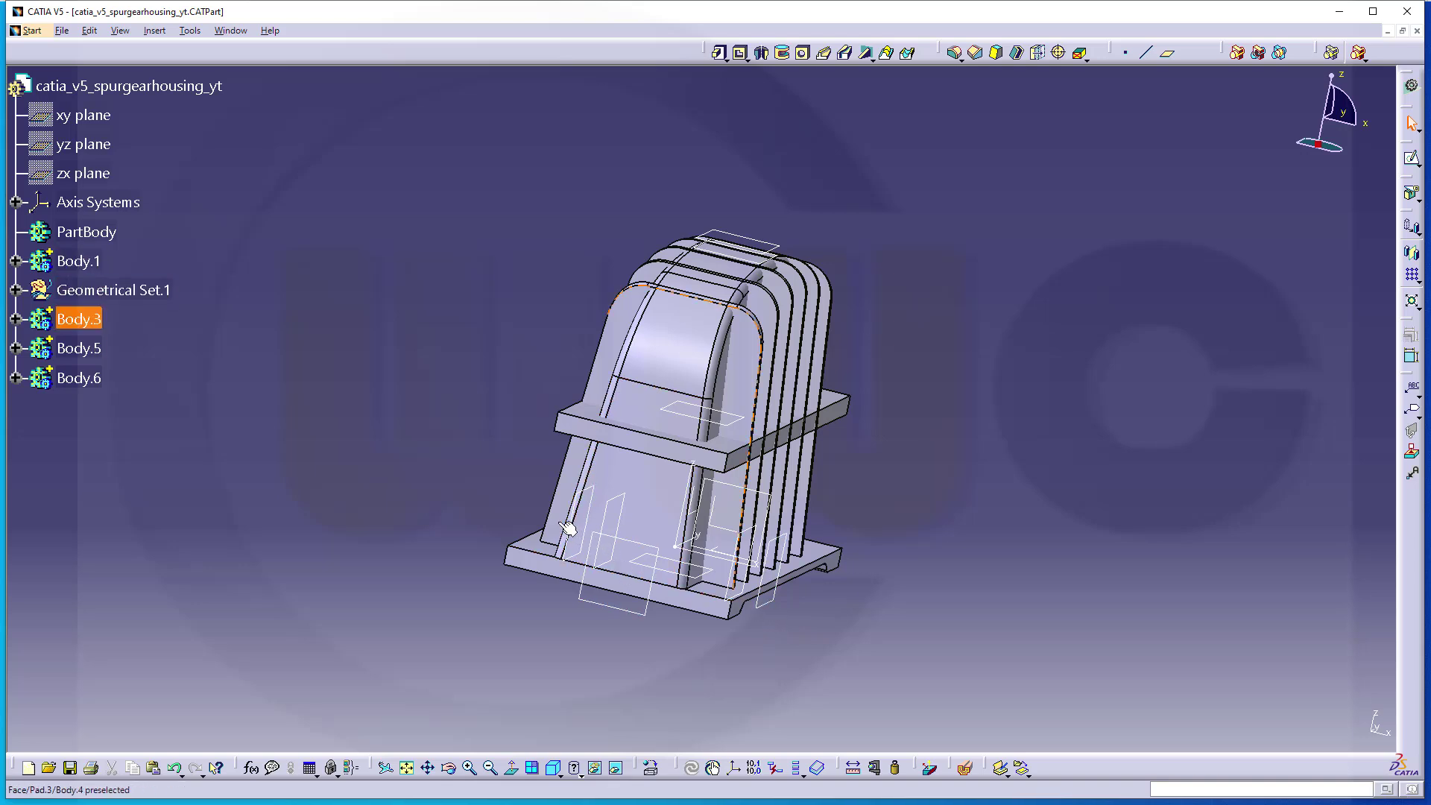
Step: Set the offset of Plane.10 in Geometrical Set.1 to 72,5 mm
left_click(16, 290)
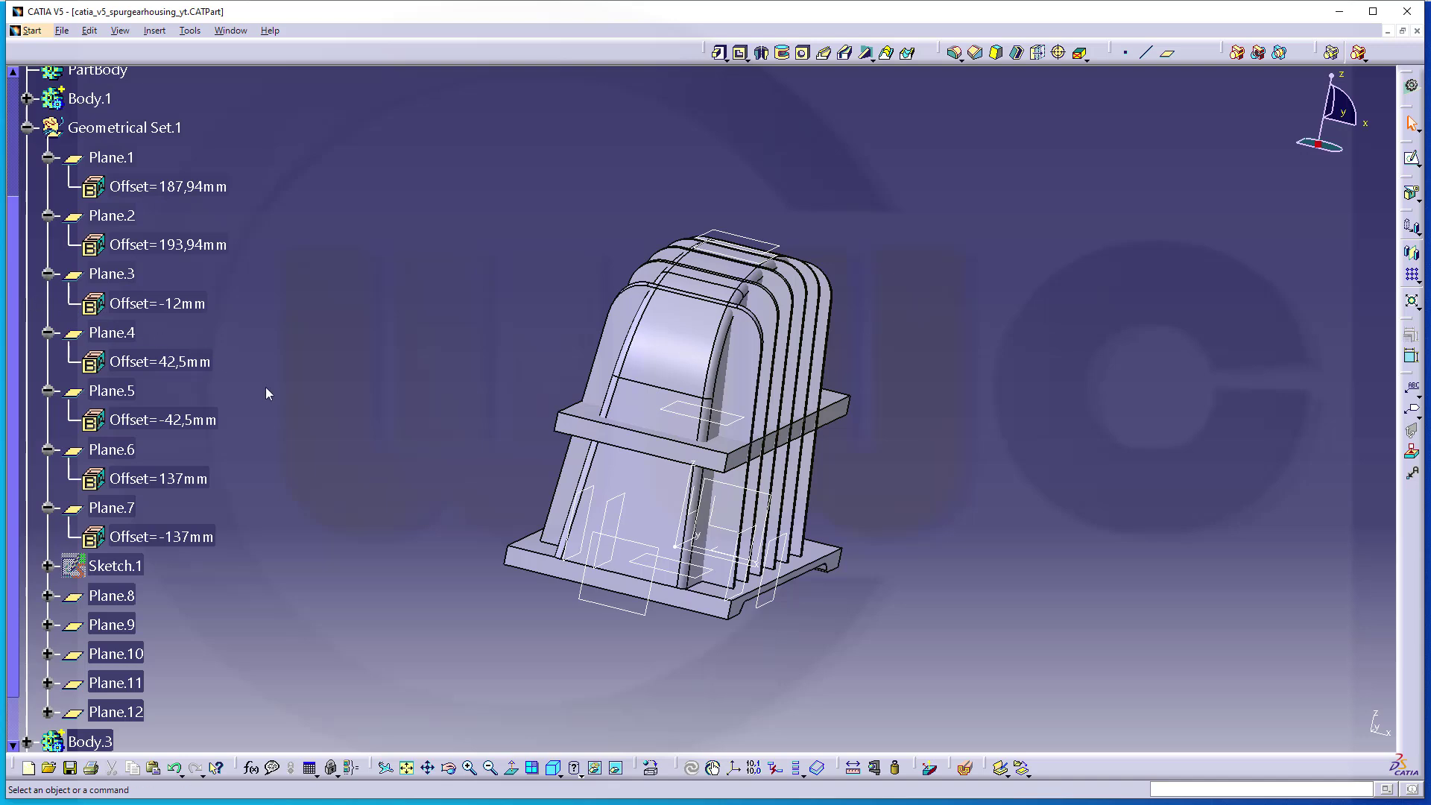
scroll(269, 391, "down", 3)
scroll(276, 401, "up", 1)
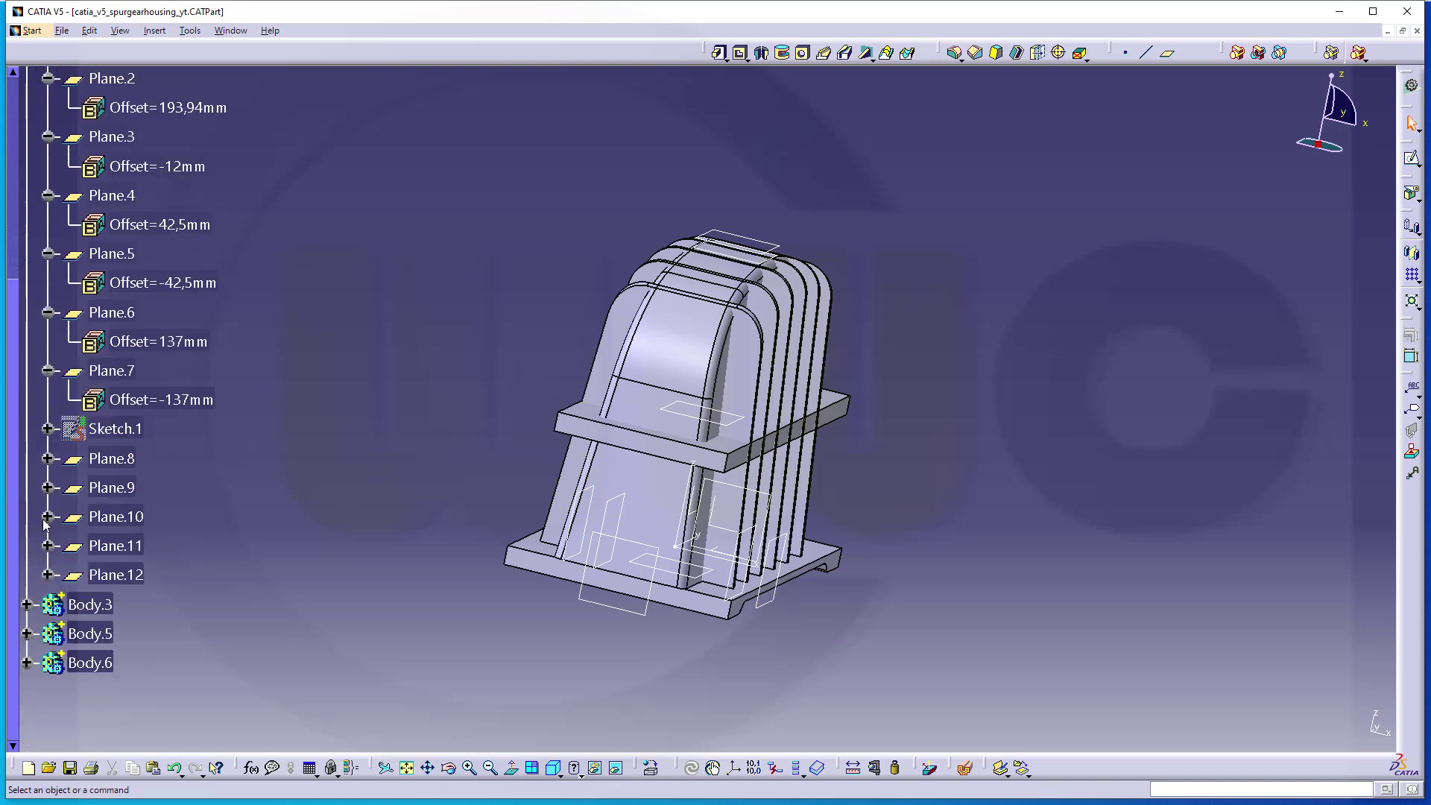
left_click(47, 546)
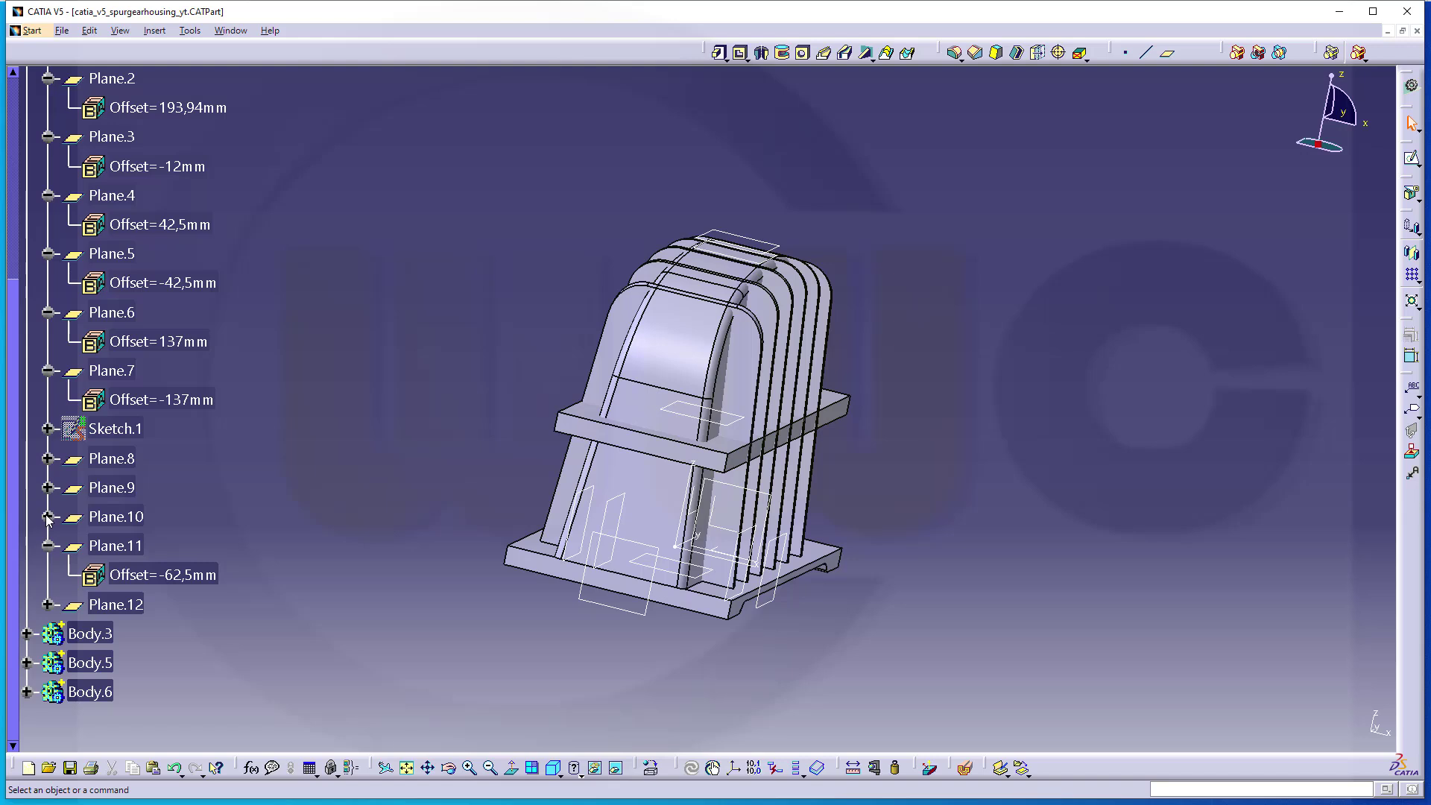
left_click(48, 516)
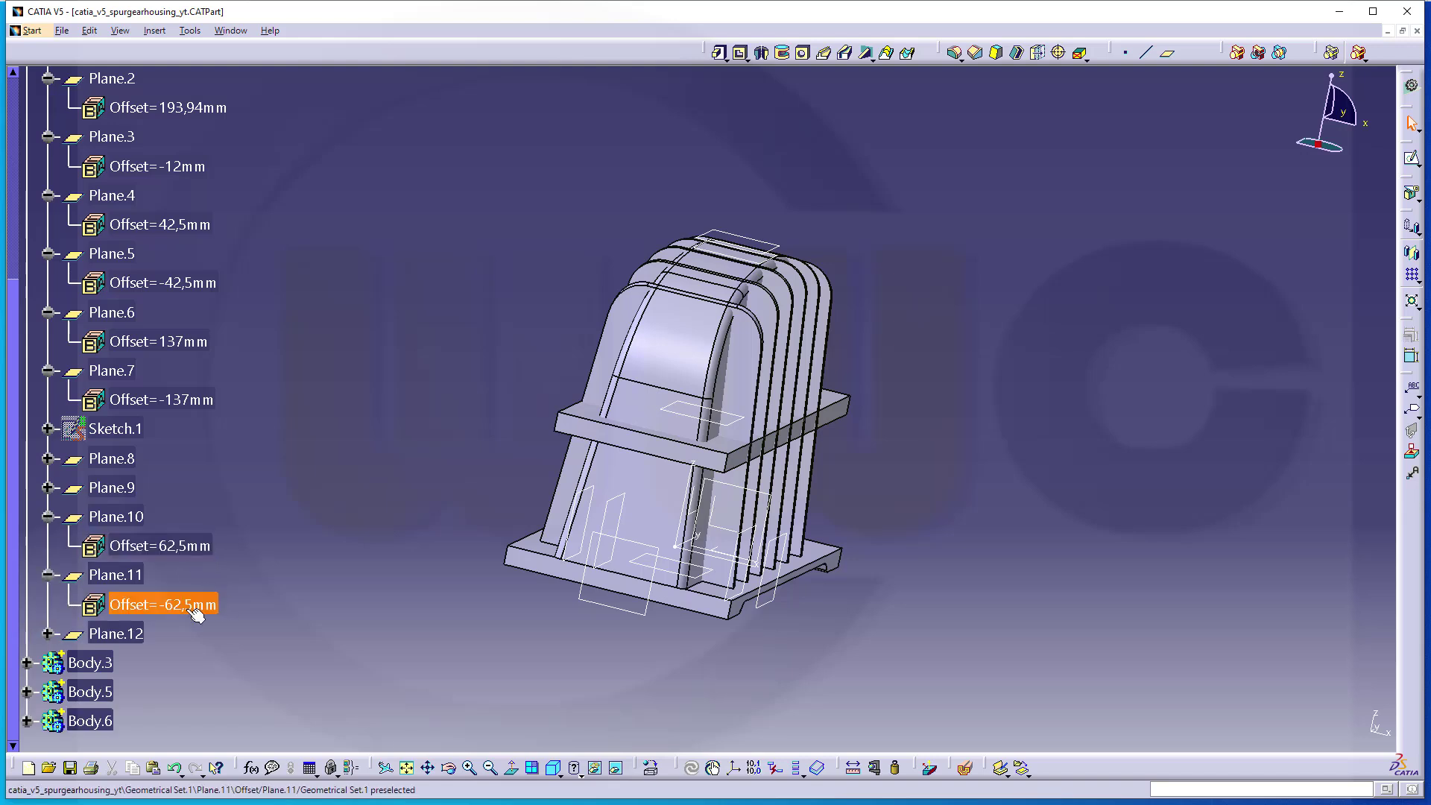
double_click(189, 549)
type("7")
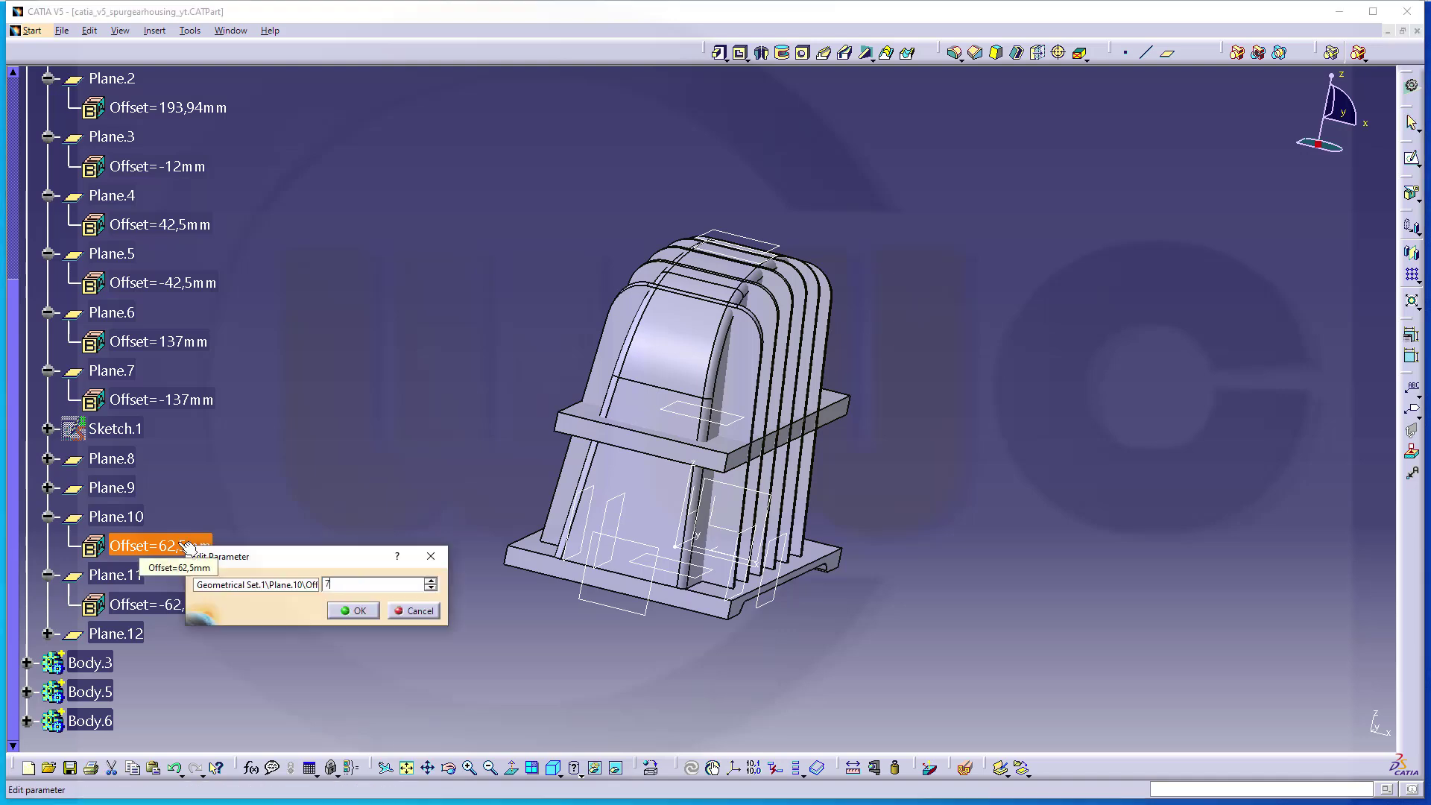
type("2,5")
key("Return")
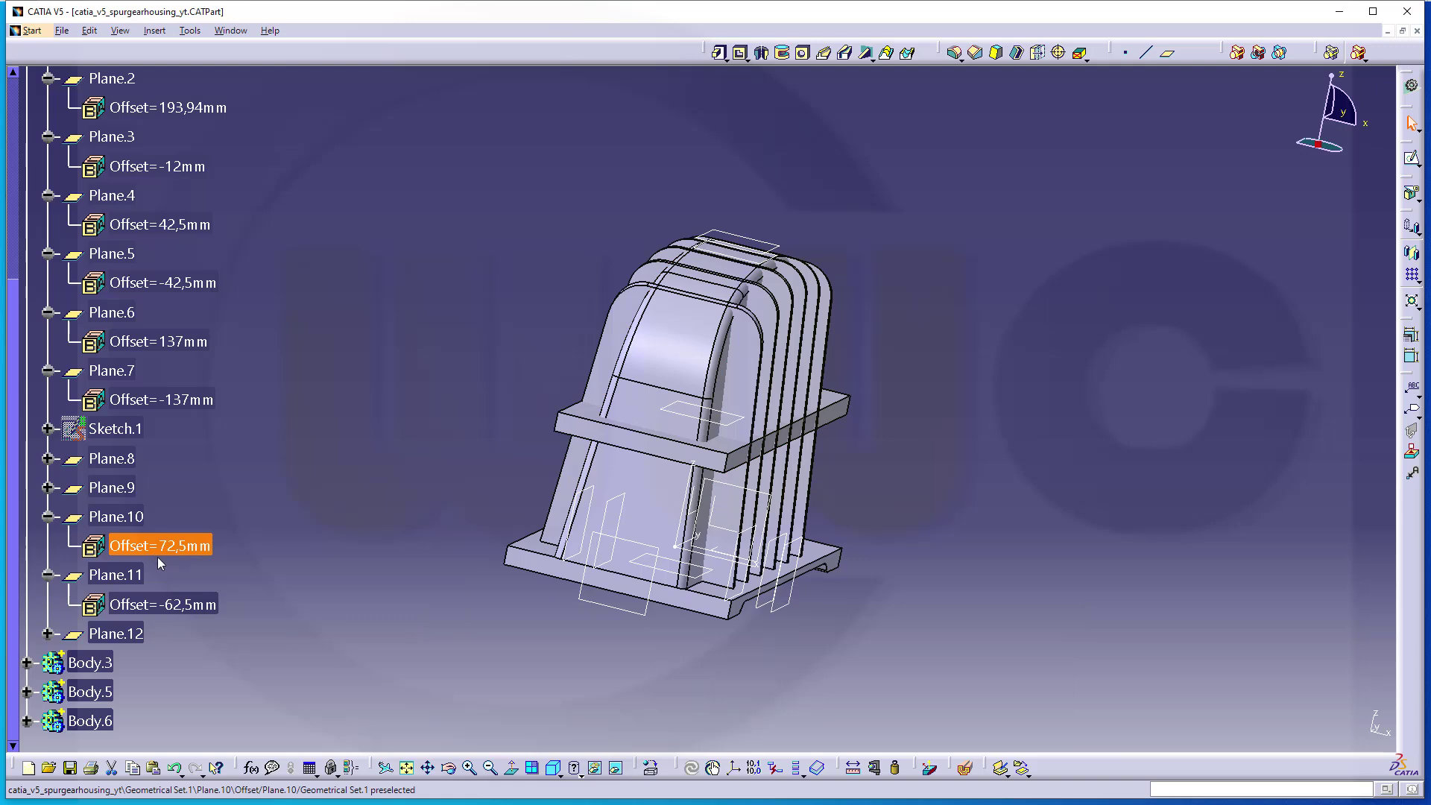
Step: Set the offset of Plane.11 to -72,5 mm
left_click(196, 610)
double_click(196, 609)
type("-72,5")
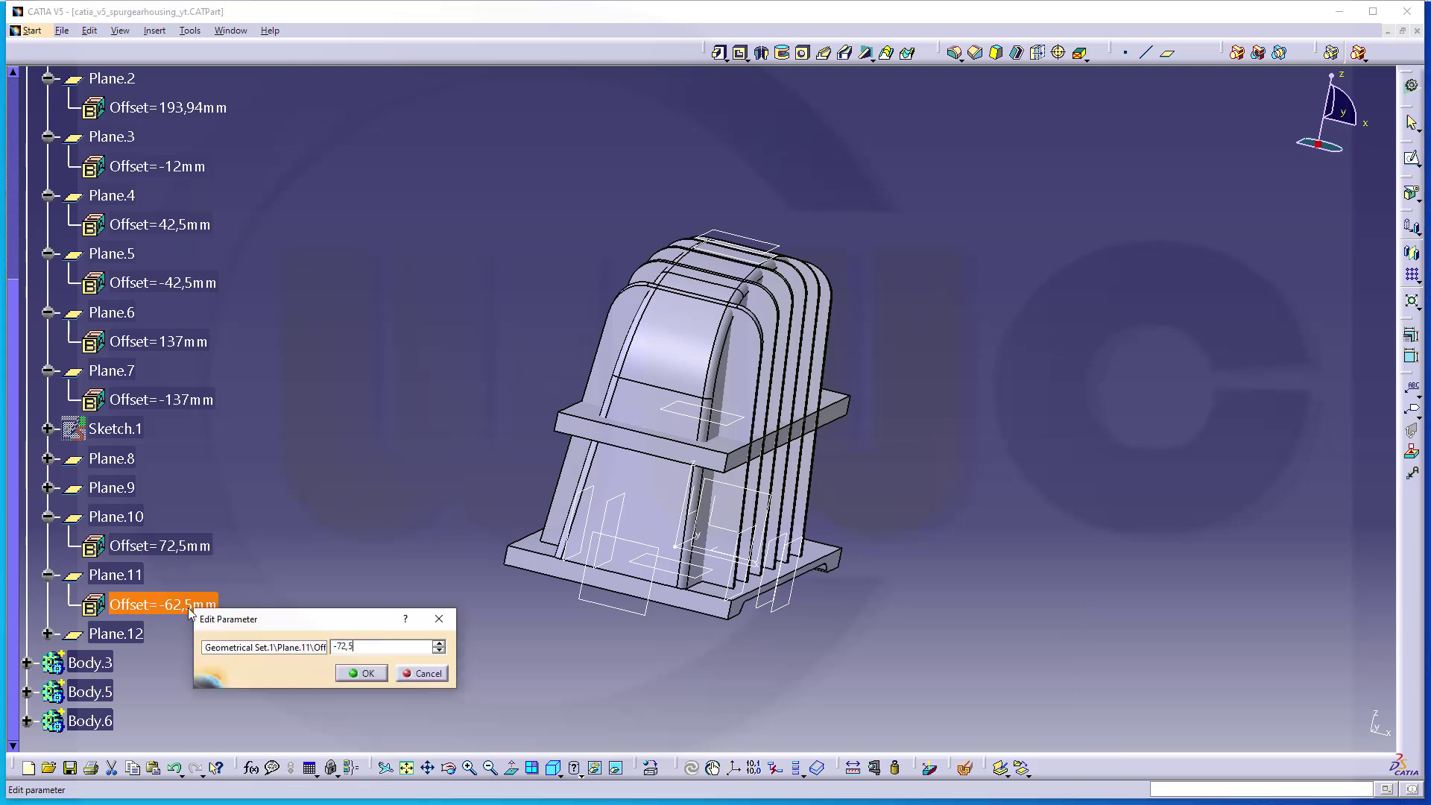
key("Return")
Step: Set the offset of Plane.6 to 135 mm
middle_click_drag(857, 674, 488, 595)
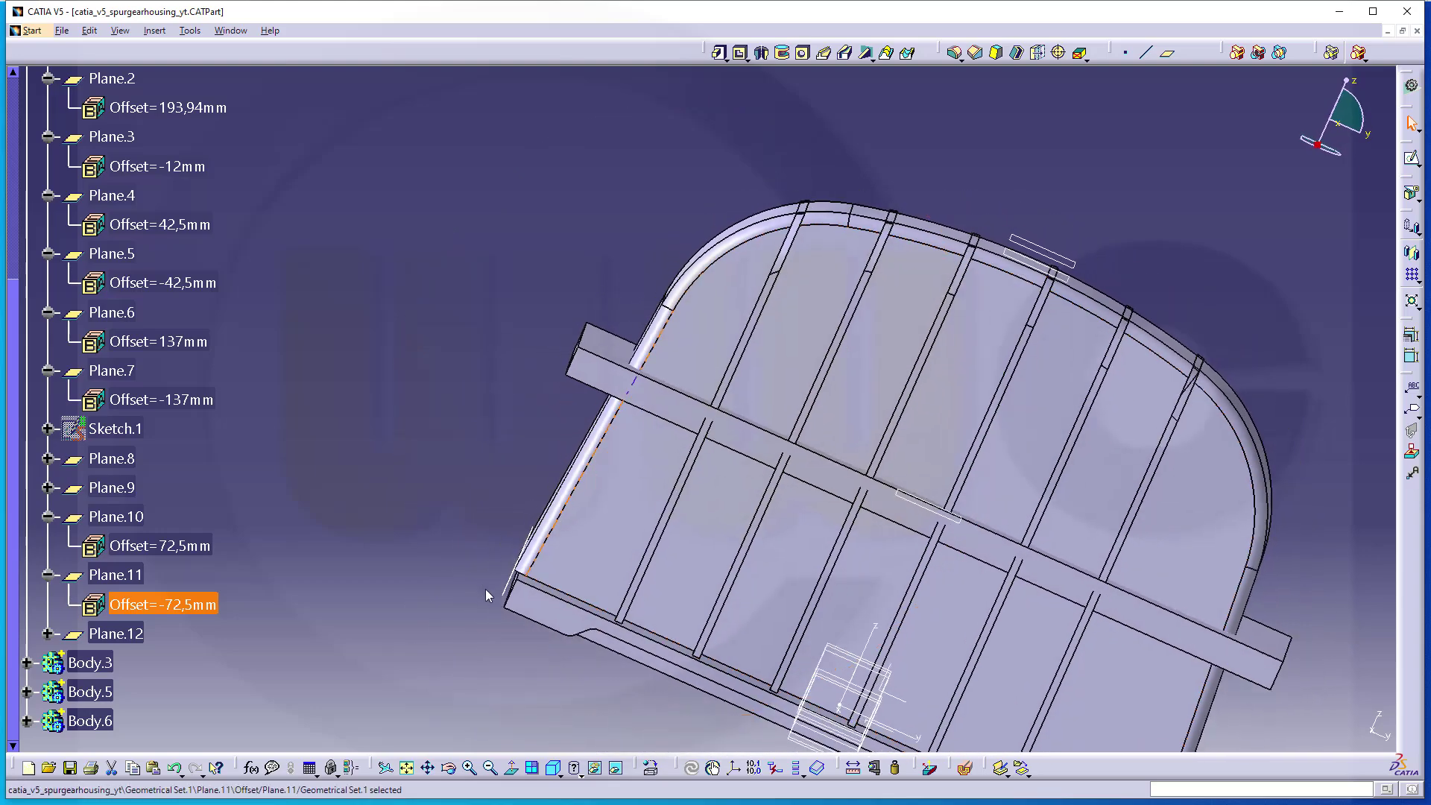
left_click(185, 344, "ctrl")
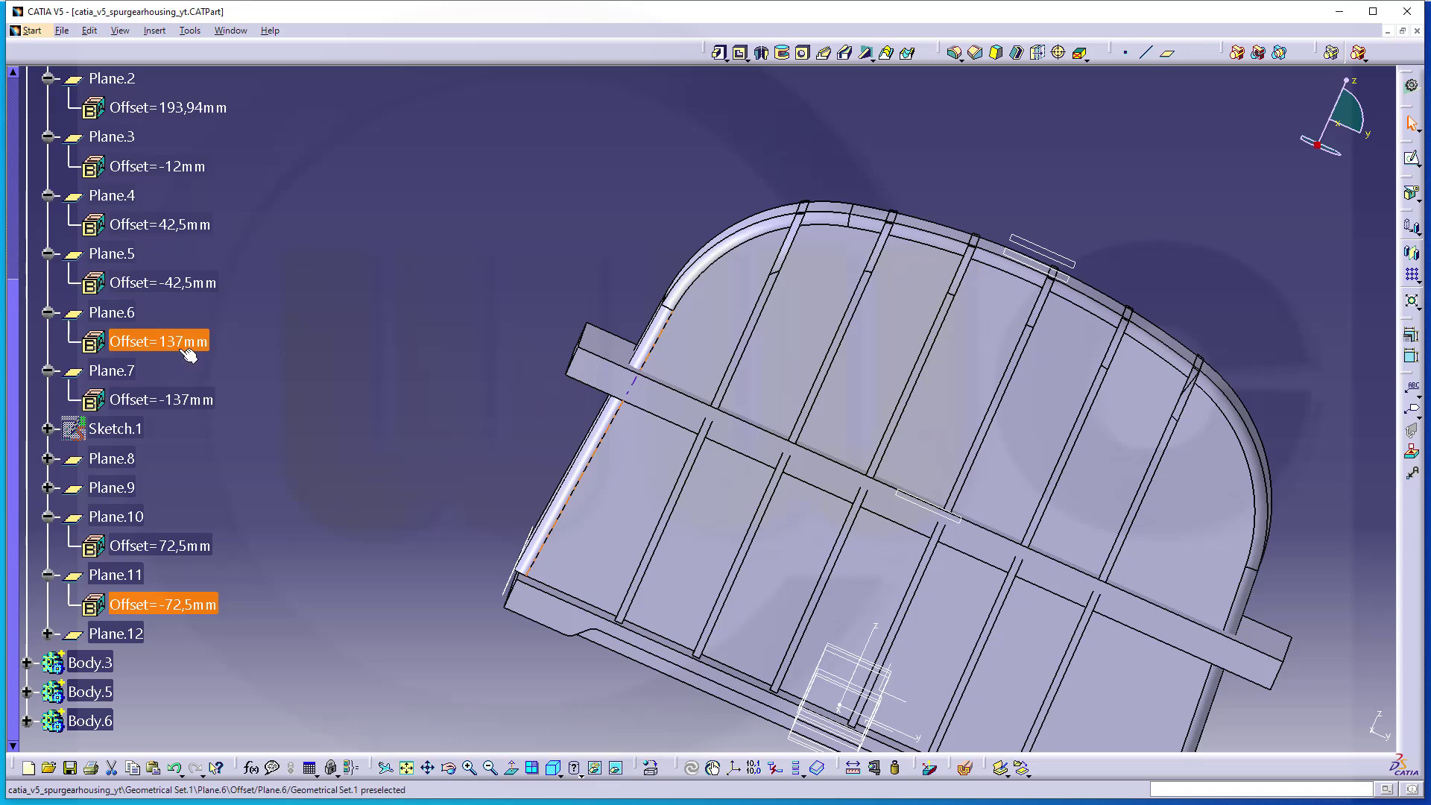
double_click(185, 344)
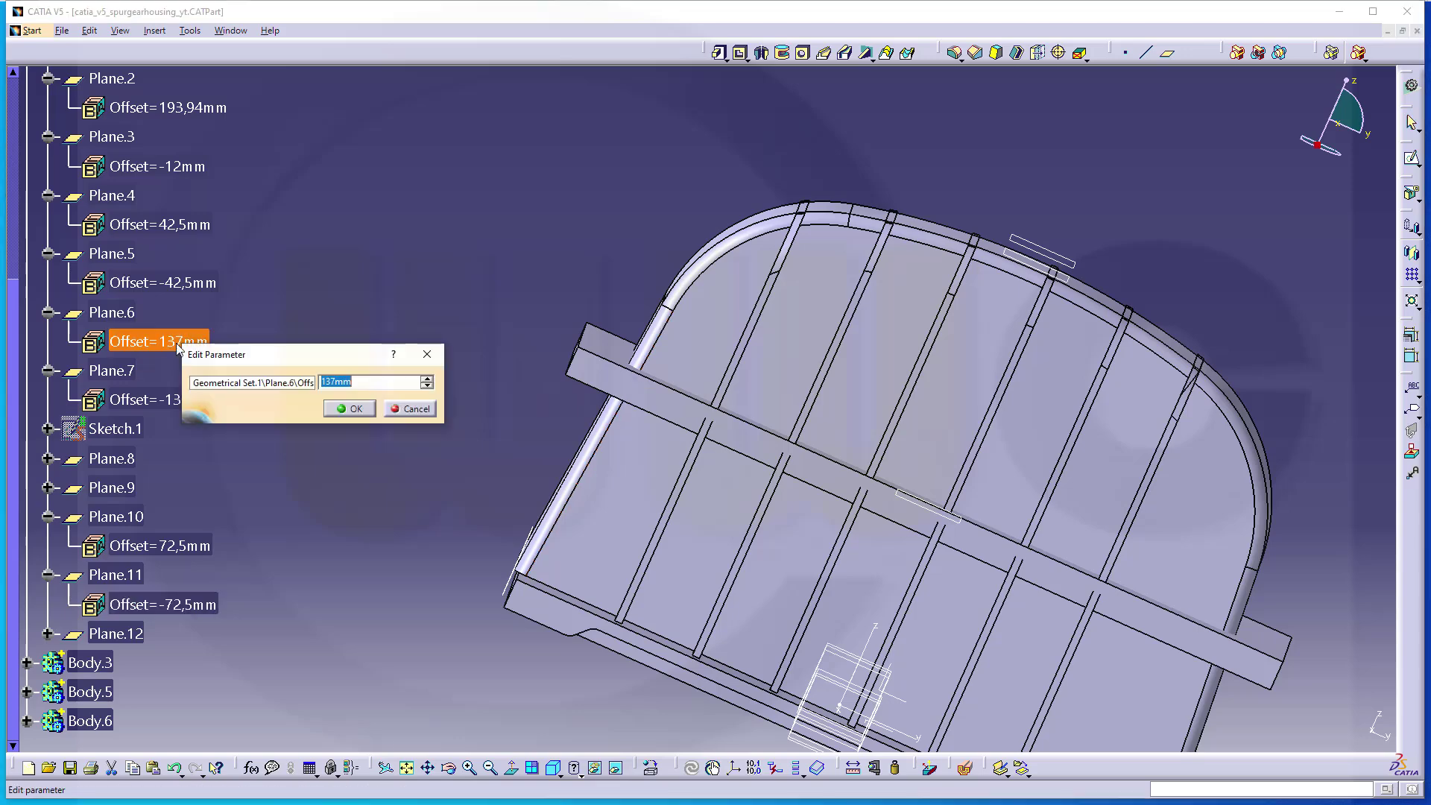
type("135")
key("Return")
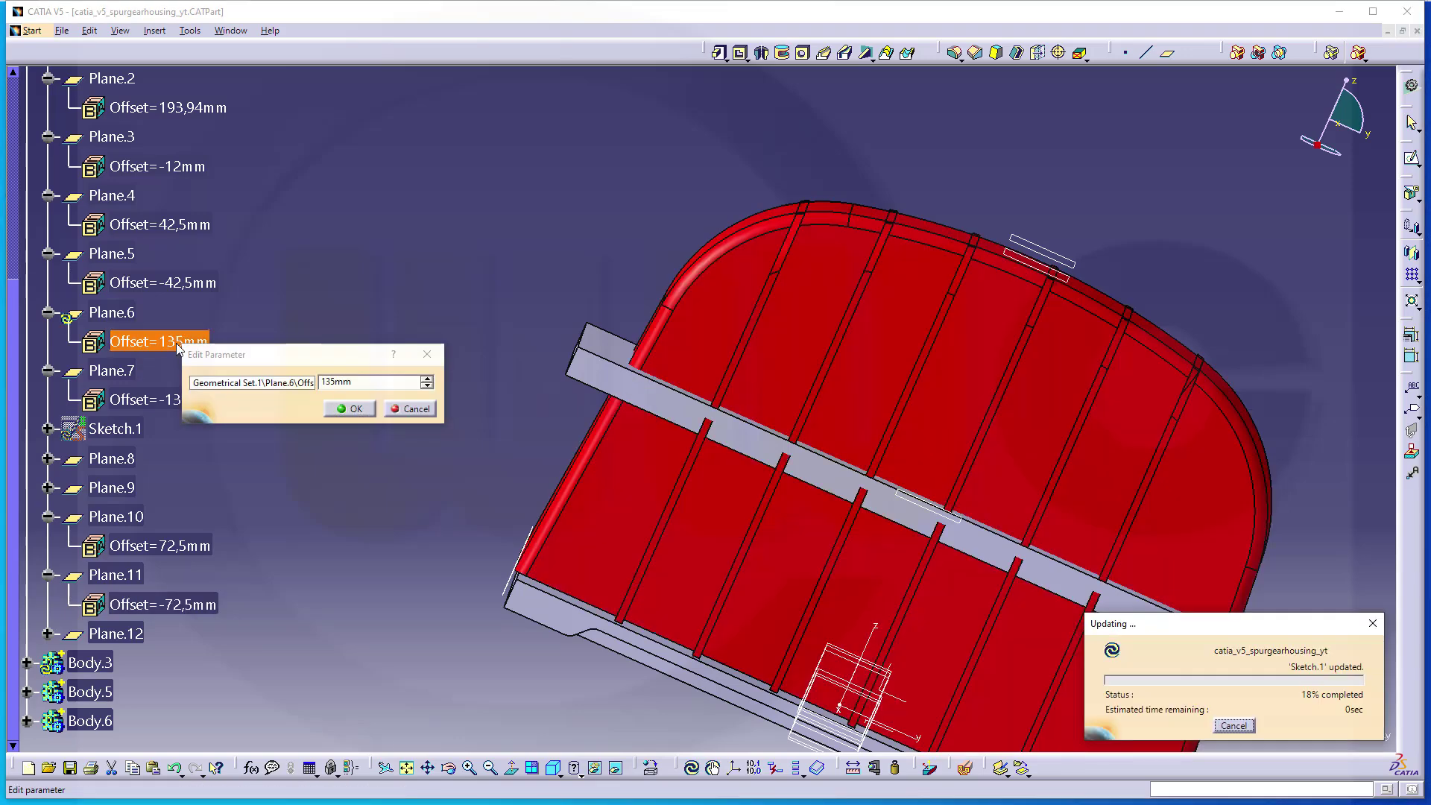
Step: Set the offset of Plane.7 to -135 mm
left_click(187, 395, "ctrl")
double_click(196, 400)
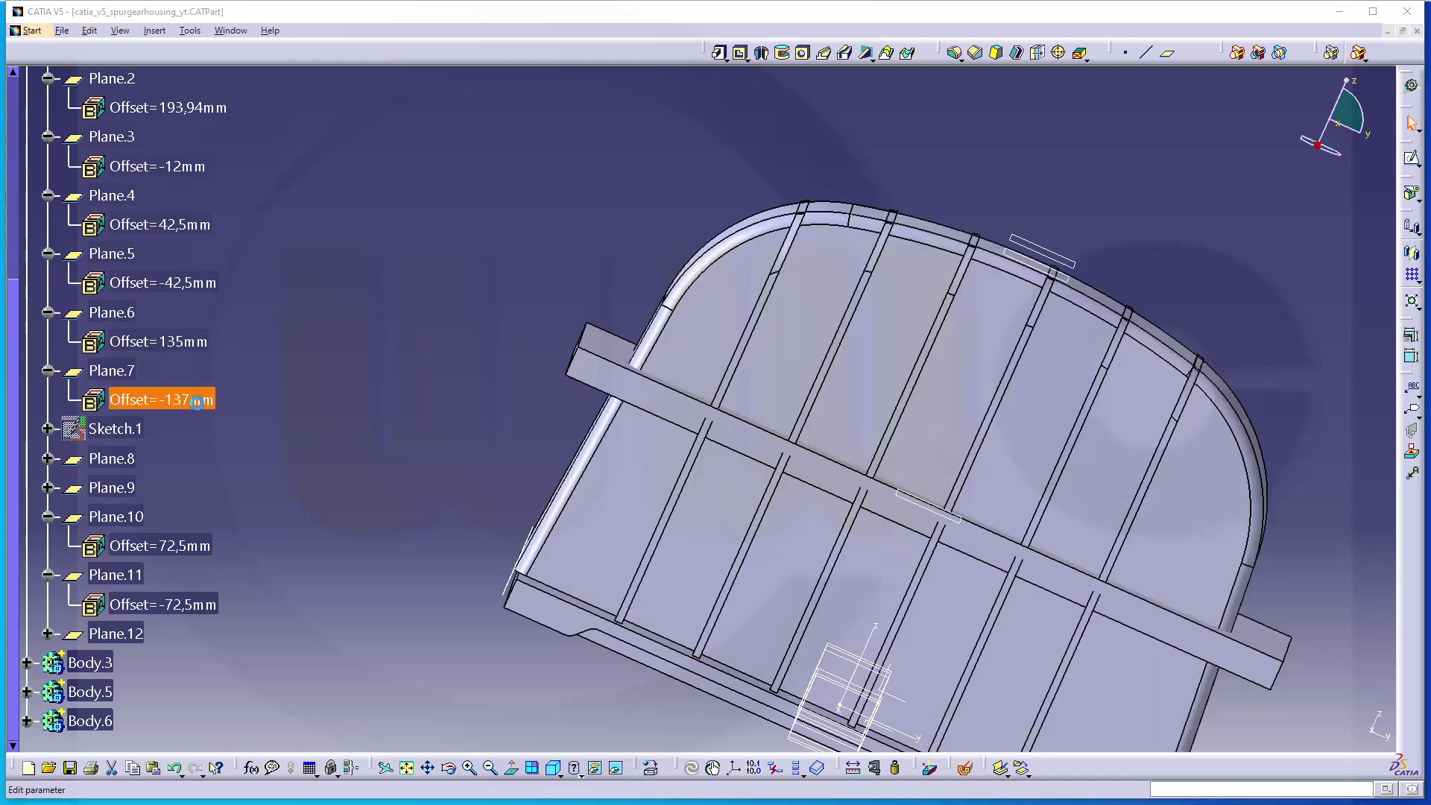
type("-13")
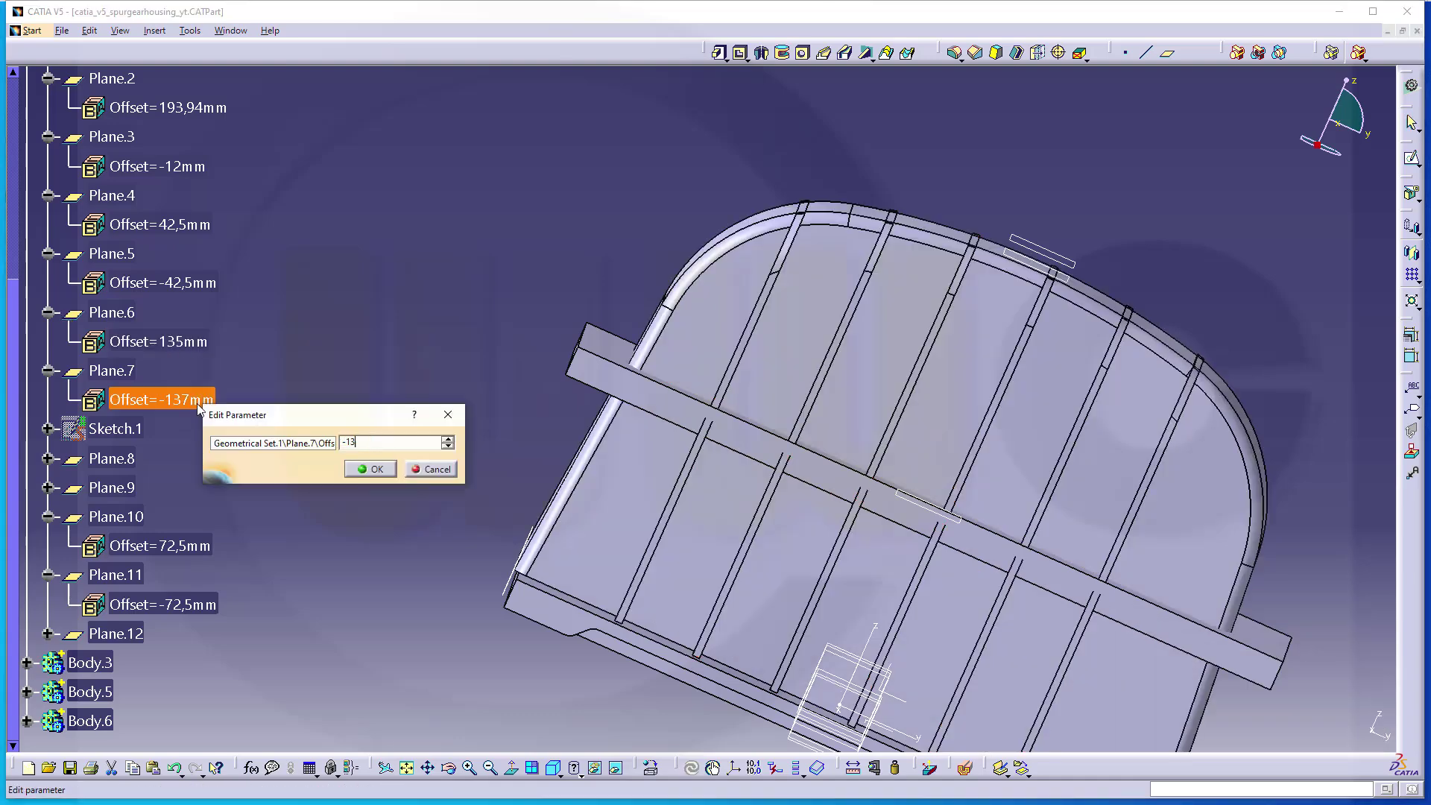
type("5")
key("Return")
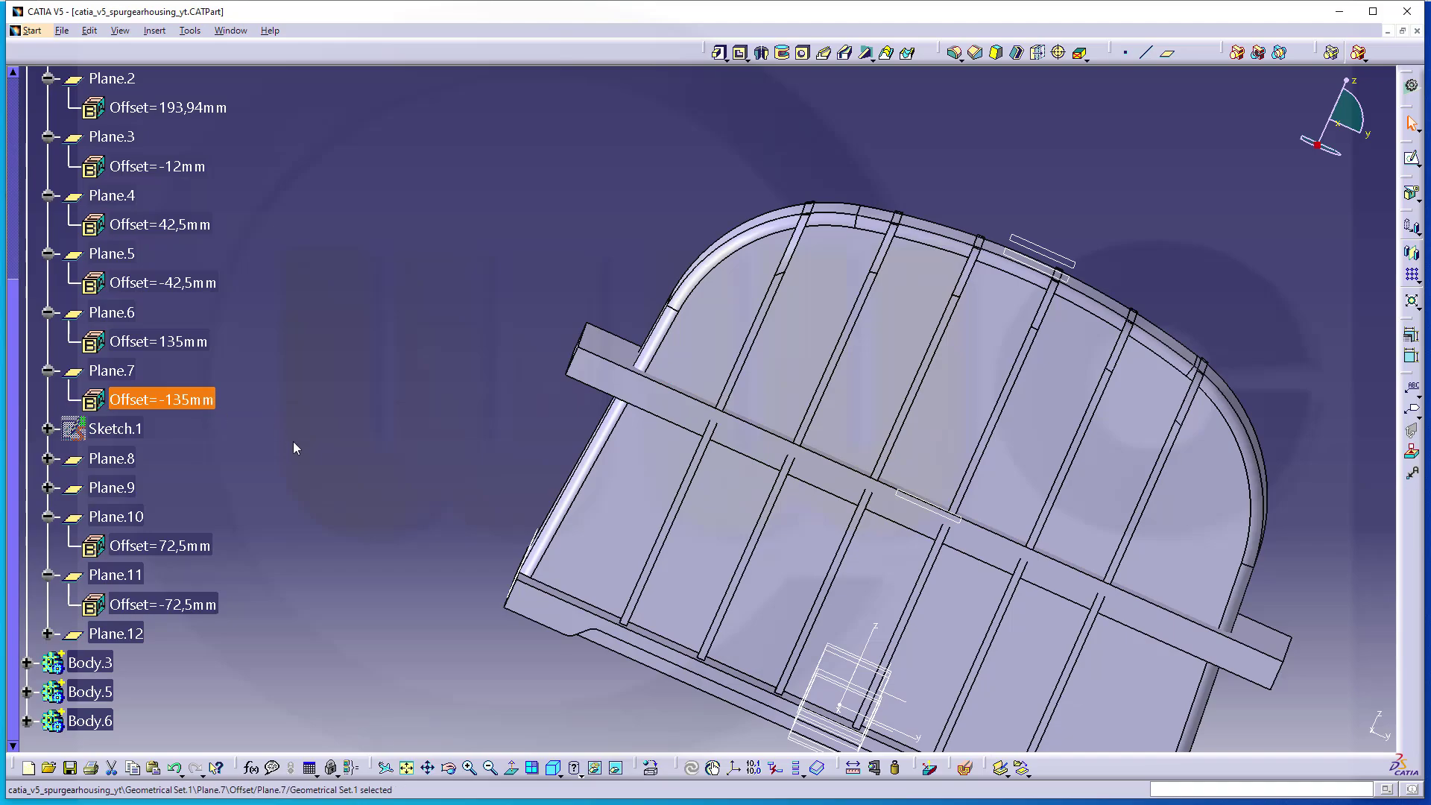
Step: Create a coordinate point from the origin at X 0 mm, Y -(135-77,5) mm and Z 85 mm
middle_click_drag(394, 457, 470, 538)
middle_click_drag(691, 427, 527, 521)
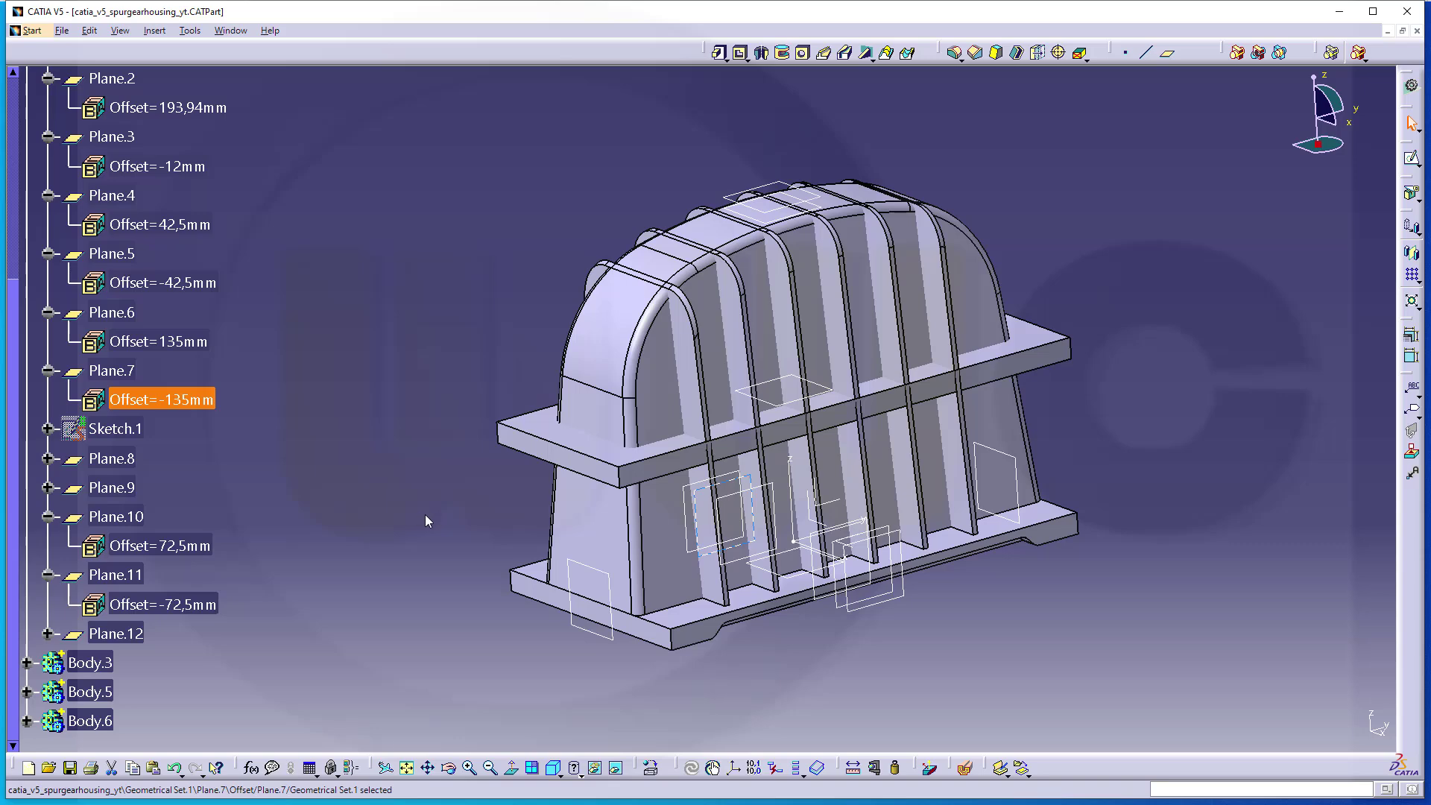
middle_click_drag(440, 397, 412, 320)
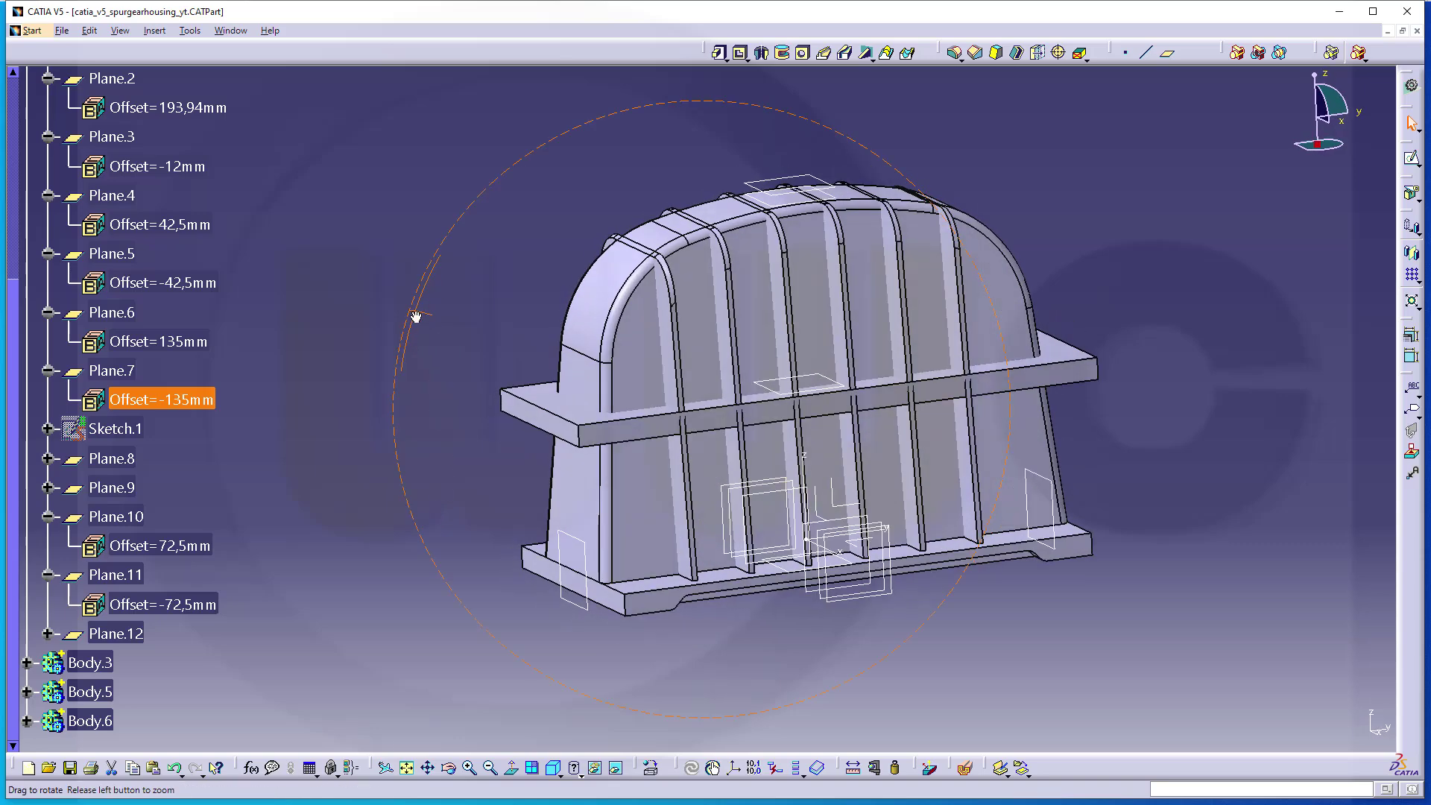
left_click(1125, 52)
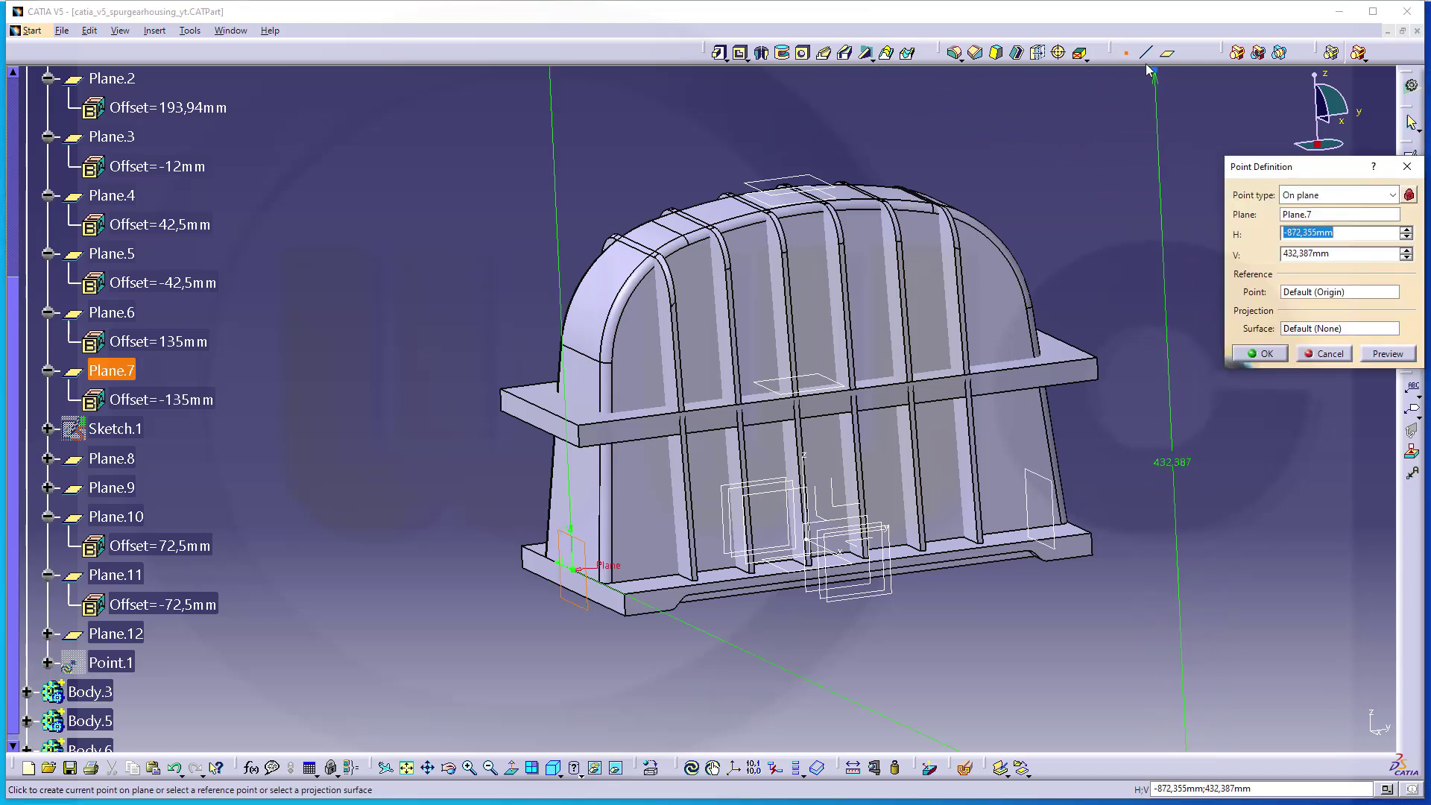
left_click(1363, 195)
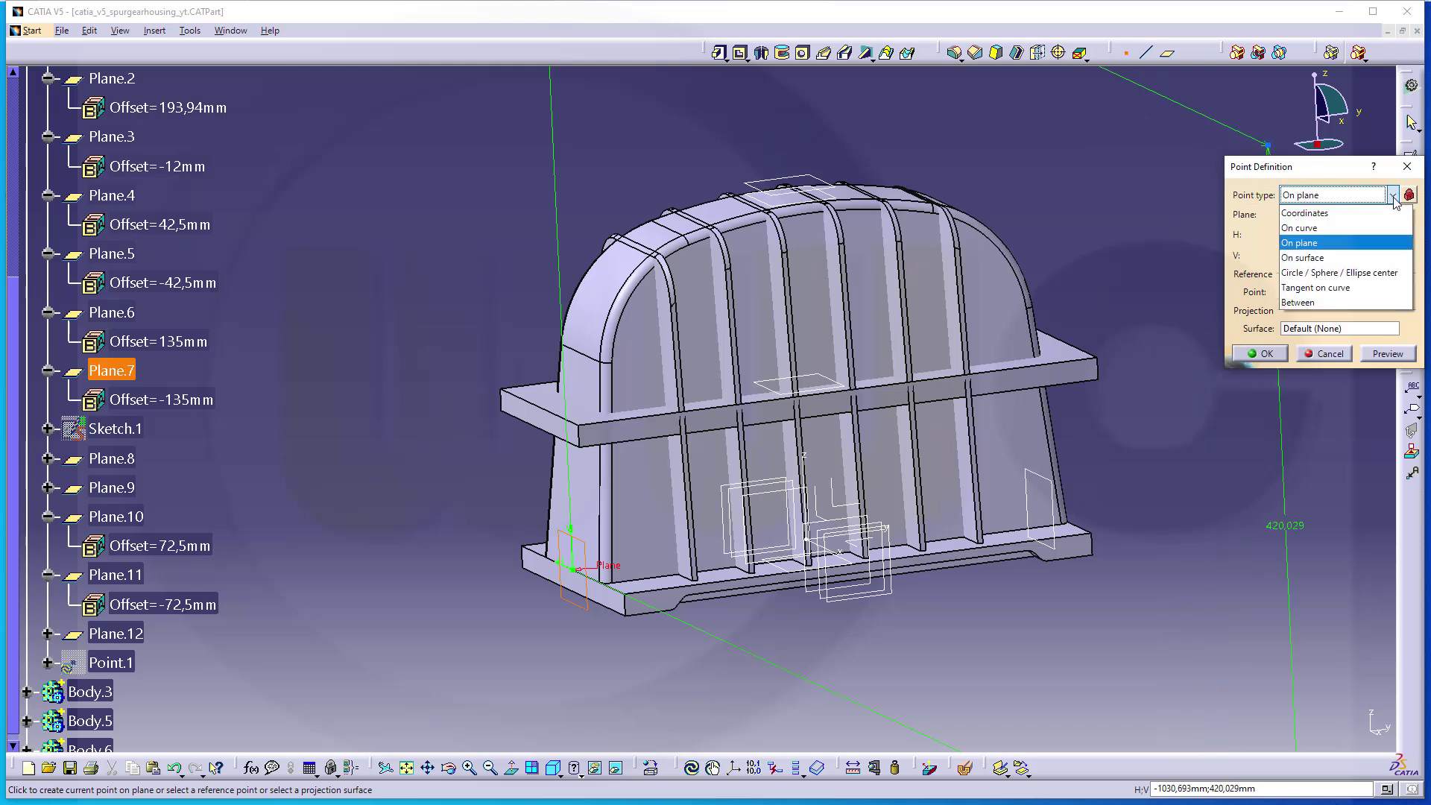
left_click(1326, 214)
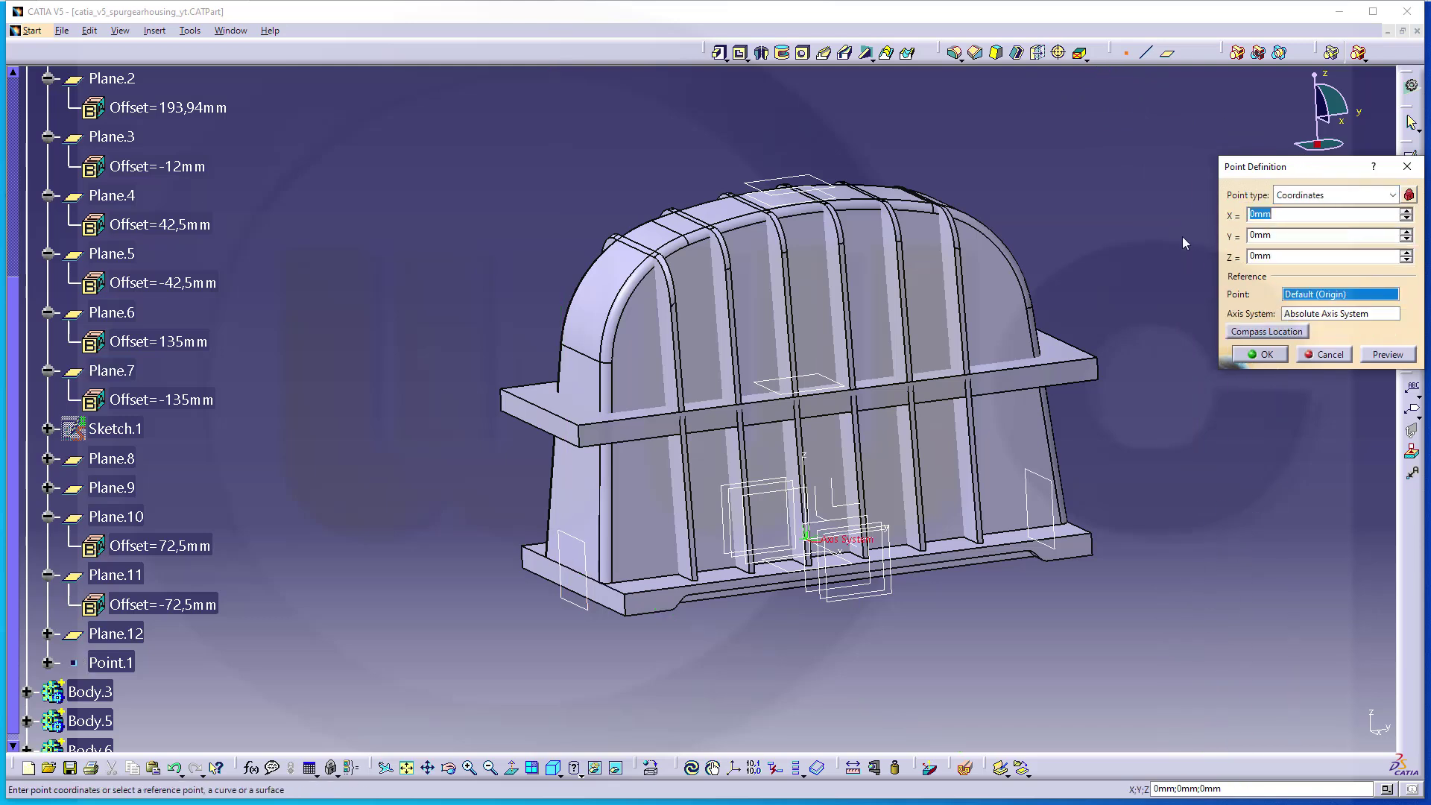
left_click(1287, 236)
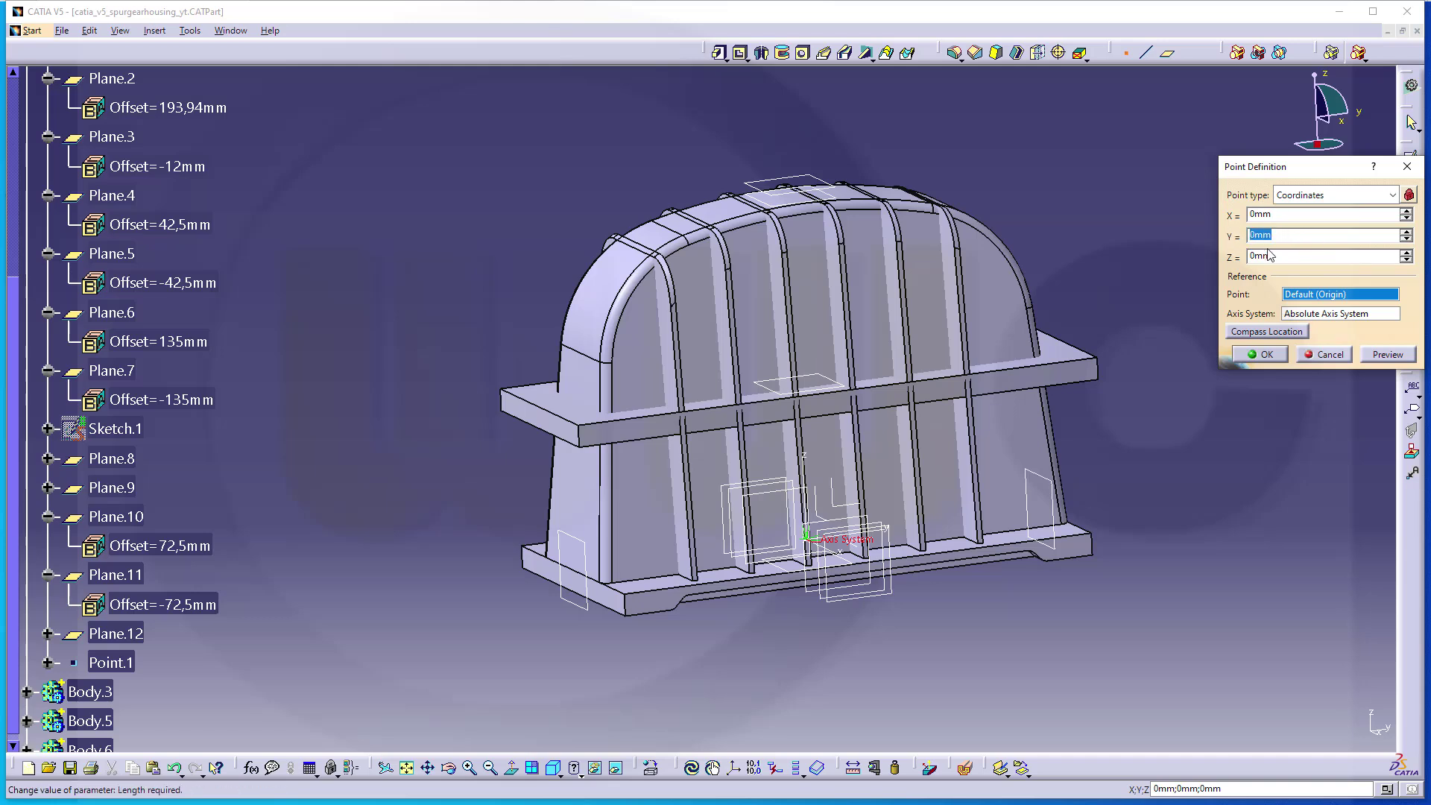
type("-(135")
type("7")
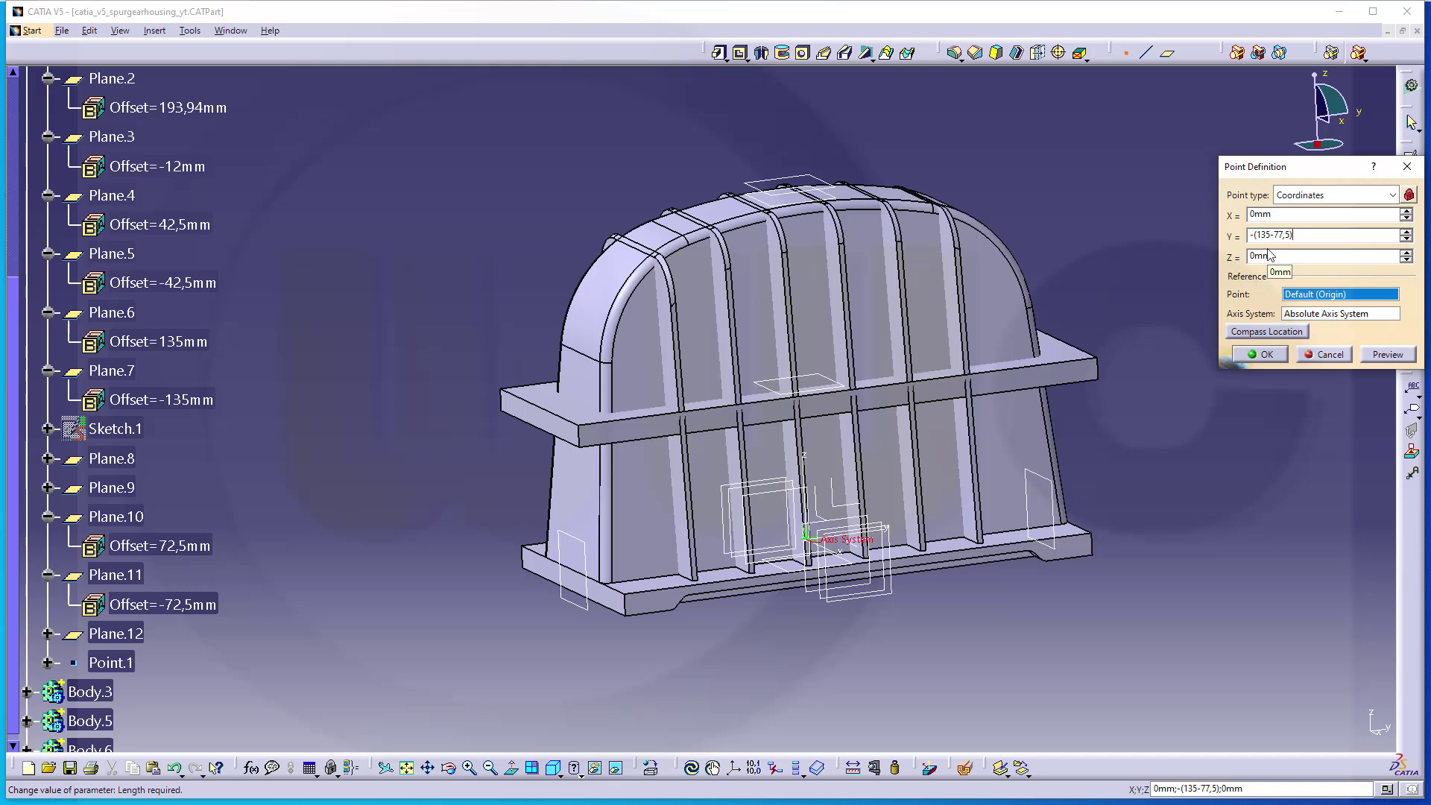
key("Tab")
type("85")
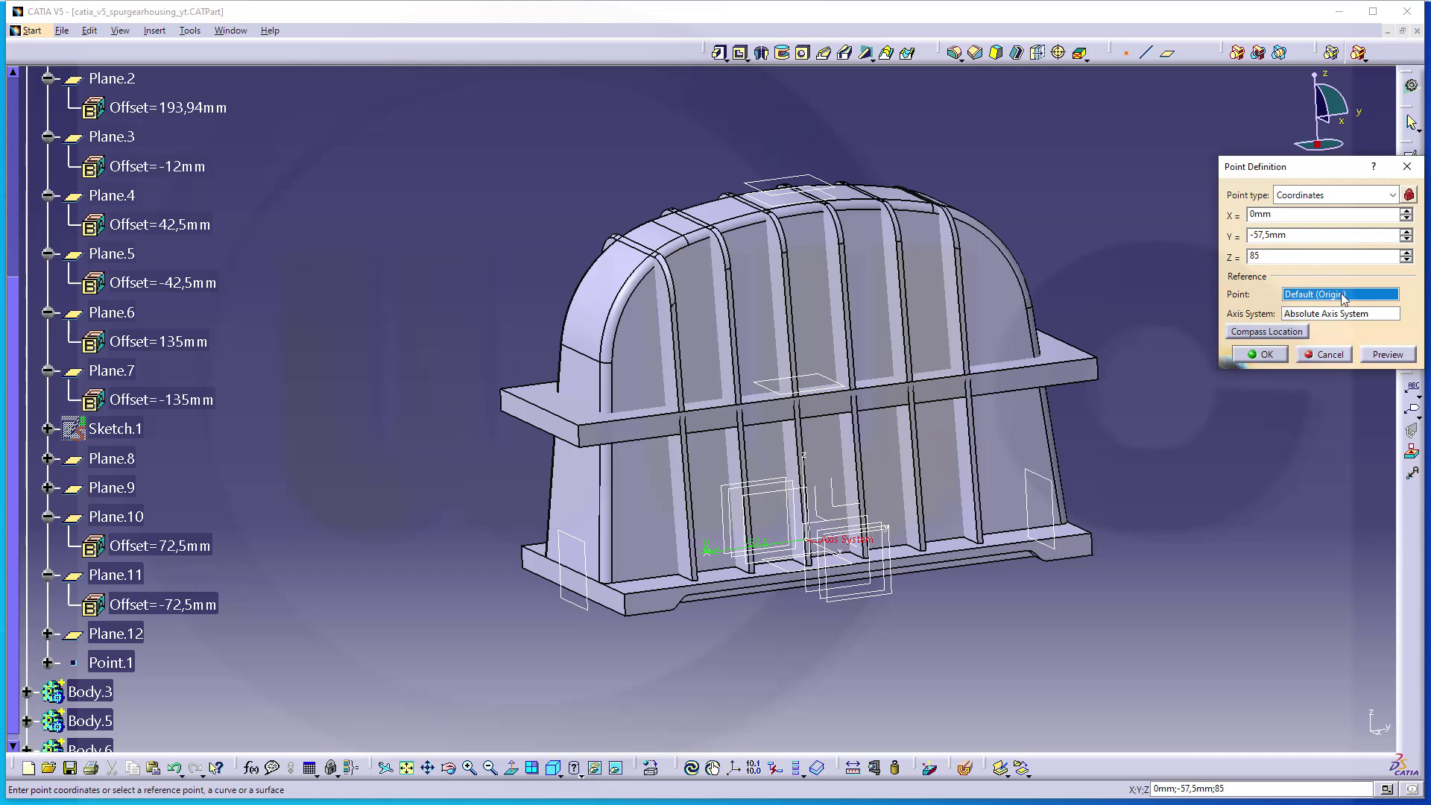
left_click(1265, 355)
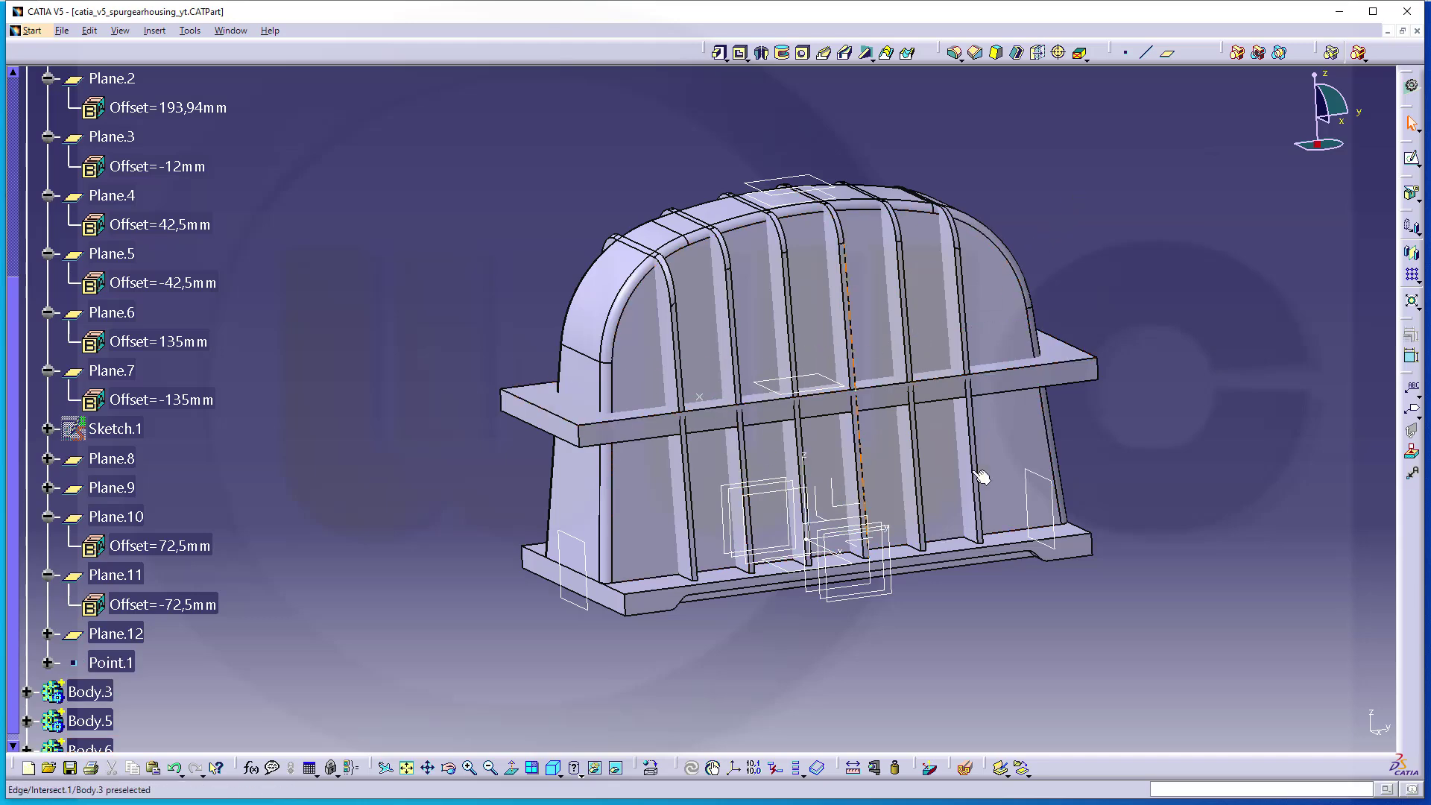
Step: Create a second coordinate point referenced to Point.1, with X 0 mm, Y 100 mm and Z 0 mm
left_click(1126, 55)
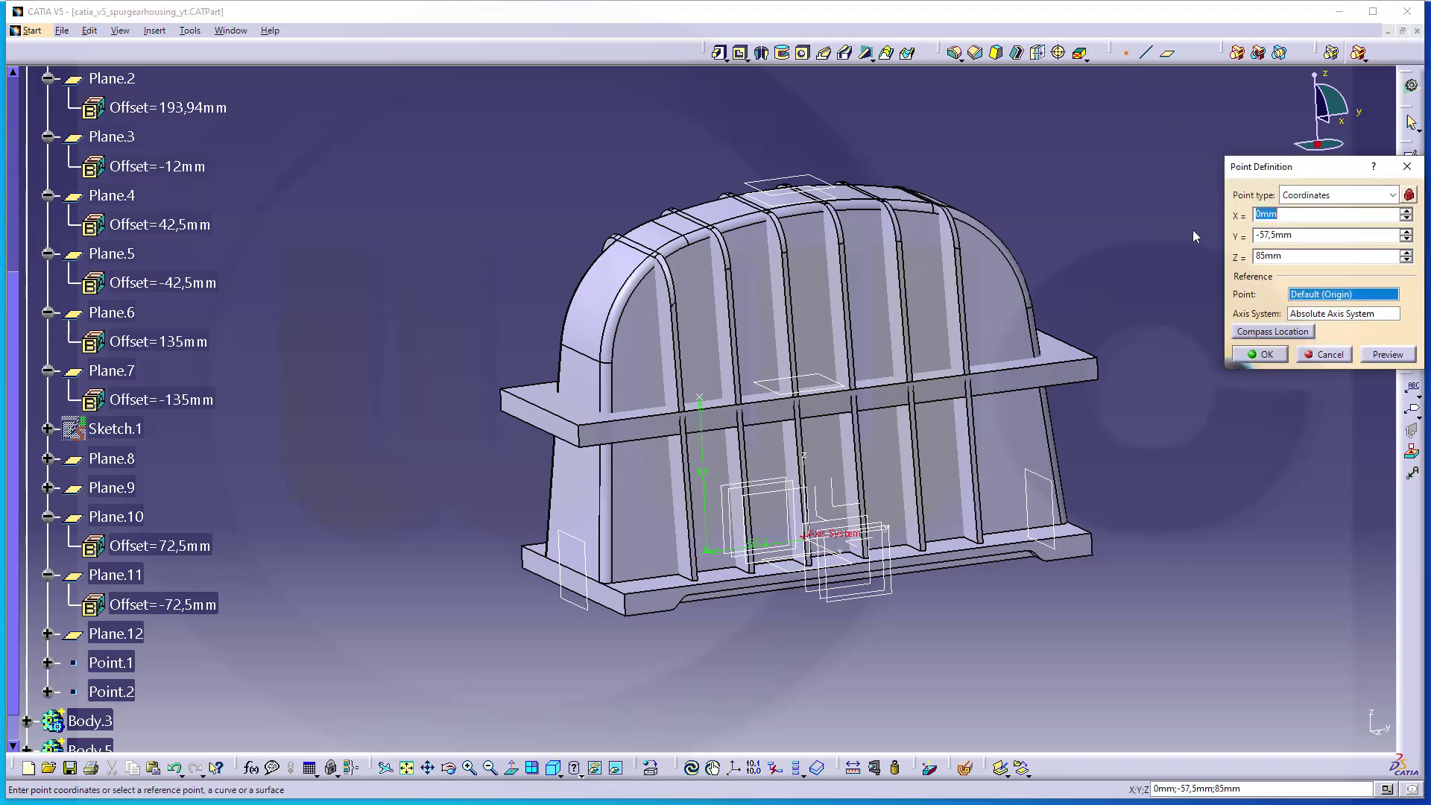
left_click(706, 396)
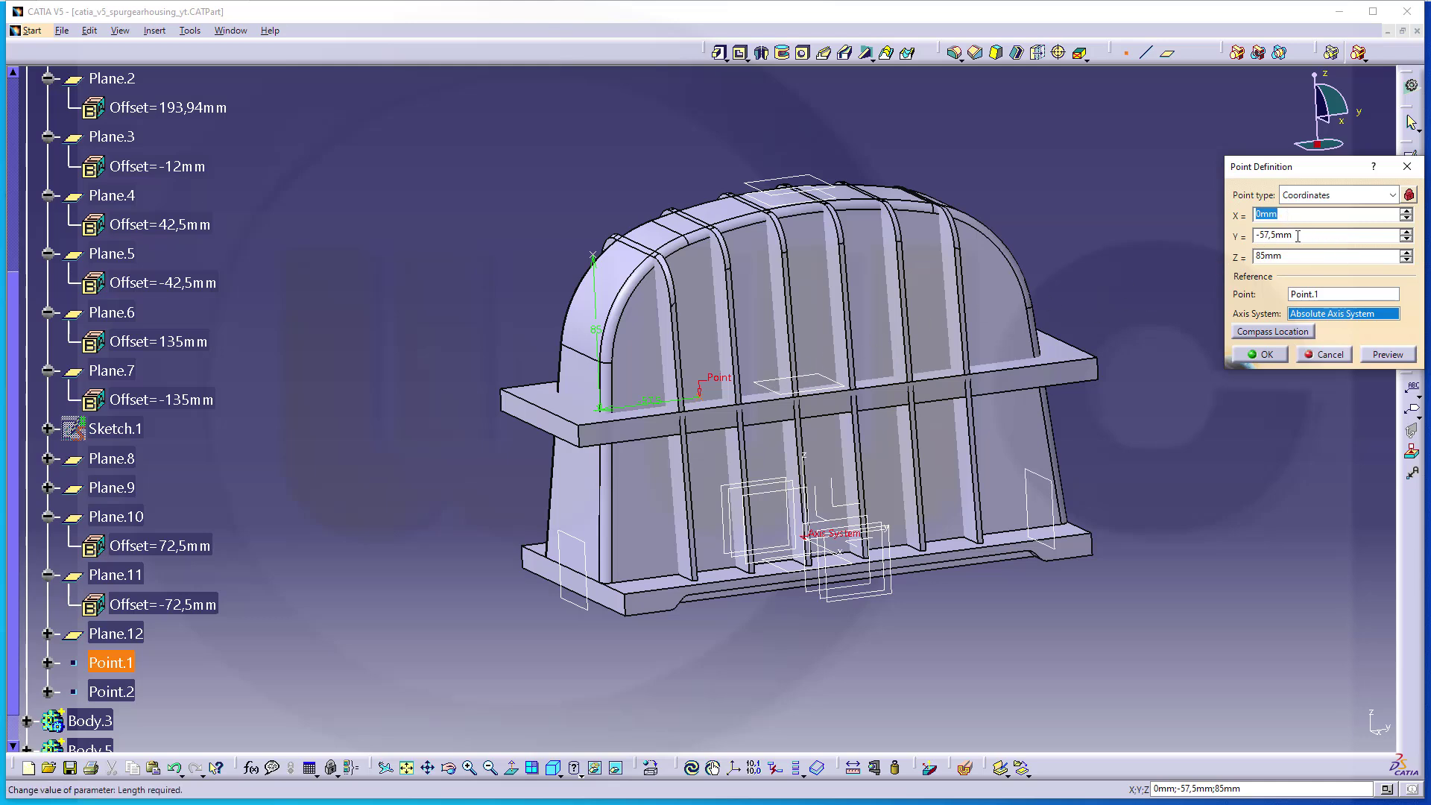
left_click(1301, 237)
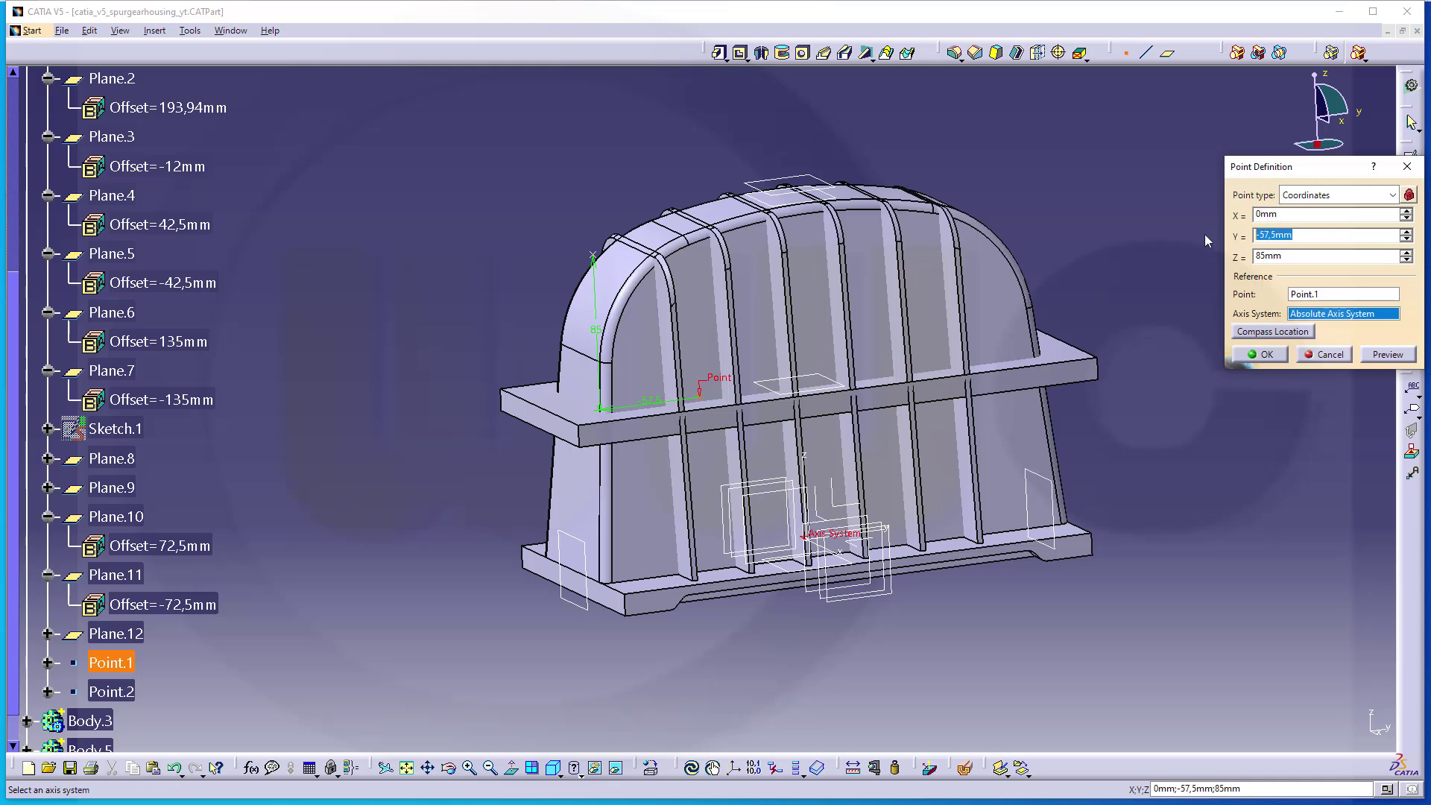
type("100")
key("Tab")
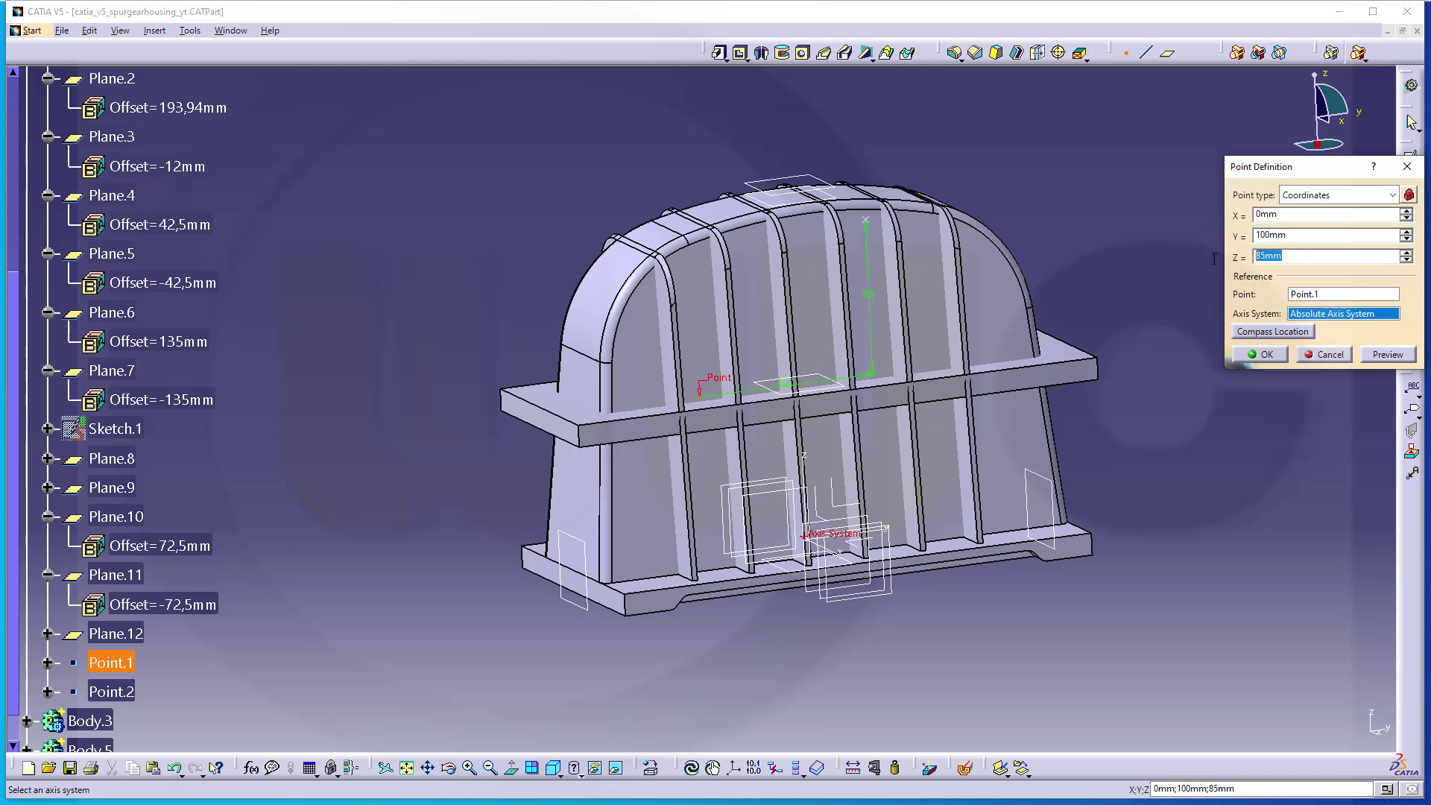
type("0")
left_click(1261, 355)
Step: Insert a new empty body into the housing part
middle_click_drag(960, 384, 840, 310)
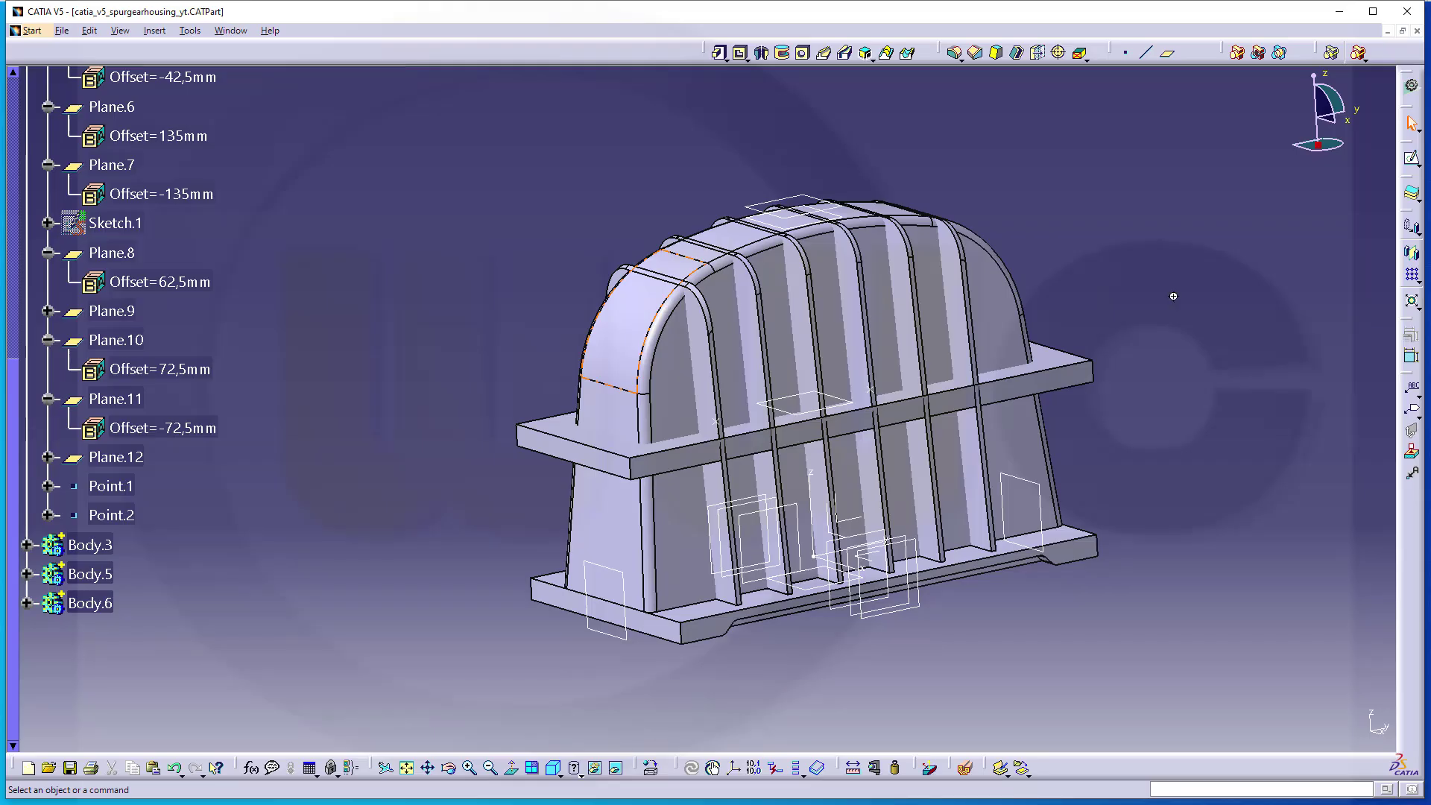
middle_click_drag(1173, 295, 1115, 310)
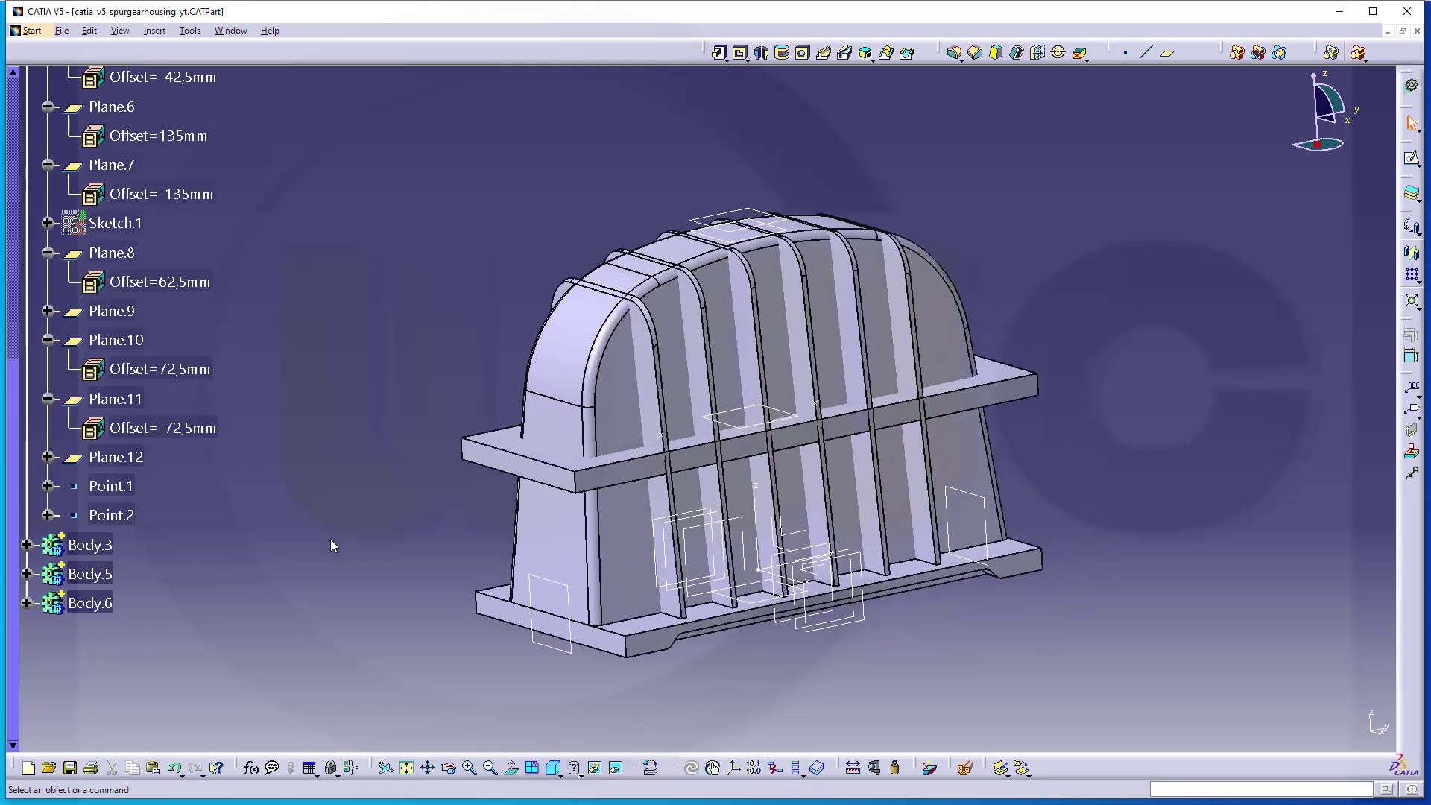
left_click(155, 30)
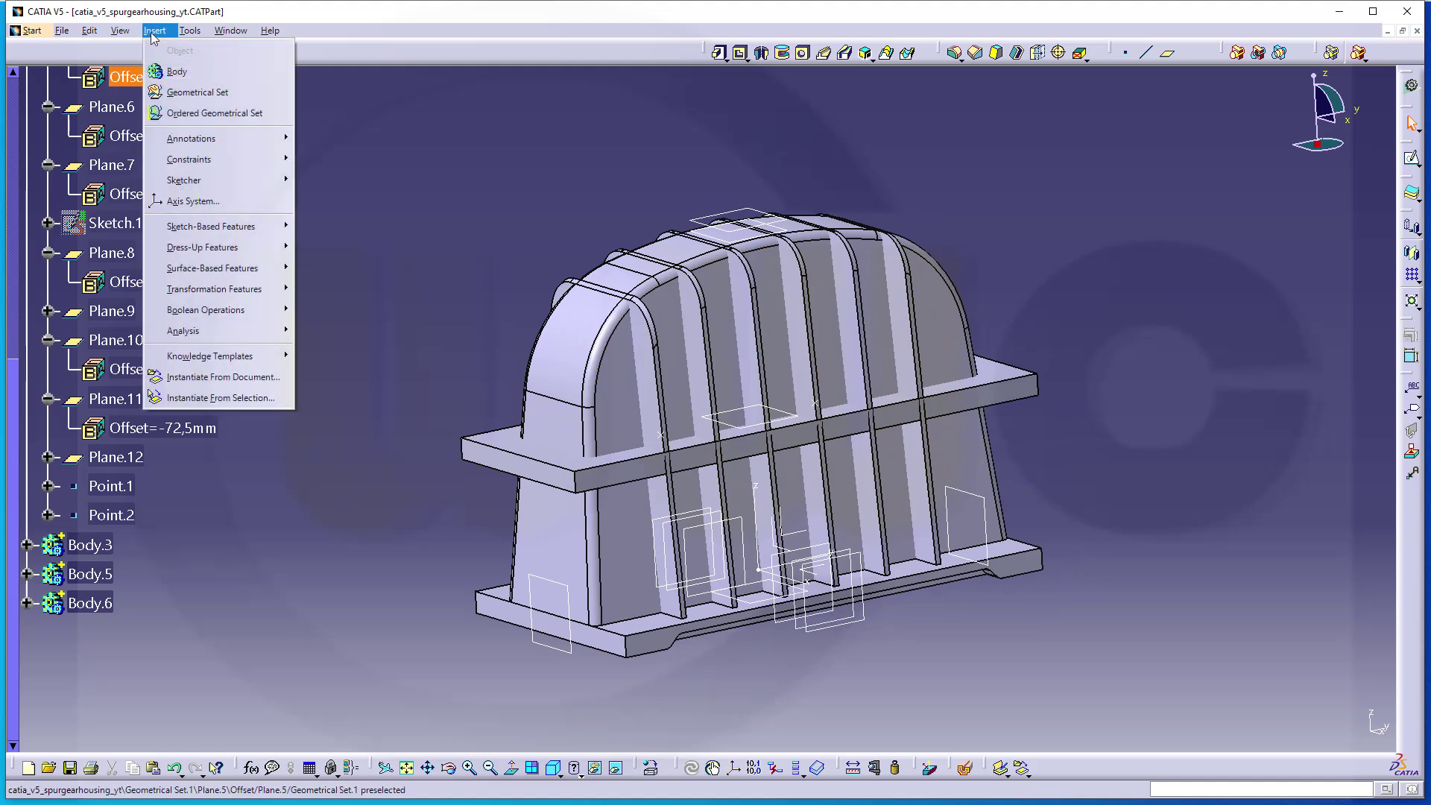
left_click(175, 70)
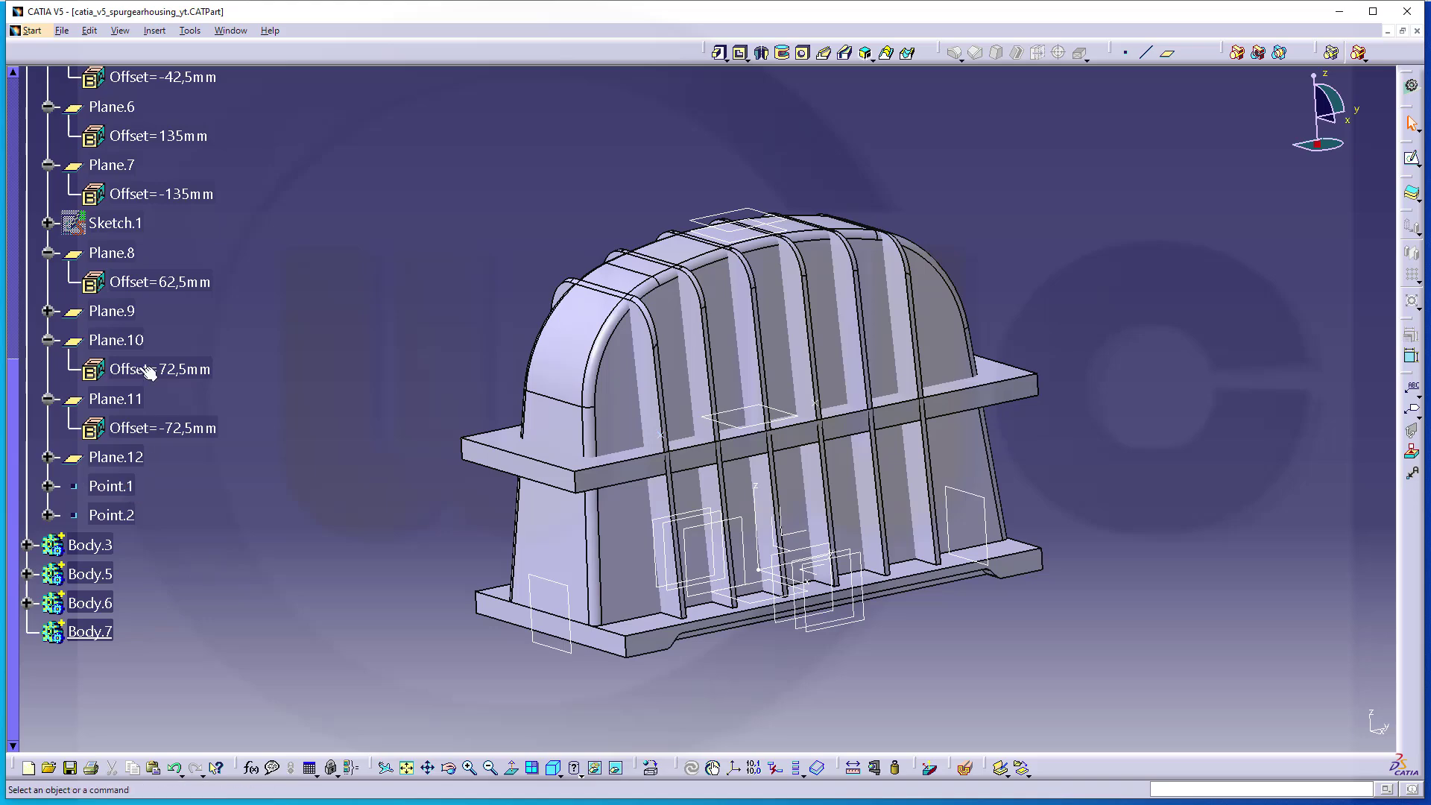
scroll(142, 201, "up", 3)
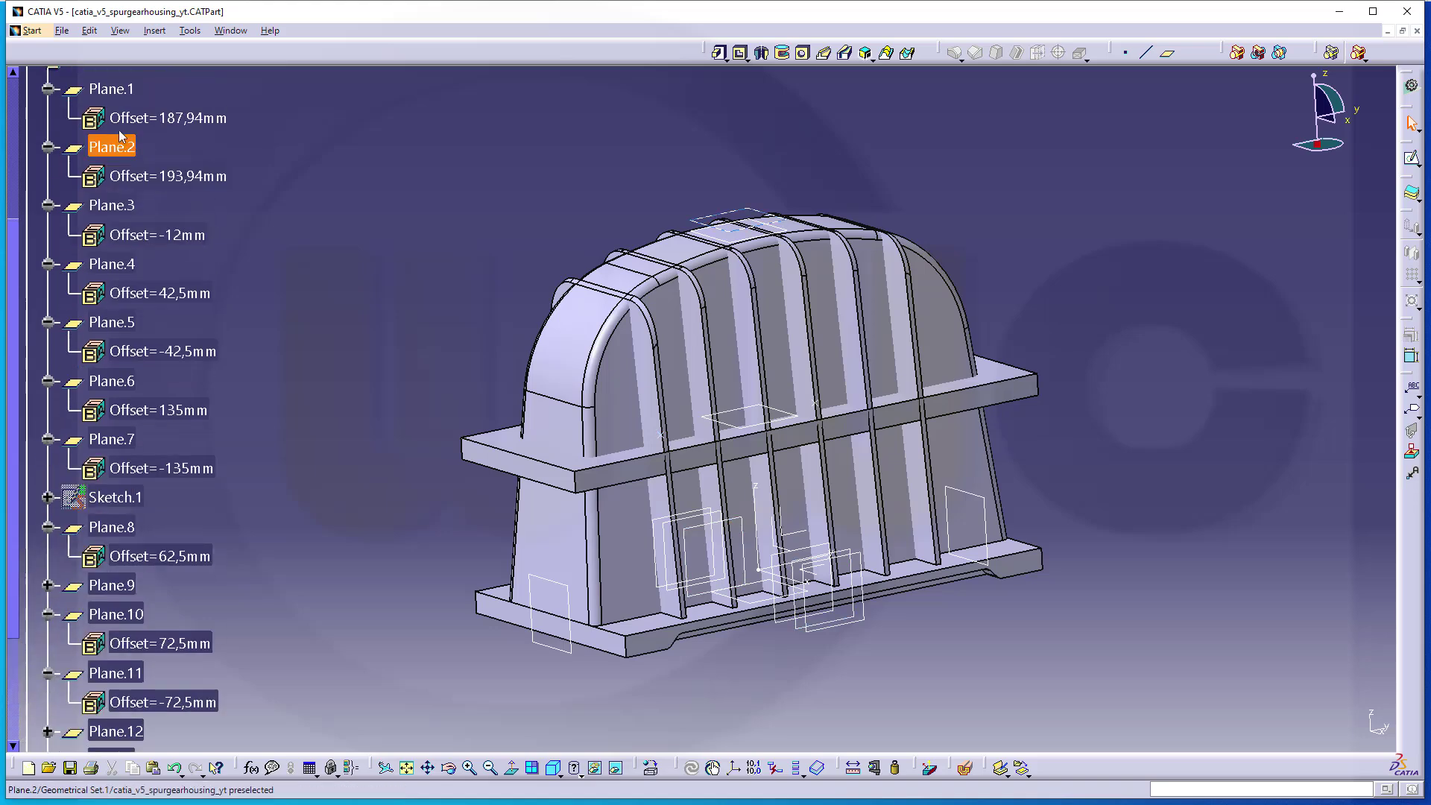
scroll(281, 307, "down", 2)
scroll(218, 487, "down", 1)
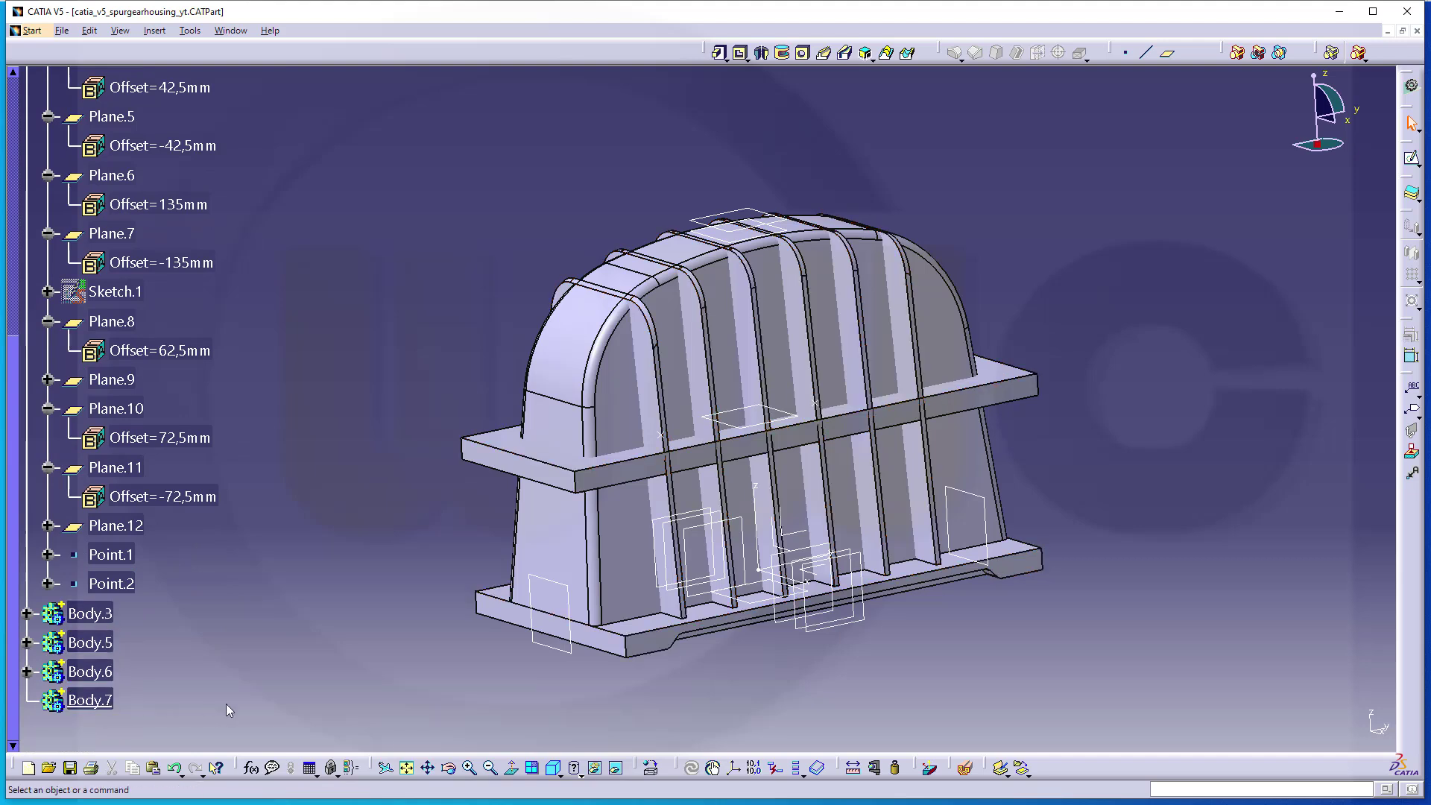
left_click(797, 771)
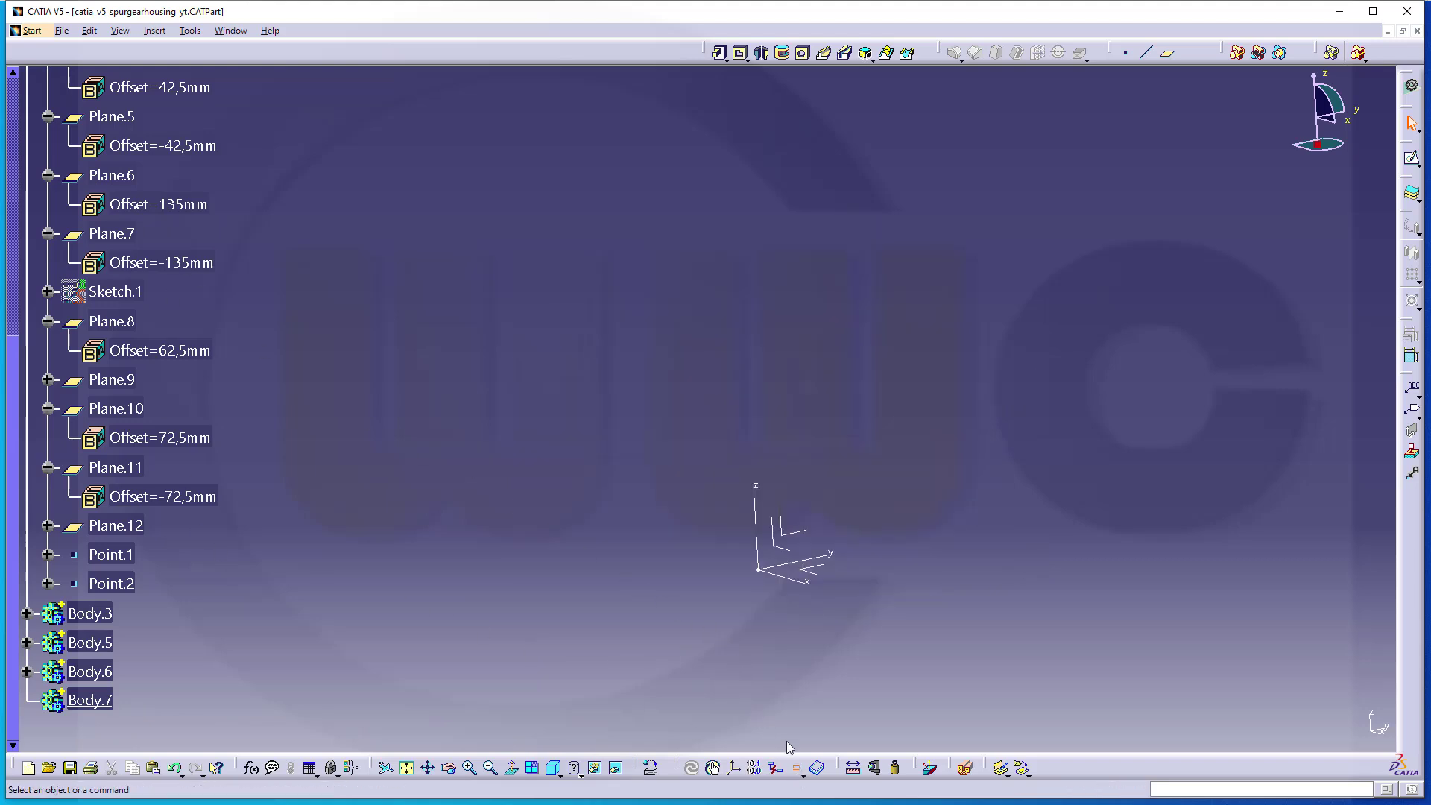
left_click(796, 768)
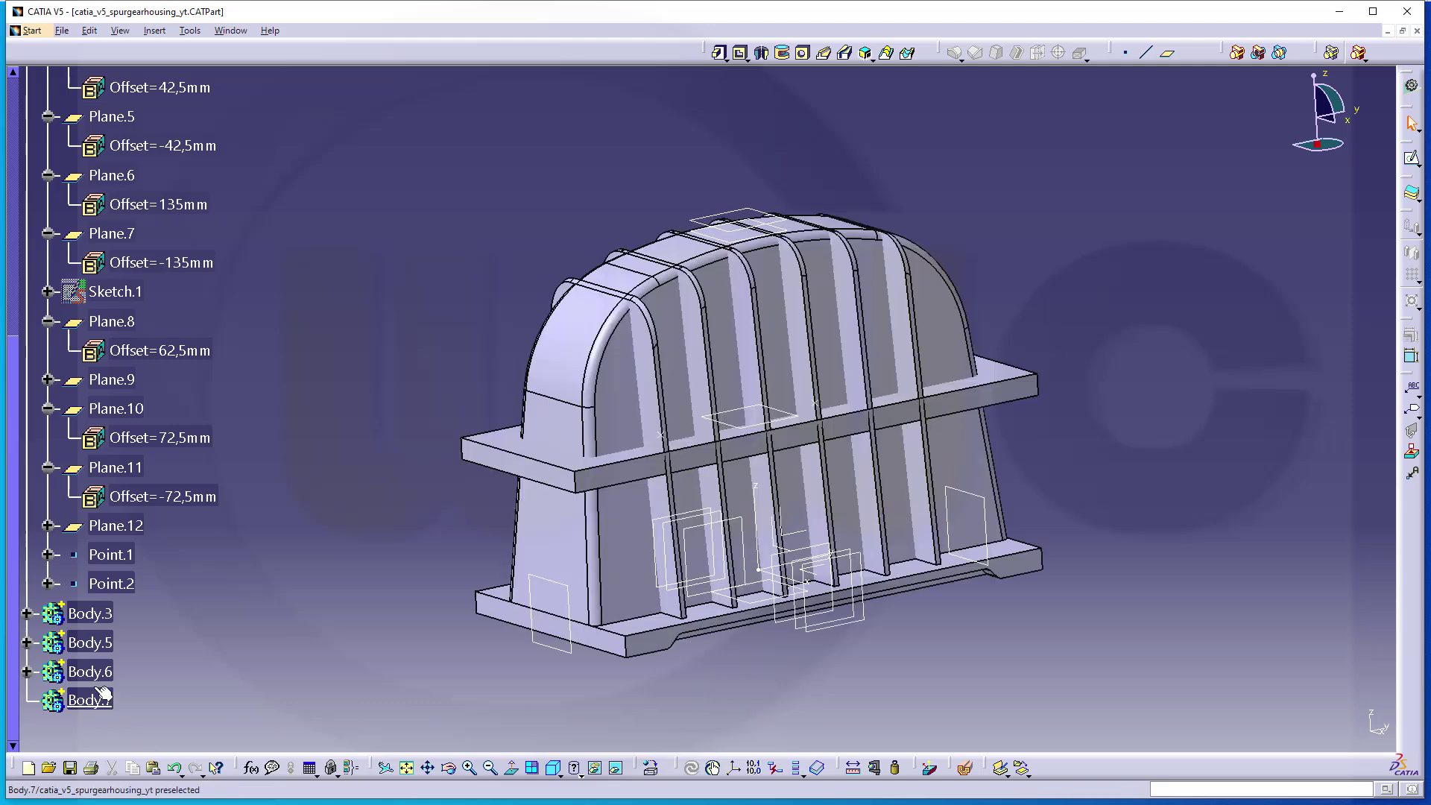
Step: Hide Body.3, Body.5, Body.6 and Body.1, leaving the new Body.7 for modelling
left_click(90, 671)
left_click(89, 614, "shift")
right_click(94, 615)
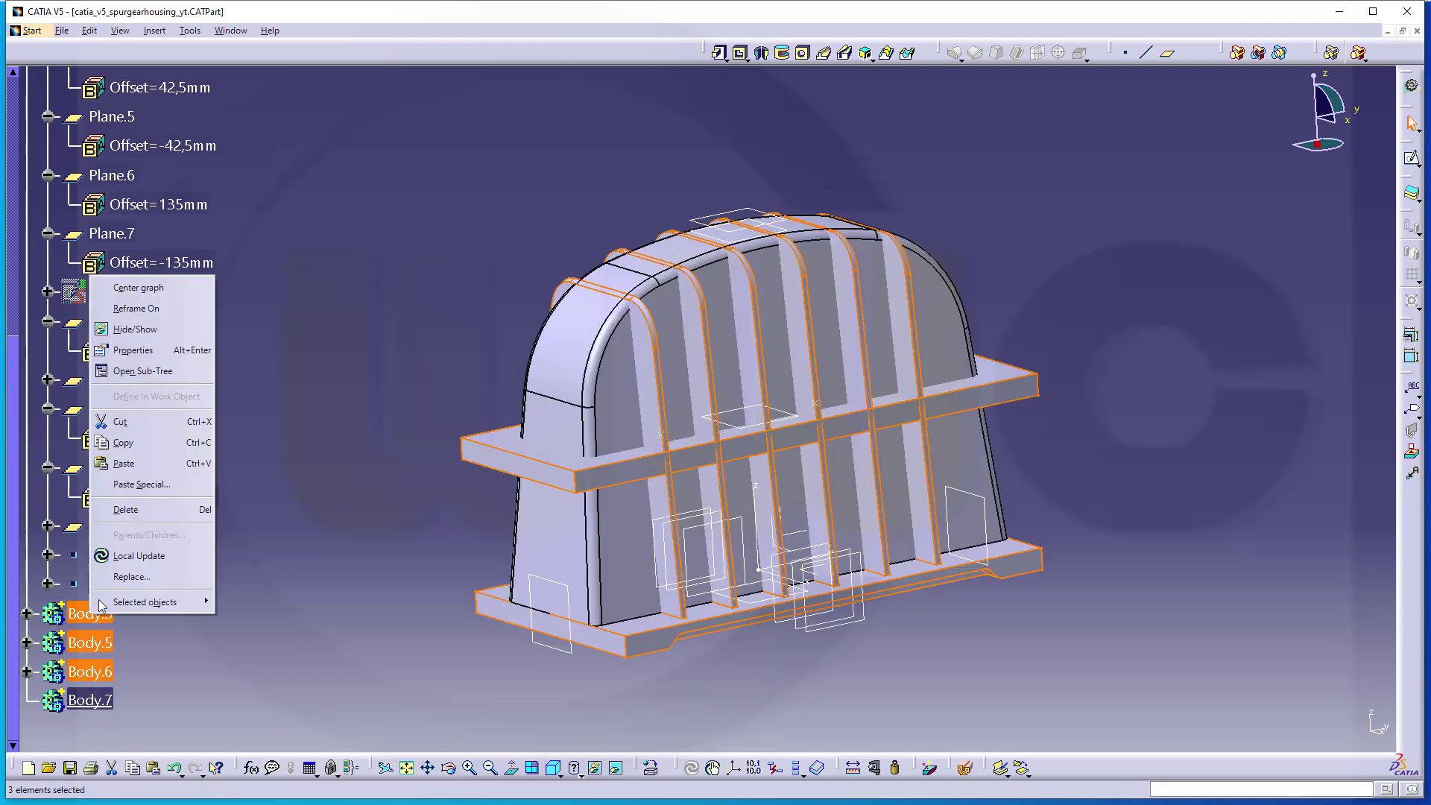
left_click(135, 329)
scroll(175, 262, "up", 4)
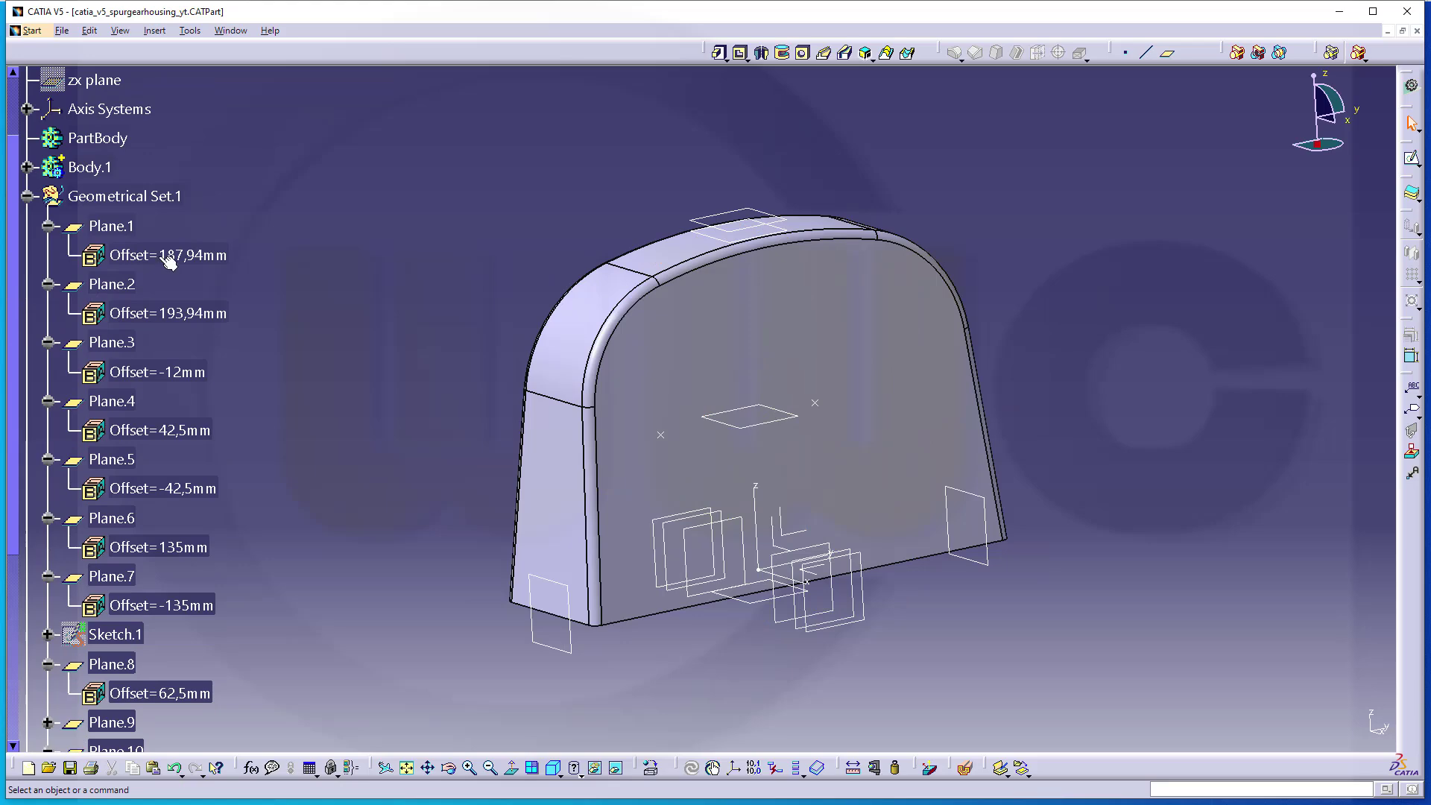
right_click(90, 167)
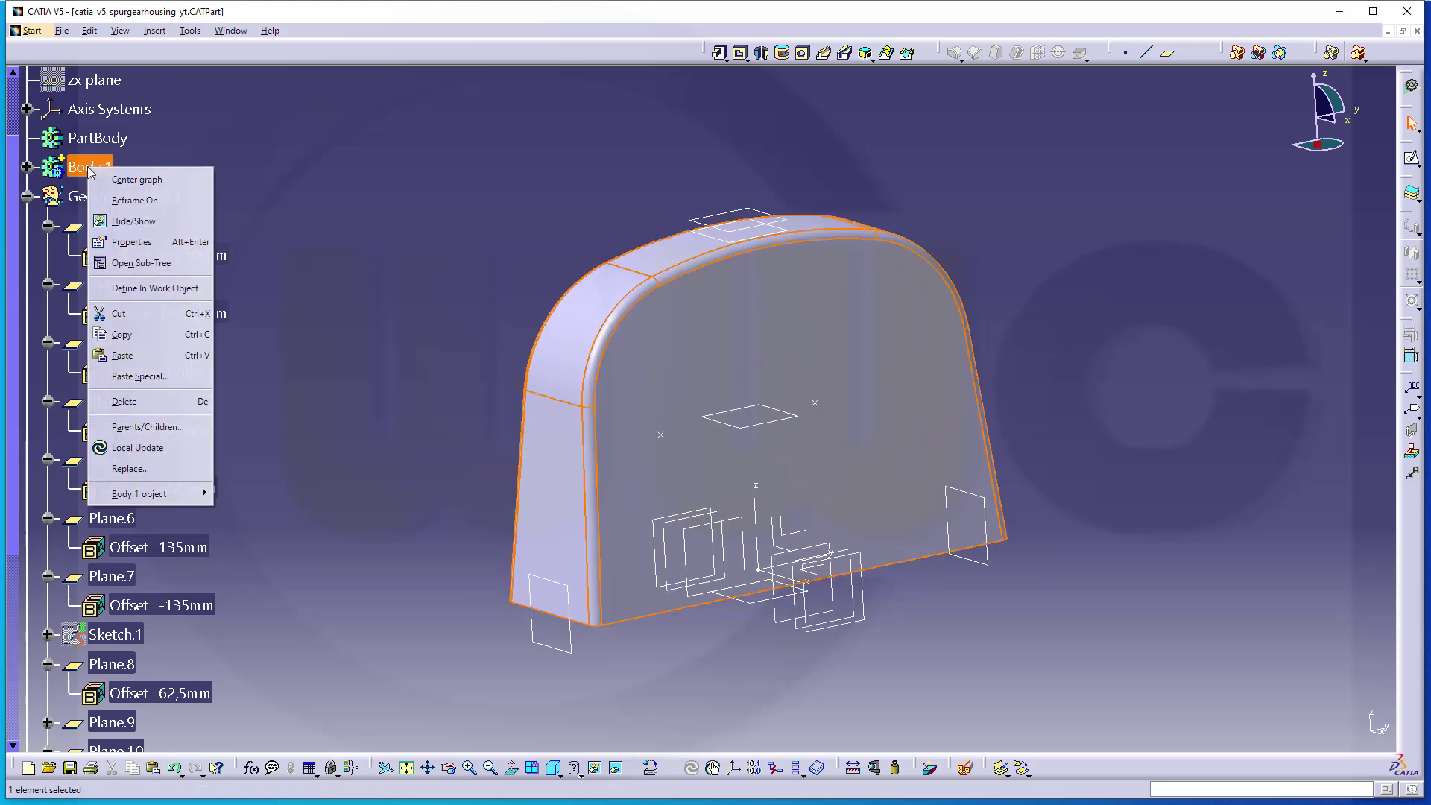
left_click(123, 222)
scroll(319, 387, "down", 7)
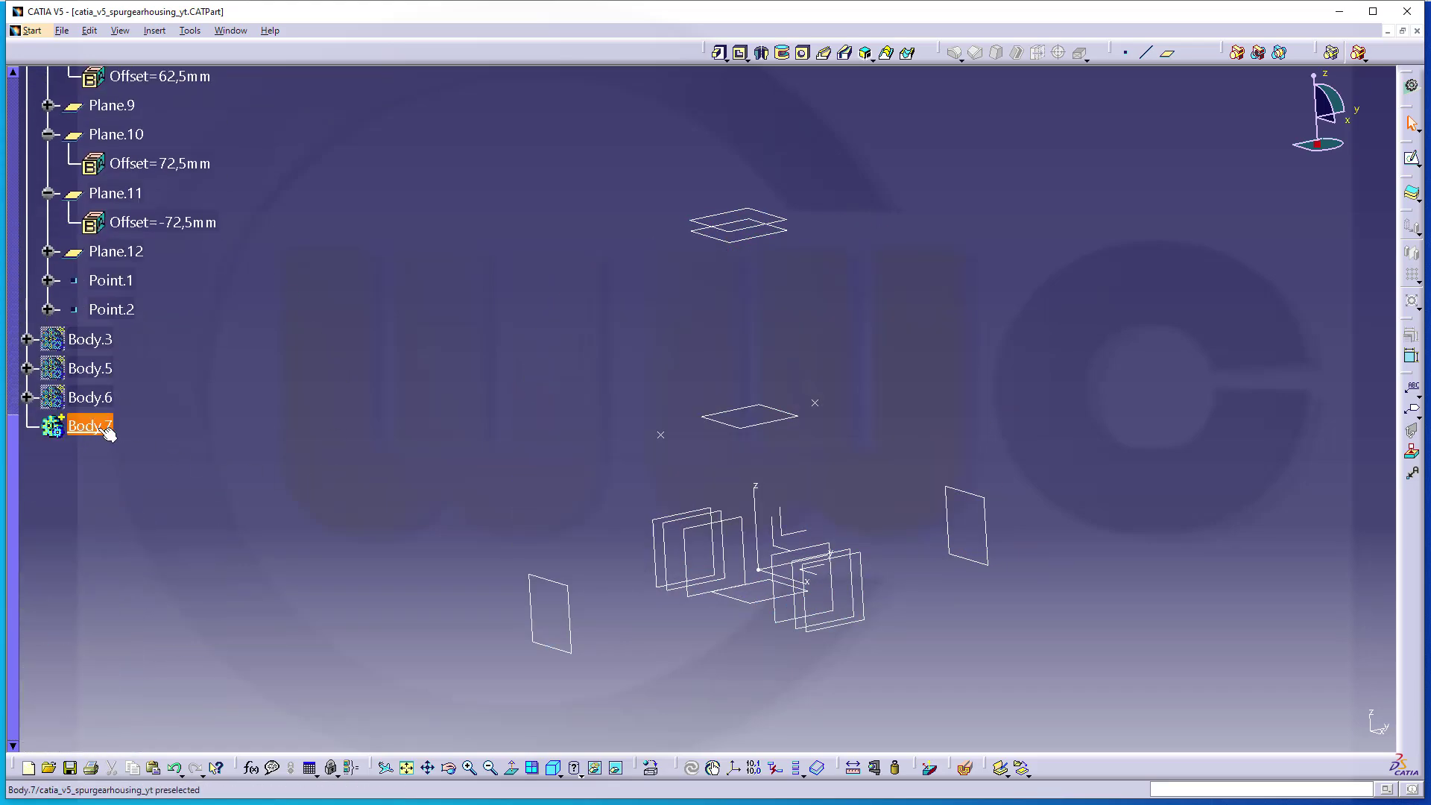
scroll(515, 377, "up", 2)
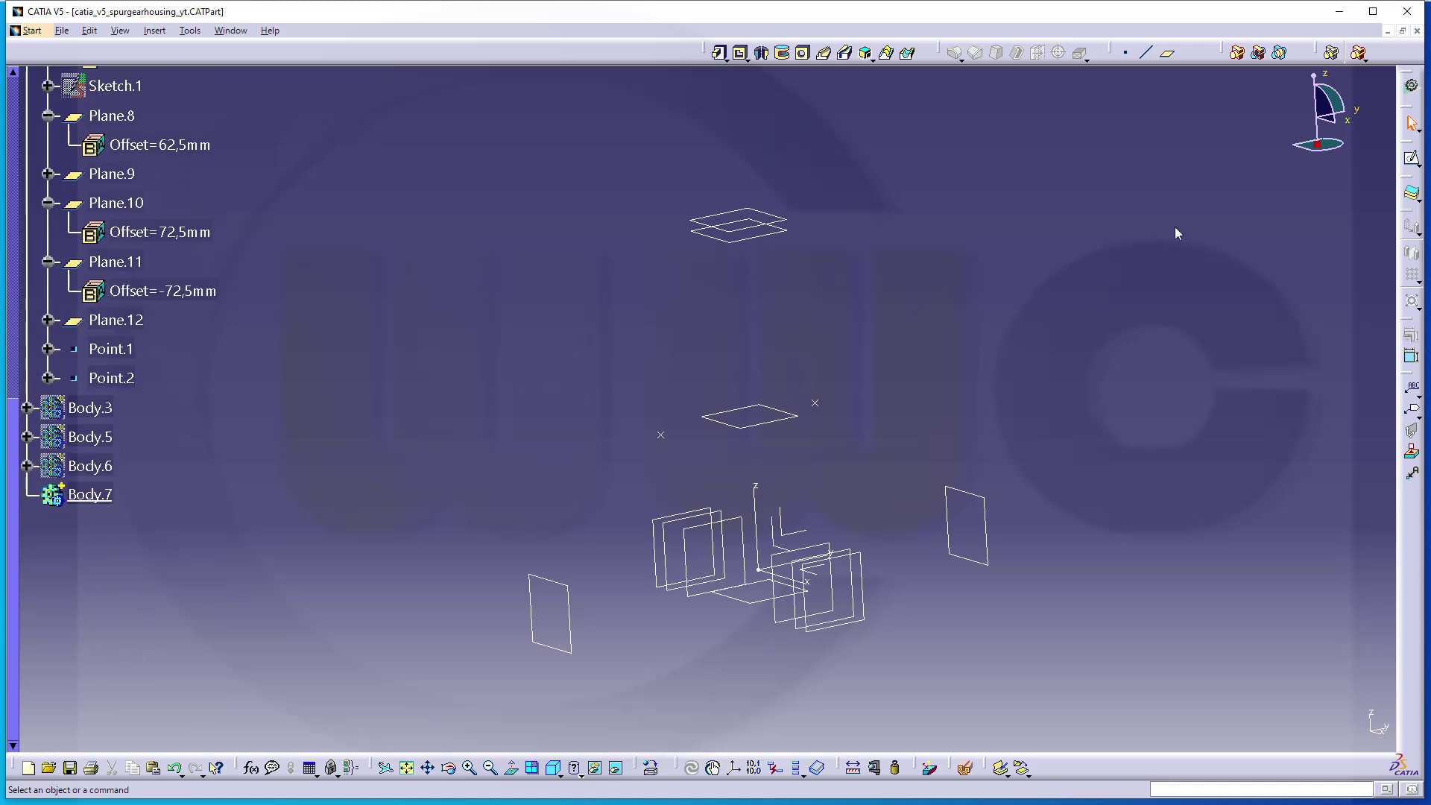
Step: Start a sketch in Body.7 on the yz plane and hide the sketch's own origin and axes
left_click(1411, 158)
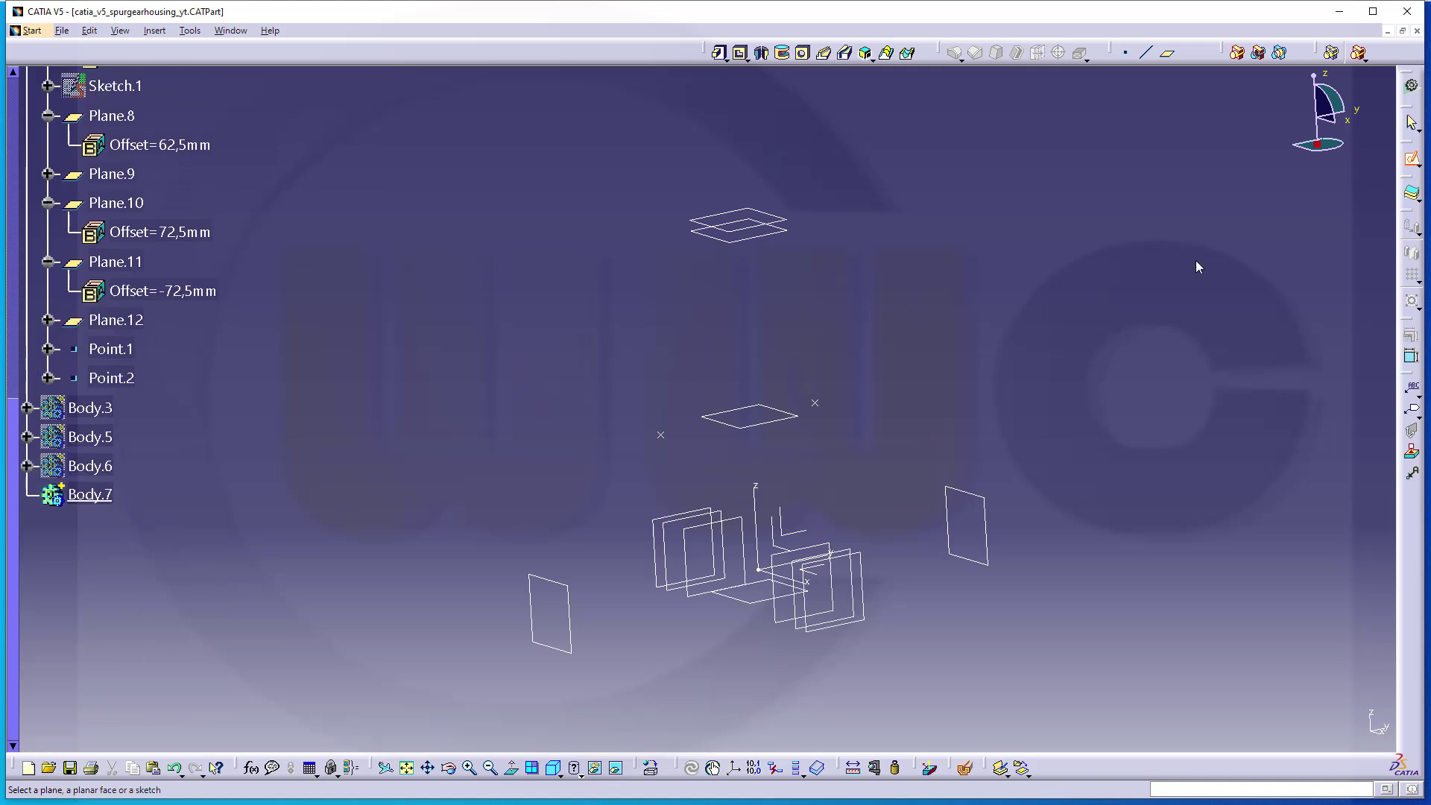
left_click(800, 532)
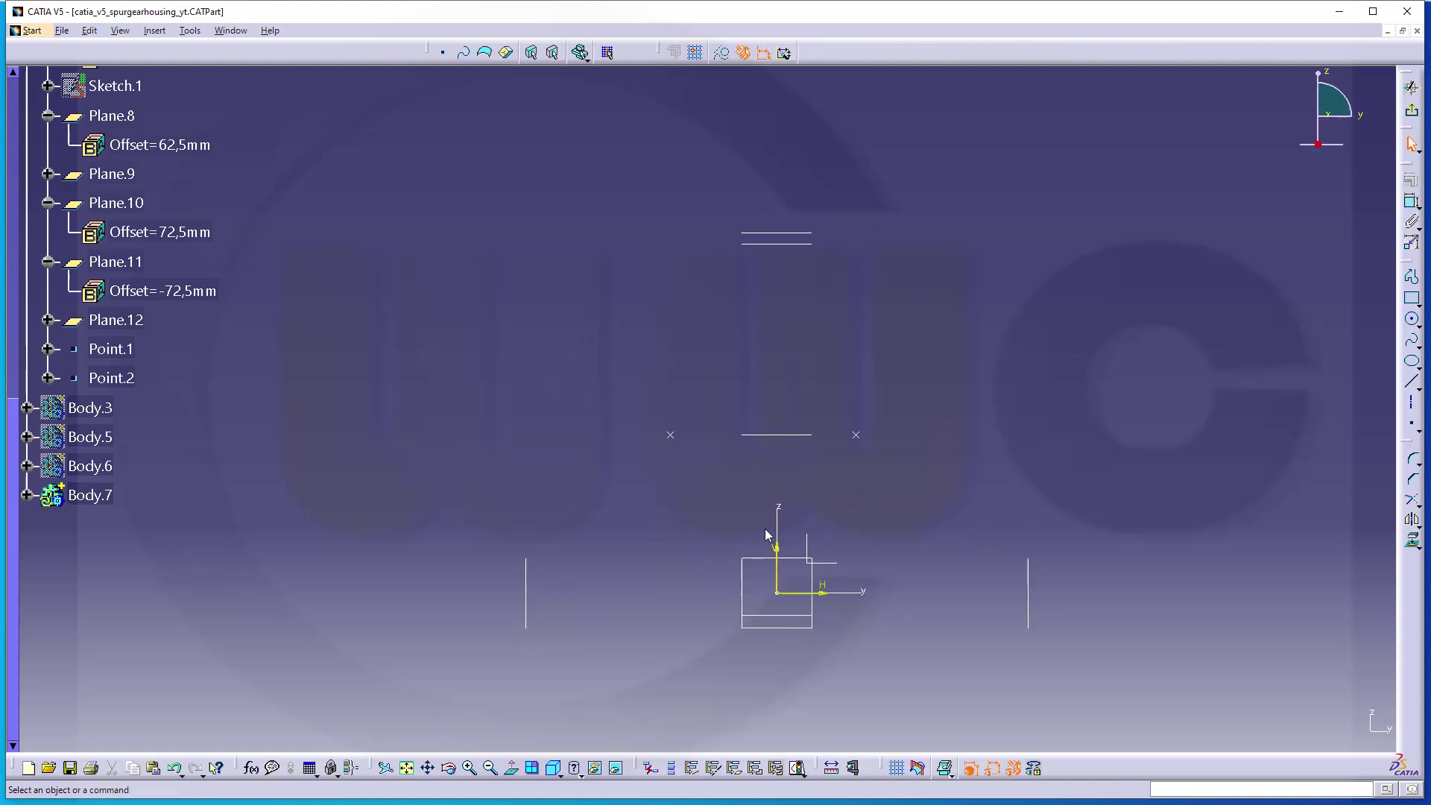
left_click(816, 589)
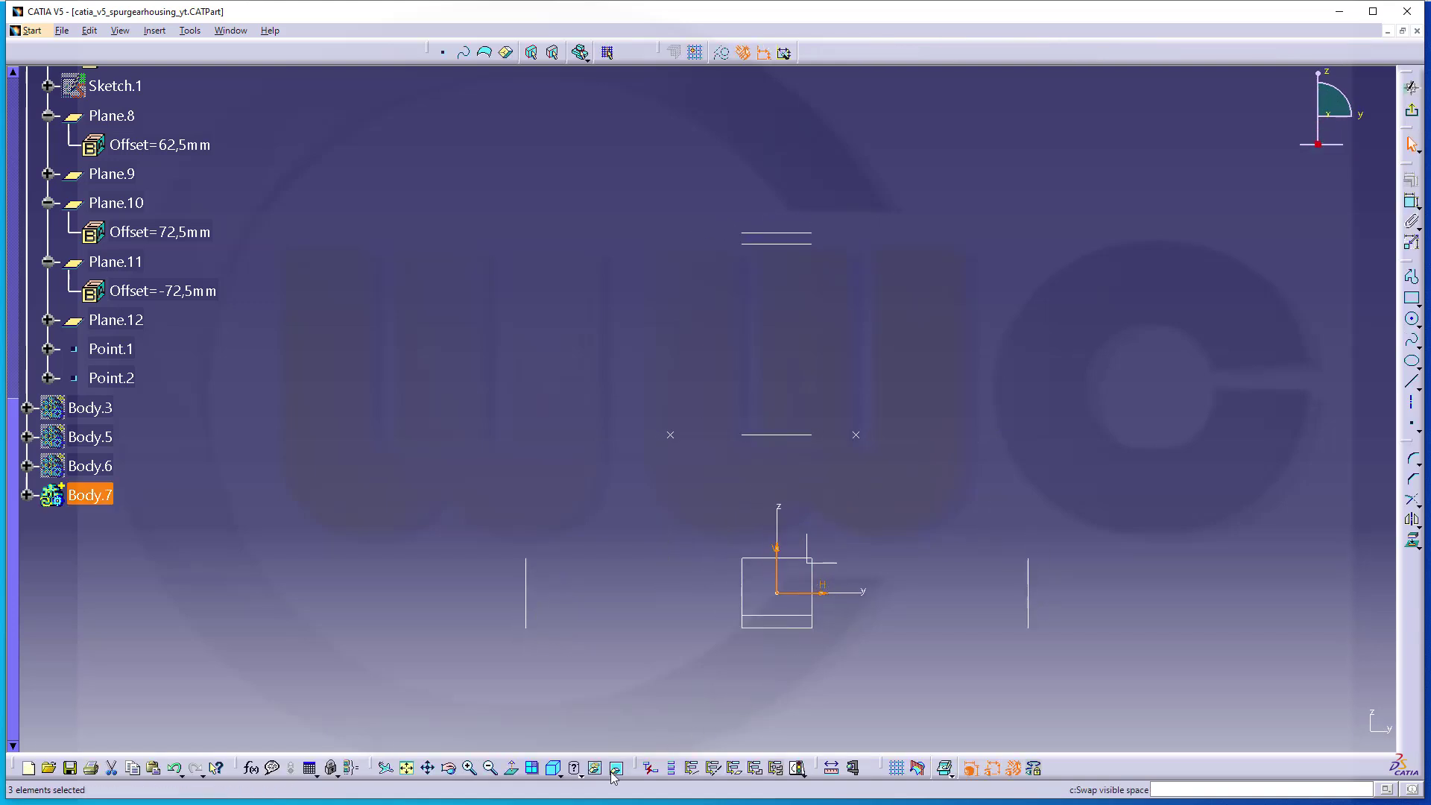
left_click(1061, 472)
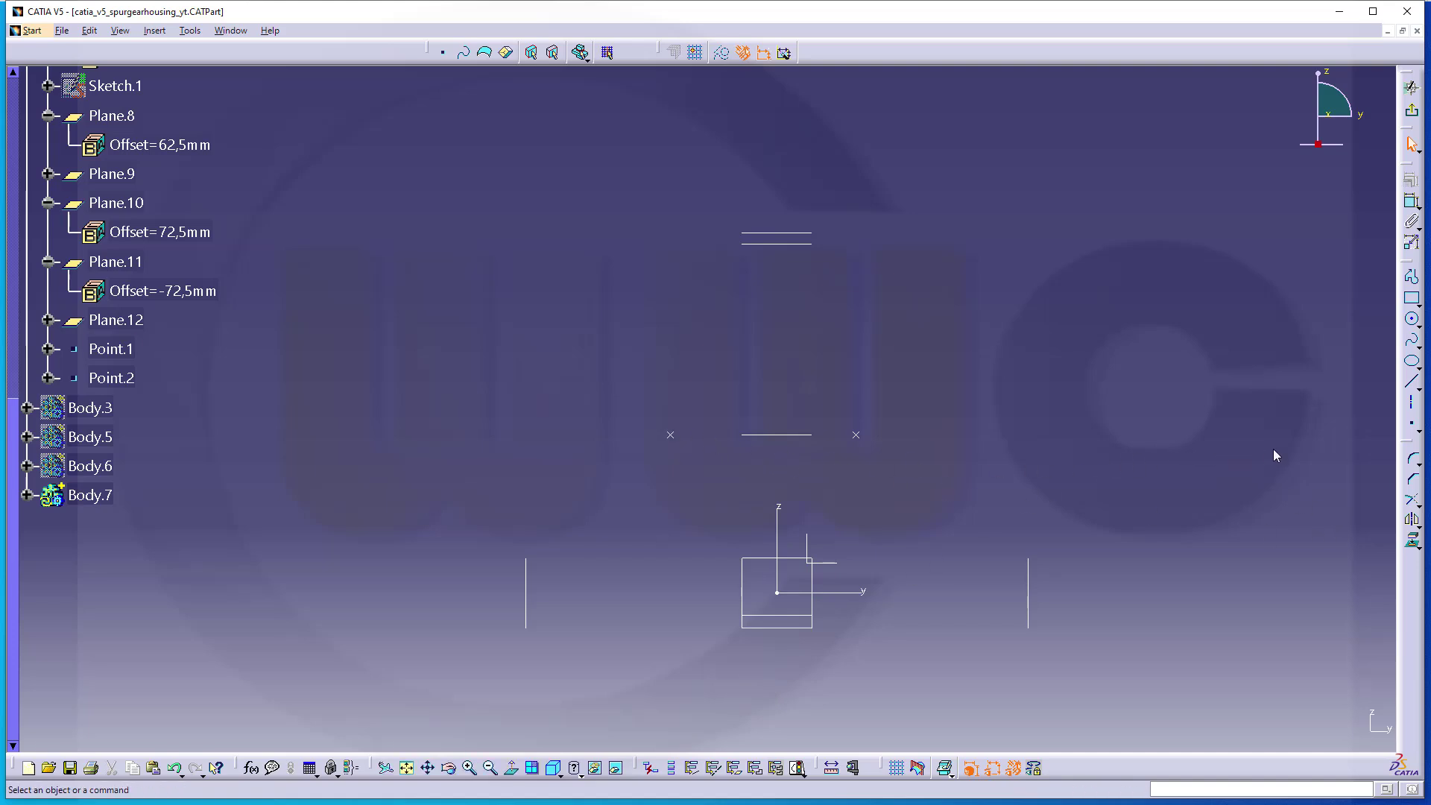
Step: Sketch a circle near Point.1 and constrain its diameter to 112 mm
left_click(1412, 319)
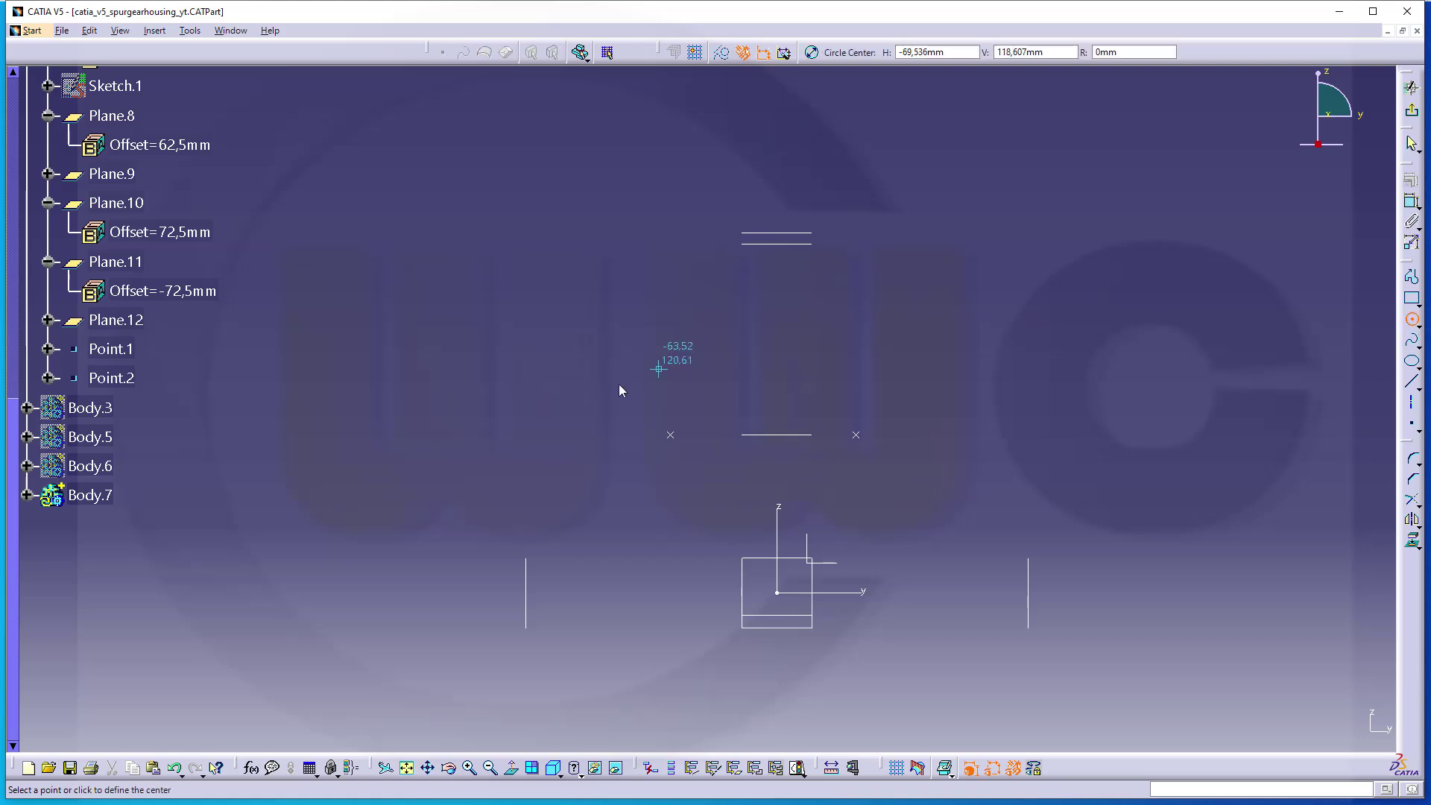
left_click(609, 362)
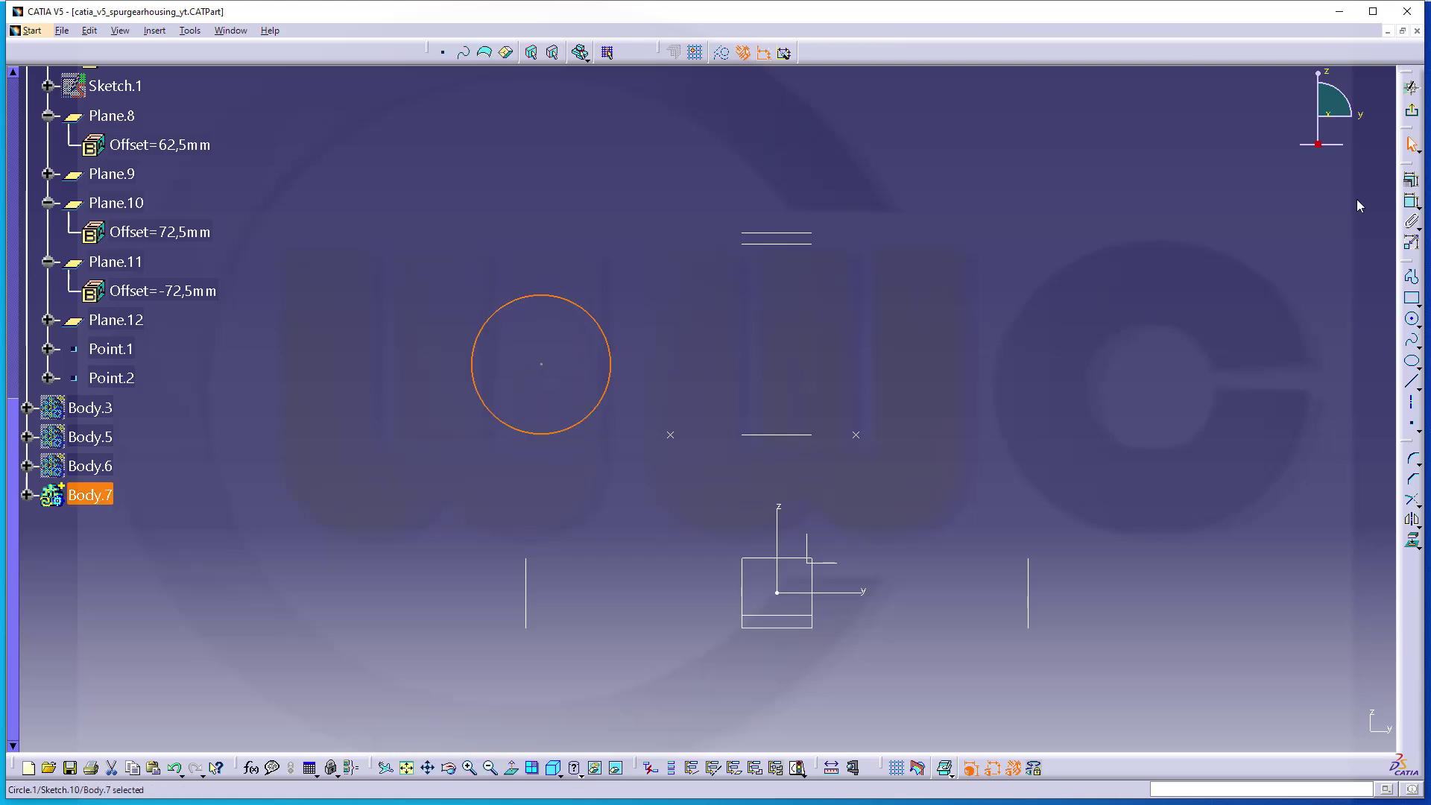
left_click(1411, 201)
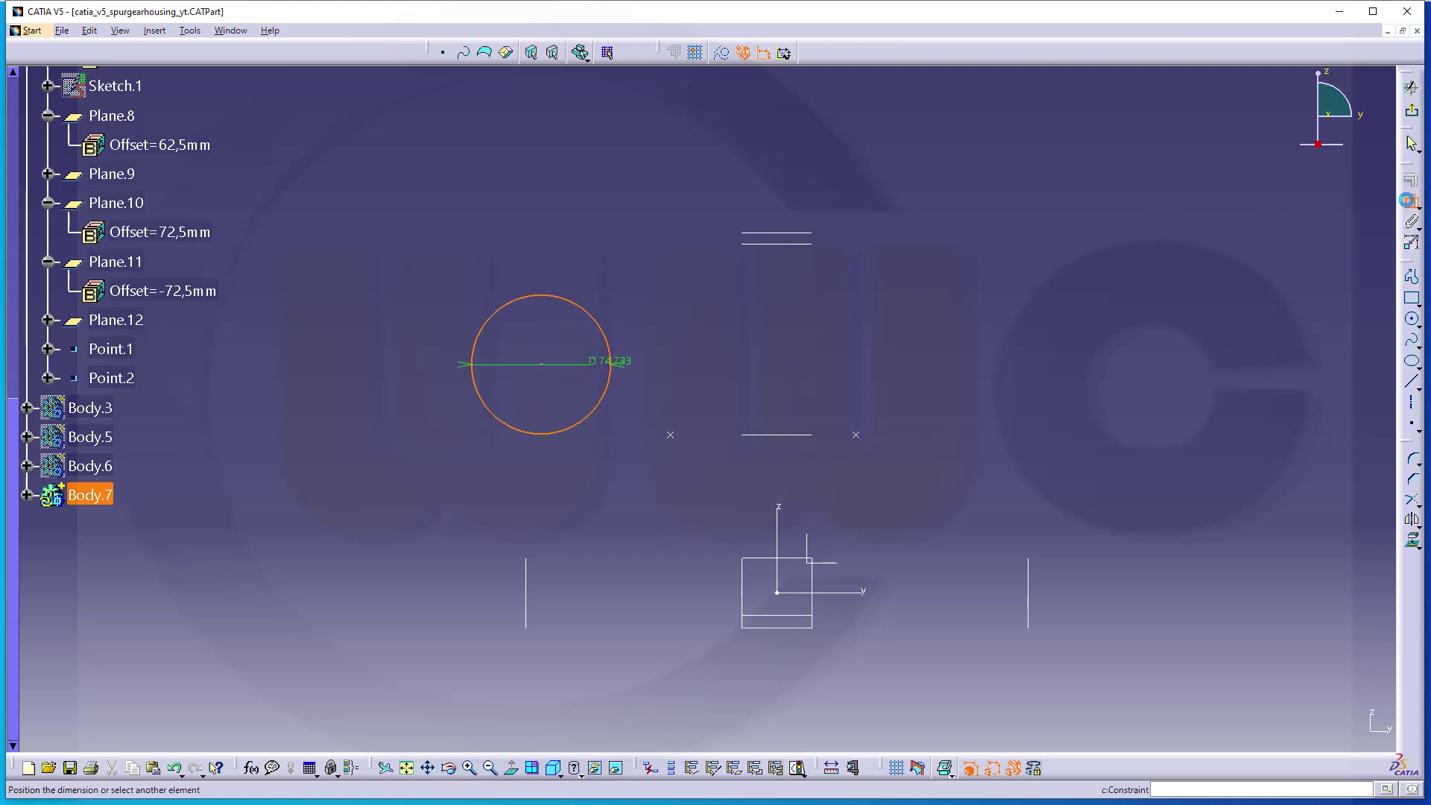
double_click(633, 316)
type("112")
key("Return")
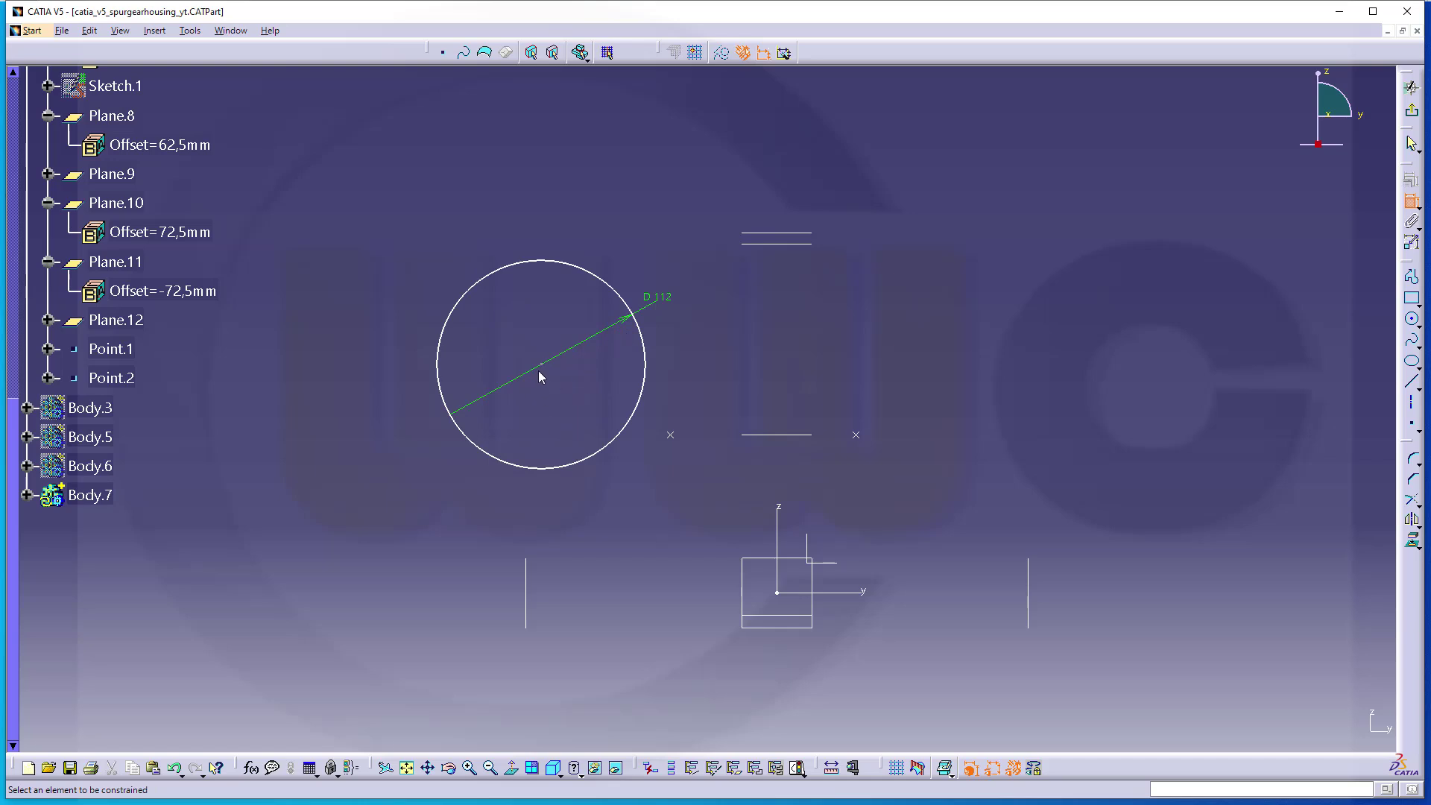
Step: Make the circle's centre coincident with Point.1 and finish the sketch
left_click(540, 372)
left_click(671, 435)
right_click(678, 440)
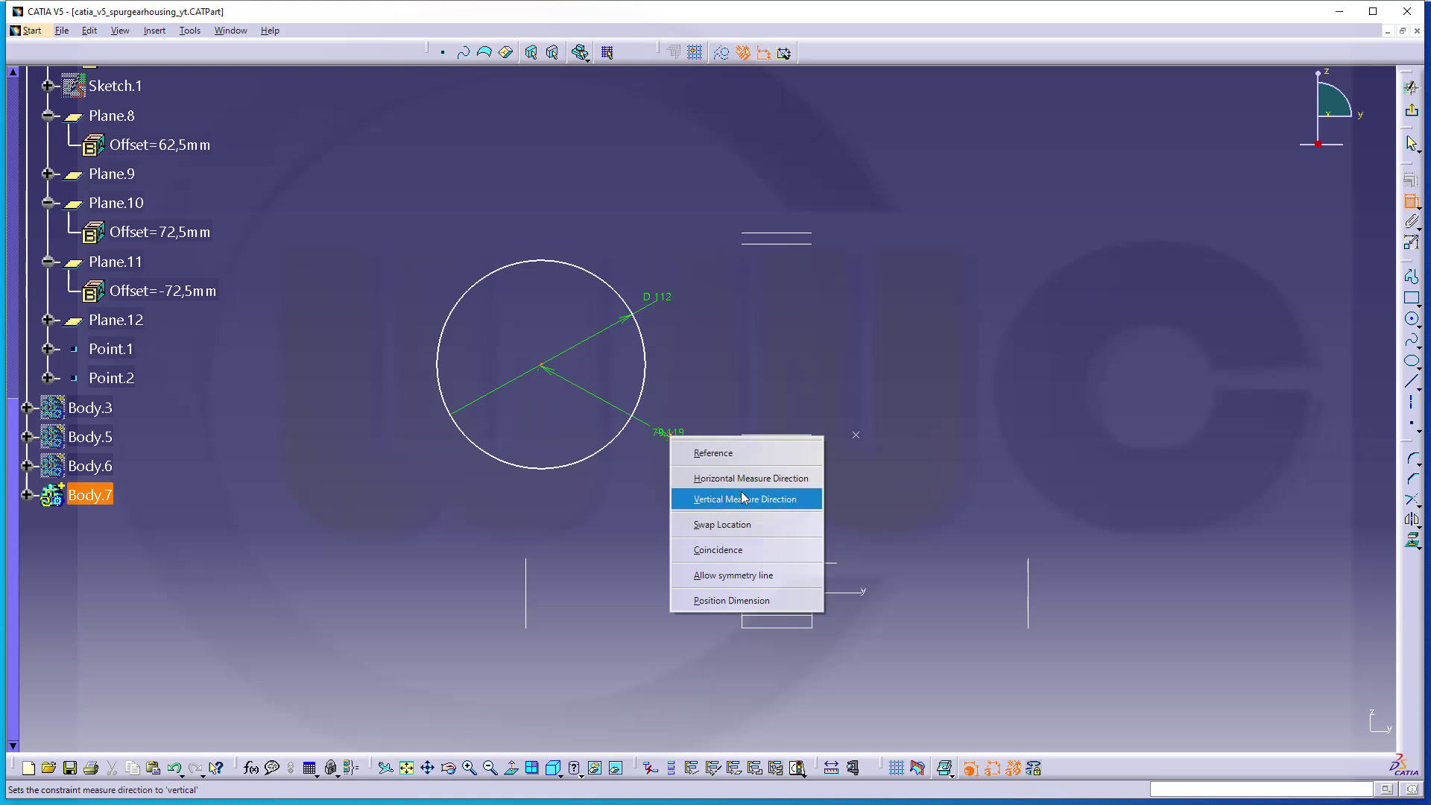
left_click(732, 551)
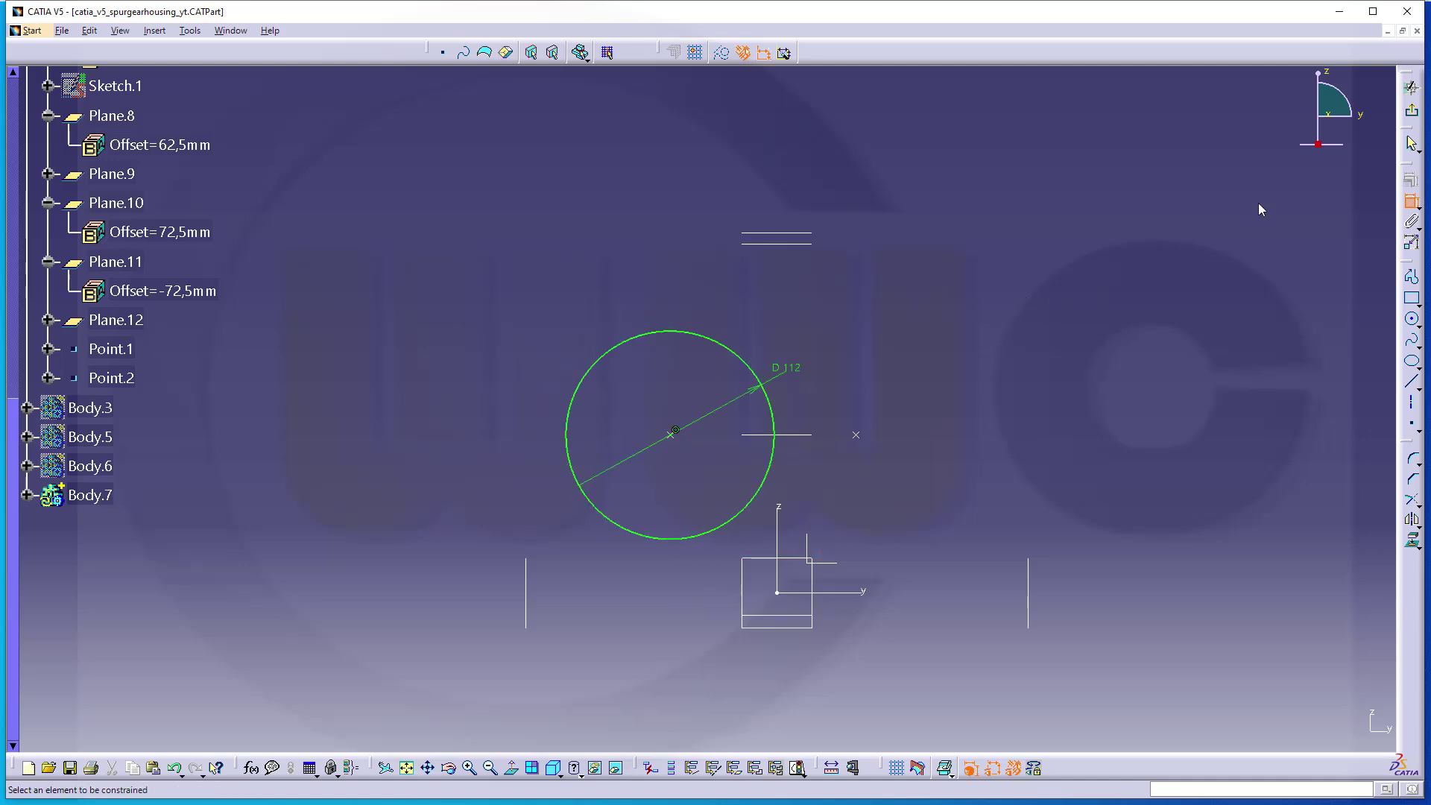
left_click(1413, 113)
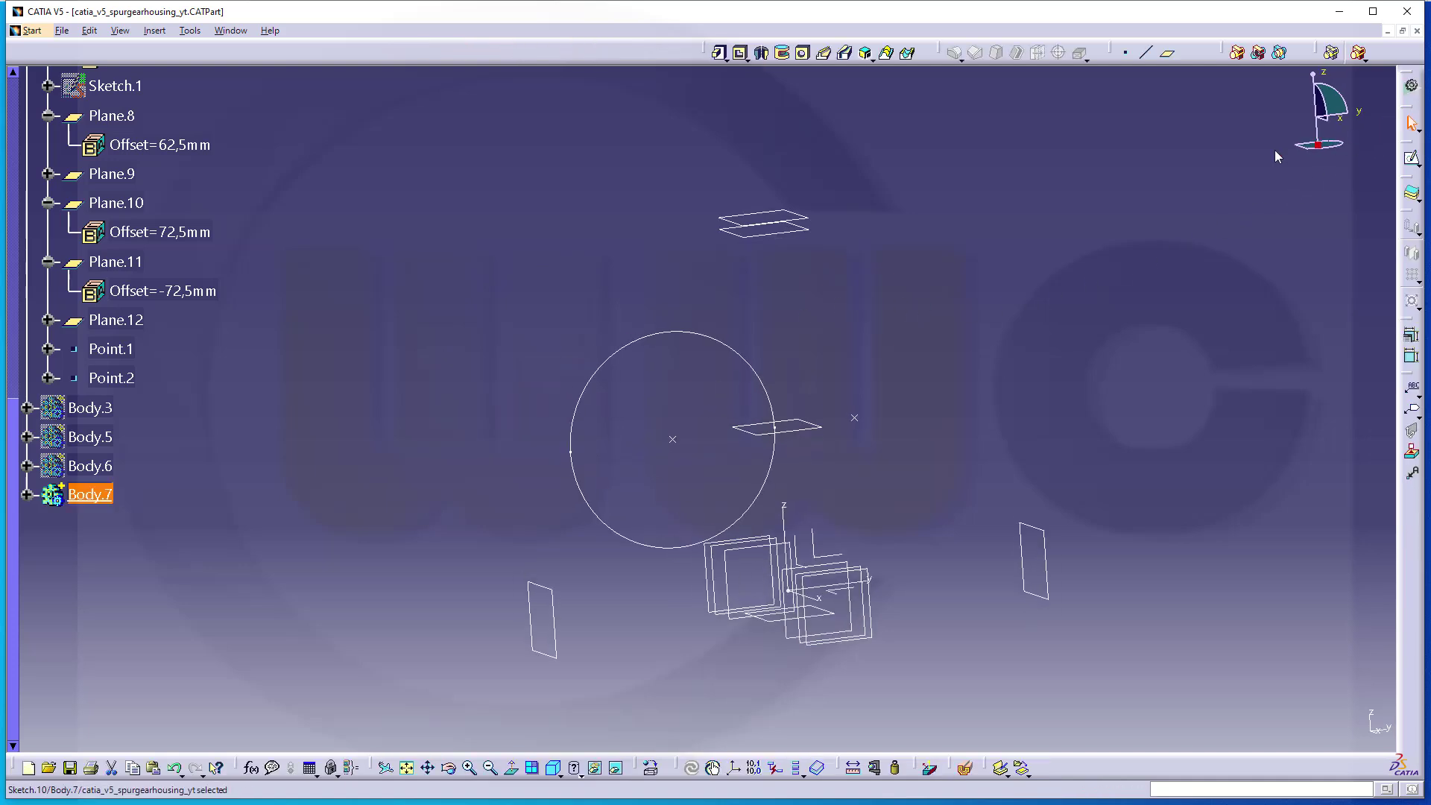
Step: Start a pad from the 112 mm circle sketch with both the first and second limits set to Up to plane
middle_click_drag(525, 309, 624, 342)
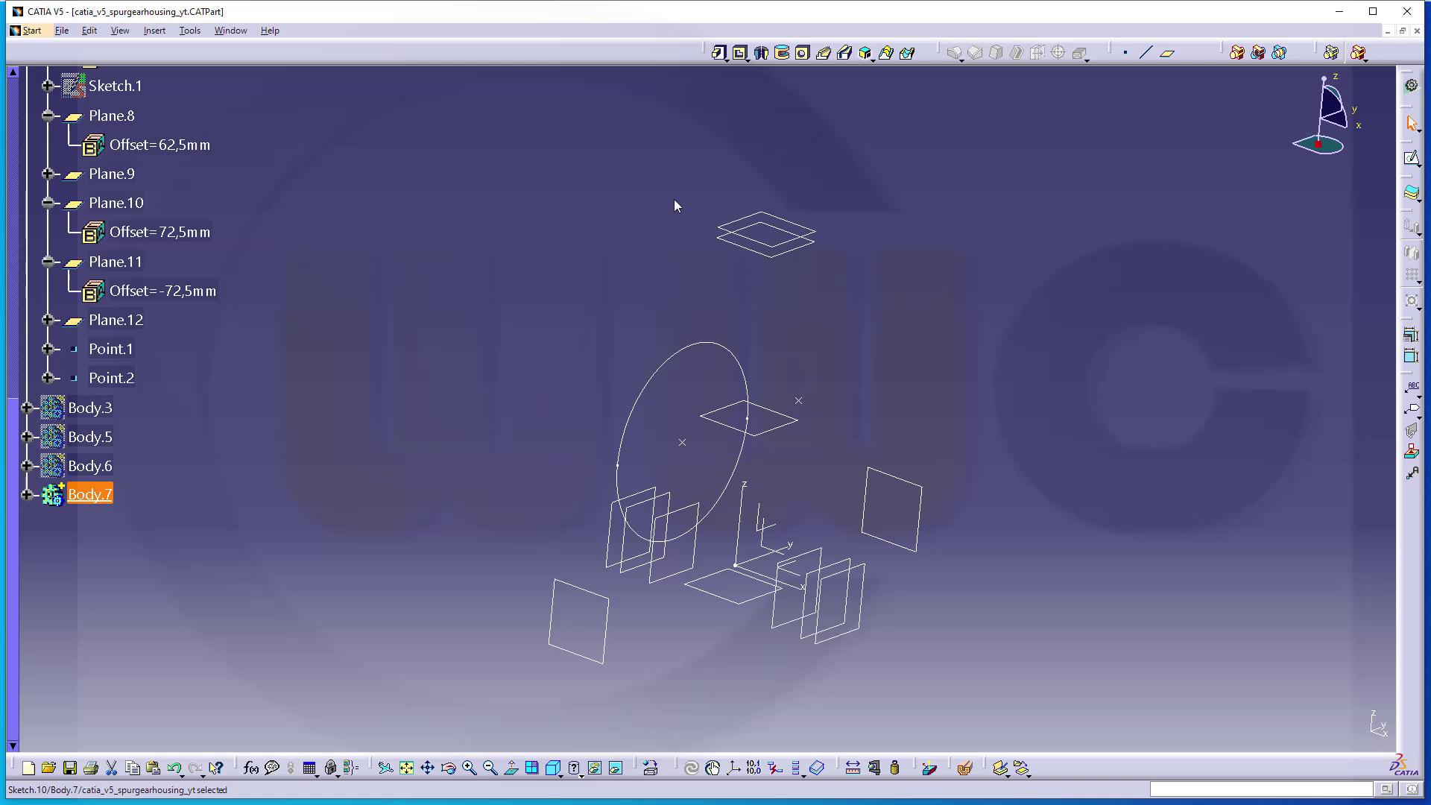
left_click(719, 54)
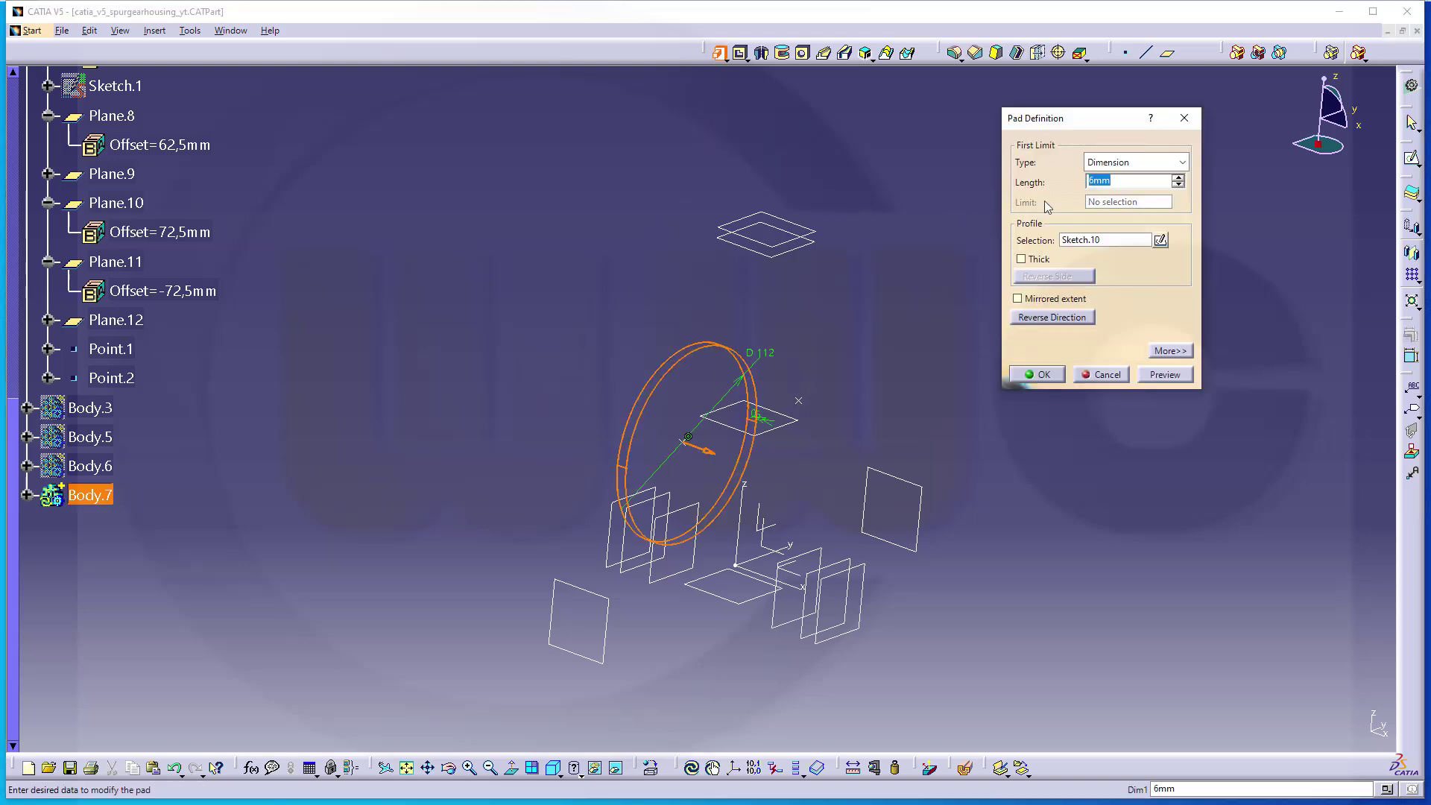
left_click(1154, 162)
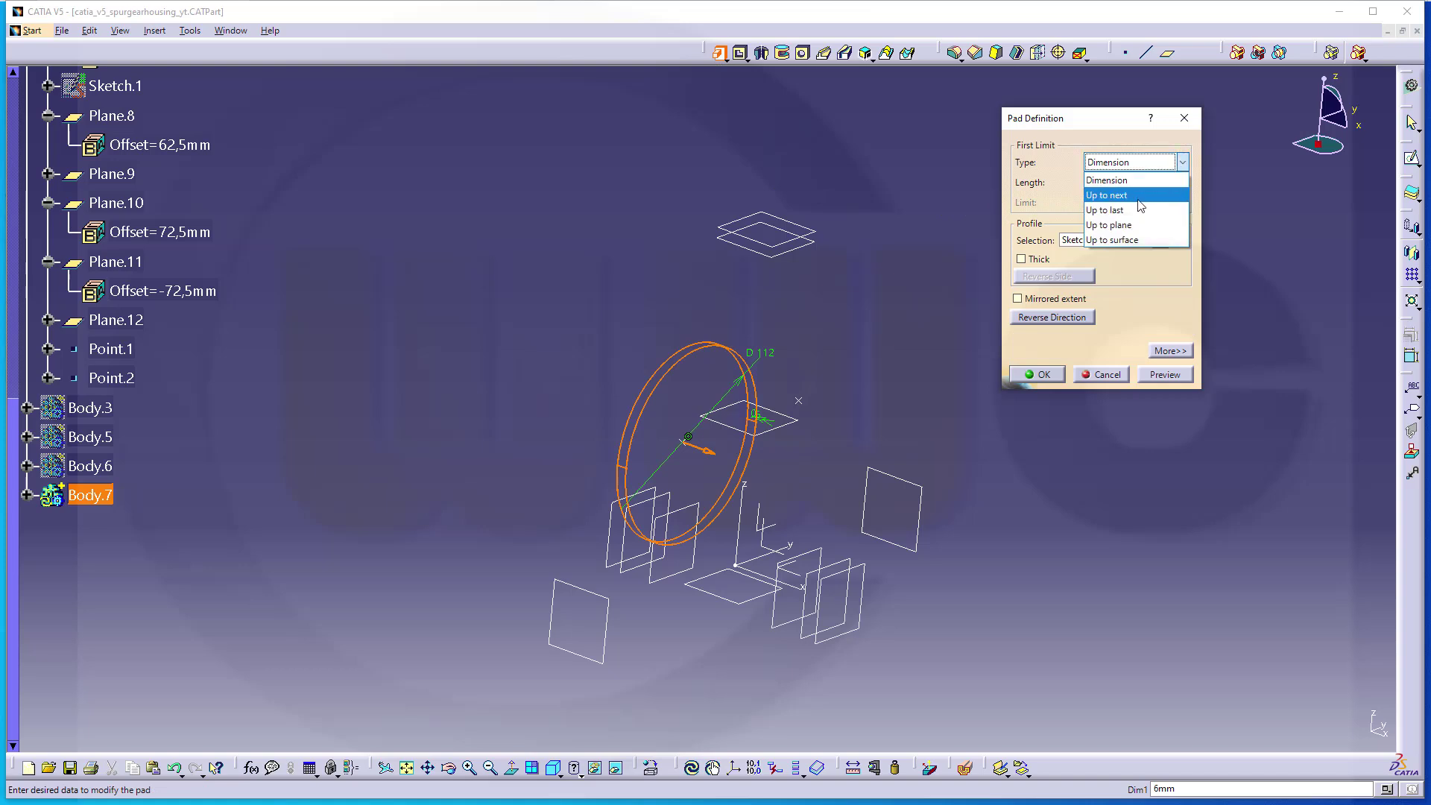
left_click(1121, 225)
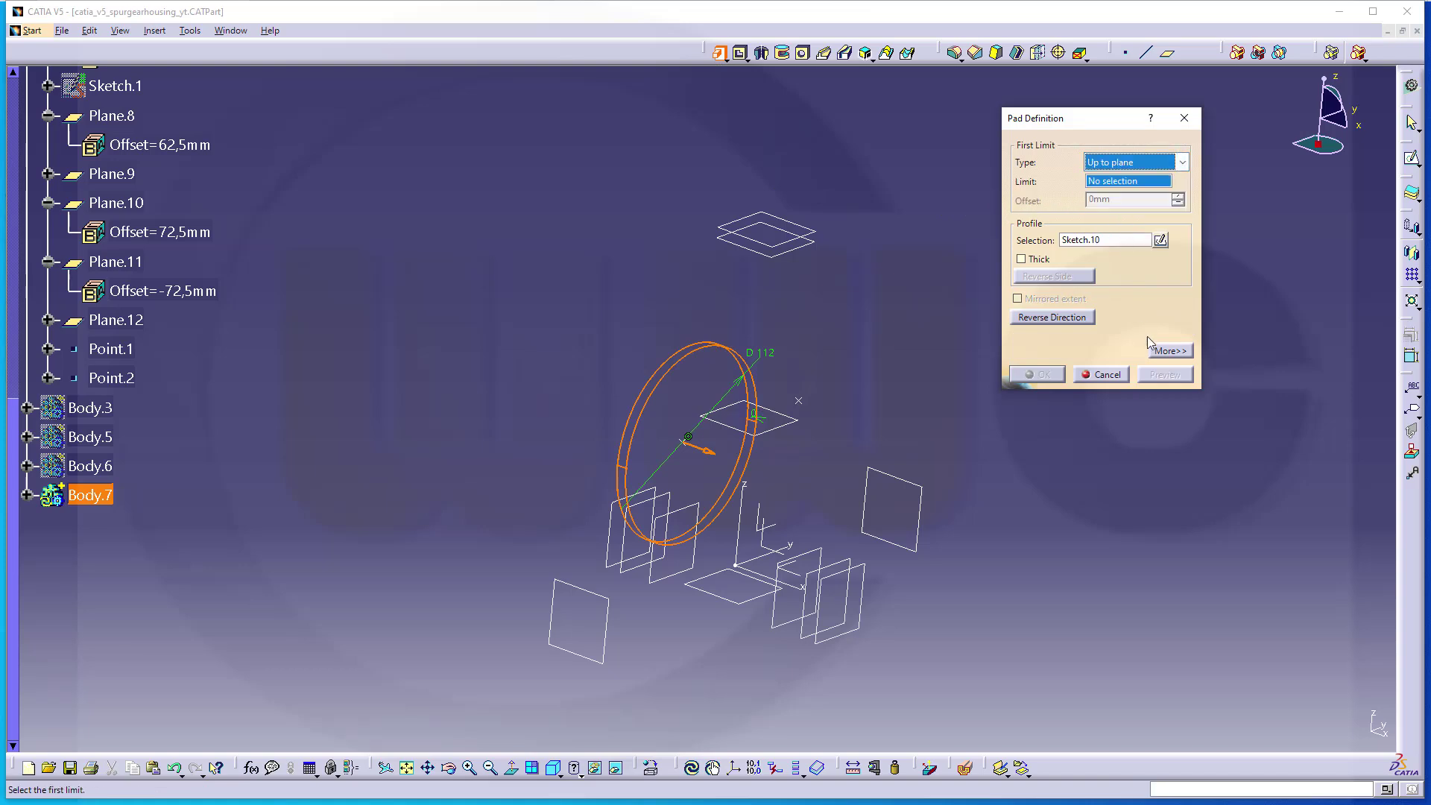
left_click(1170, 351)
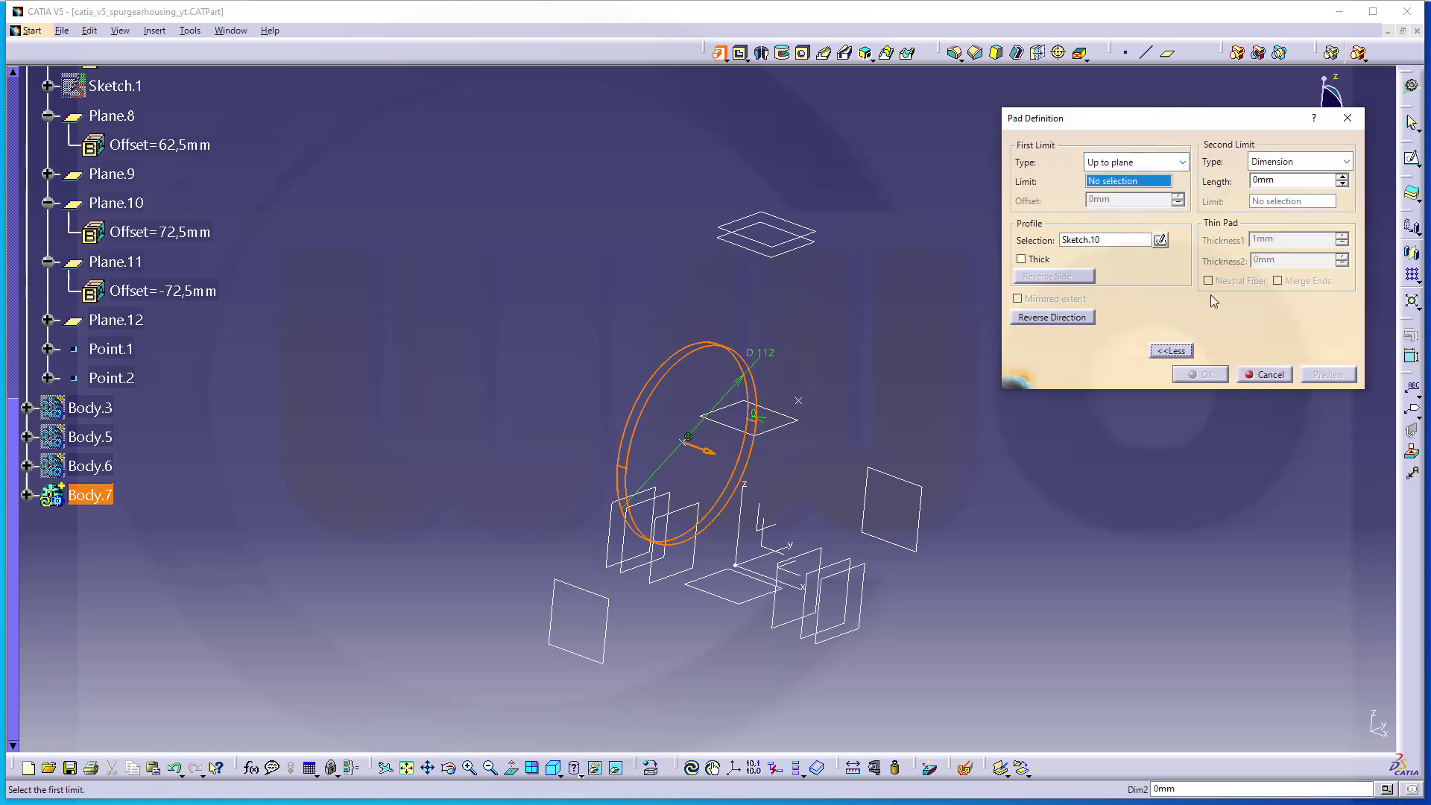
left_click(1346, 162)
left_click(1275, 224)
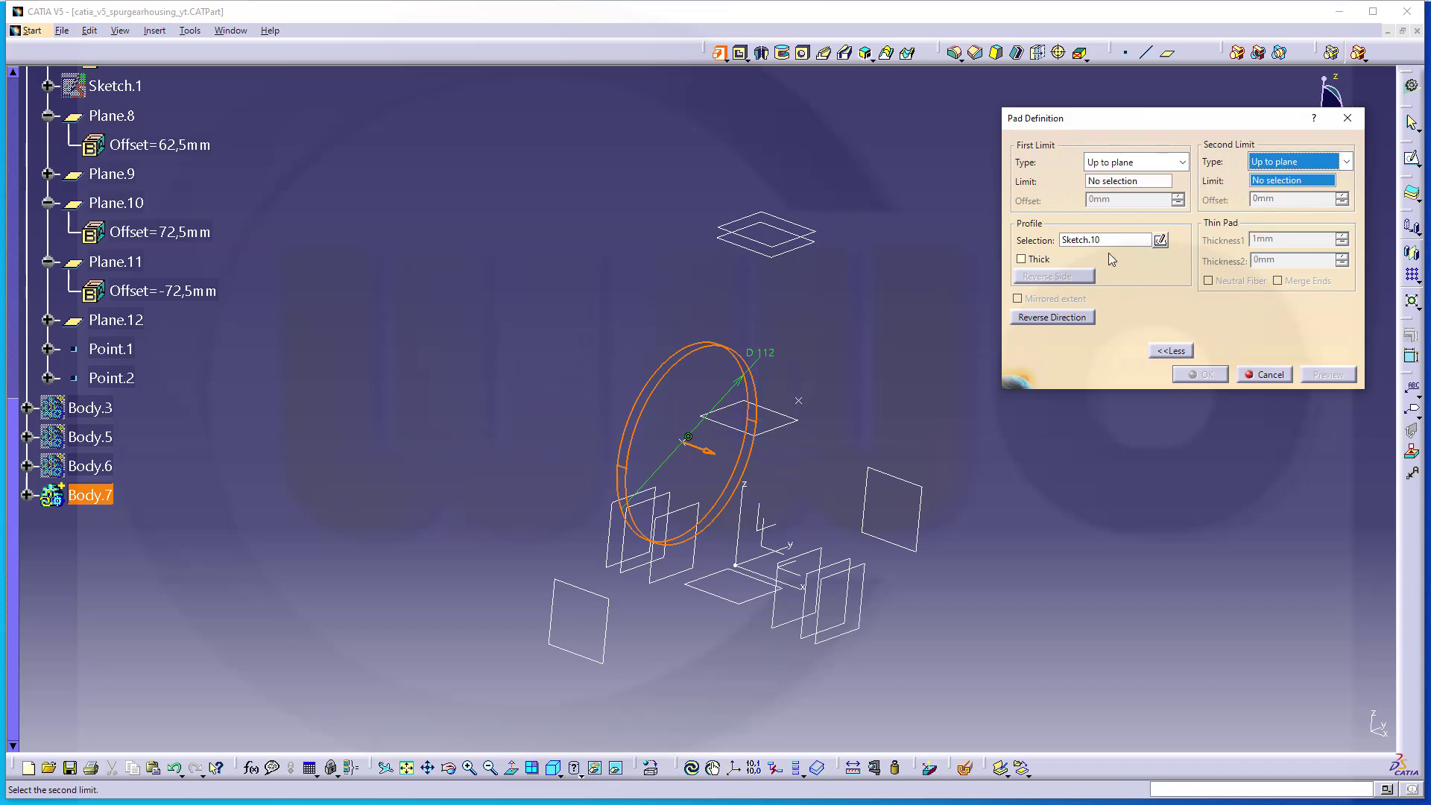
Step: Limit the pad by Plane.8 on the first side and Plane.9 on the second, and create it
left_click(1102, 182)
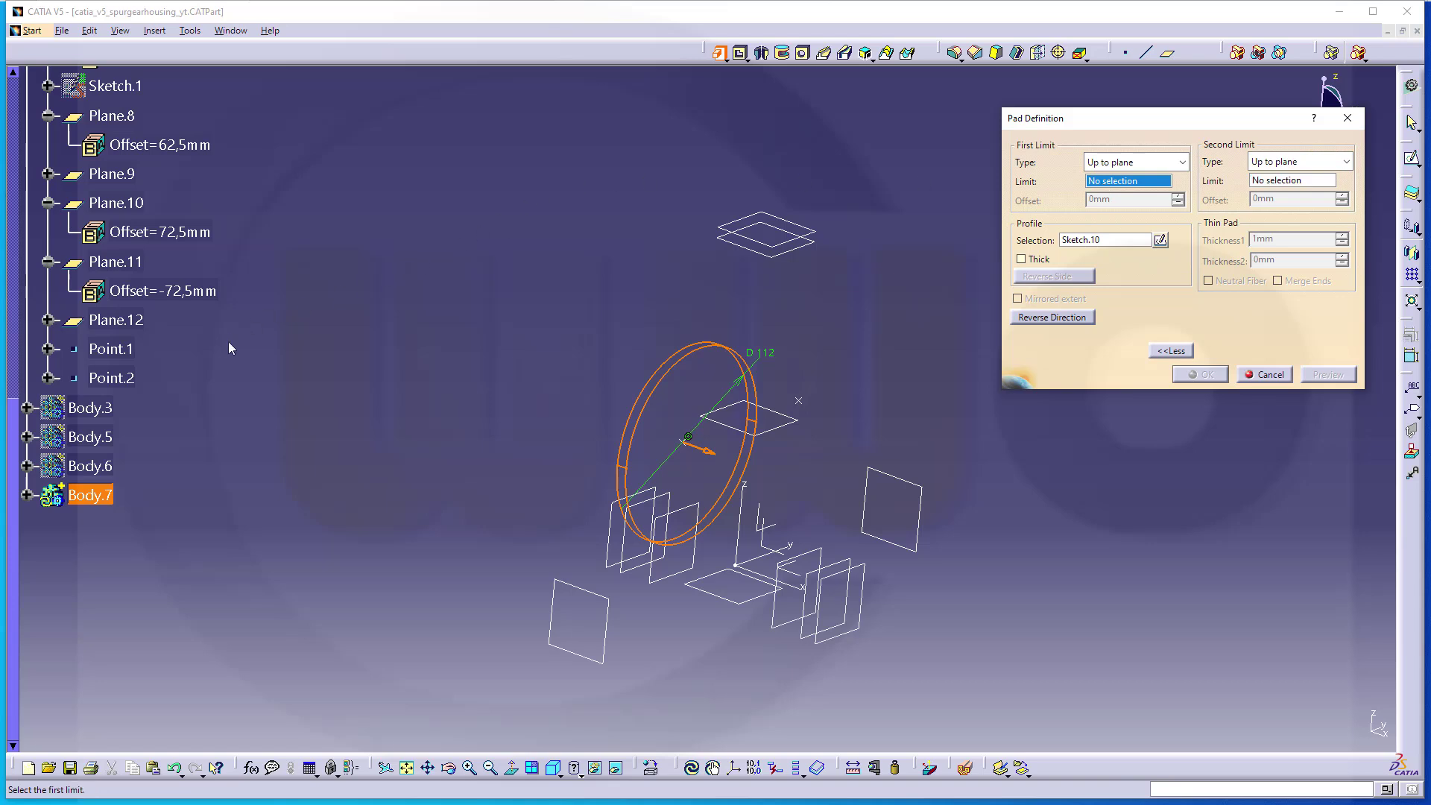
scroll(222, 349, "up", 4)
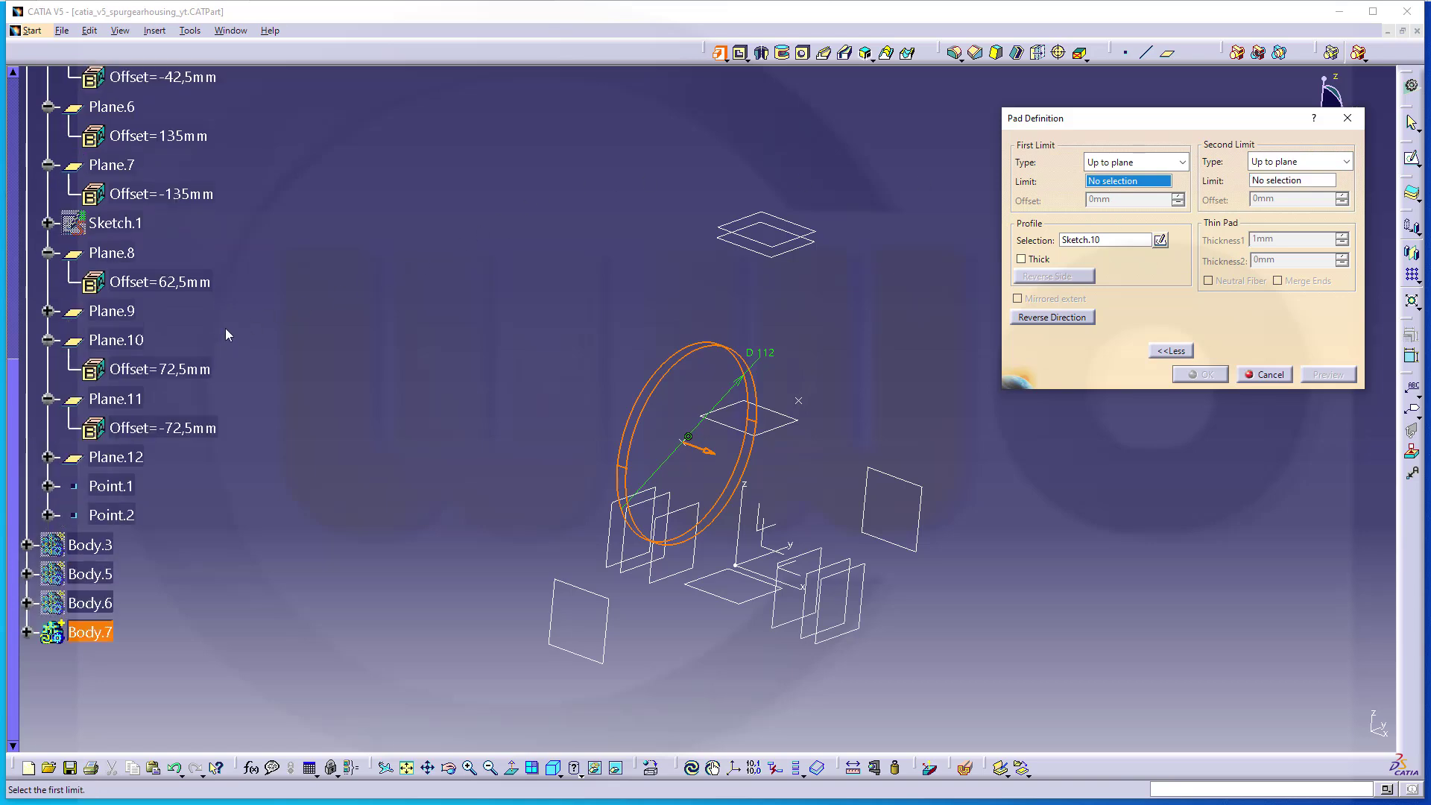
left_click(134, 254)
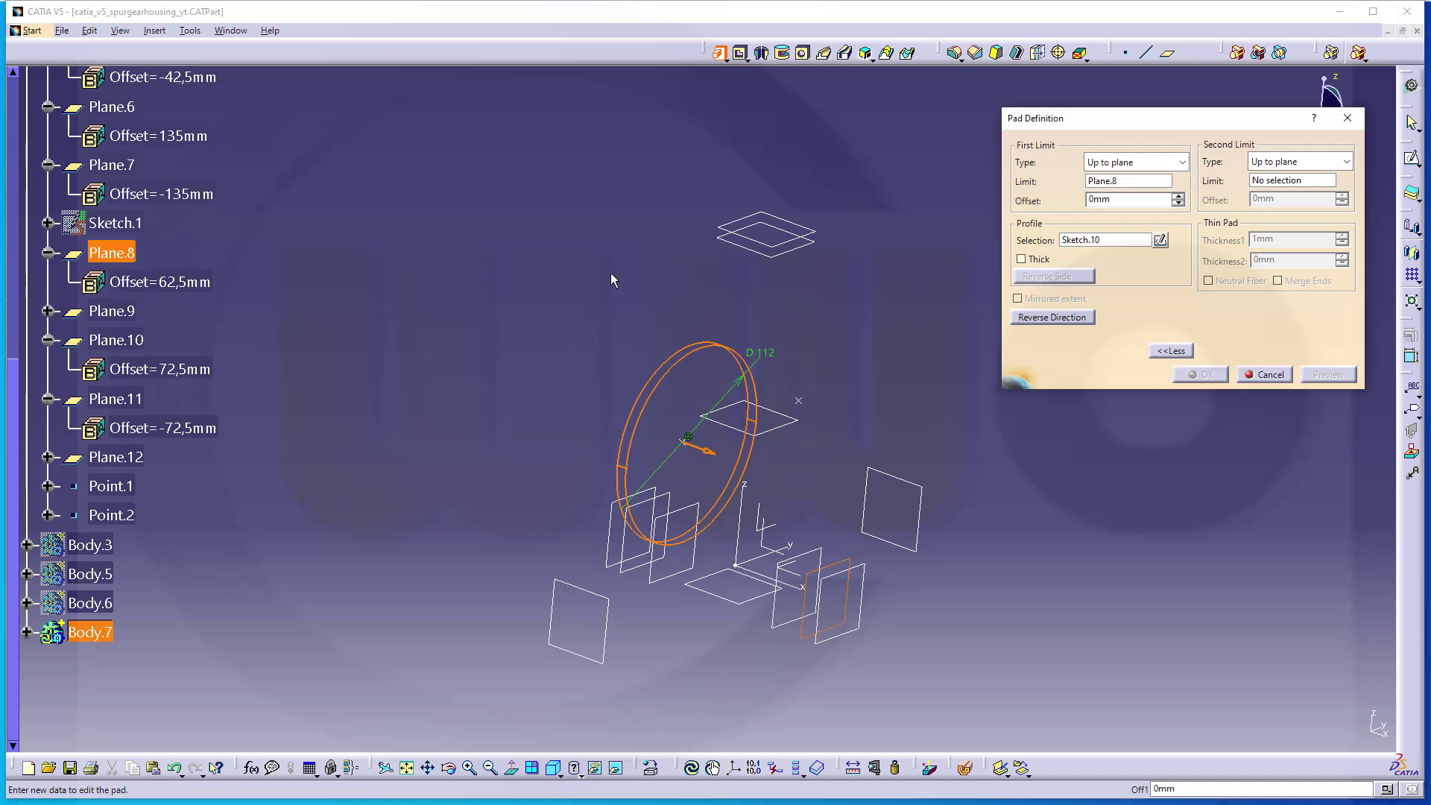
left_click(1269, 184)
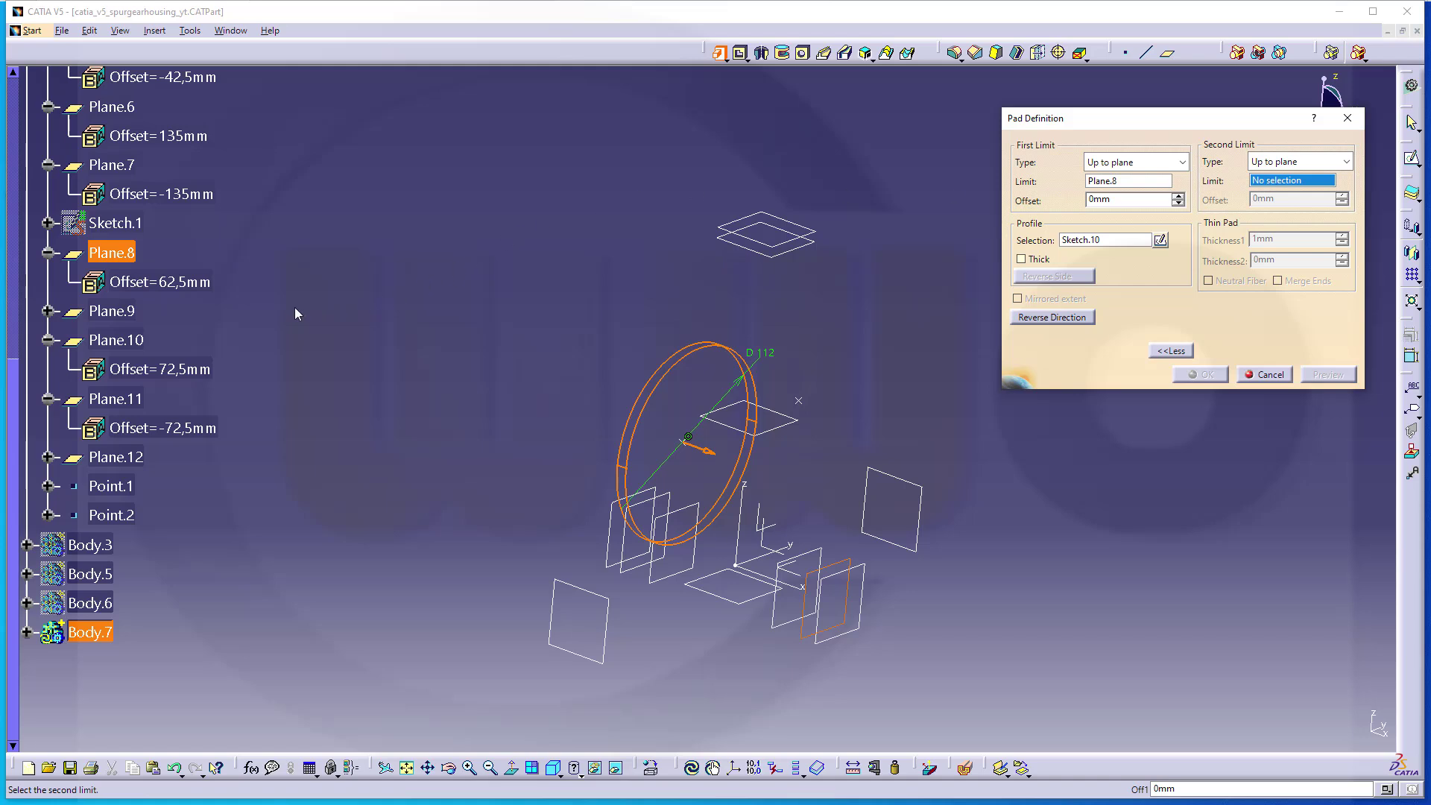
left_click(48, 311)
left_click(103, 315)
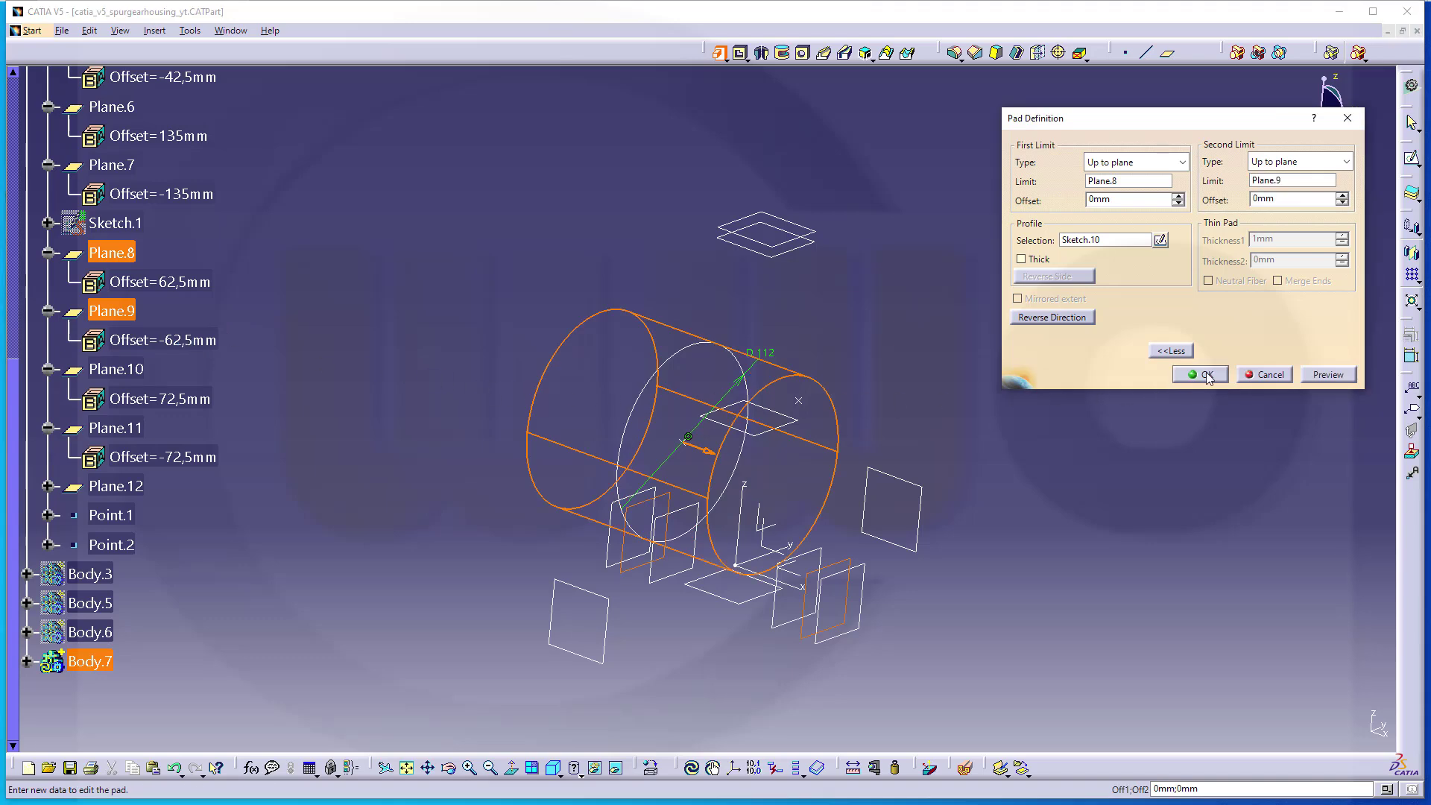
left_click(1205, 375)
Step: Start another sketch on the yz plane for a second cylinder and hide its origin and axes
middle_click_drag(489, 272, 450, 319)
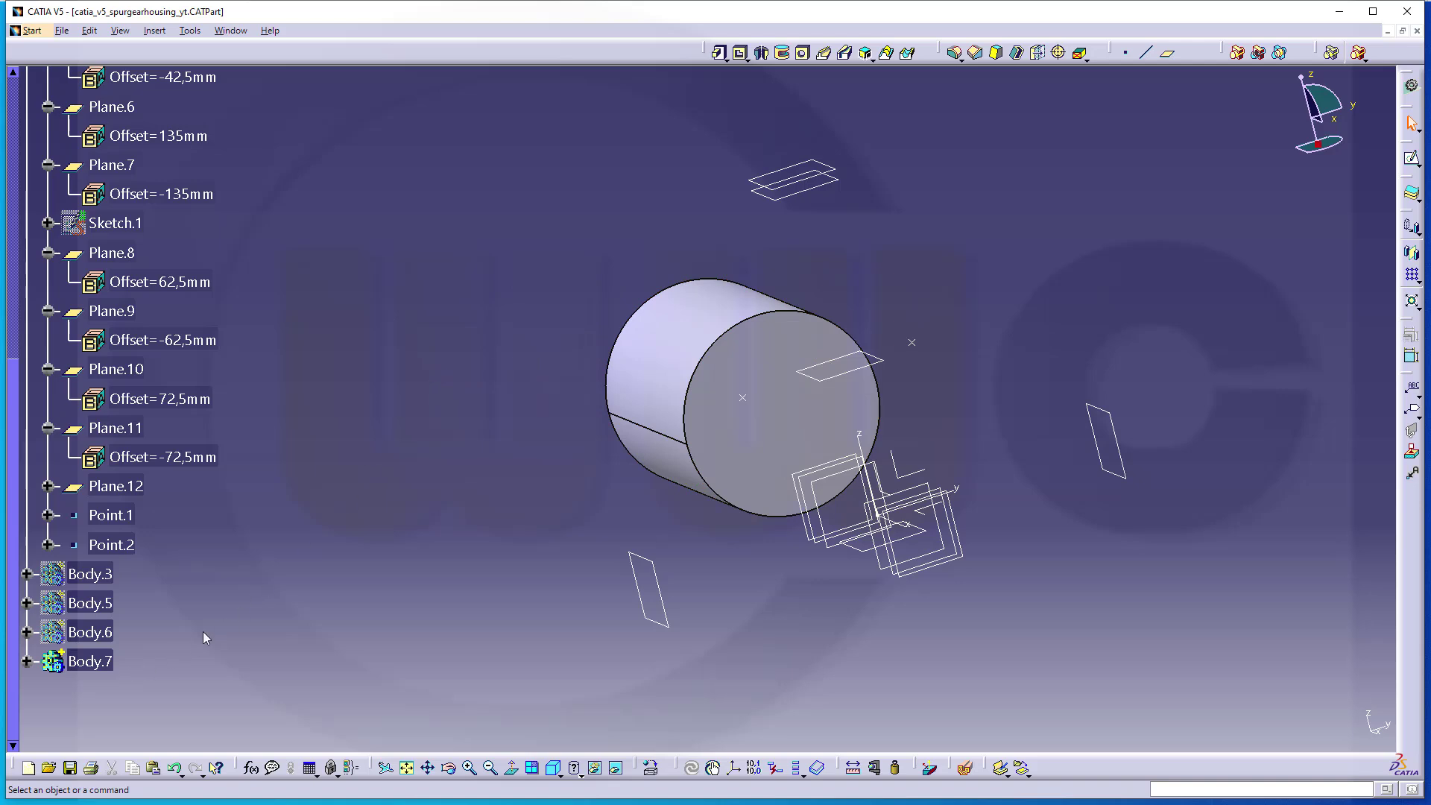
left_click(1411, 158)
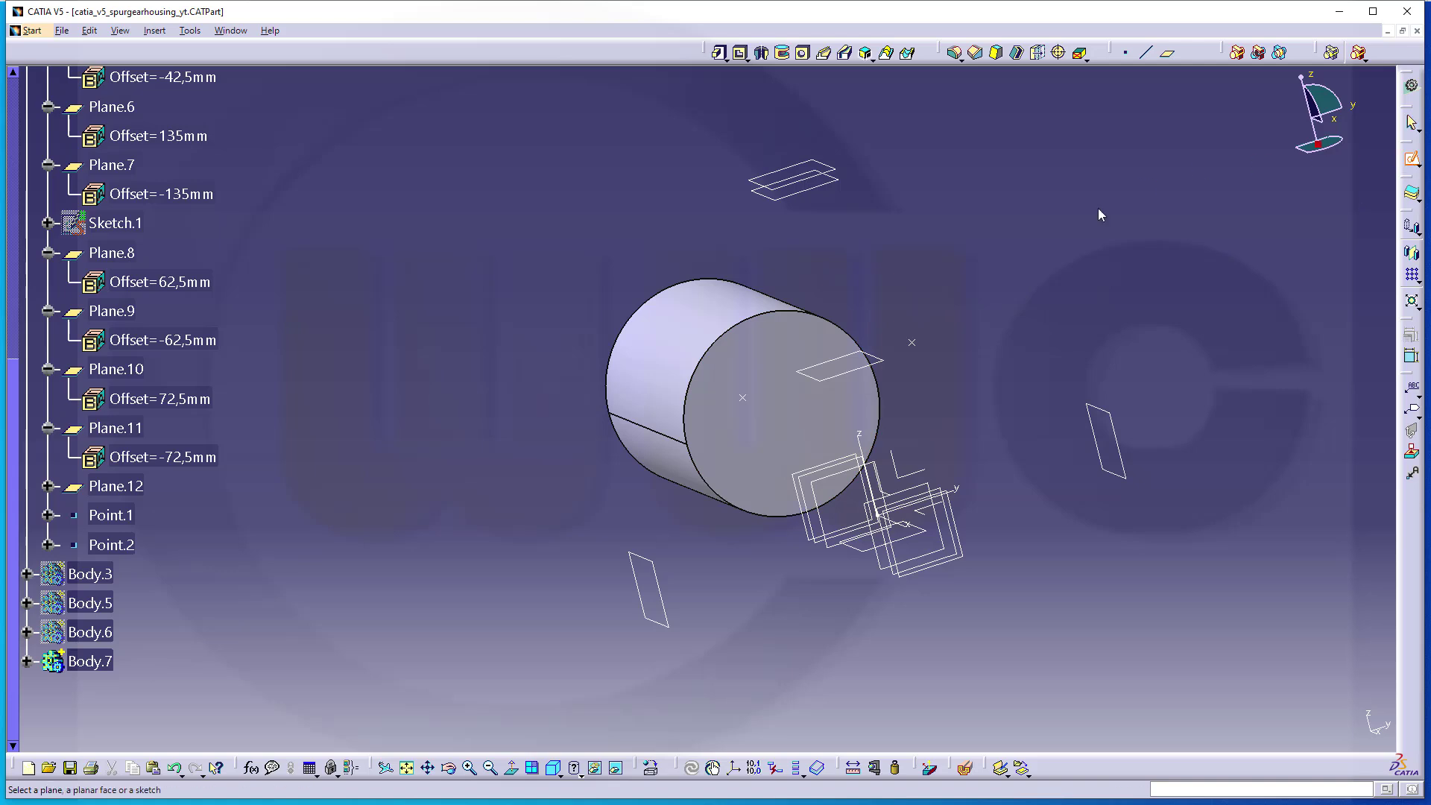
left_click(904, 472)
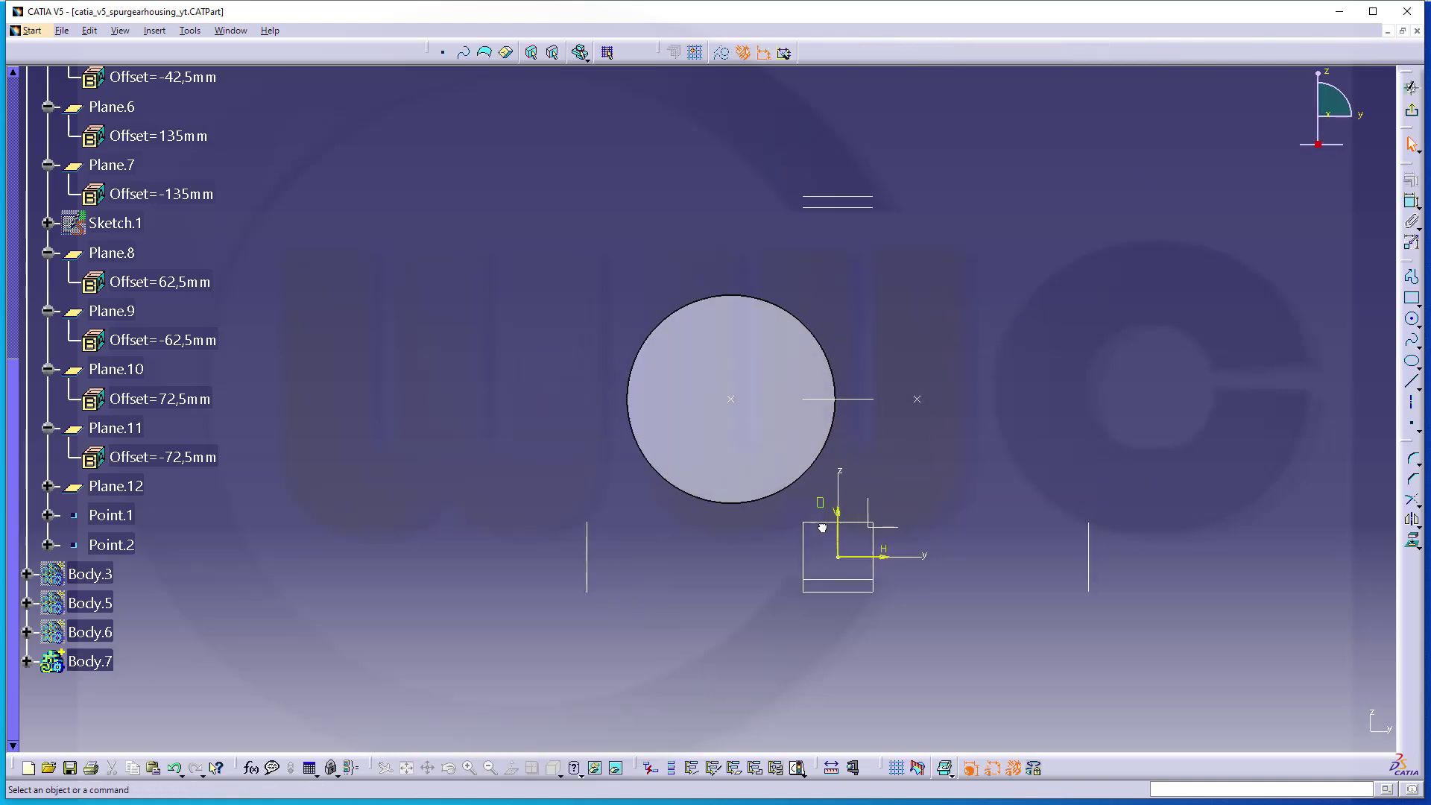
left_click(895, 570)
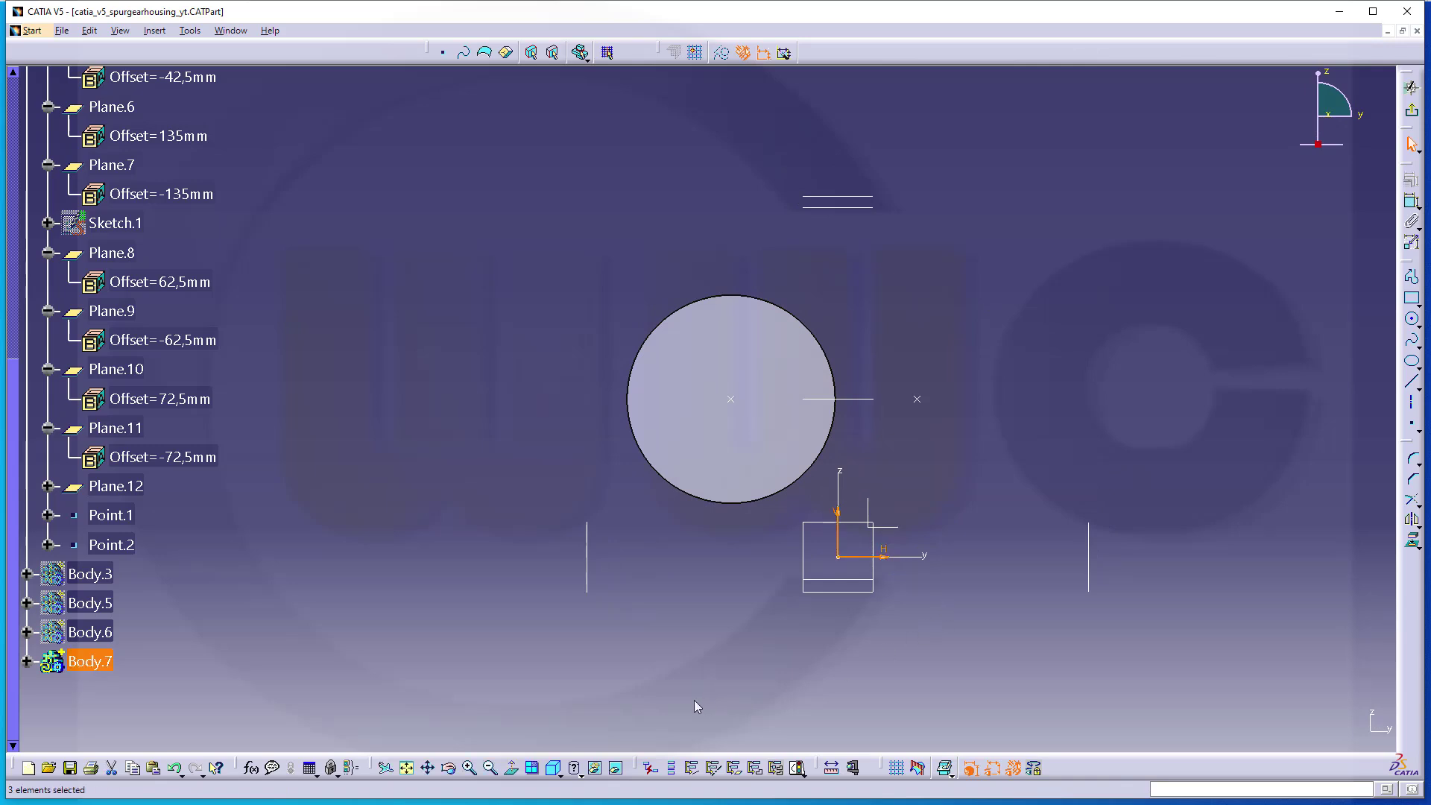
left_click(595, 768)
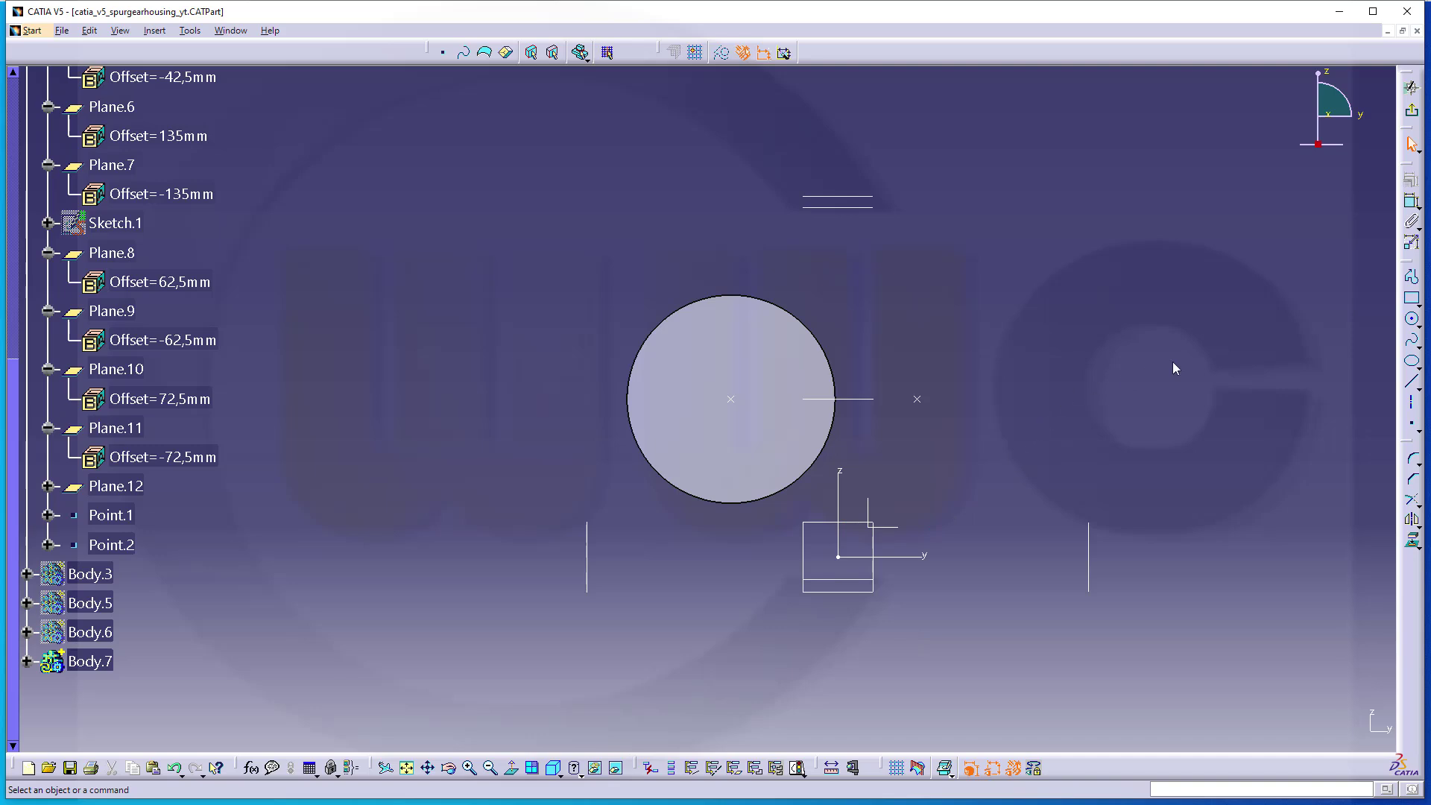
Step: Sketch a circle beside Point.2 and constrain its diameter to 112 mm
left_click(1414, 323)
left_click(1024, 395)
left_click(1127, 400)
left_click(1411, 201)
left_click(1114, 346)
left_click(1142, 329)
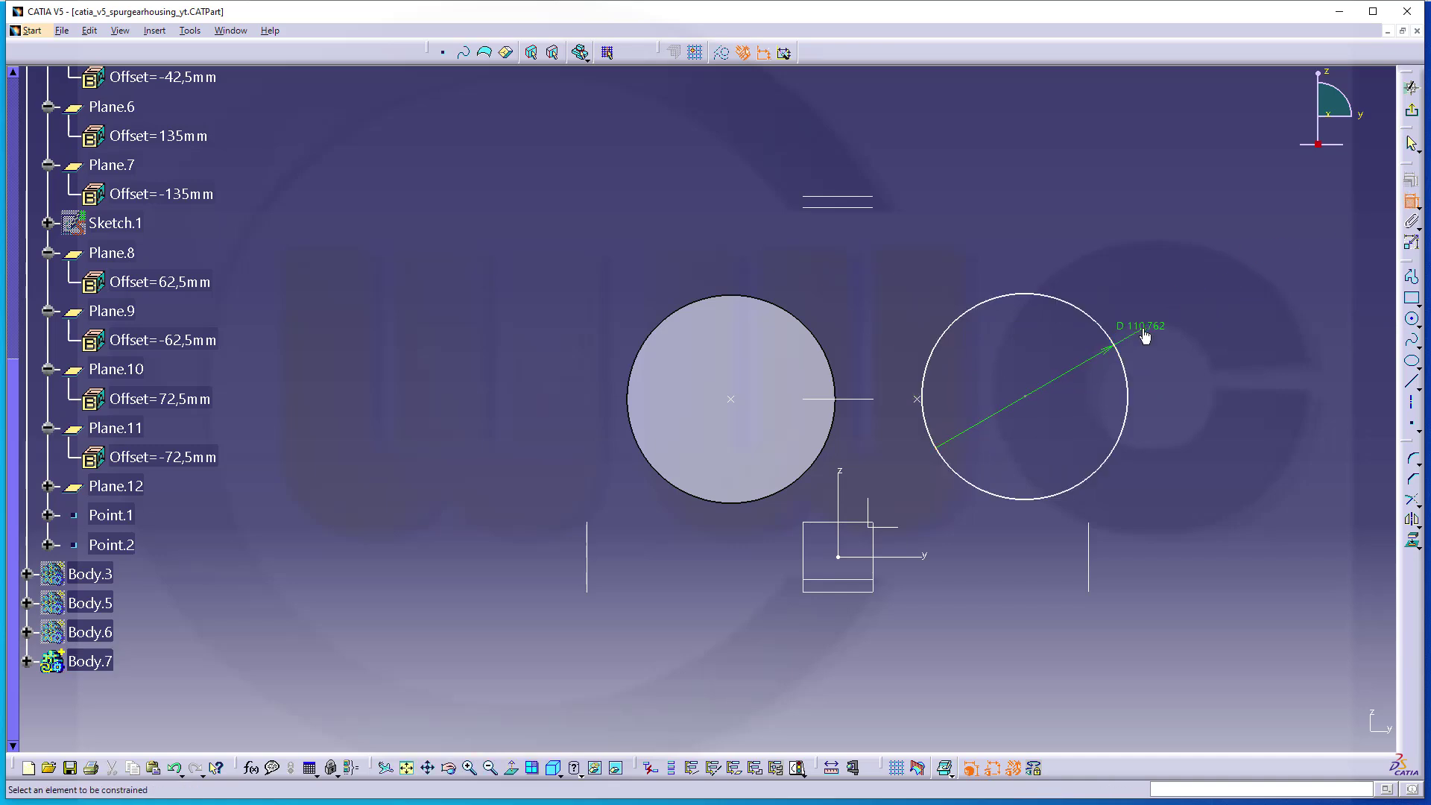
double_click(1143, 334)
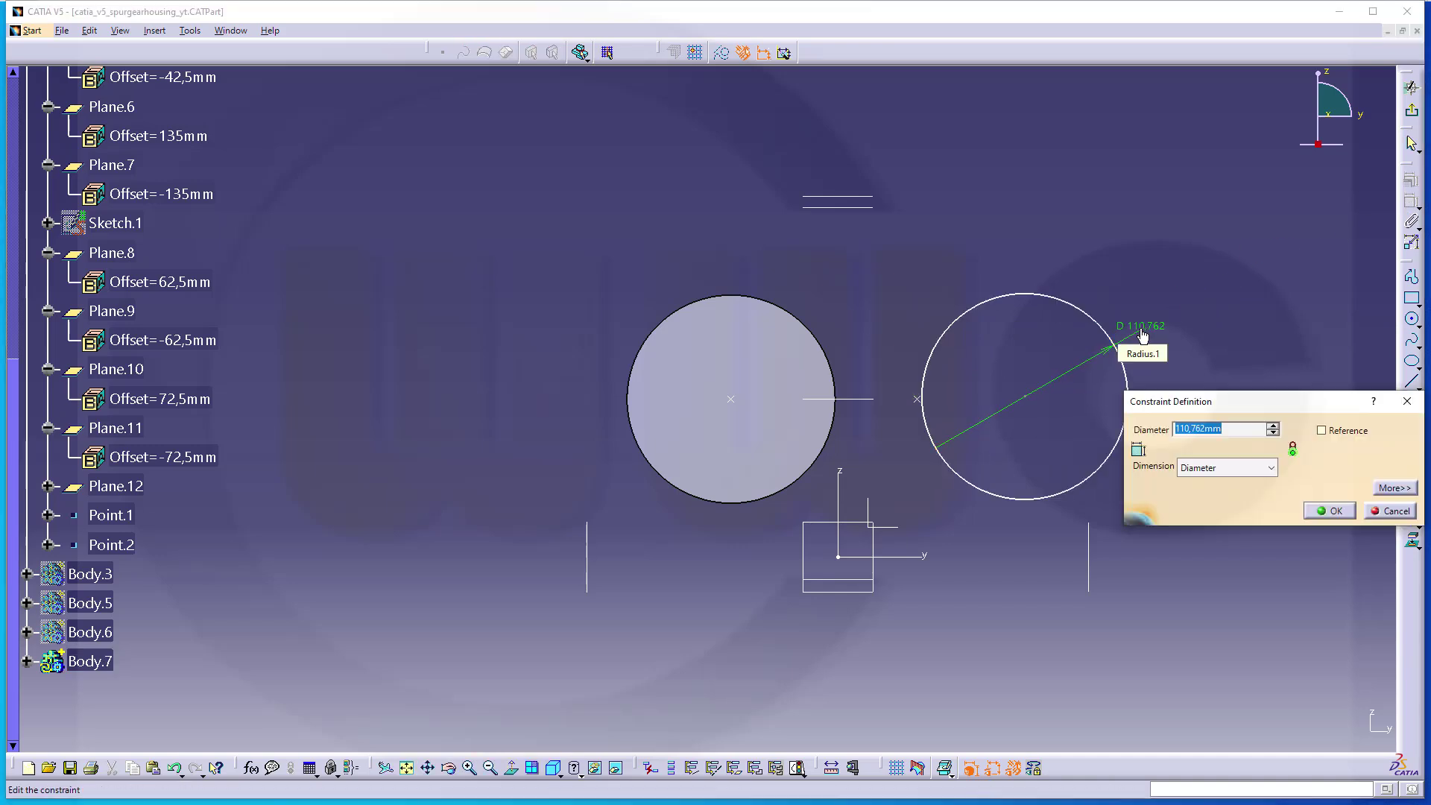
type("112")
key("Return")
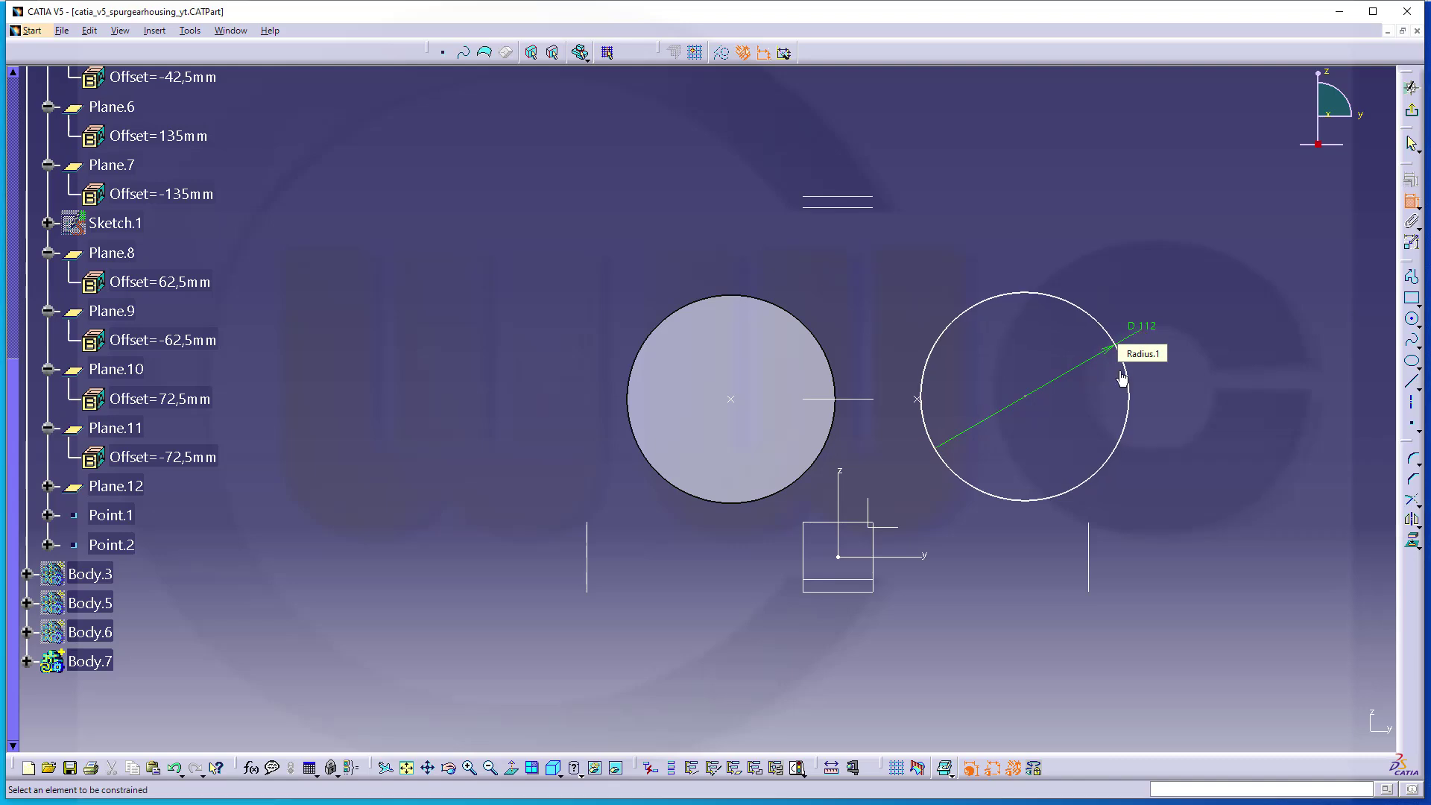
Step: Make the circle's centre coincident with Point.2 and leave the sketch
left_click(1025, 396)
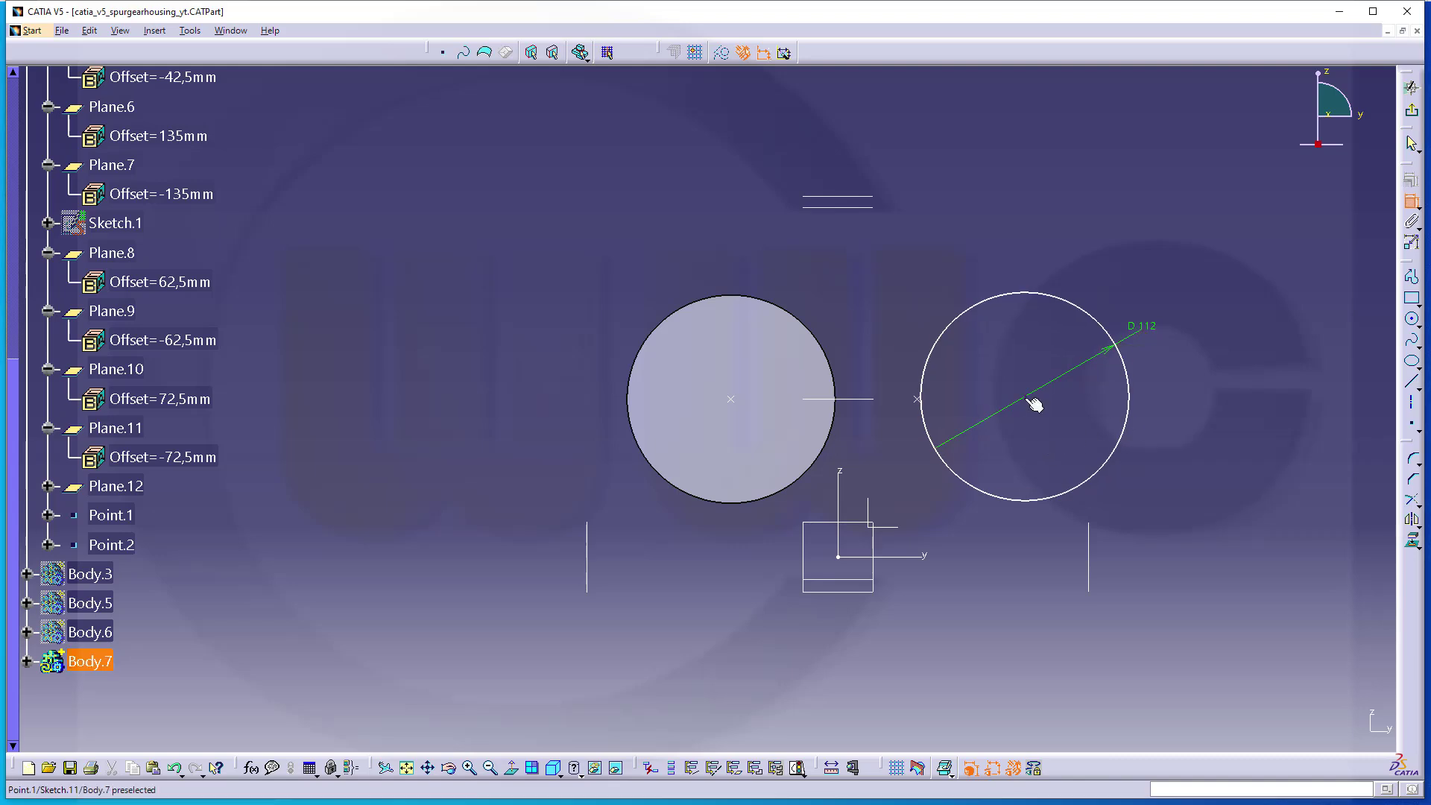
left_click(918, 399)
right_click(917, 399)
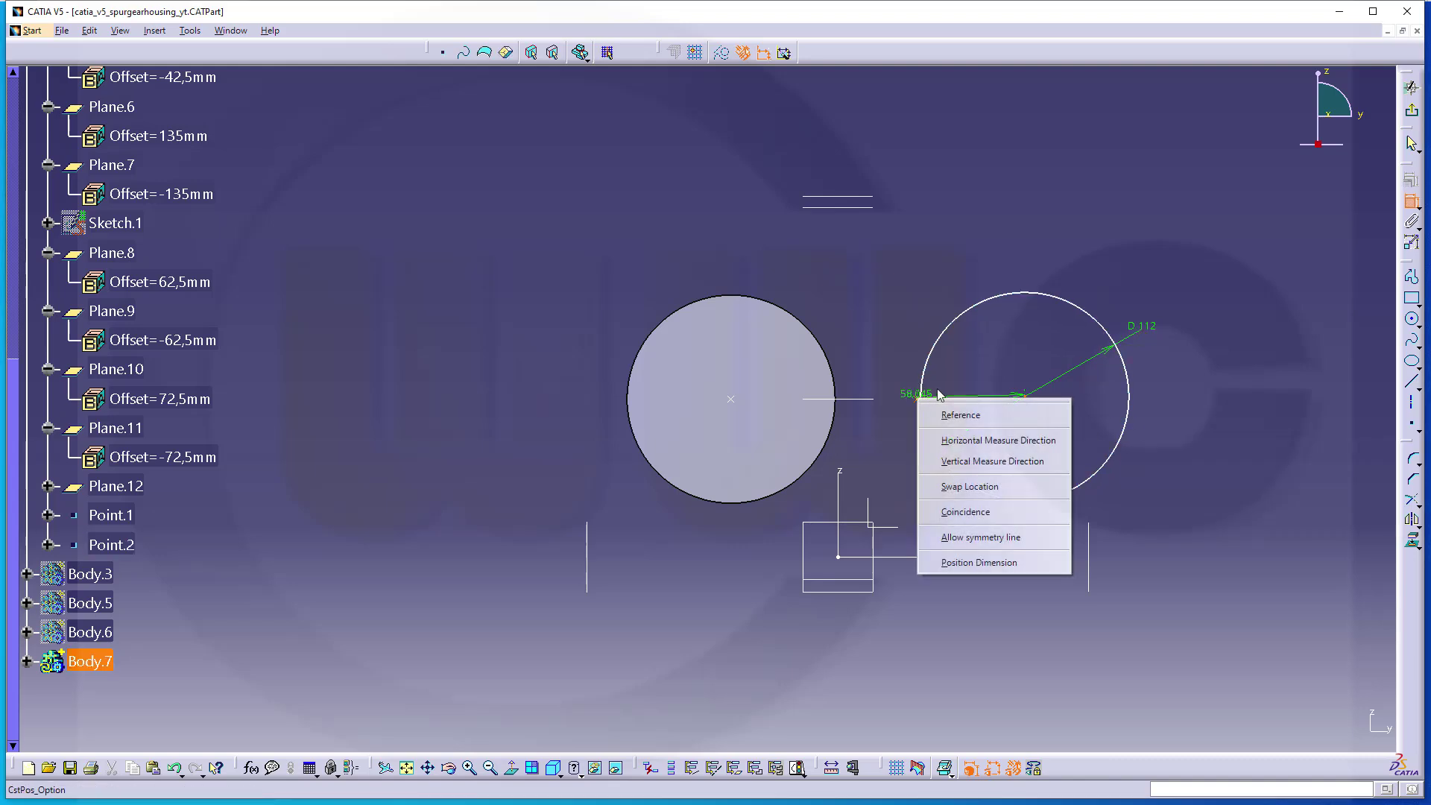
left_click(961, 513)
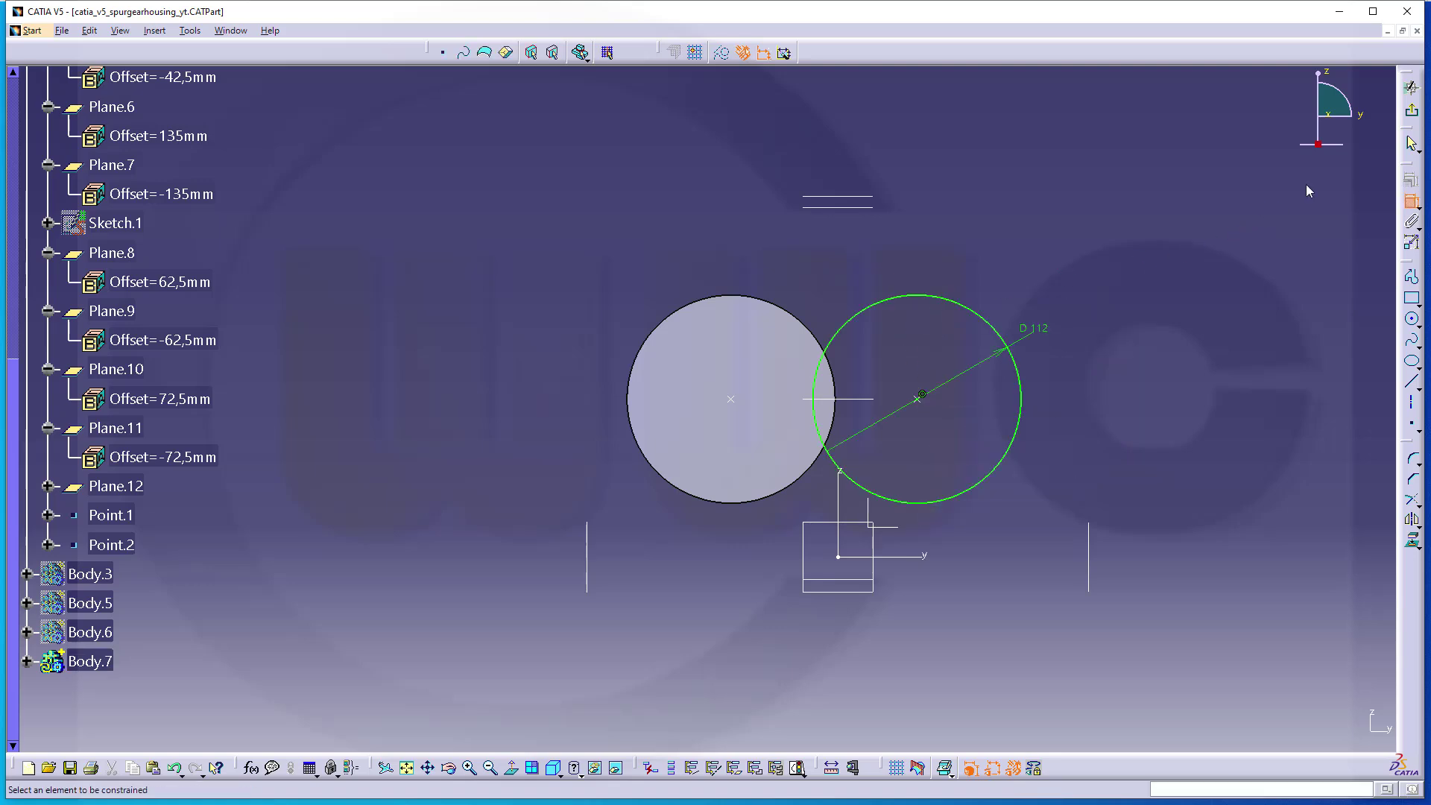
left_click(1410, 113)
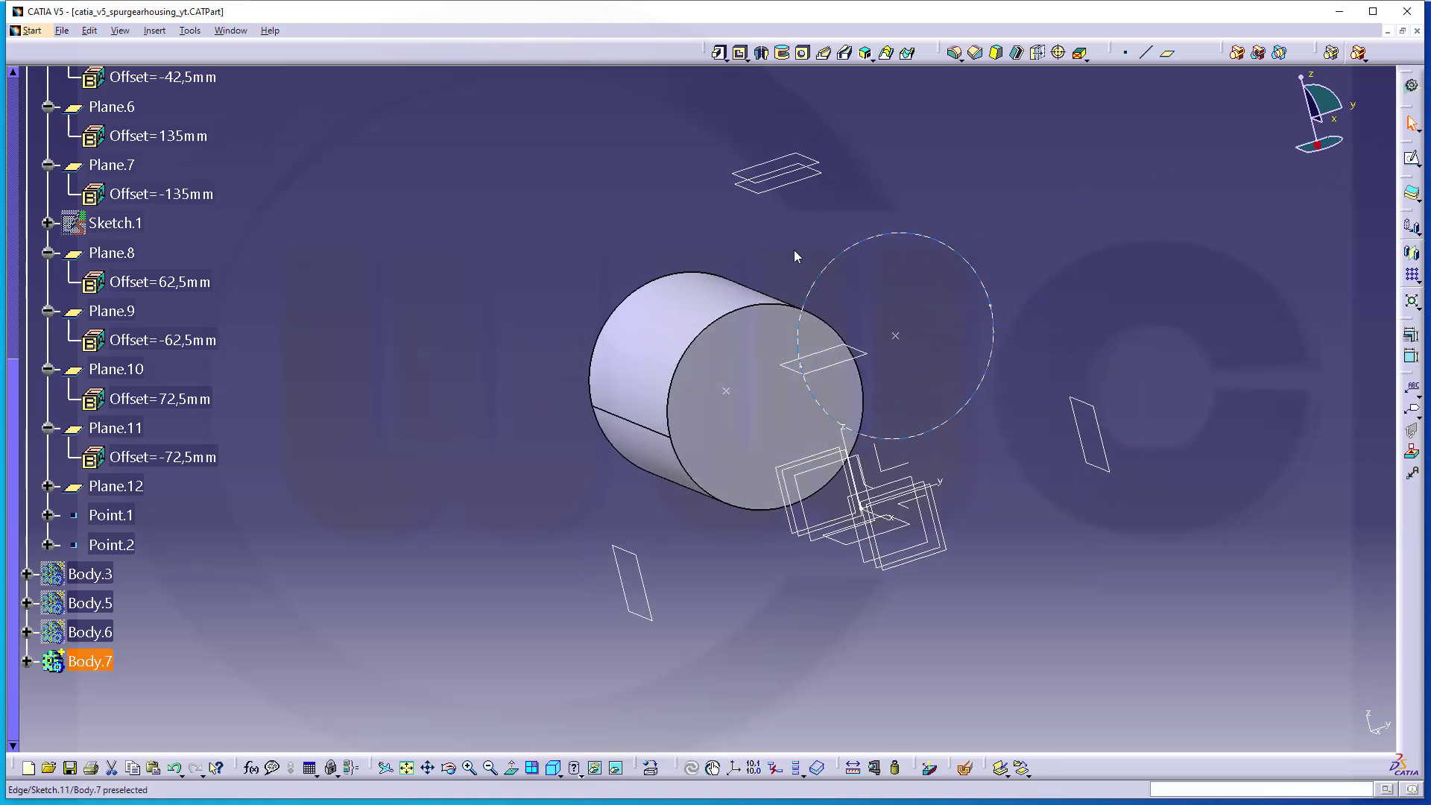
Step: Start a pad from the second 112 mm circle sketch with both limits set to Up to plane
left_click(722, 59)
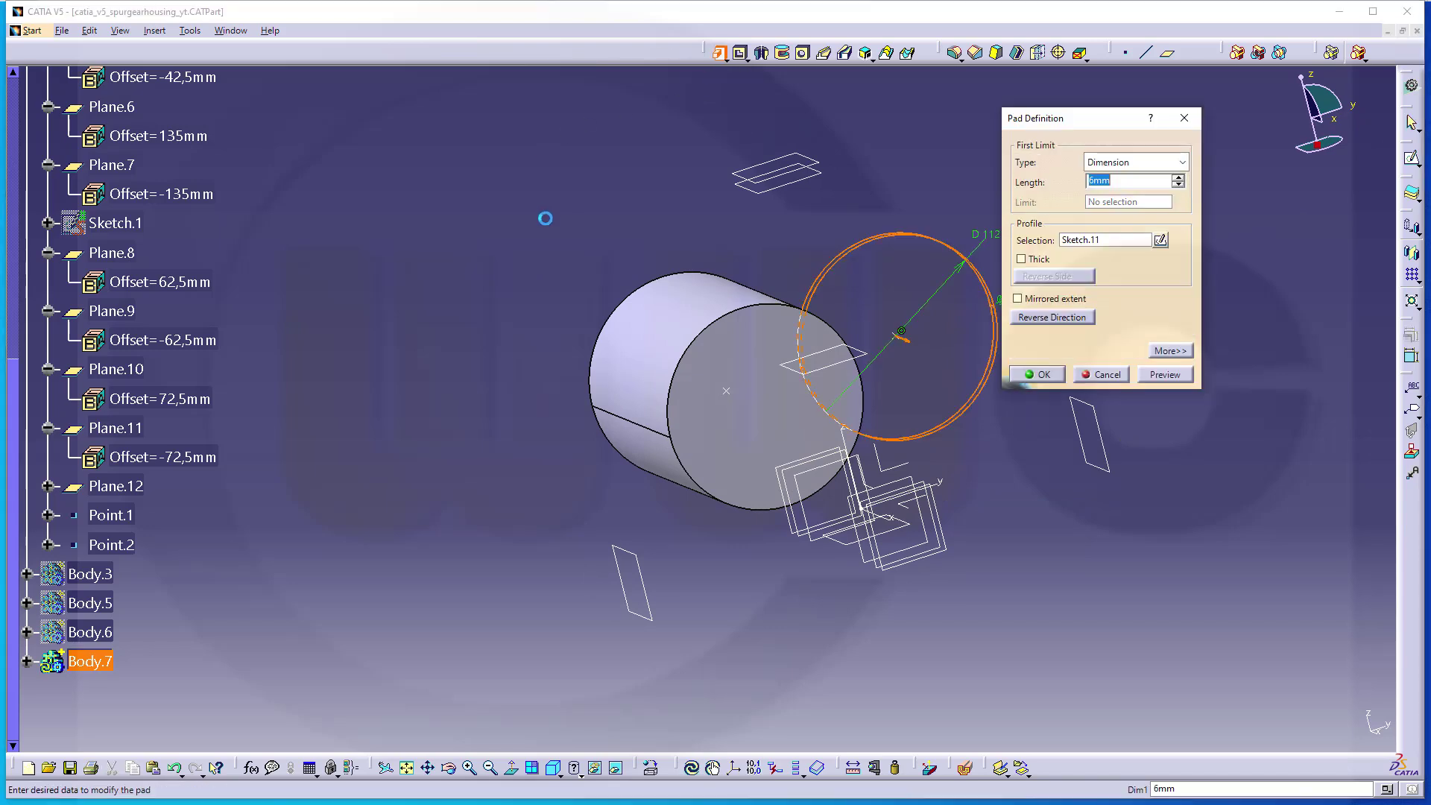
left_click(1181, 163)
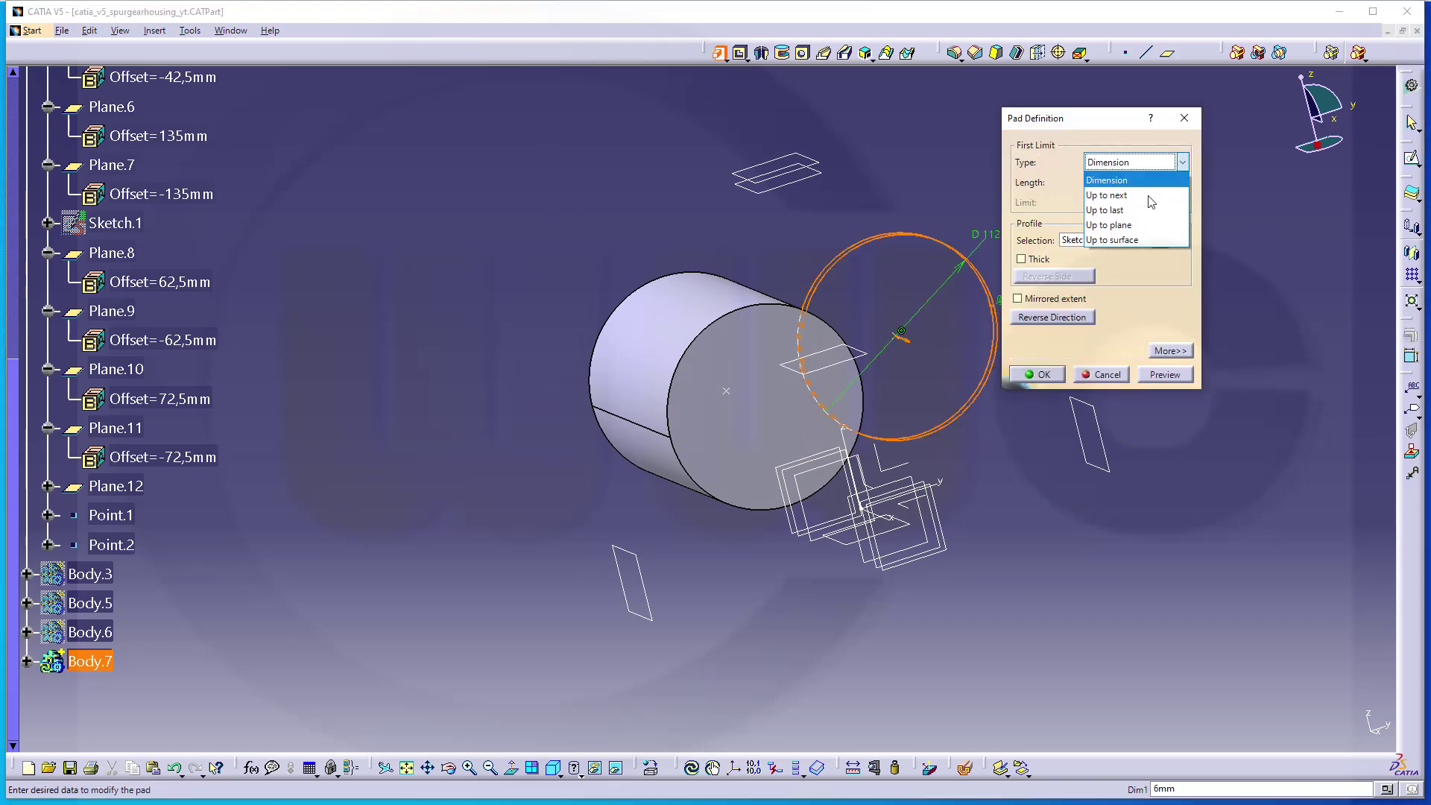
left_click(1122, 222)
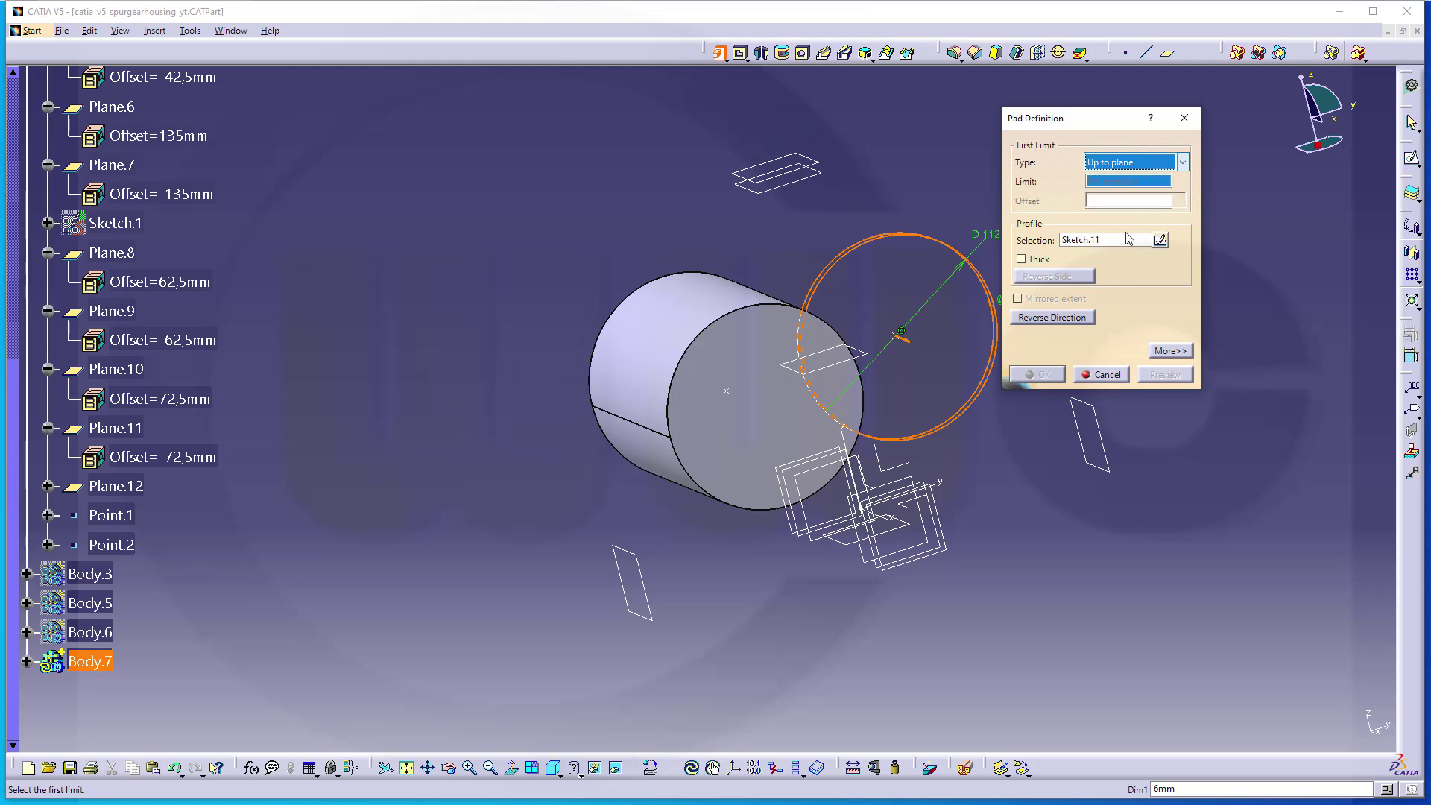
left_click(1168, 351)
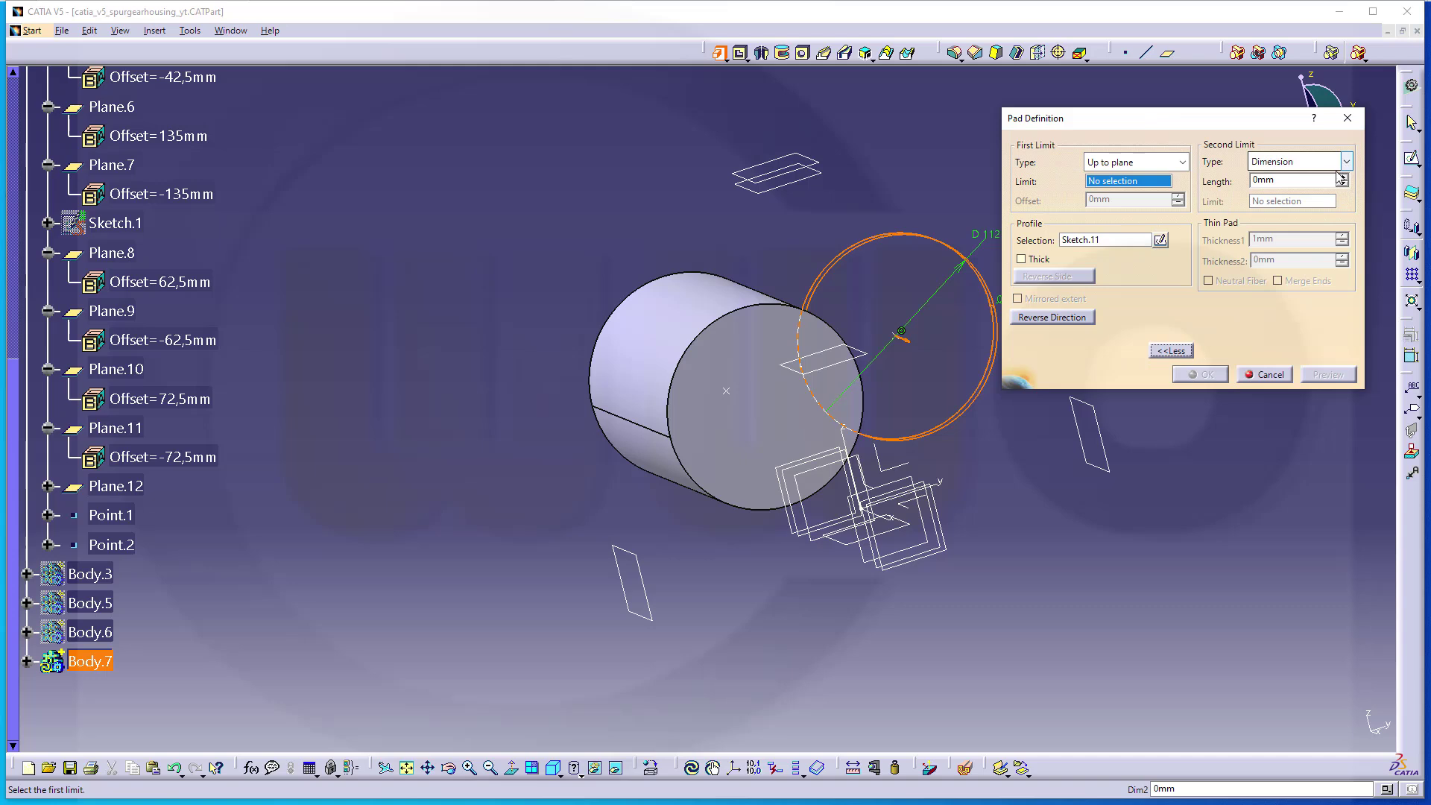
left_click(1346, 162)
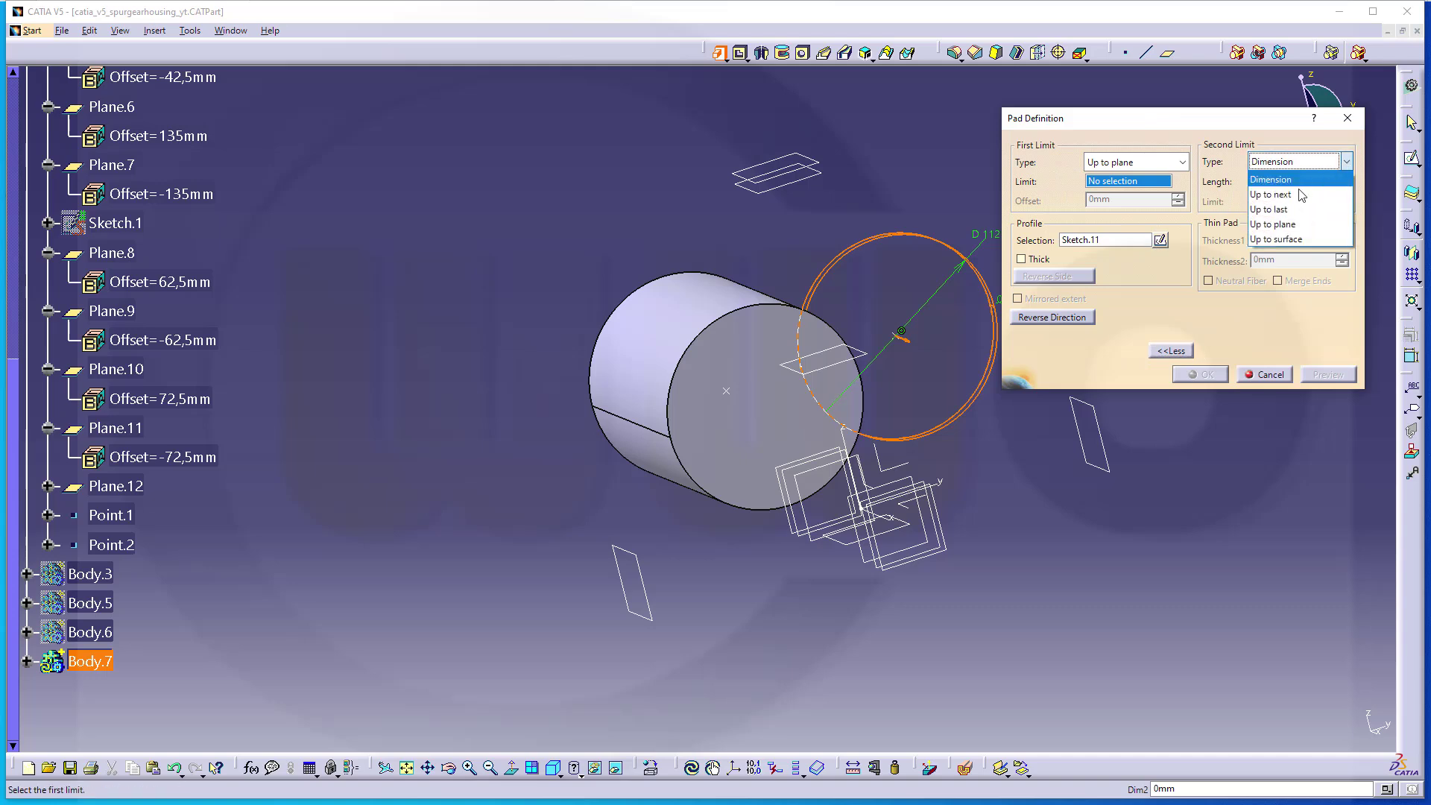
left_click(1283, 225)
Step: Set the second cylinder's pad limits to Plane.8 and Plane.9 and create the pad
left_click(1106, 181)
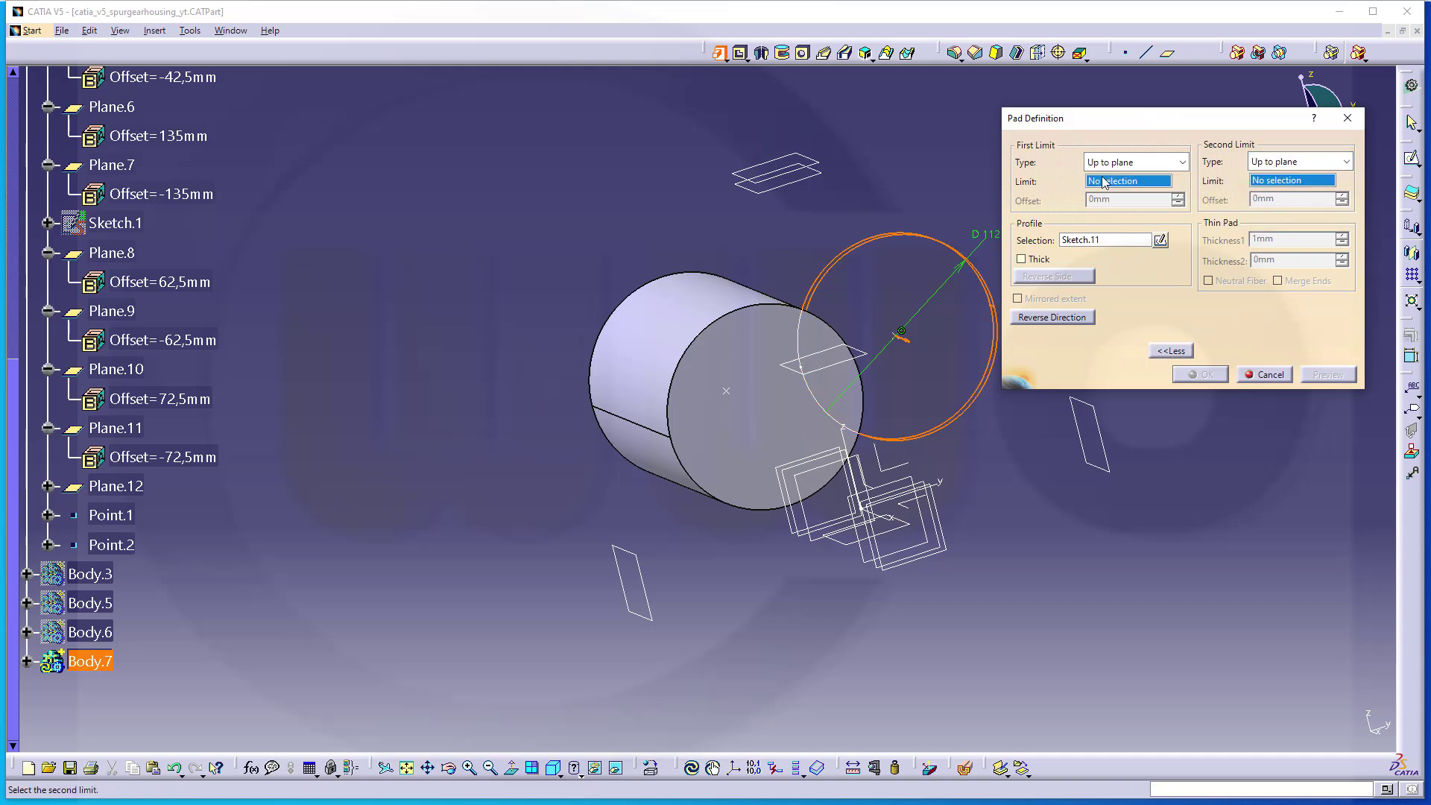
middle_click_drag(734, 447, 746, 460)
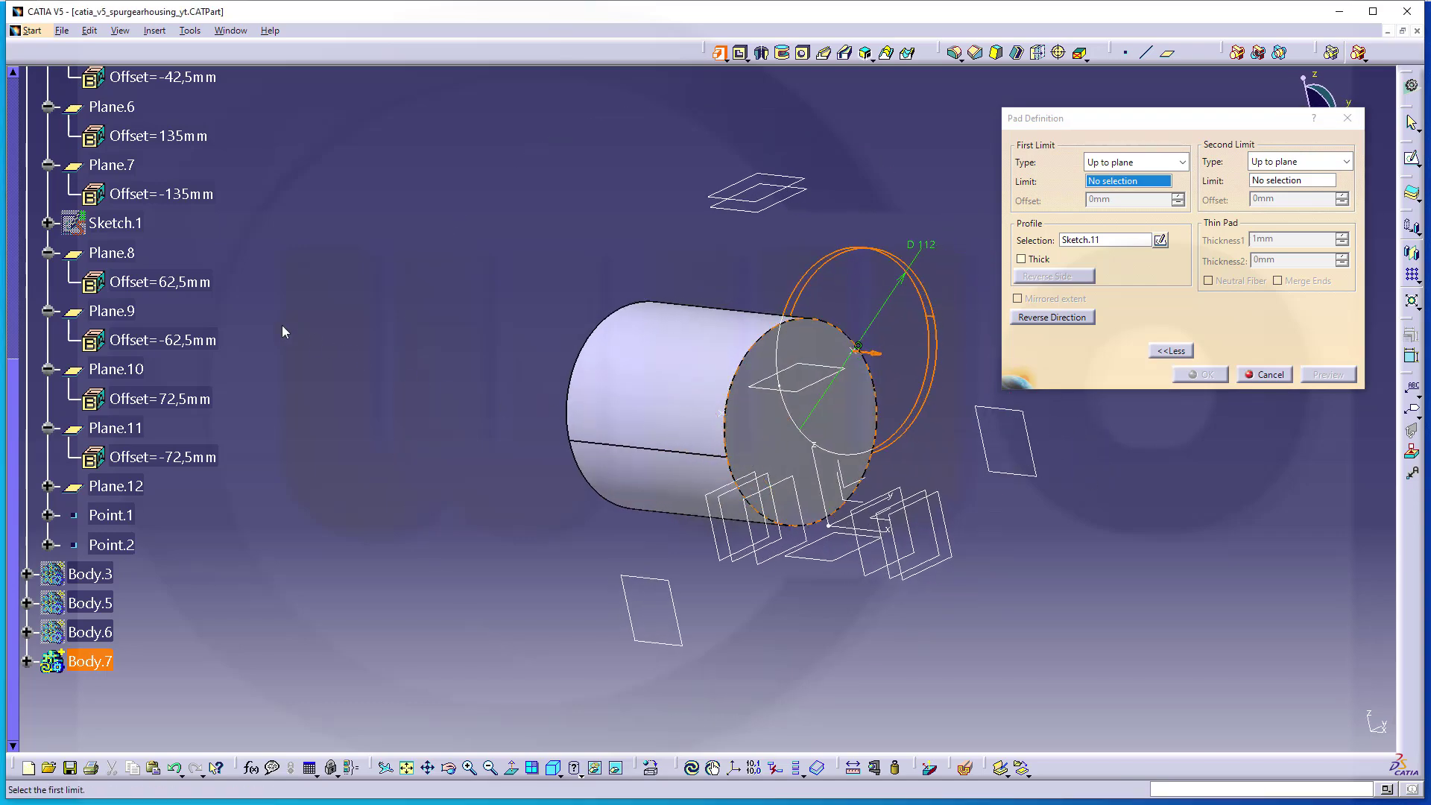
left_click(198, 283)
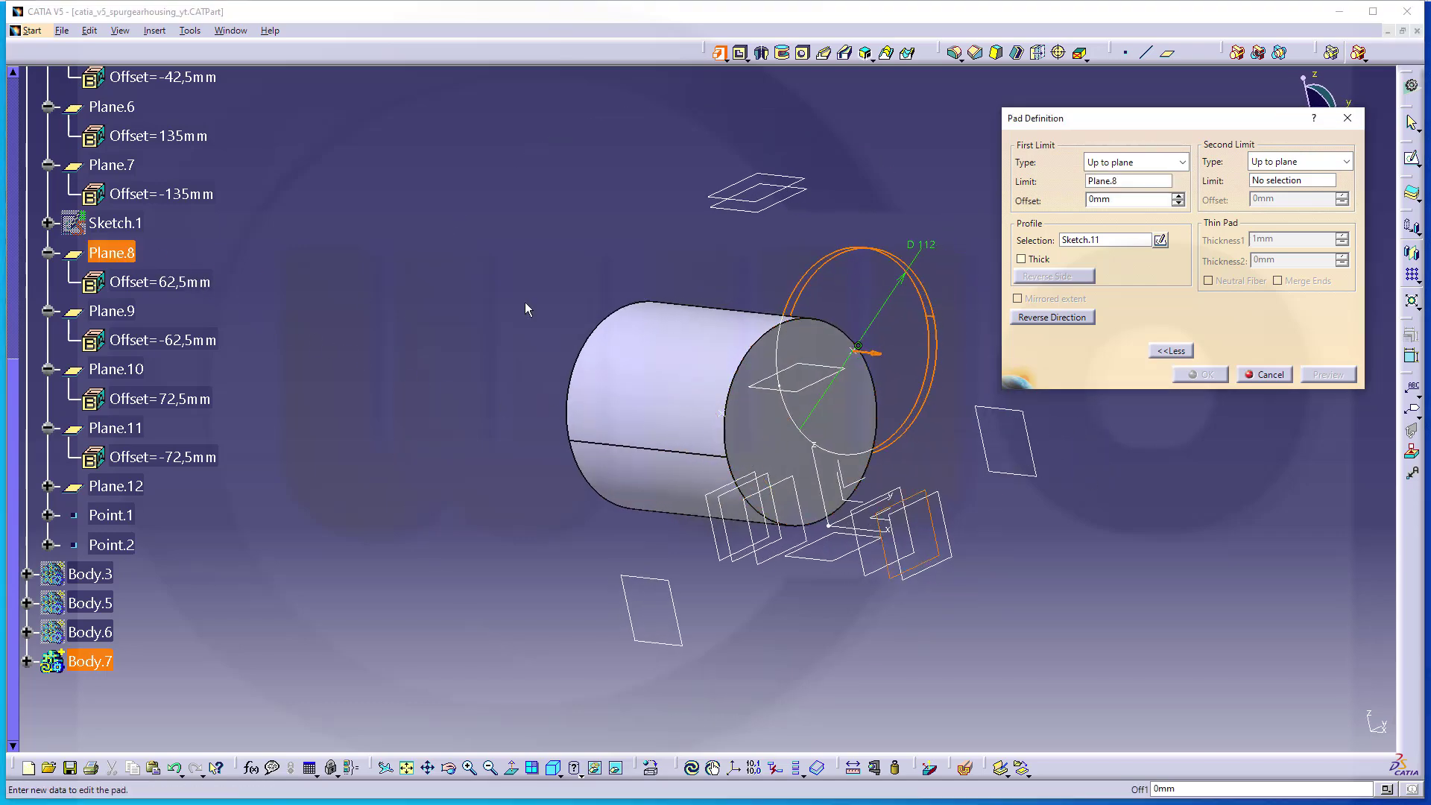
left_click(1296, 180)
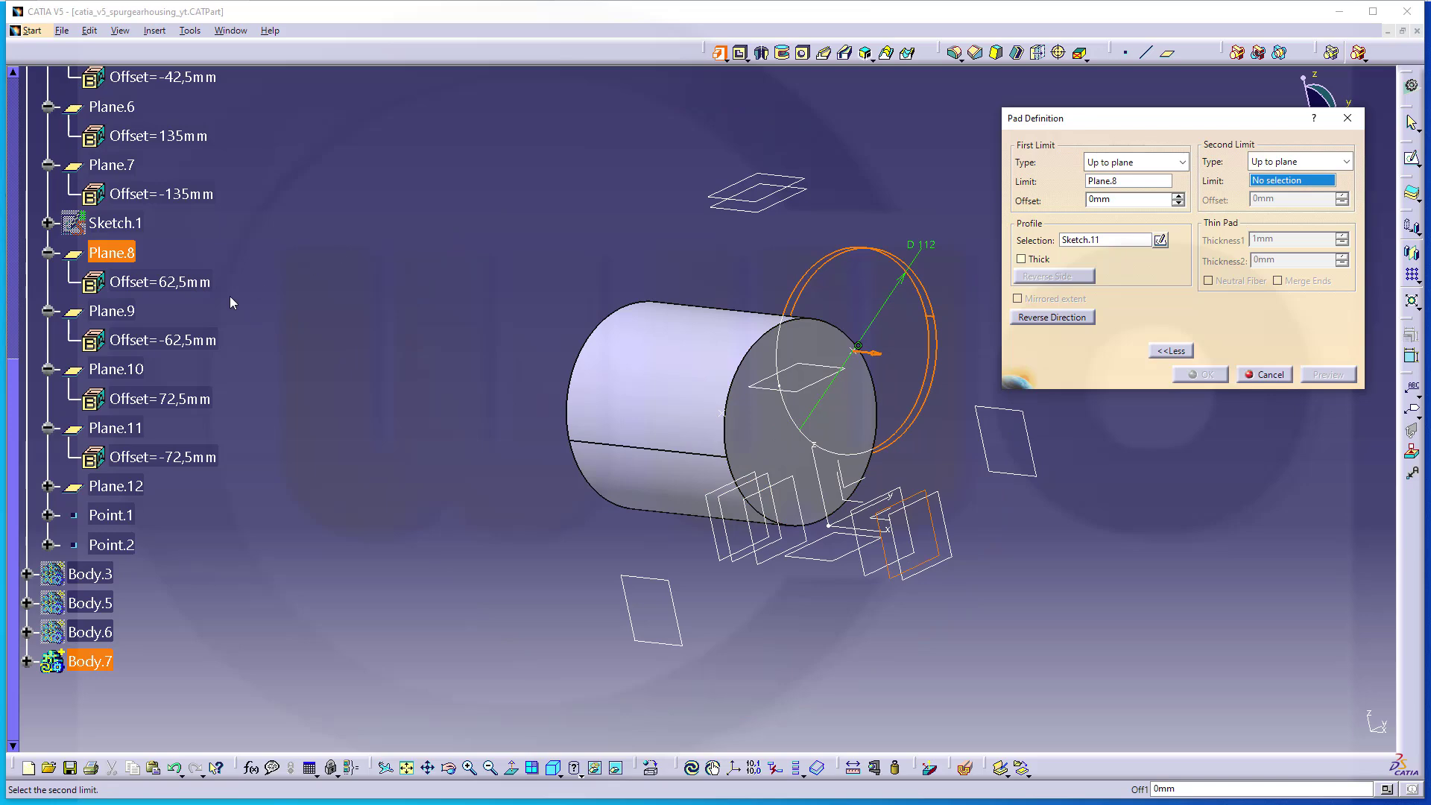
left_click(123, 314)
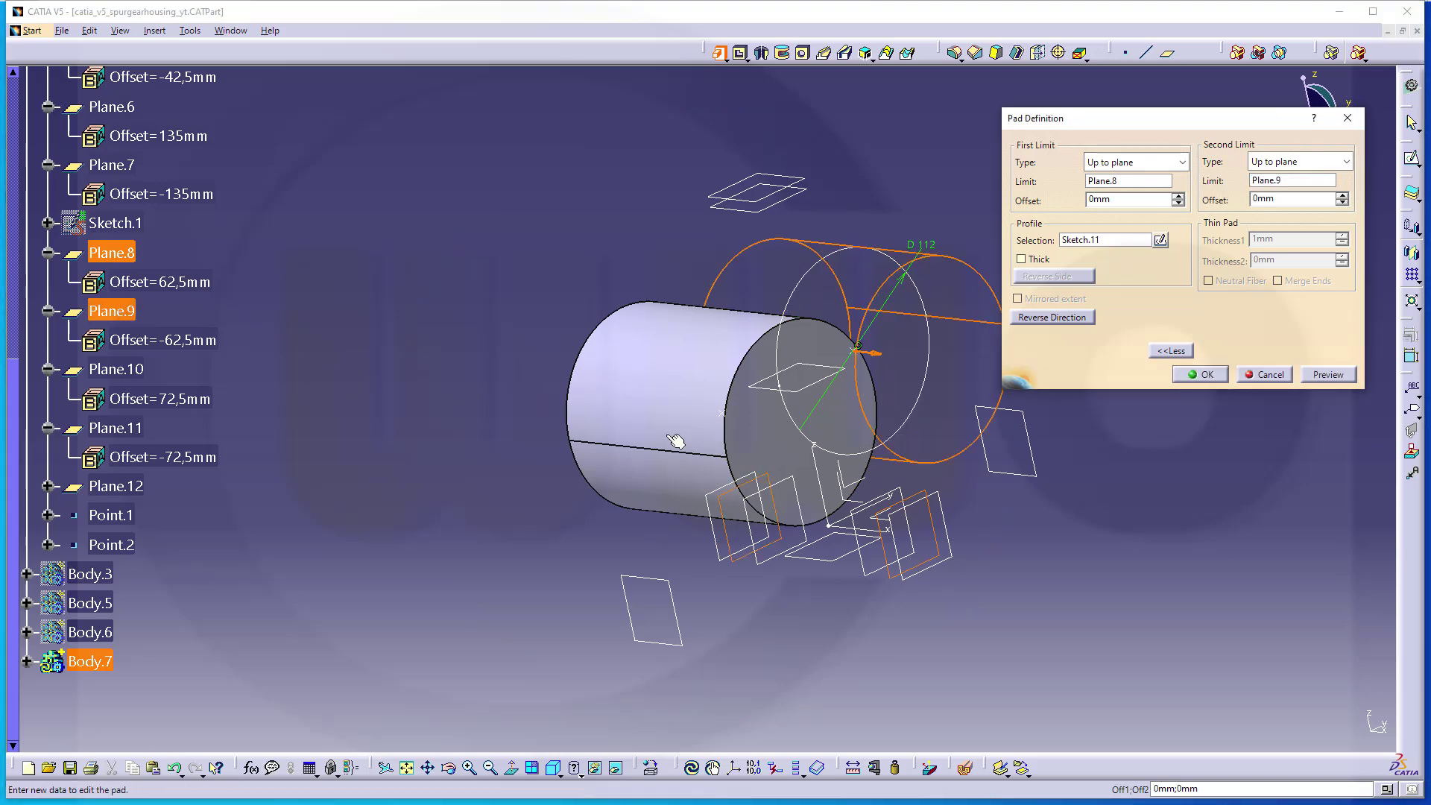
left_click(1198, 374)
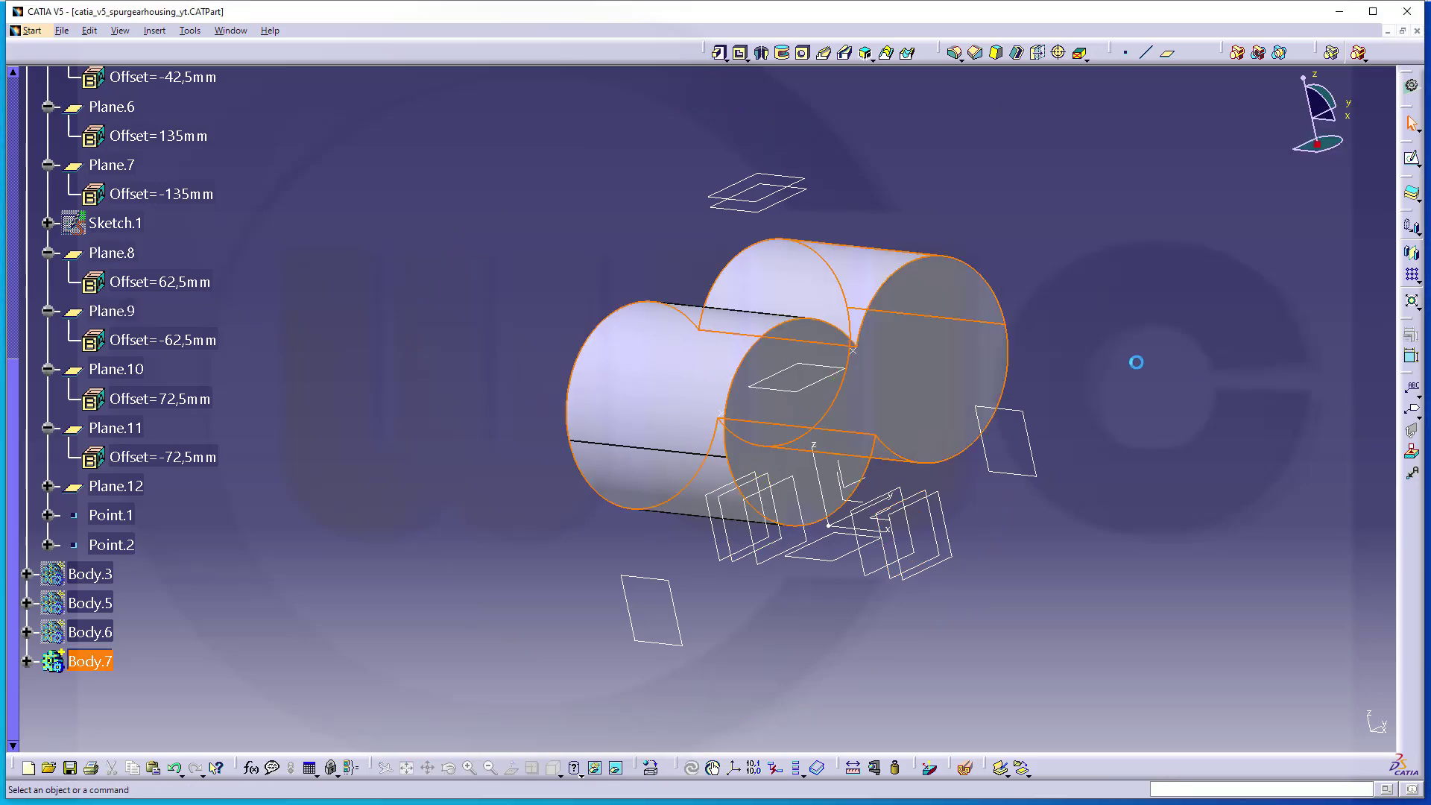
Step: Hide Body.7 with its two cylinders and insert a new body into the part
middle_click_drag(734, 287, 311, 498)
right_click(95, 659)
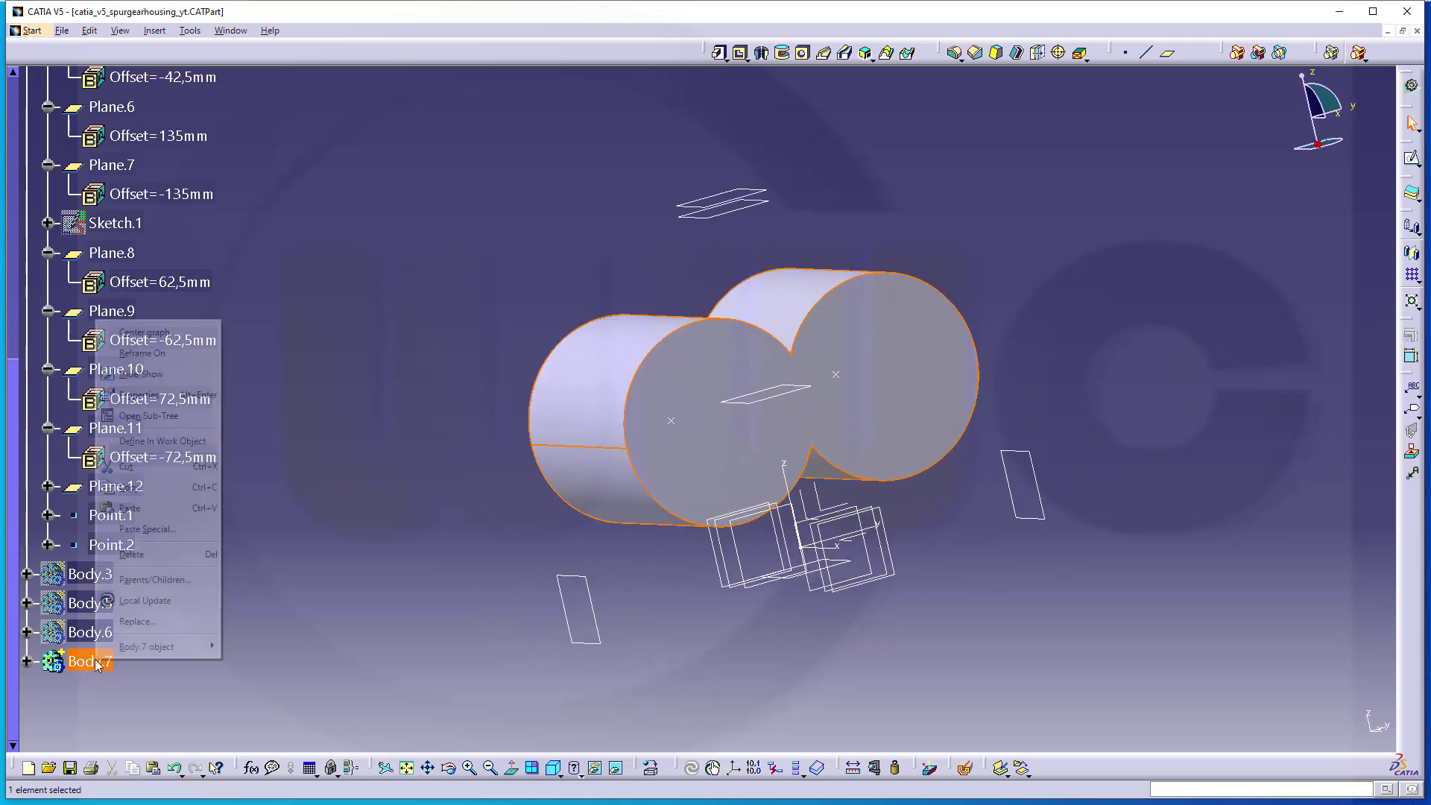
left_click(140, 373)
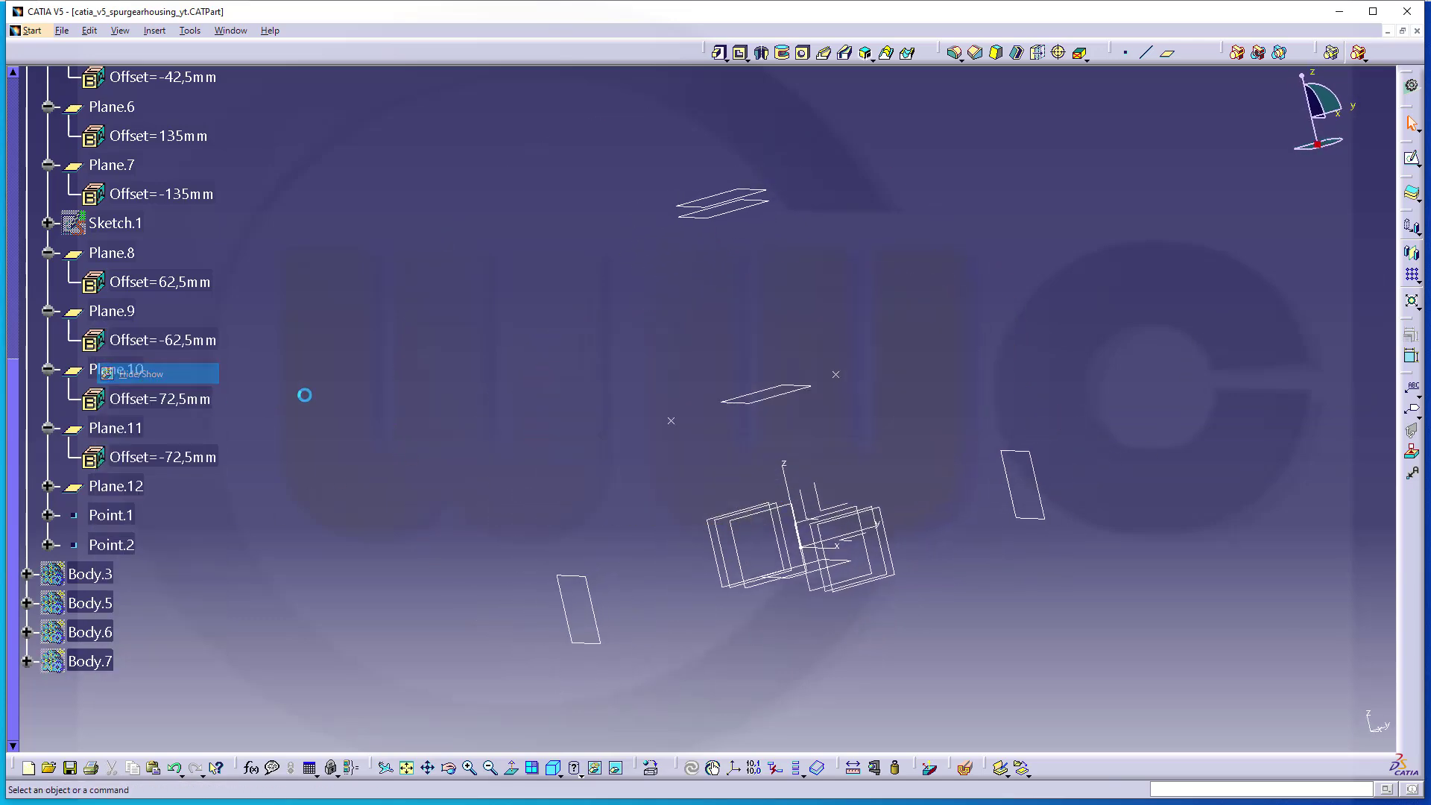
middle_click_drag(879, 417, 677, 461)
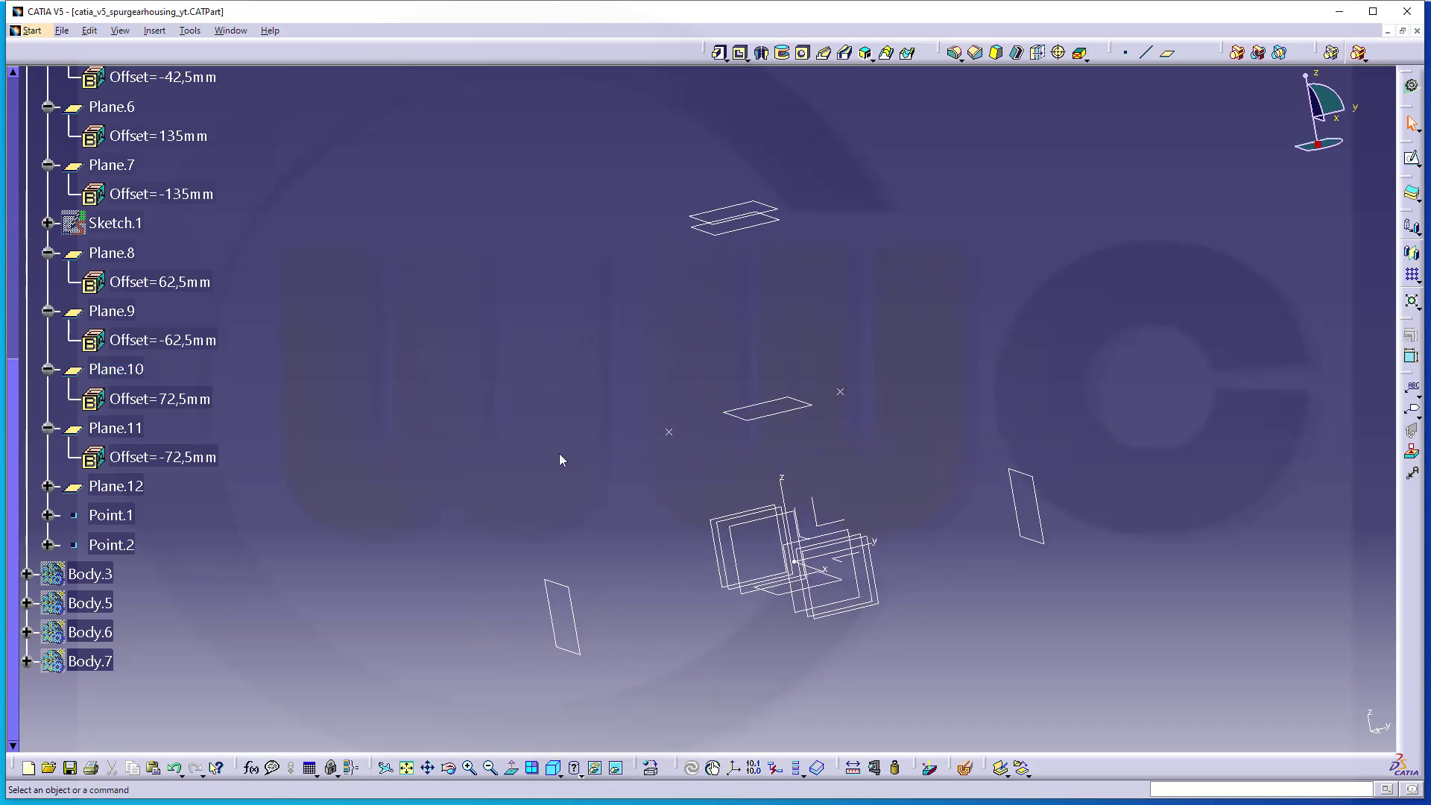
left_click(186, 77)
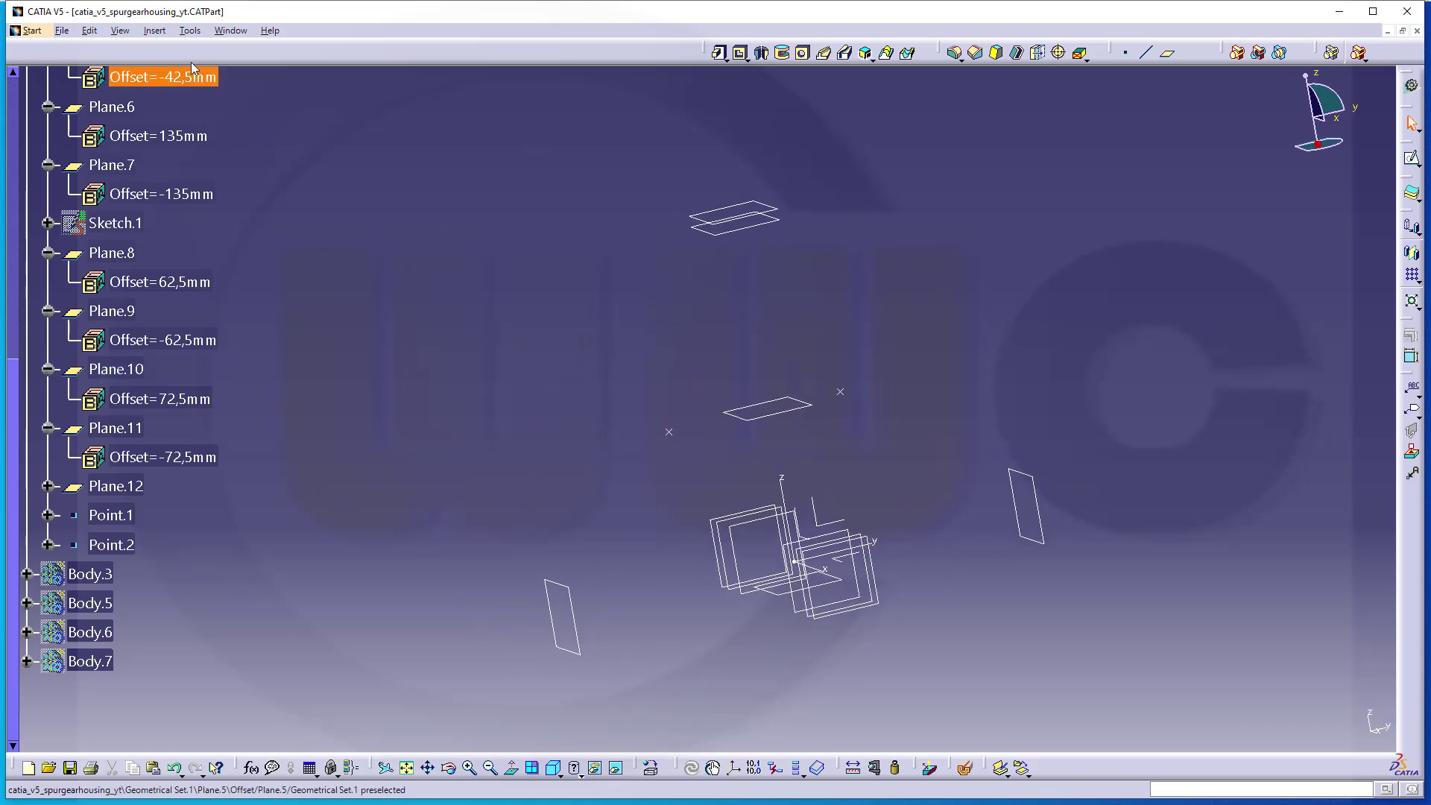
left_click(155, 30)
left_click(184, 74)
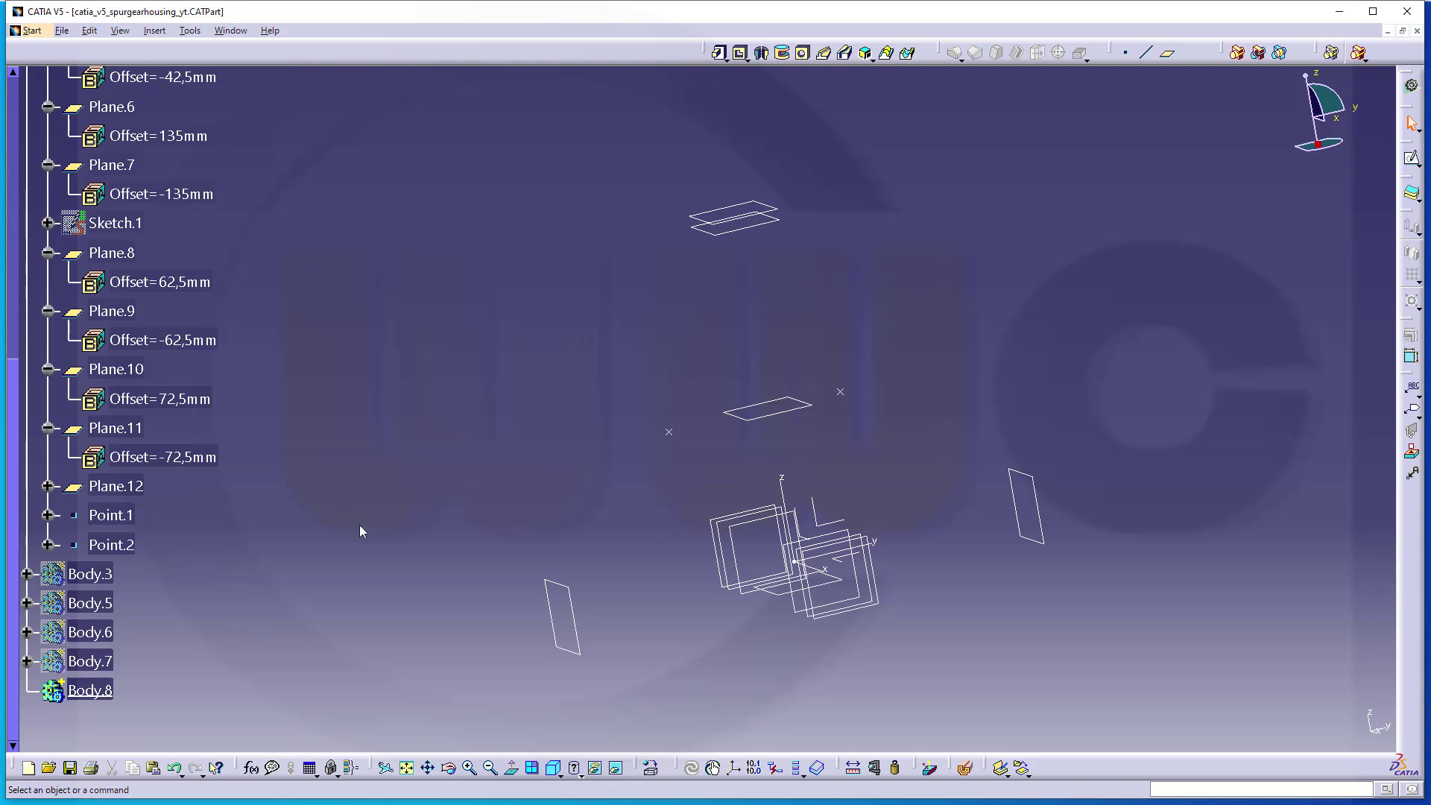
Step: Start a sketch on the yz plane in the new body and hide its origin and axes
left_click(1411, 158)
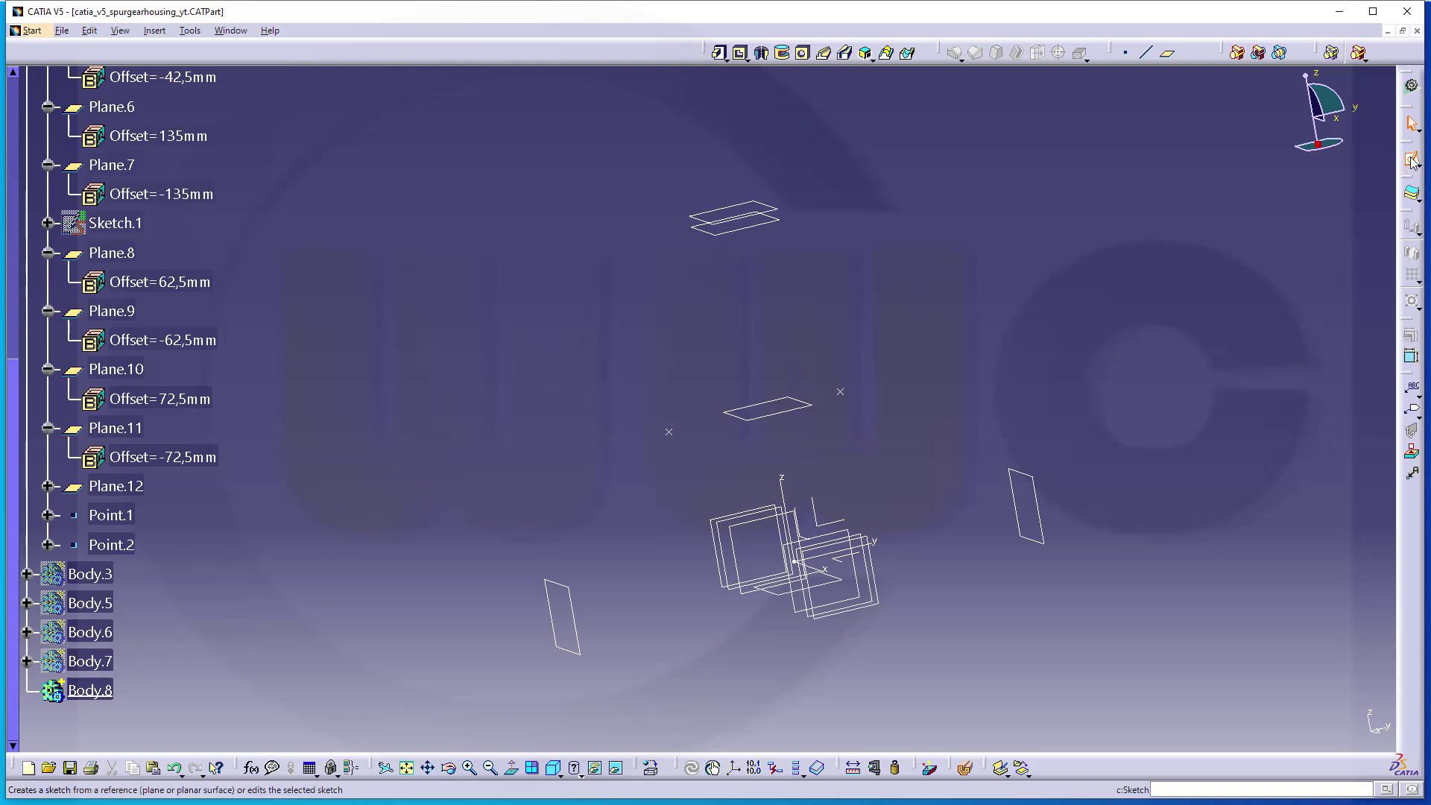
left_click(819, 529)
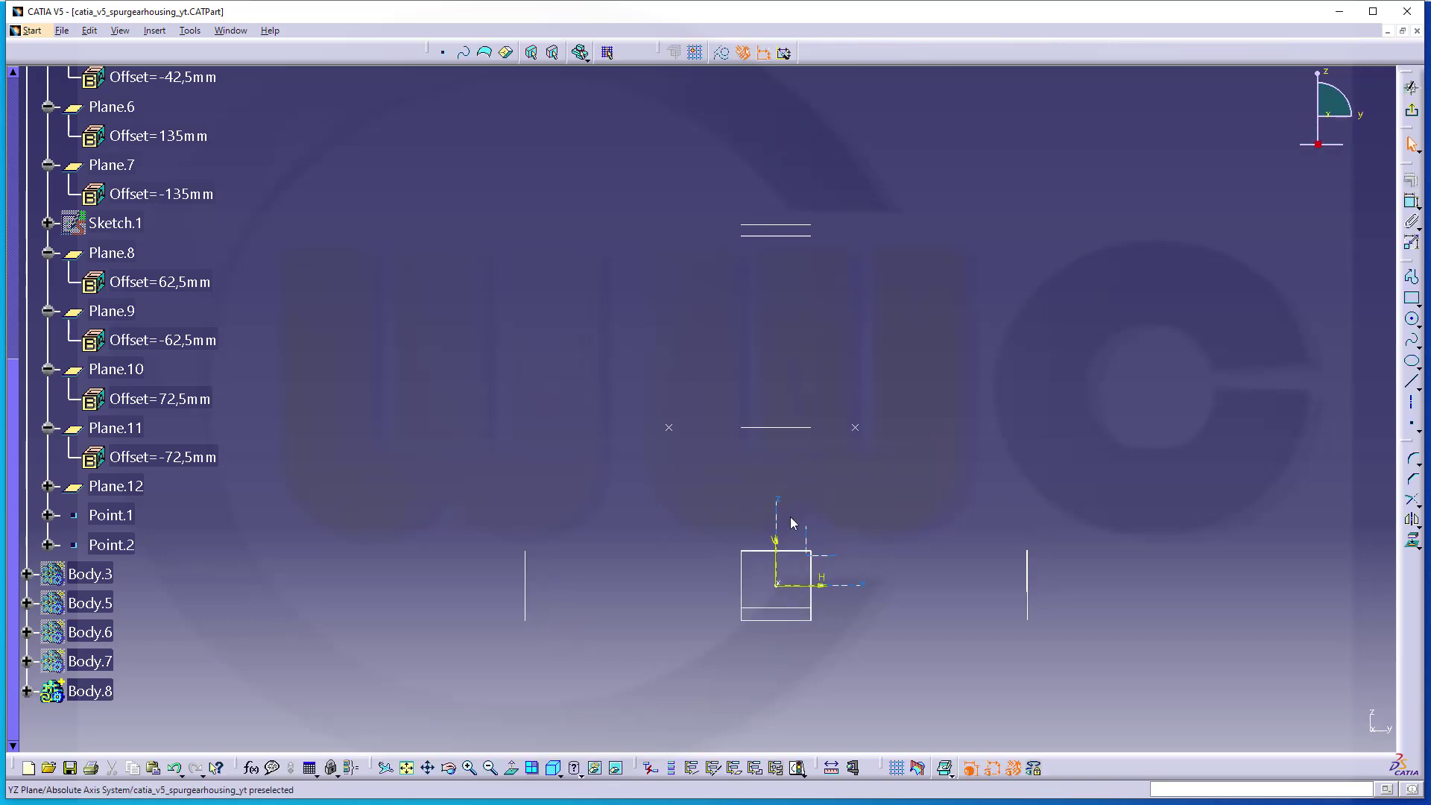
left_click(836, 587)
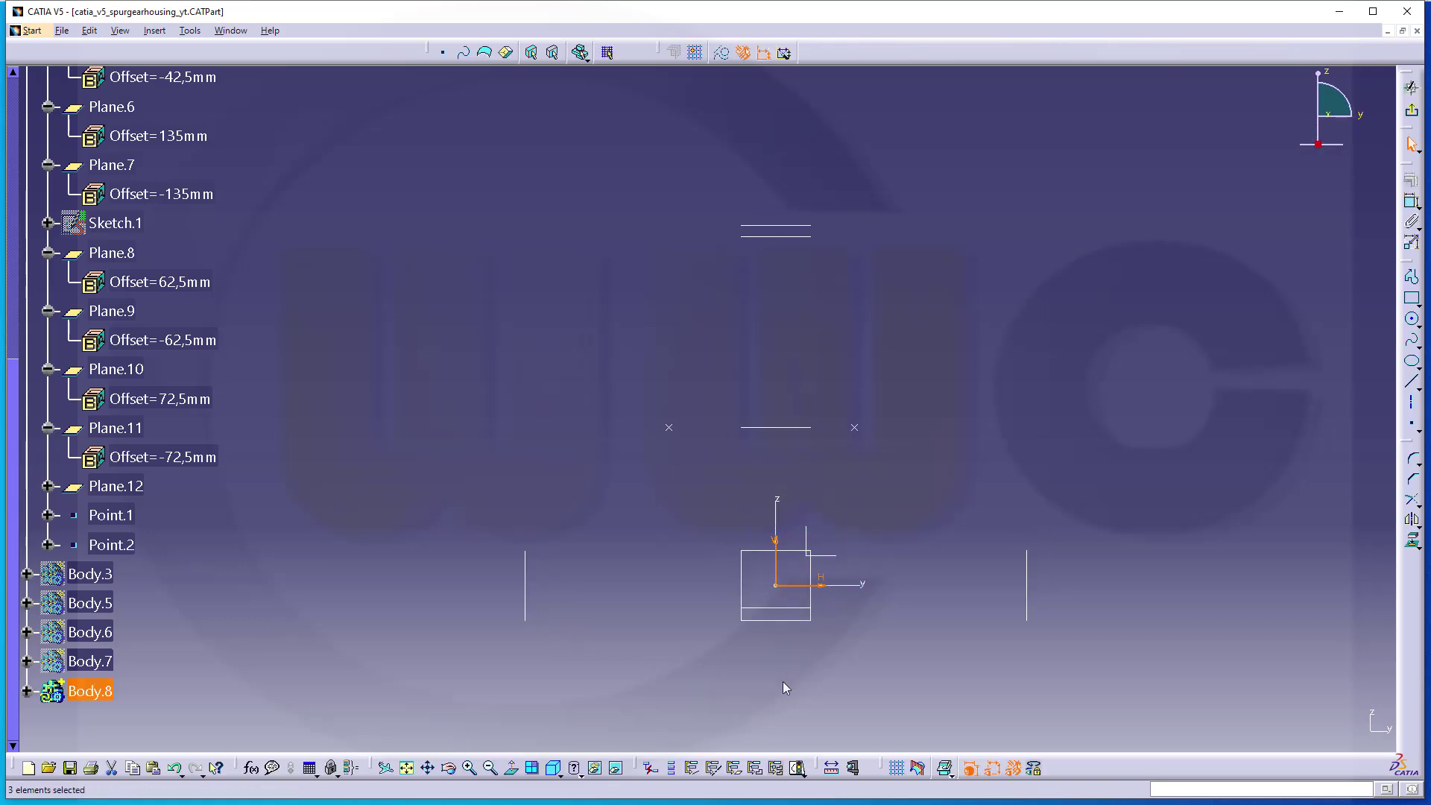
left_click(632, 724)
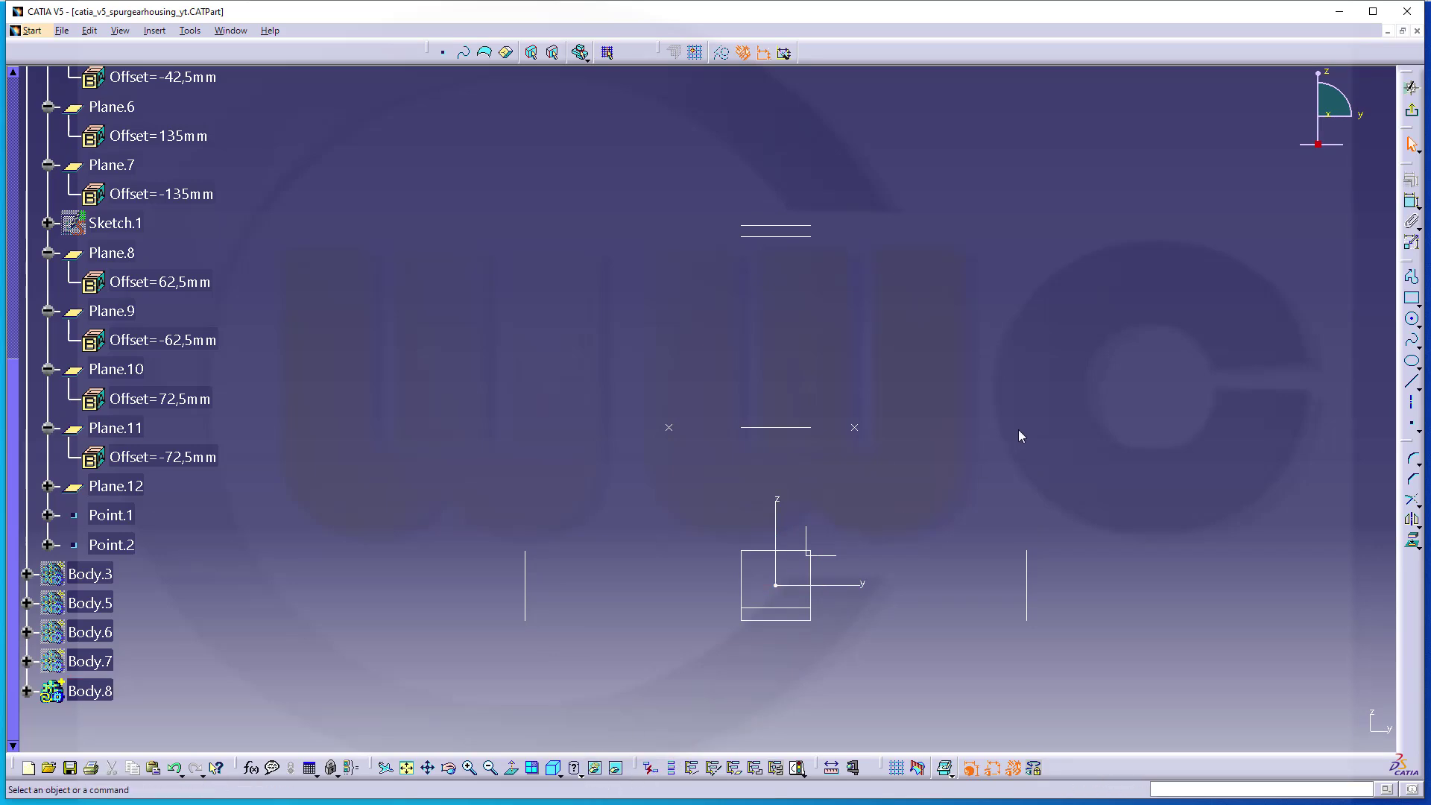
Step: Sketch a rectangle about 286 mm wide enclosing Point.1 and Point.2
left_click(1411, 298)
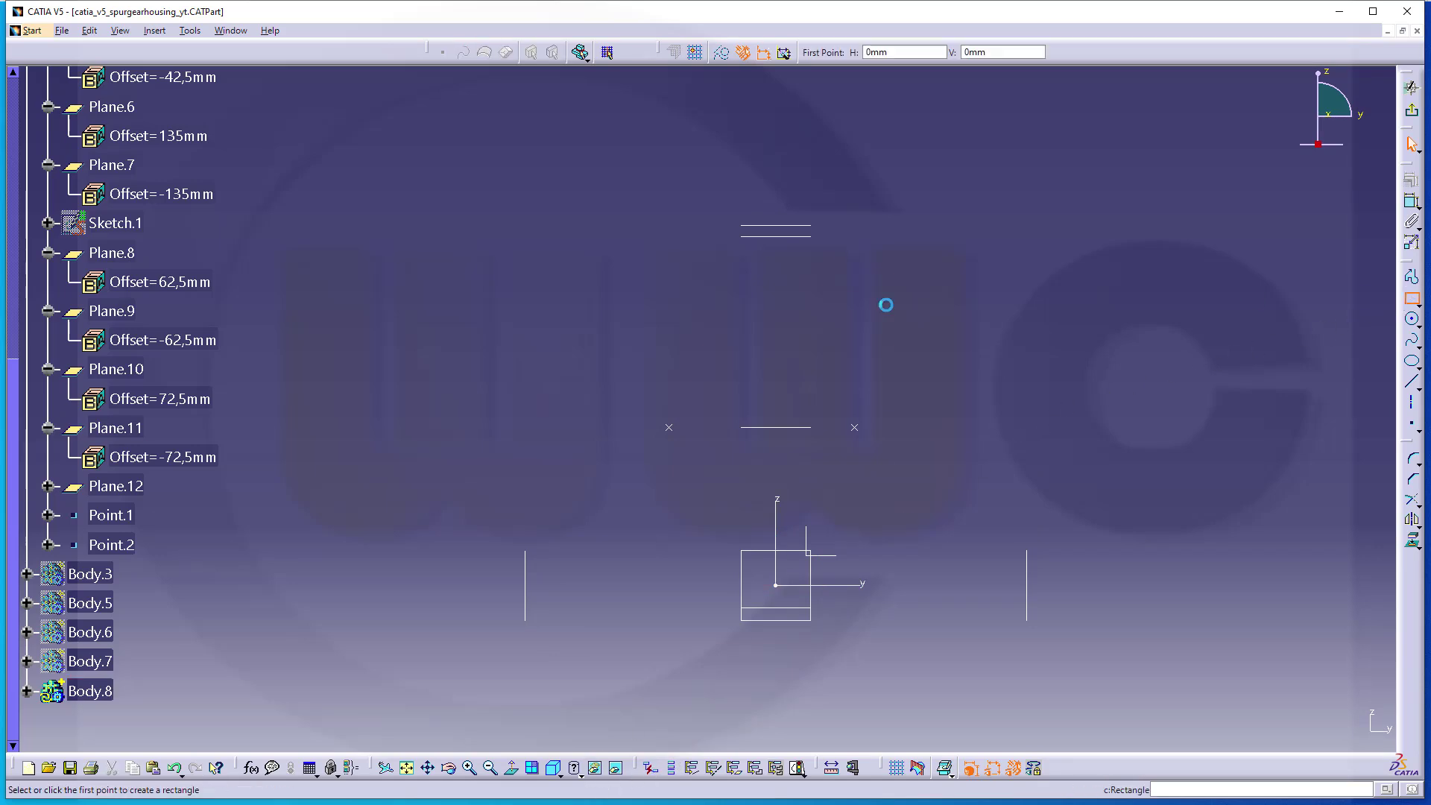
left_click(487, 286)
left_click(1018, 481)
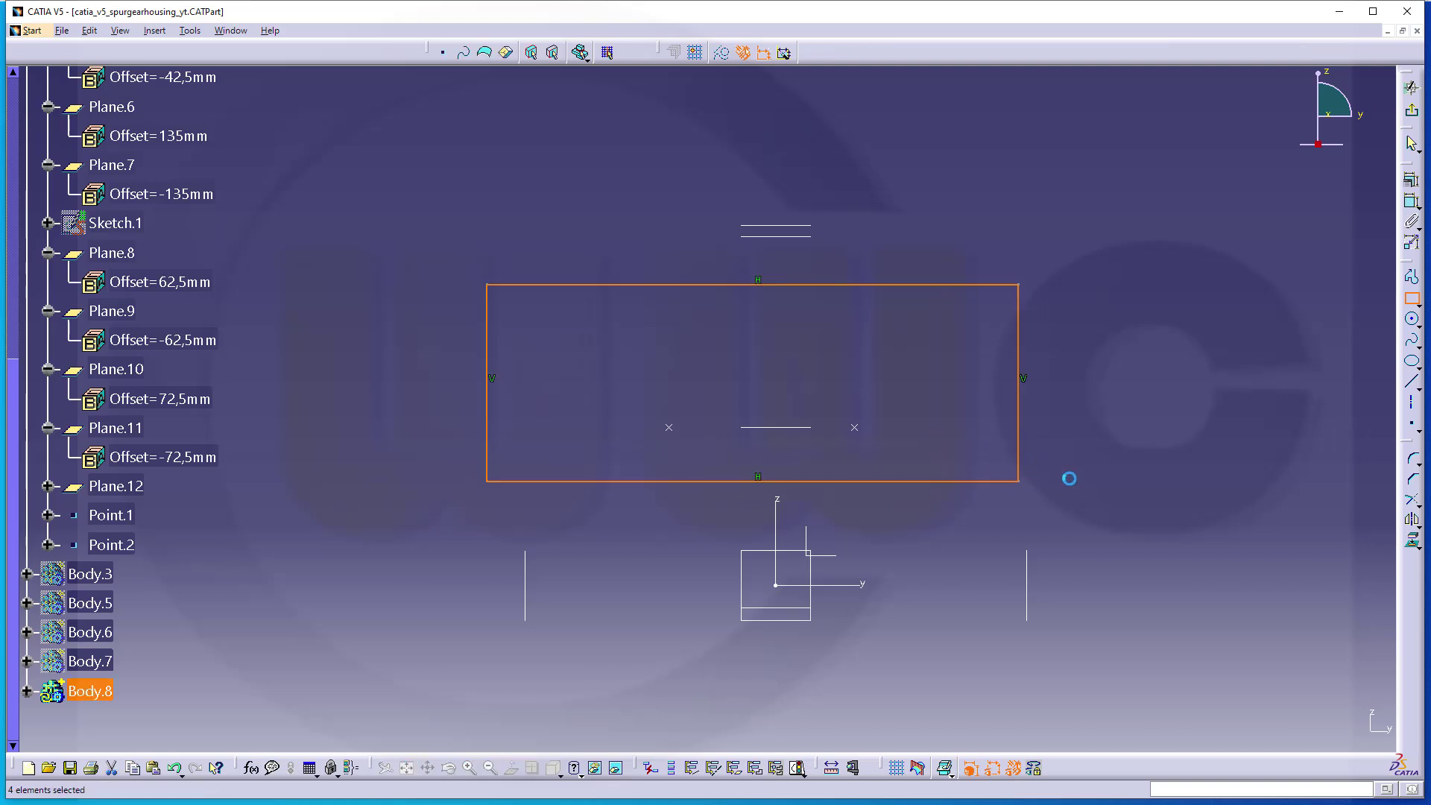
left_click(790, 446)
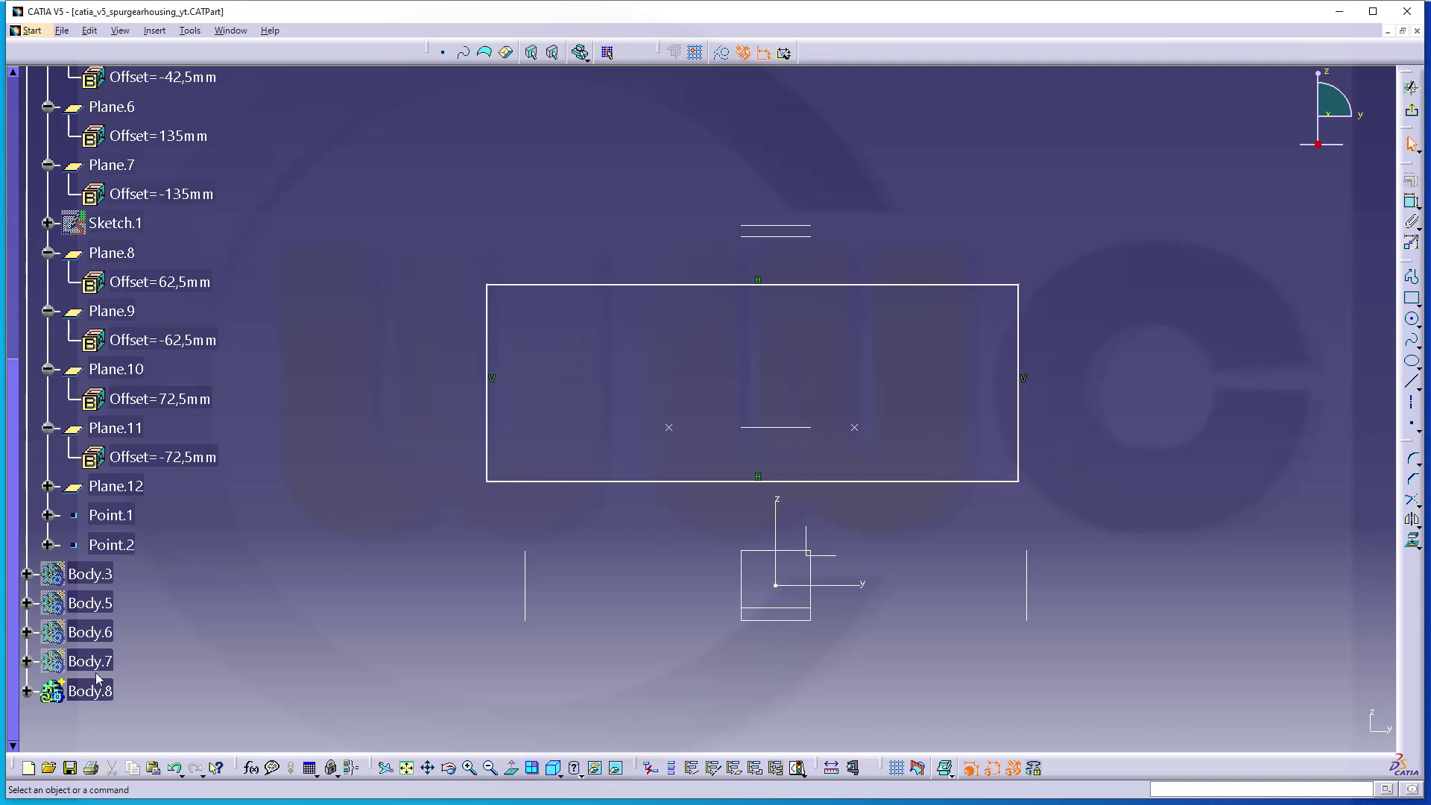
Step: Hide the rectangle's four parallelism constraints in Sketch.12
left_click(27, 691)
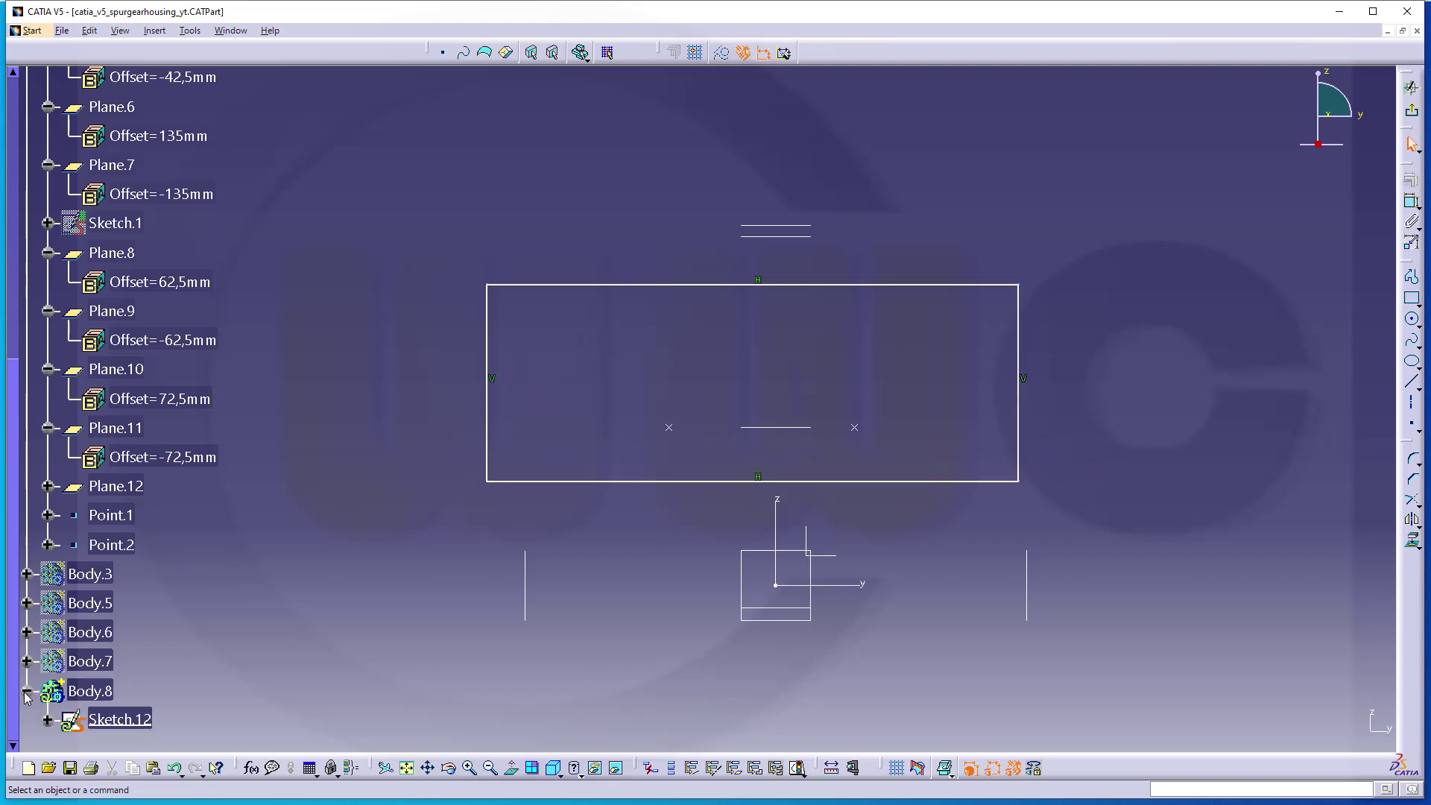
left_click(49, 720)
left_click(68, 604)
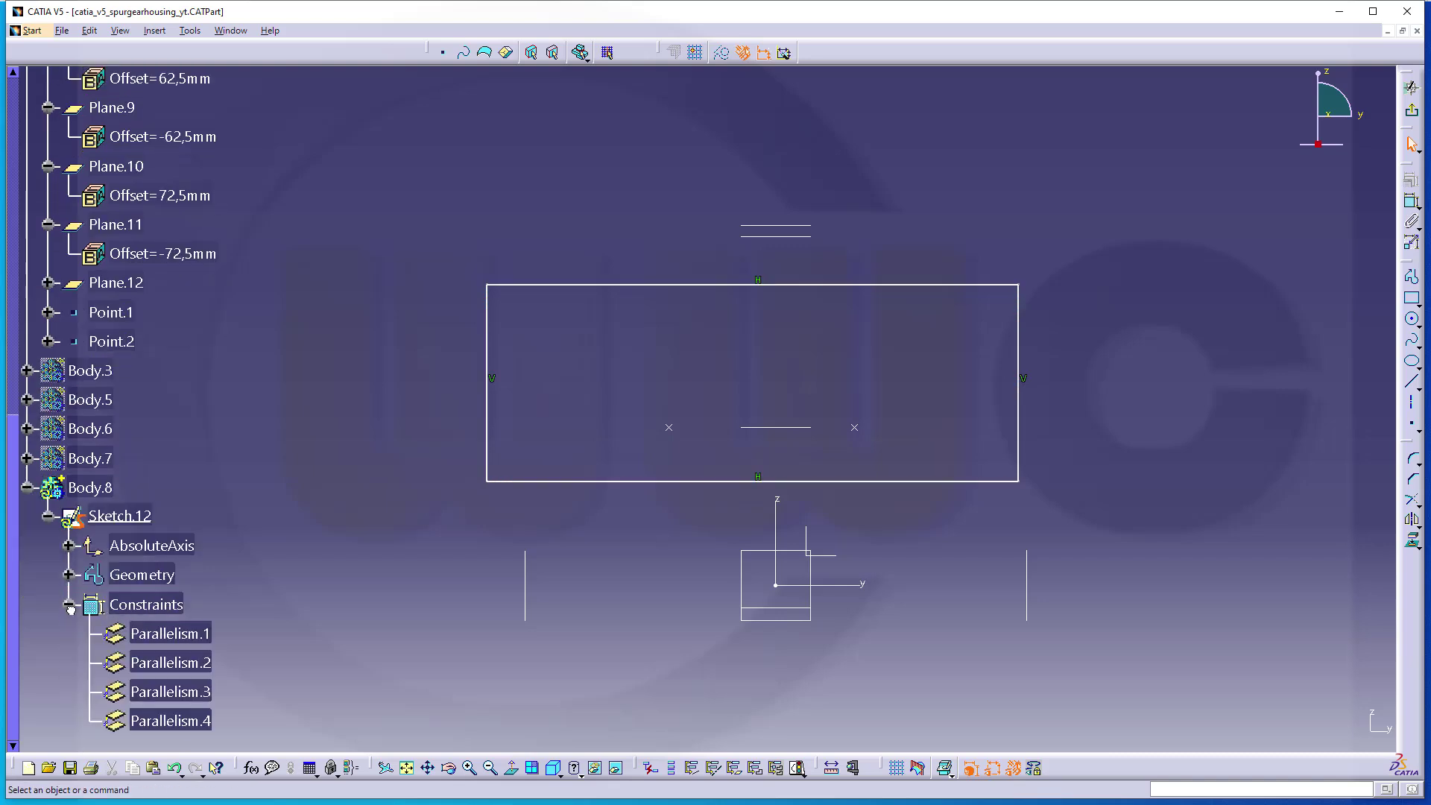
left_click(153, 633)
left_click(171, 720, "shift")
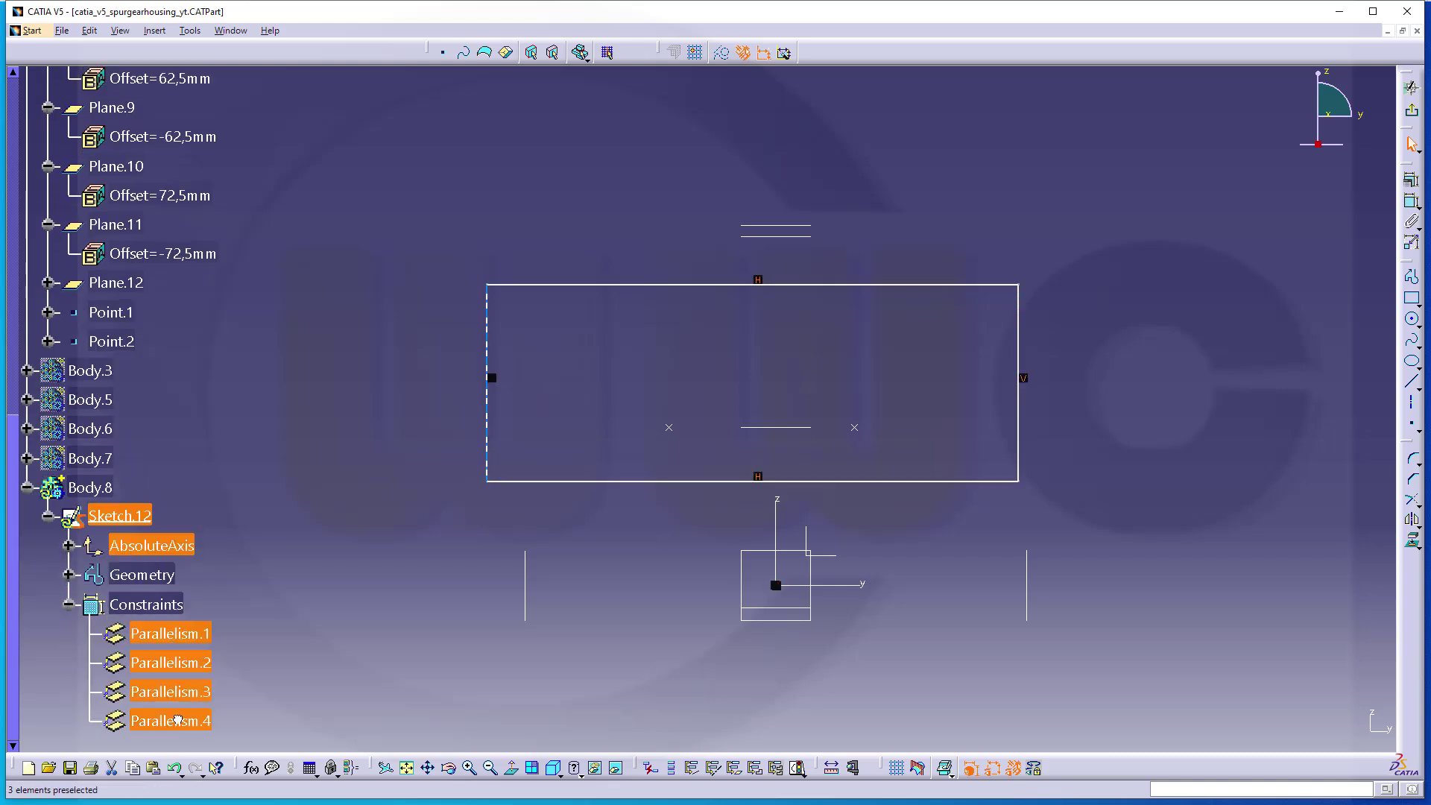
right_click(179, 717)
left_click(220, 504)
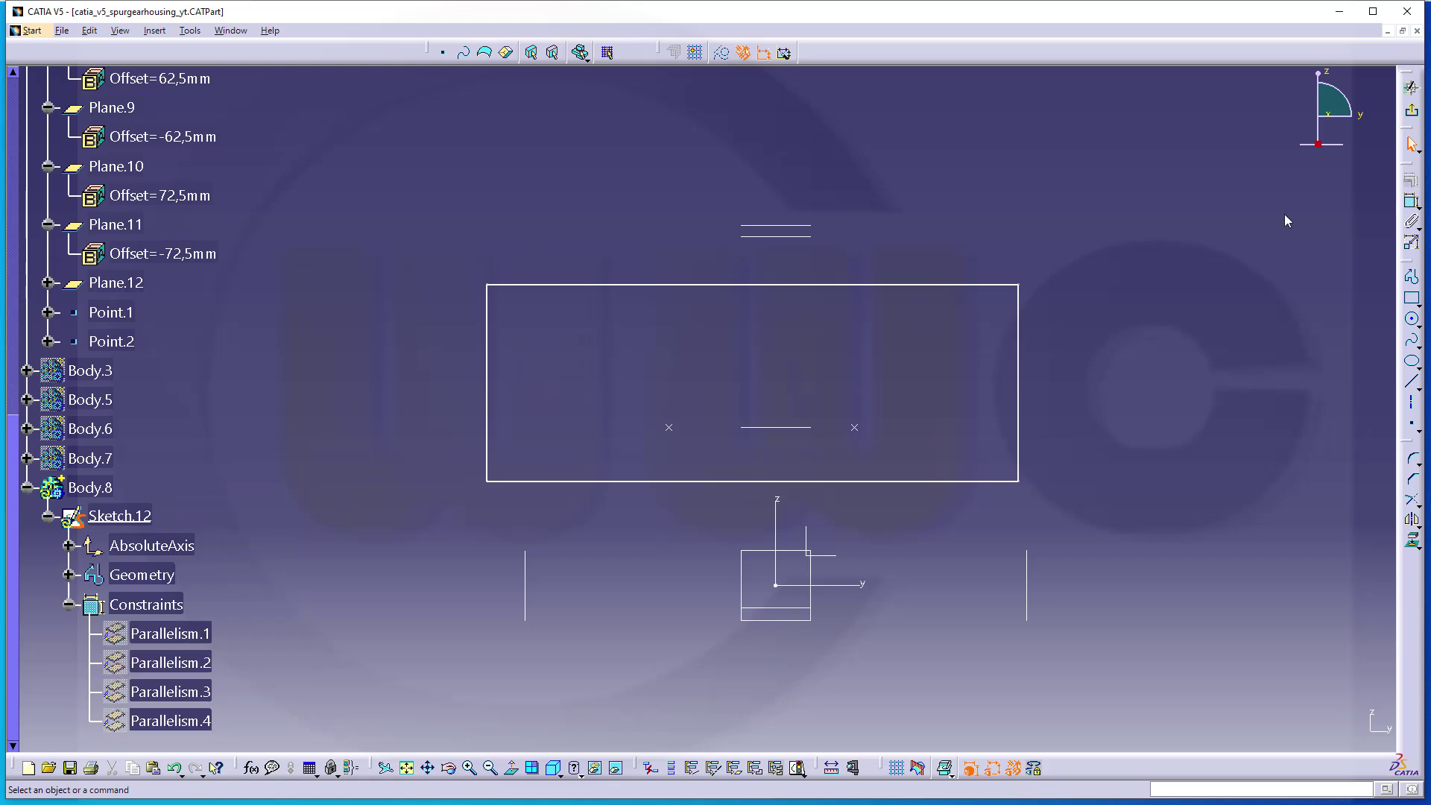
Step: Dimension the distance between the rectangle's two vertical sides and set it to 205 mm
left_click(1411, 201)
left_click(488, 346)
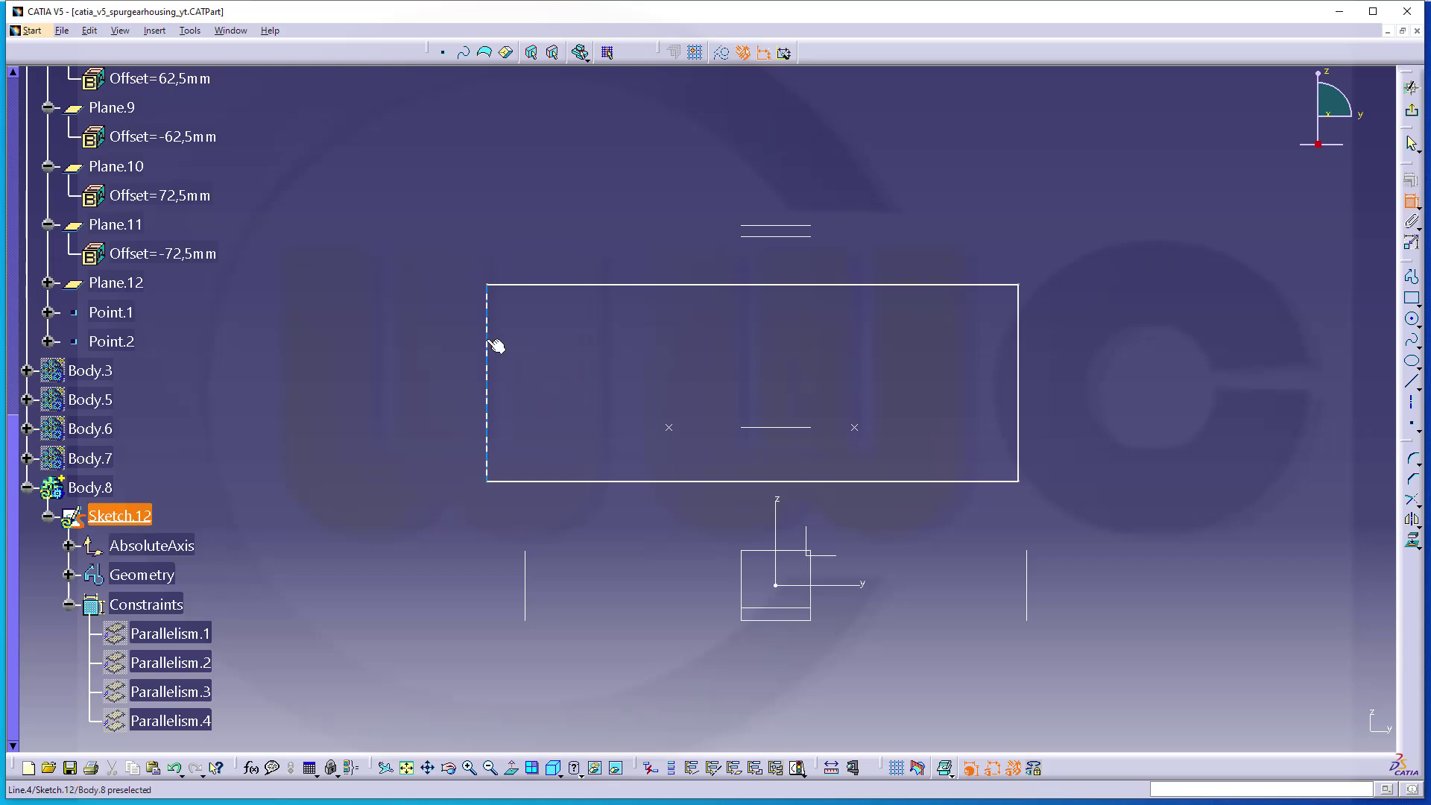
left_click(1021, 340)
left_click(766, 197)
double_click(764, 194)
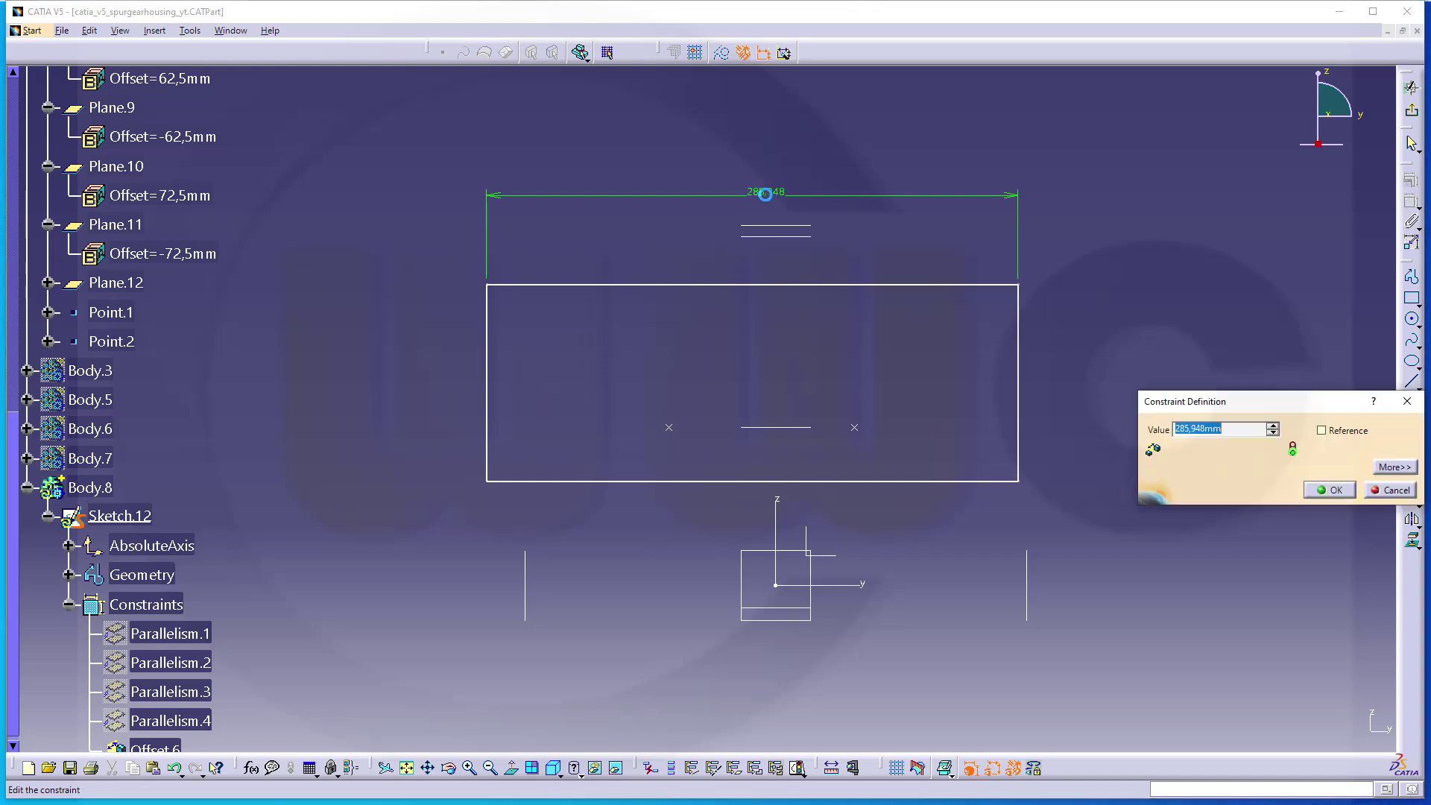
type("205")
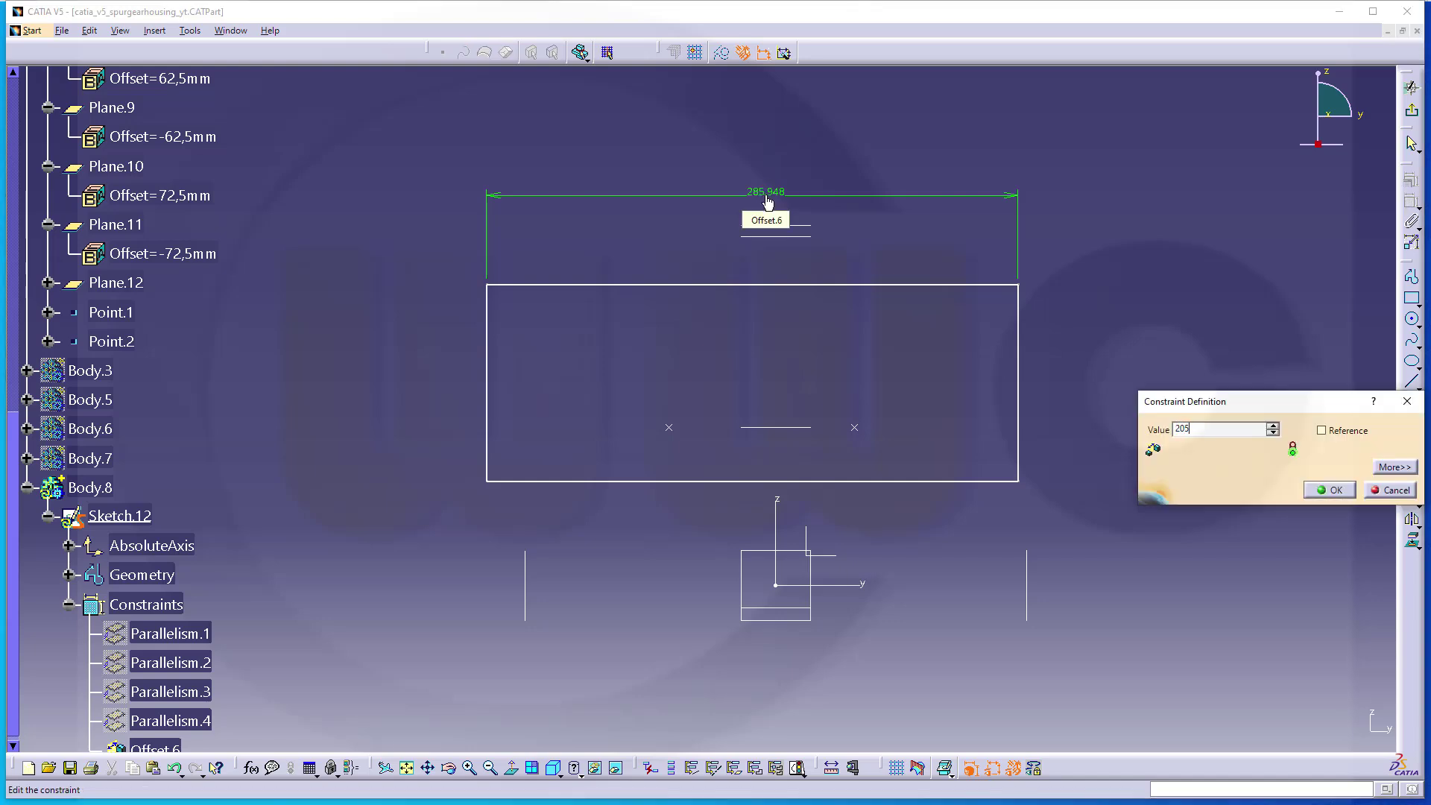
key("Return")
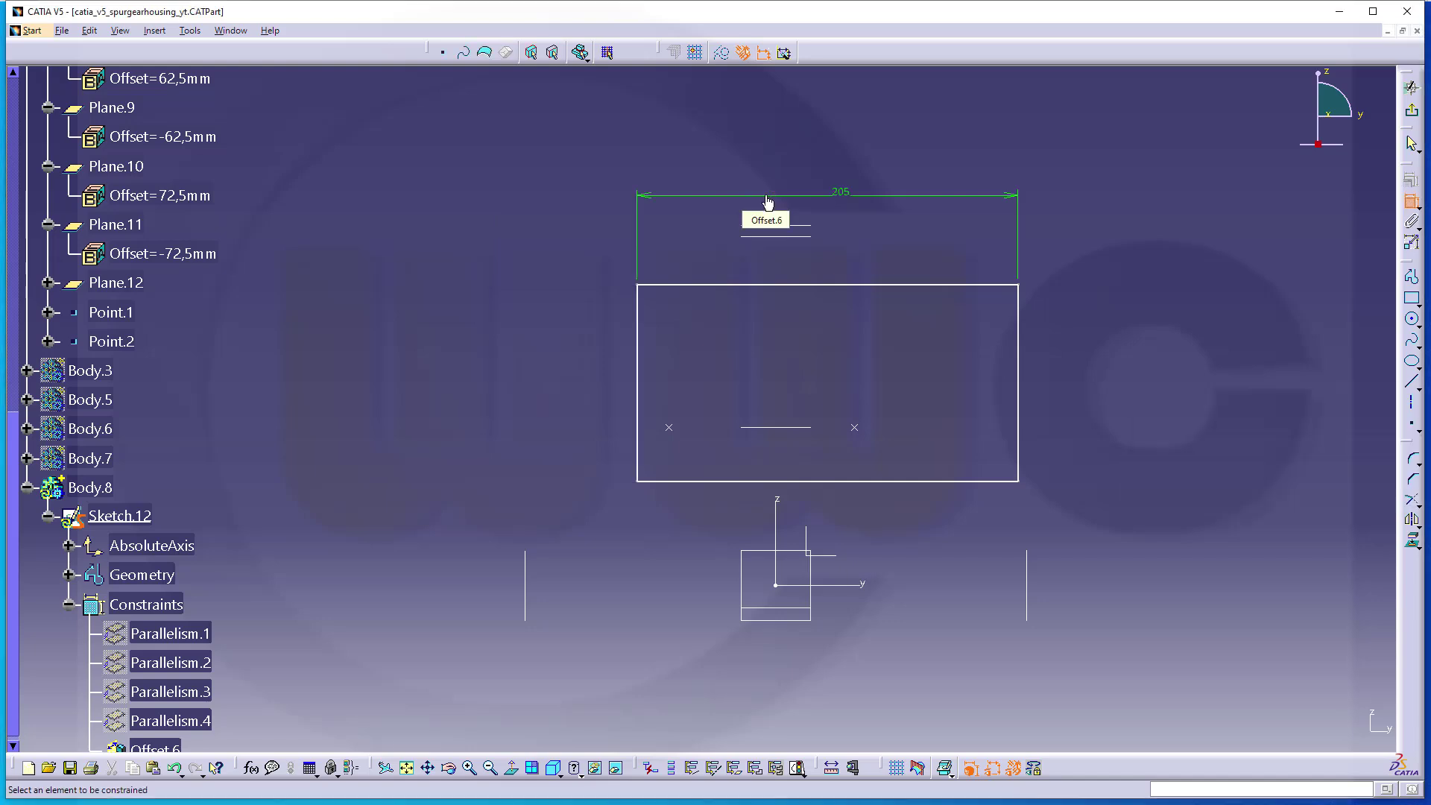
Step: Dimension the distance between the rectangle's top and bottom sides and set it to 90 mm
left_click(678, 285)
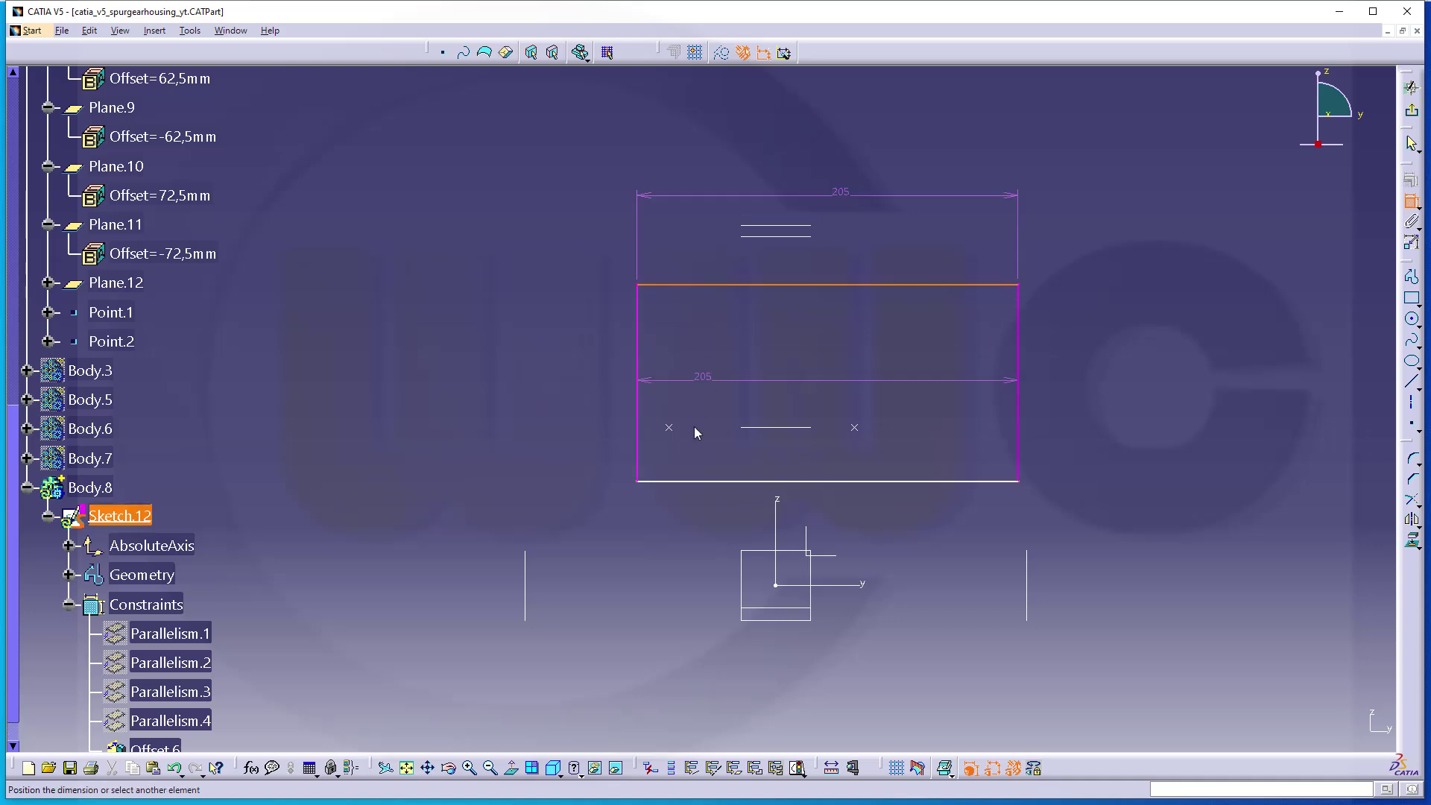
left_click(686, 483)
left_click(575, 399)
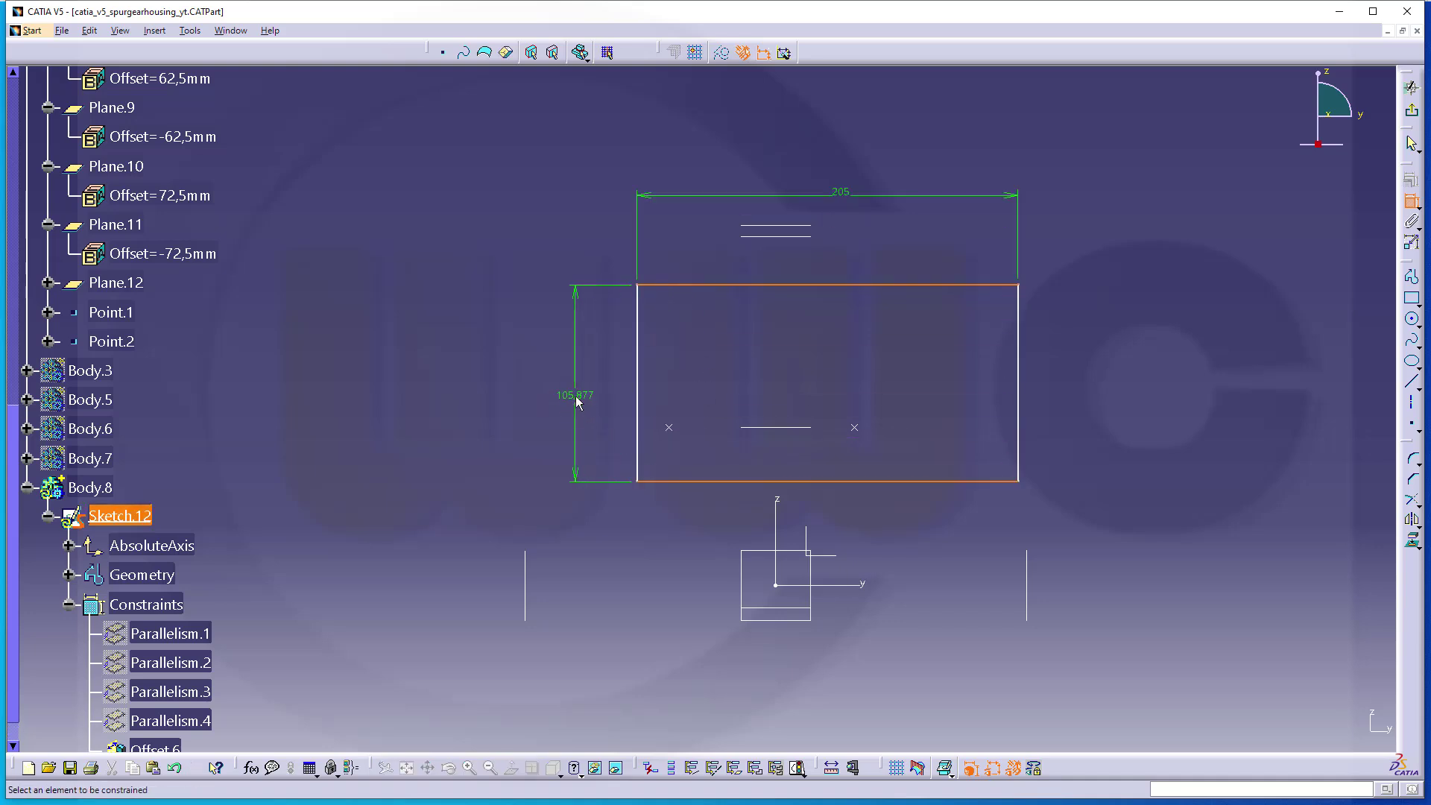
double_click(575, 396)
type("920")
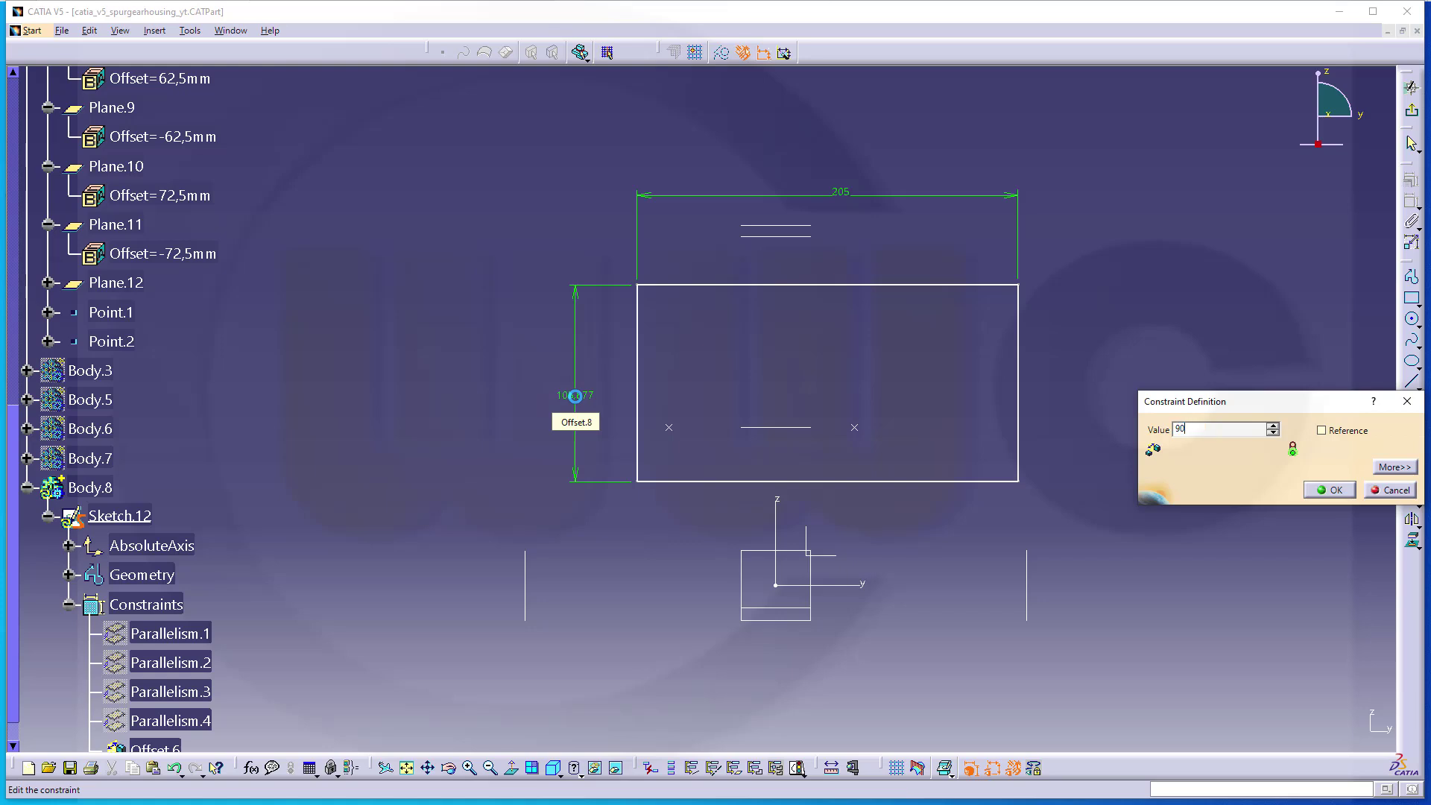
key("Return")
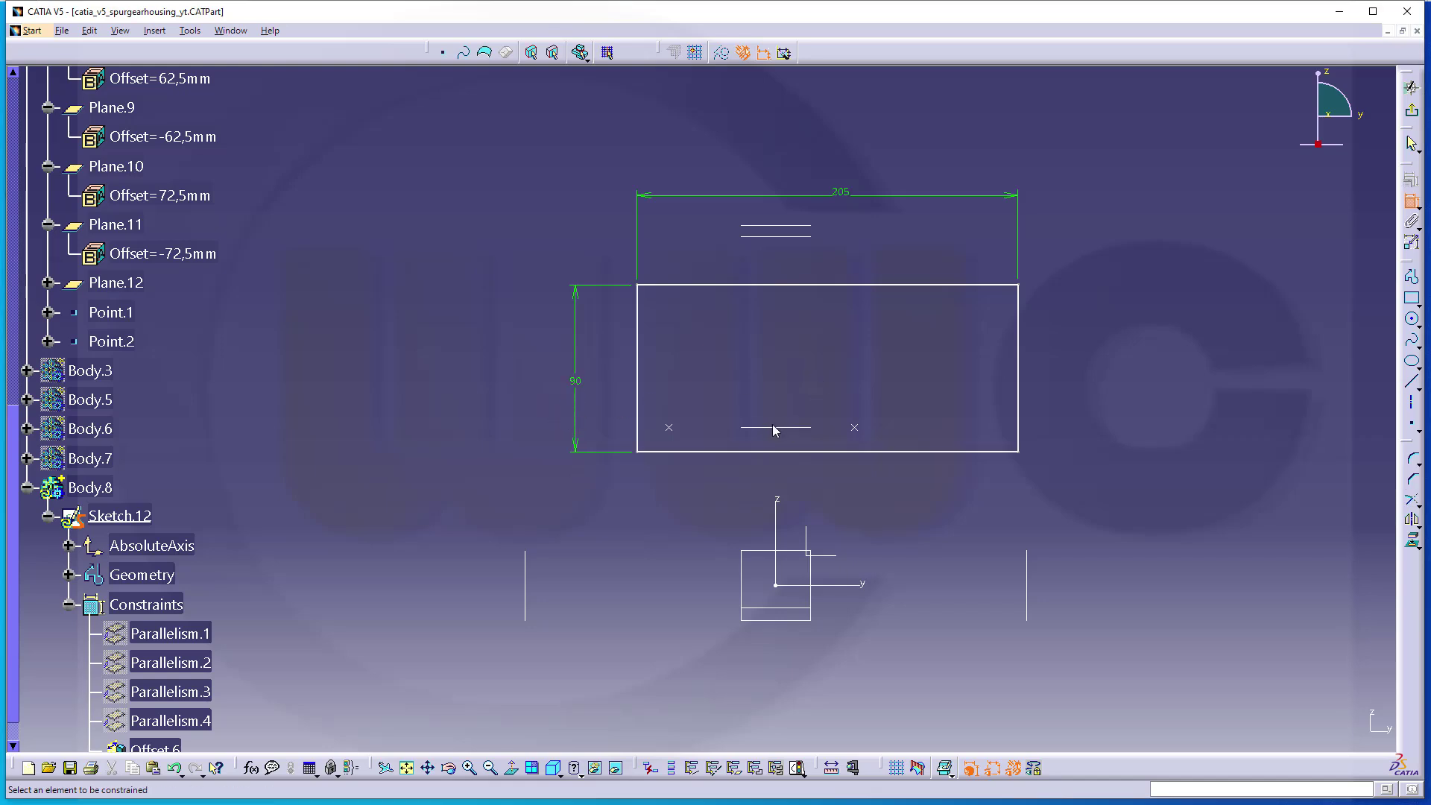
Step: Constrain the rectangle's top and bottom sides to be symmetric about the horizontal plane passing between Point.1 and Point.2
left_click(765, 286)
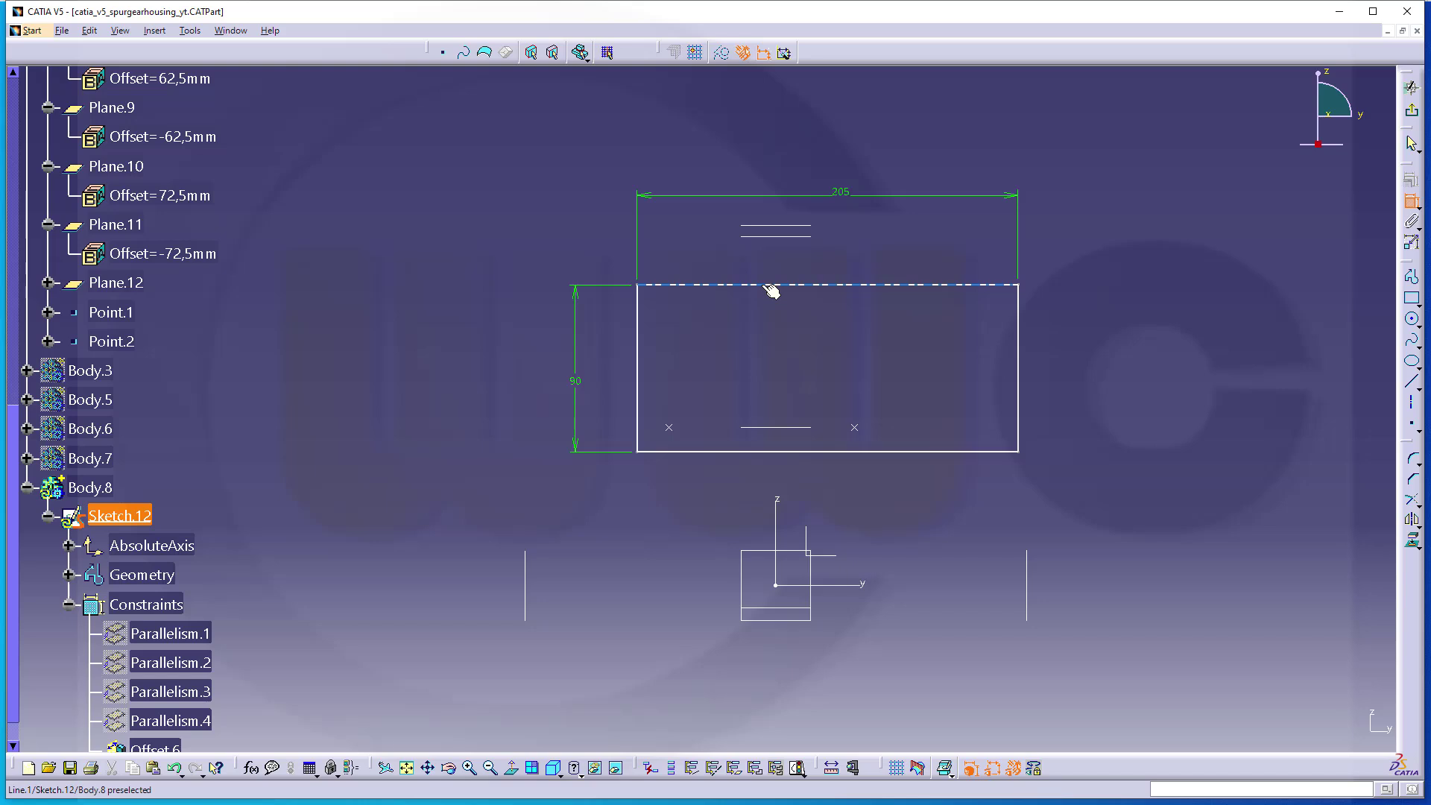
left_click(786, 451)
right_click(787, 373)
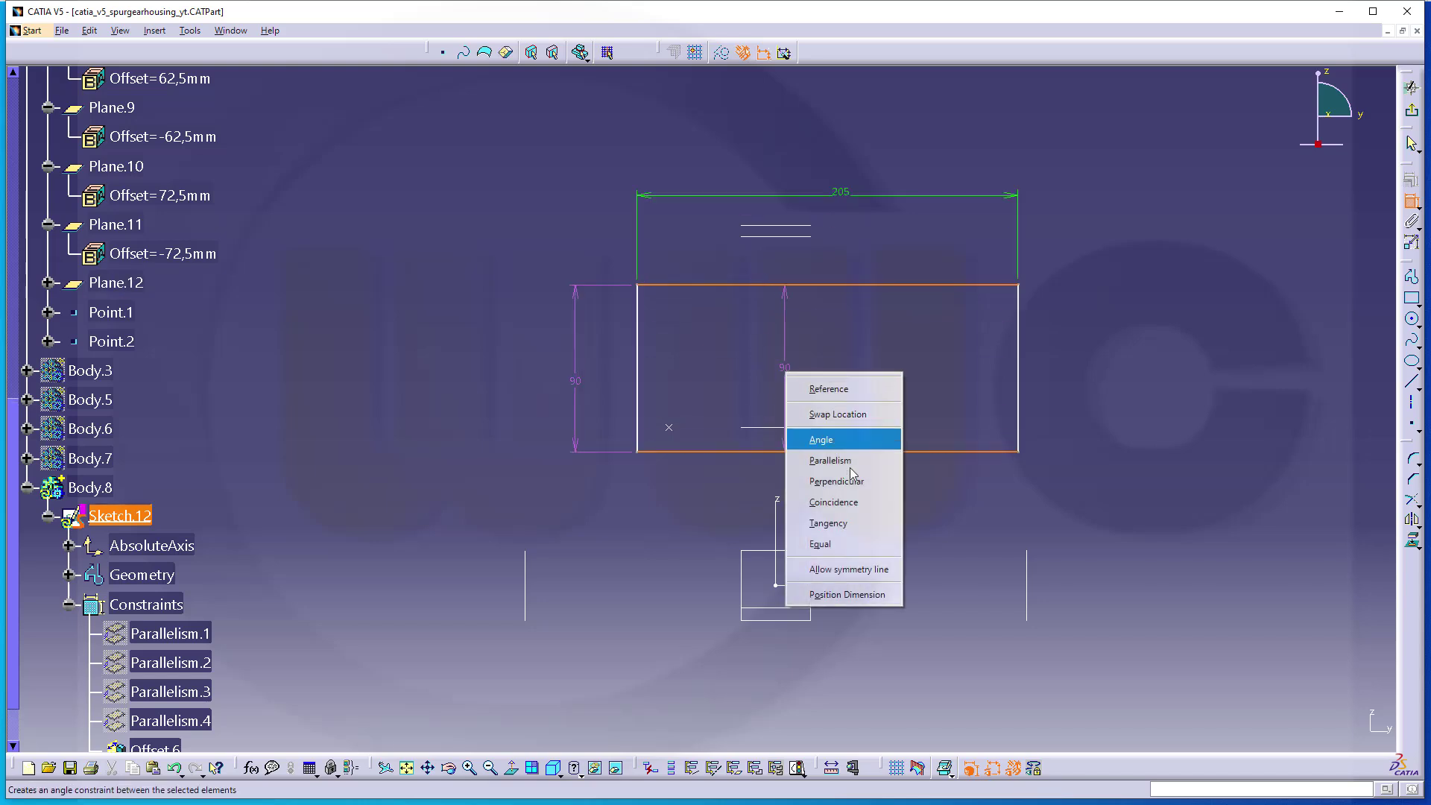
left_click(845, 570)
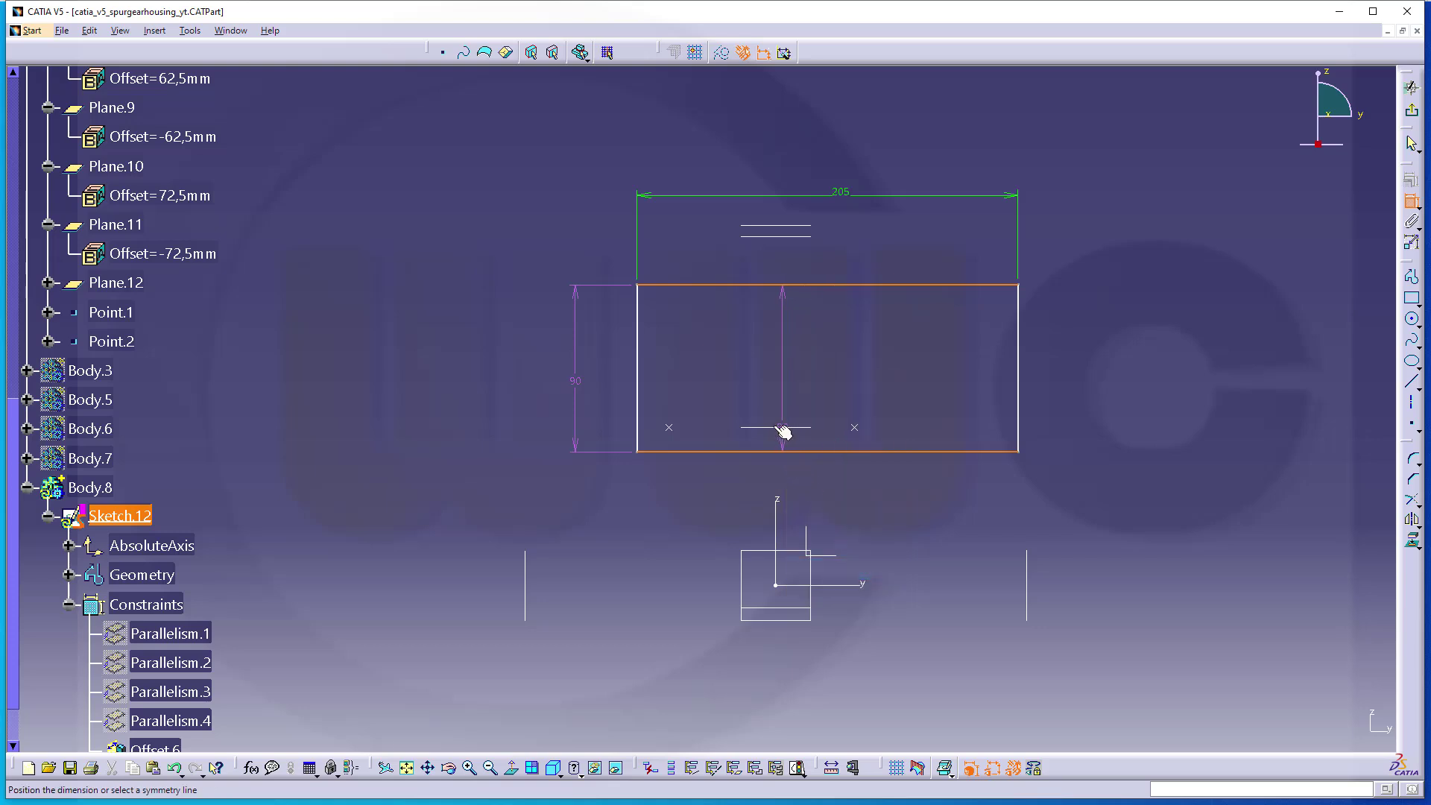
left_click(779, 427)
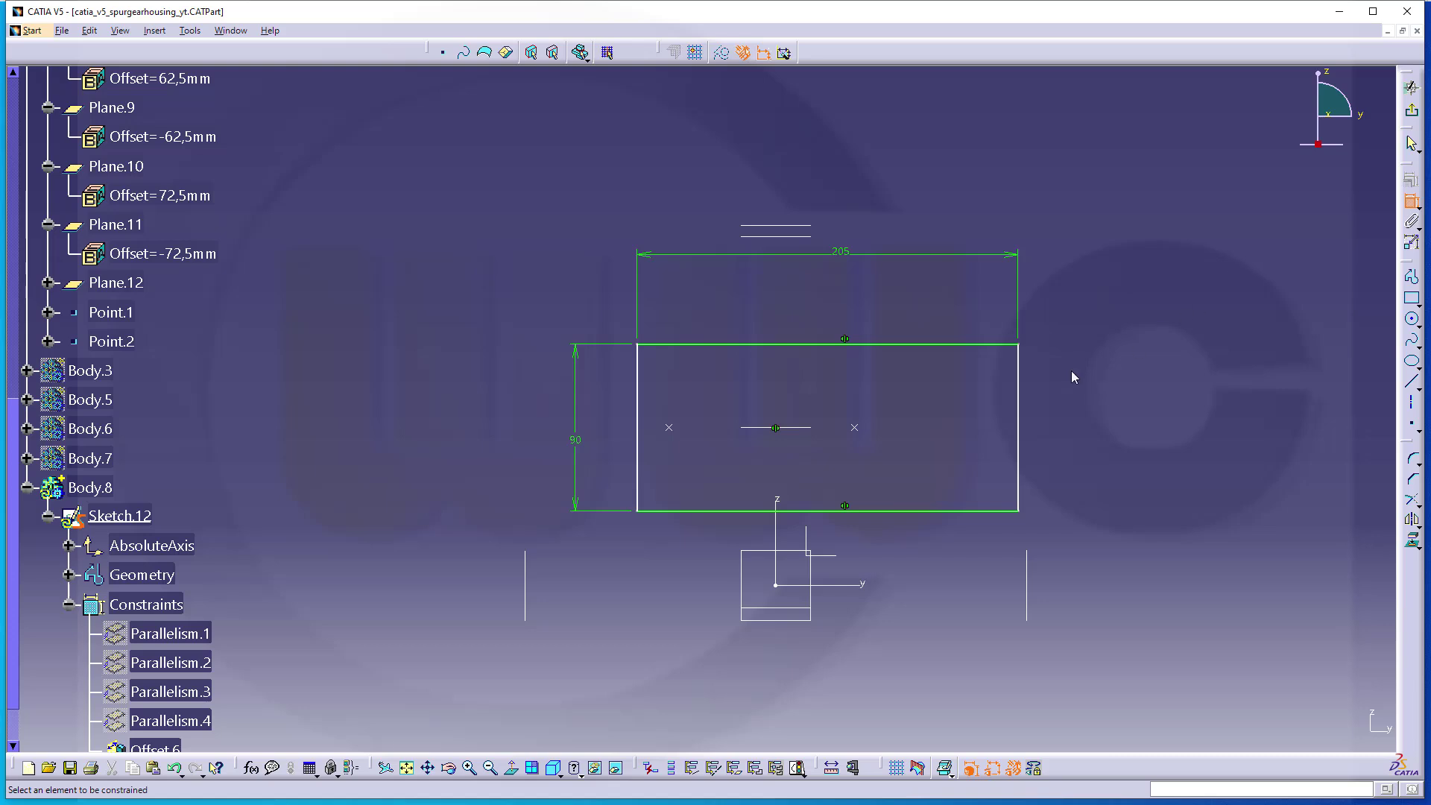
Step: Dimension the distance from Point.2 to the rectangle's right side and set it to 52,5 mm
left_click(855, 428)
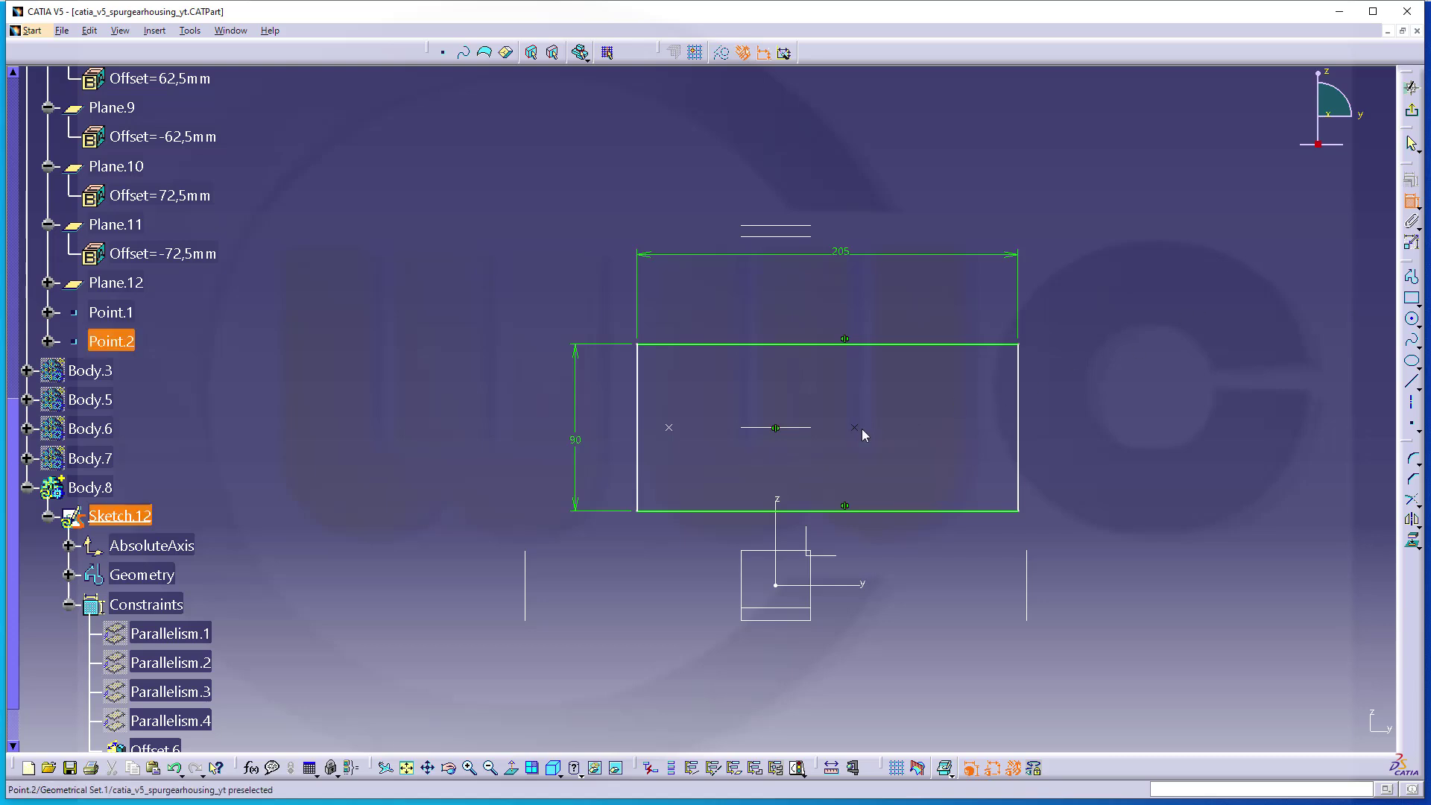
left_click(1017, 414)
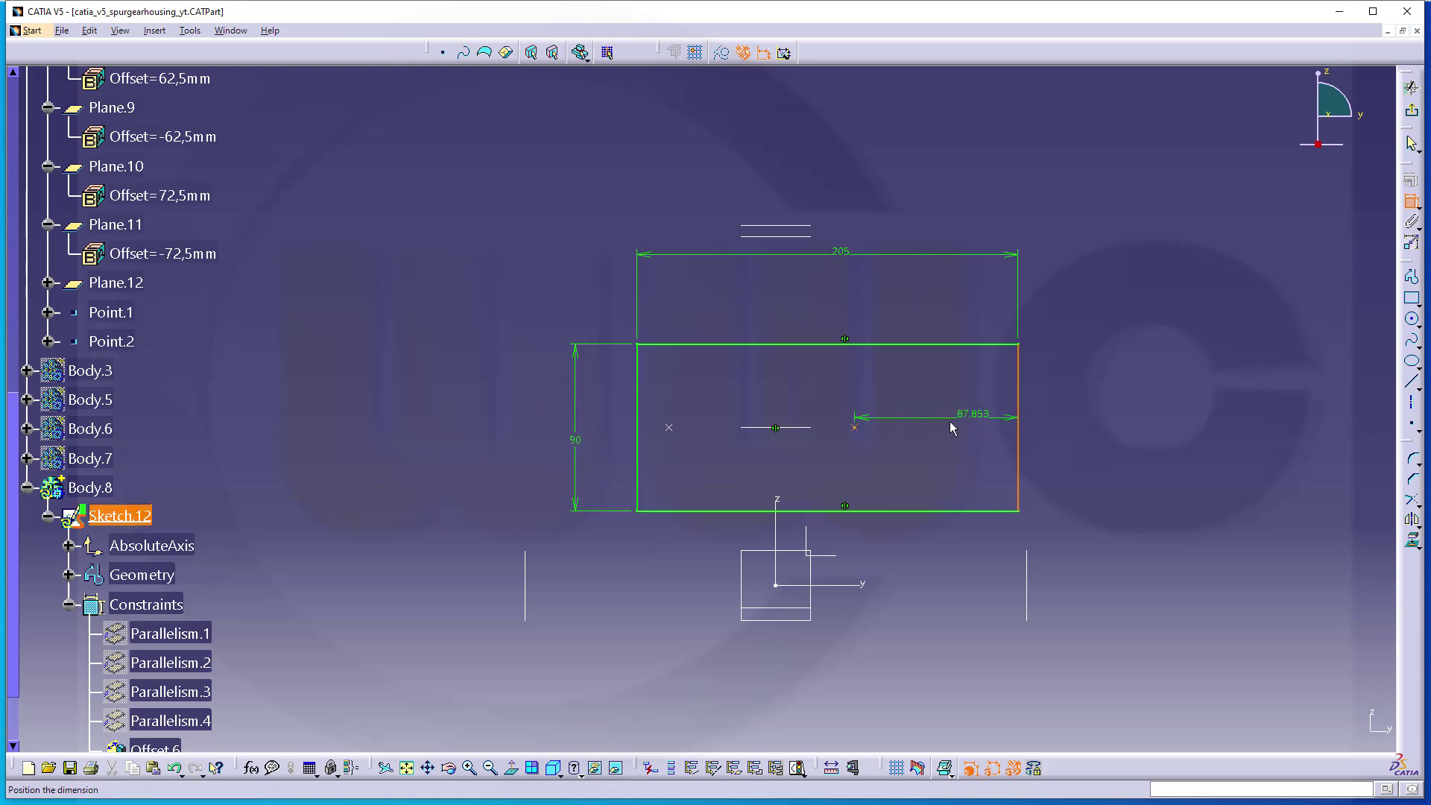
left_click(937, 430)
double_click(937, 428)
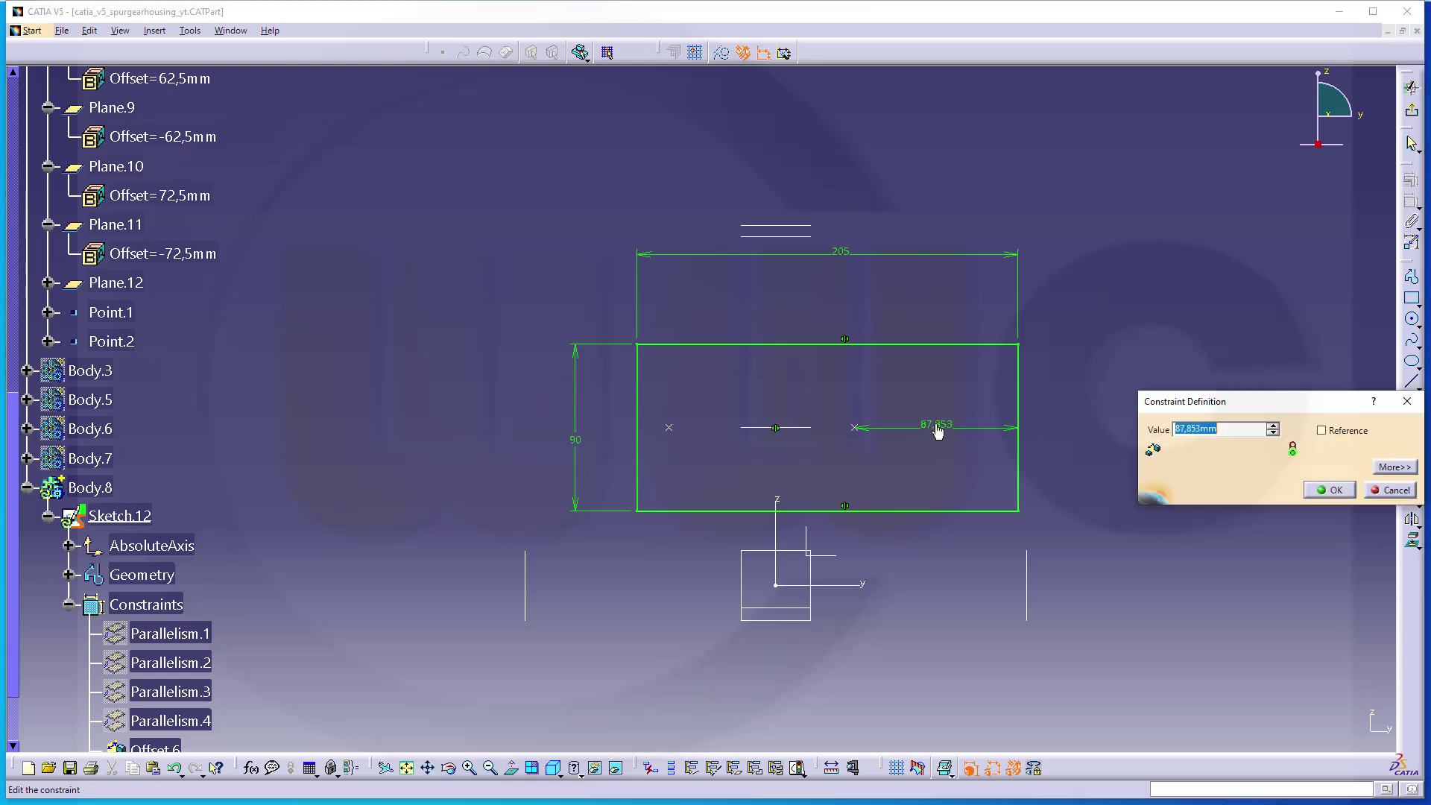
type("52,5")
key("Return")
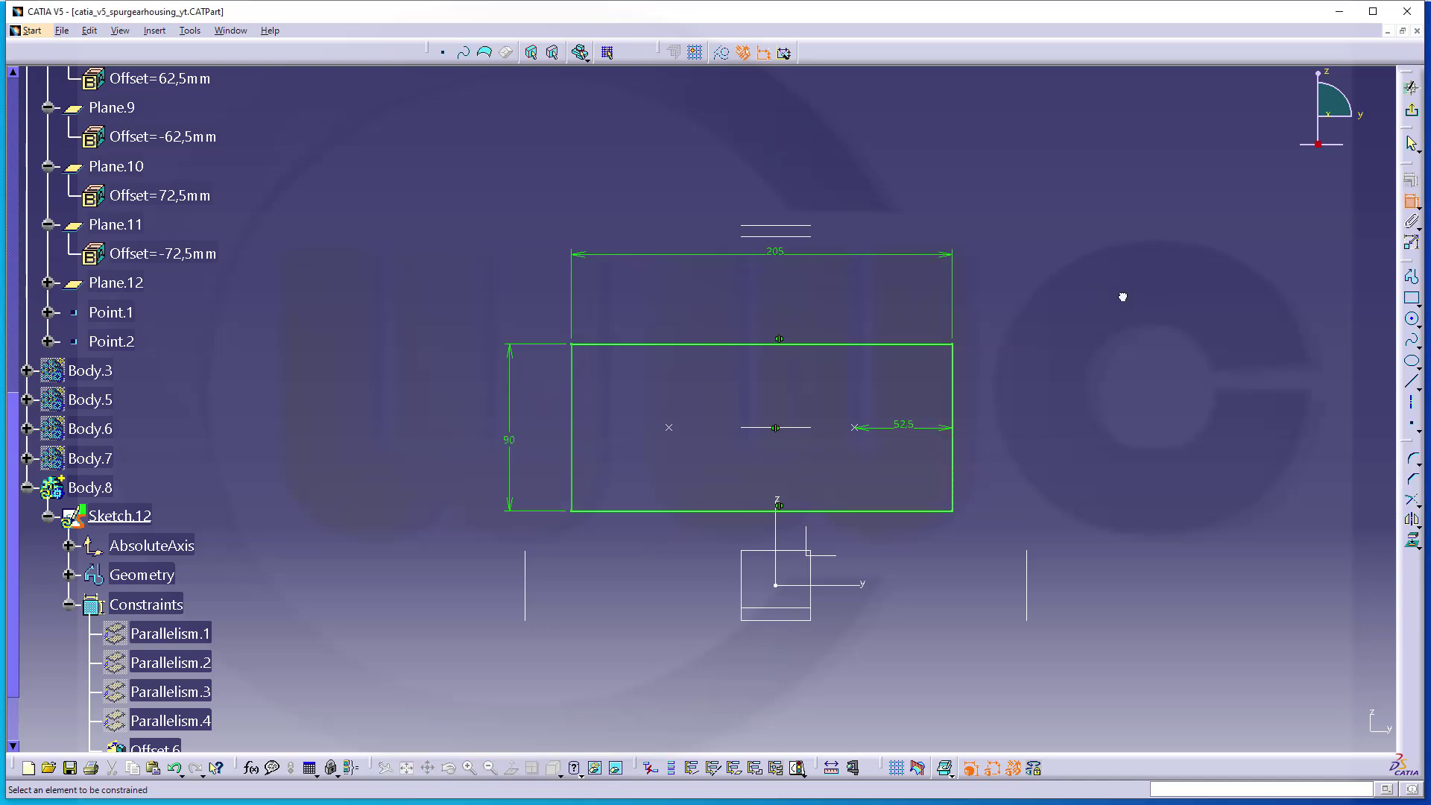
Step: Dimension the distance from Point.1 to the rectangle's left side and make it a reference dimension
left_click(573, 428)
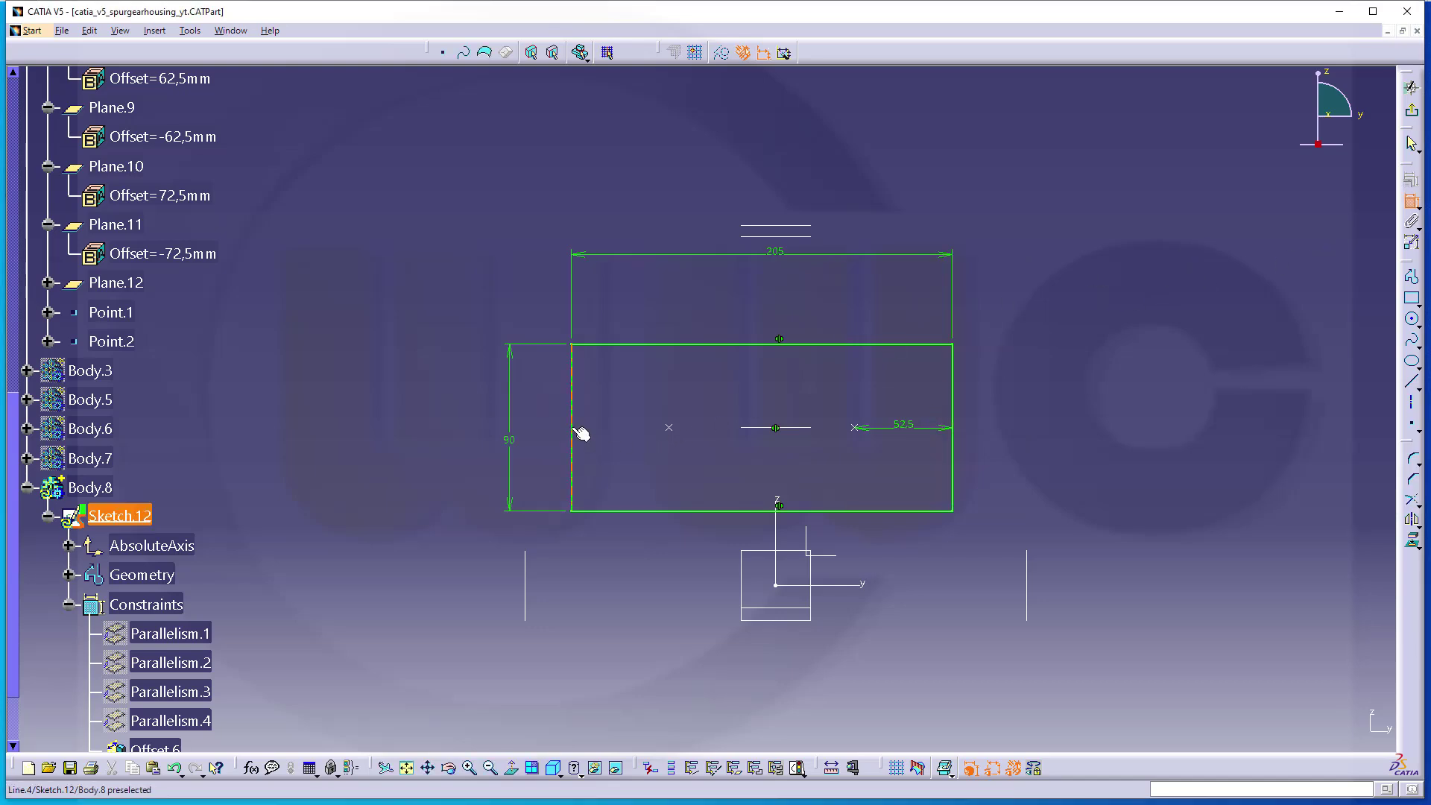
left_click(668, 427)
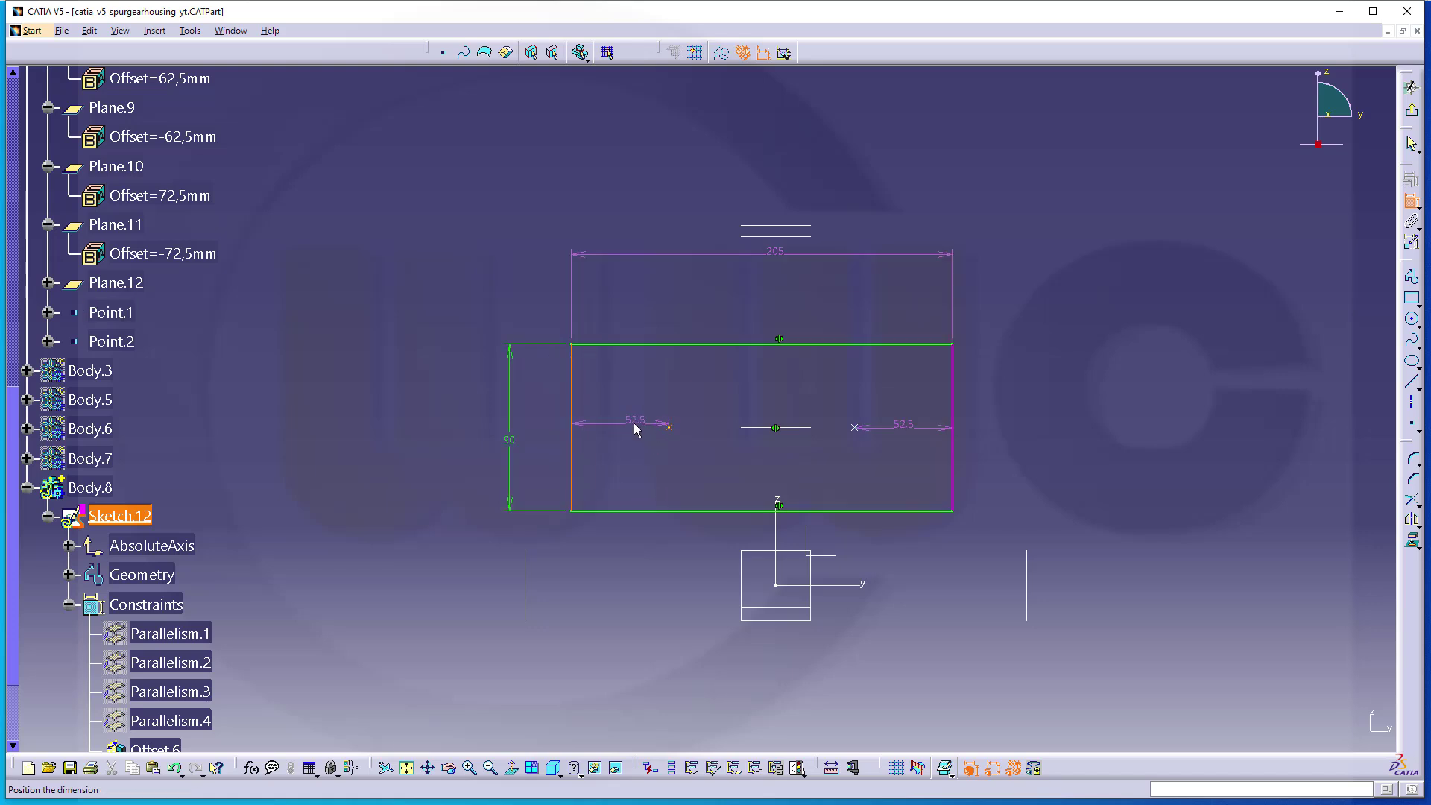
left_click(636, 429)
double_click(636, 422)
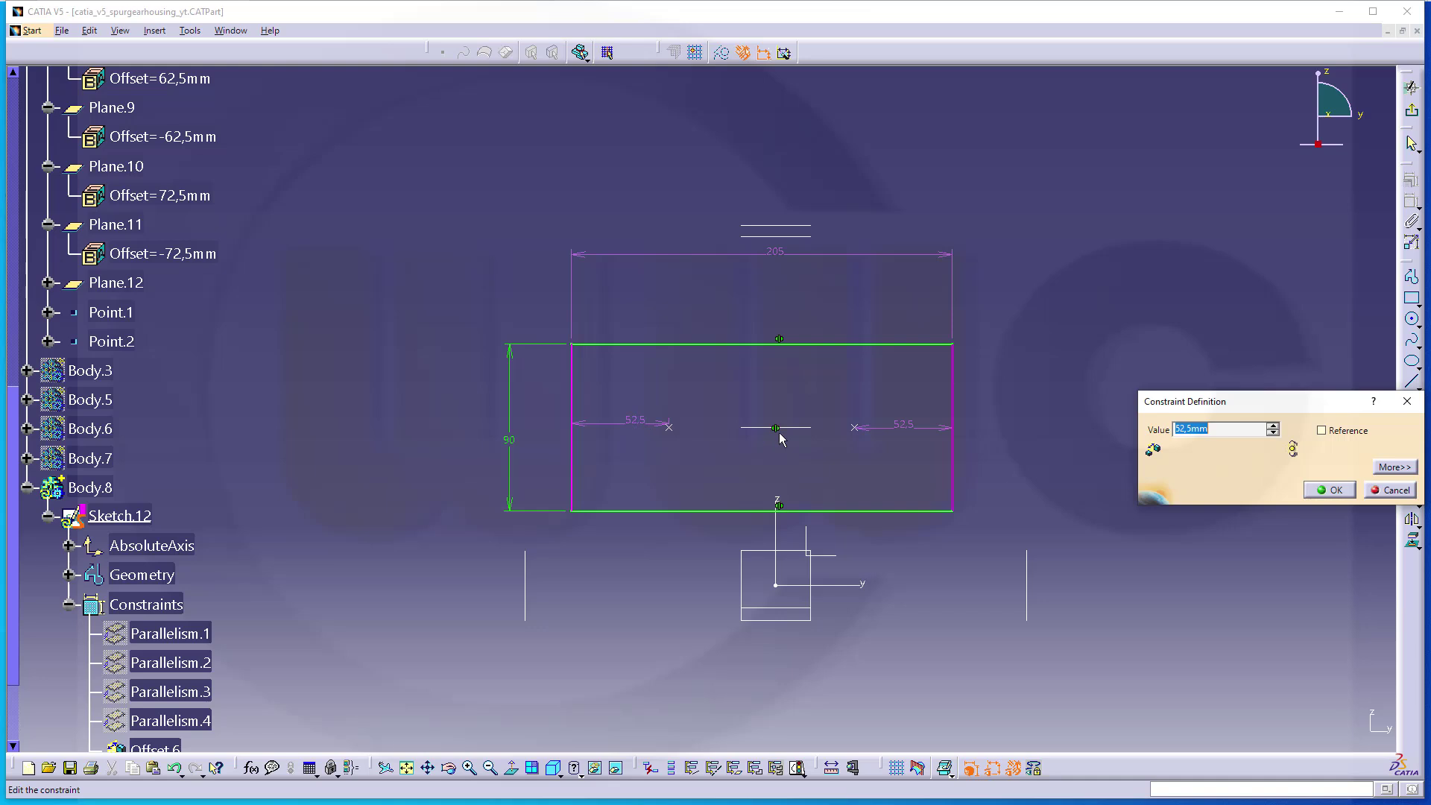
left_click(1321, 429)
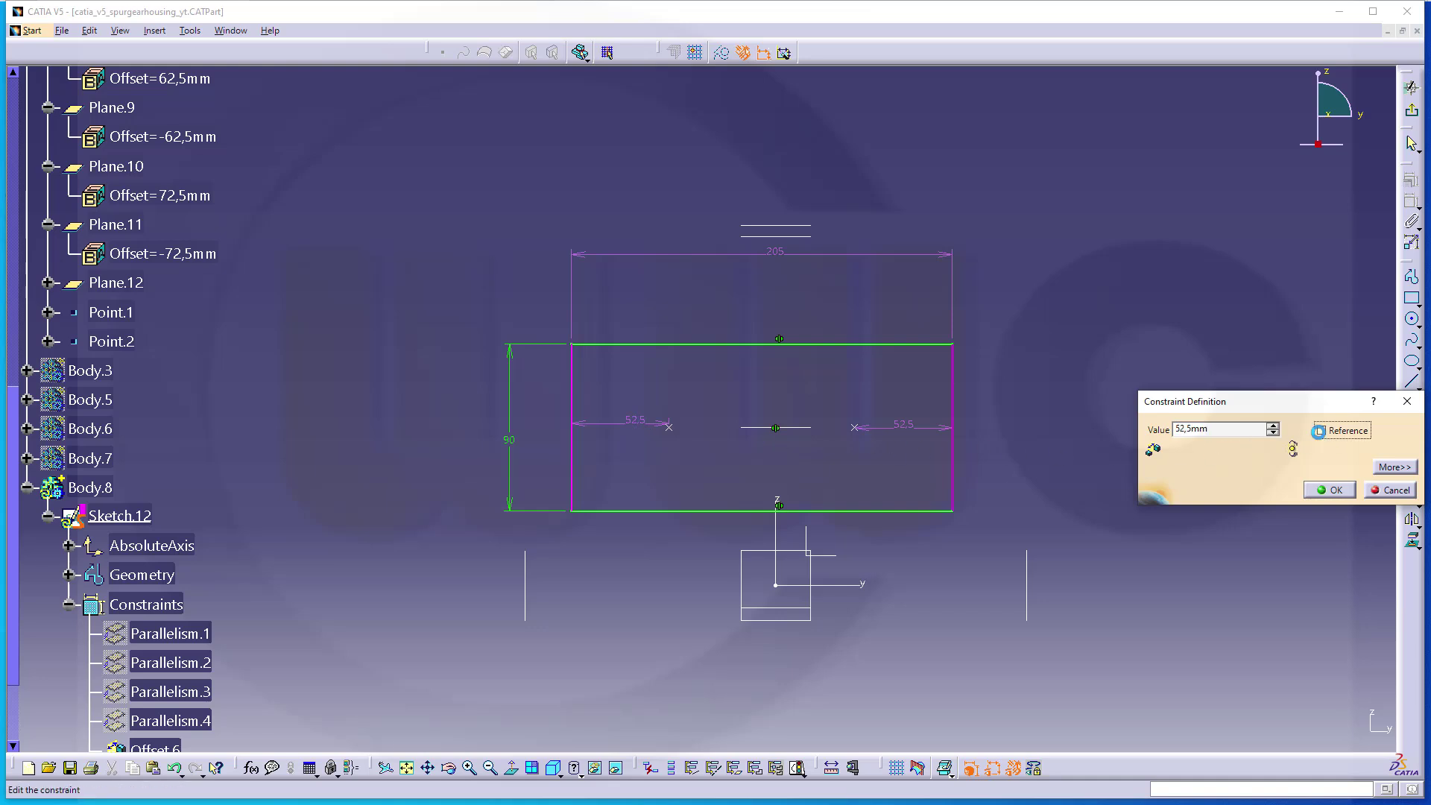
left_click(1320, 489)
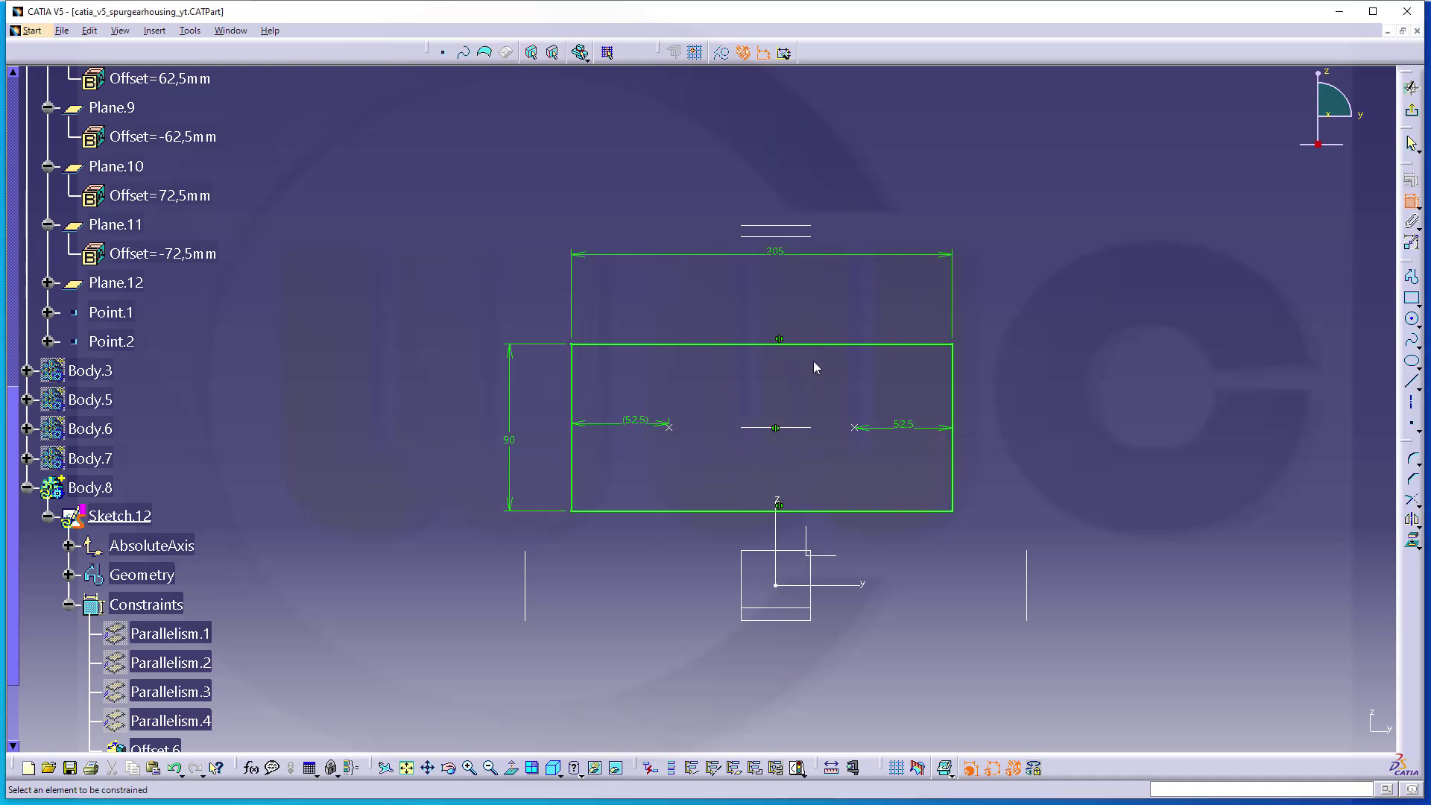
Step: Exit the rectangle sketch, collapse Body.8 in the tree and clear the selection
left_click(1411, 109)
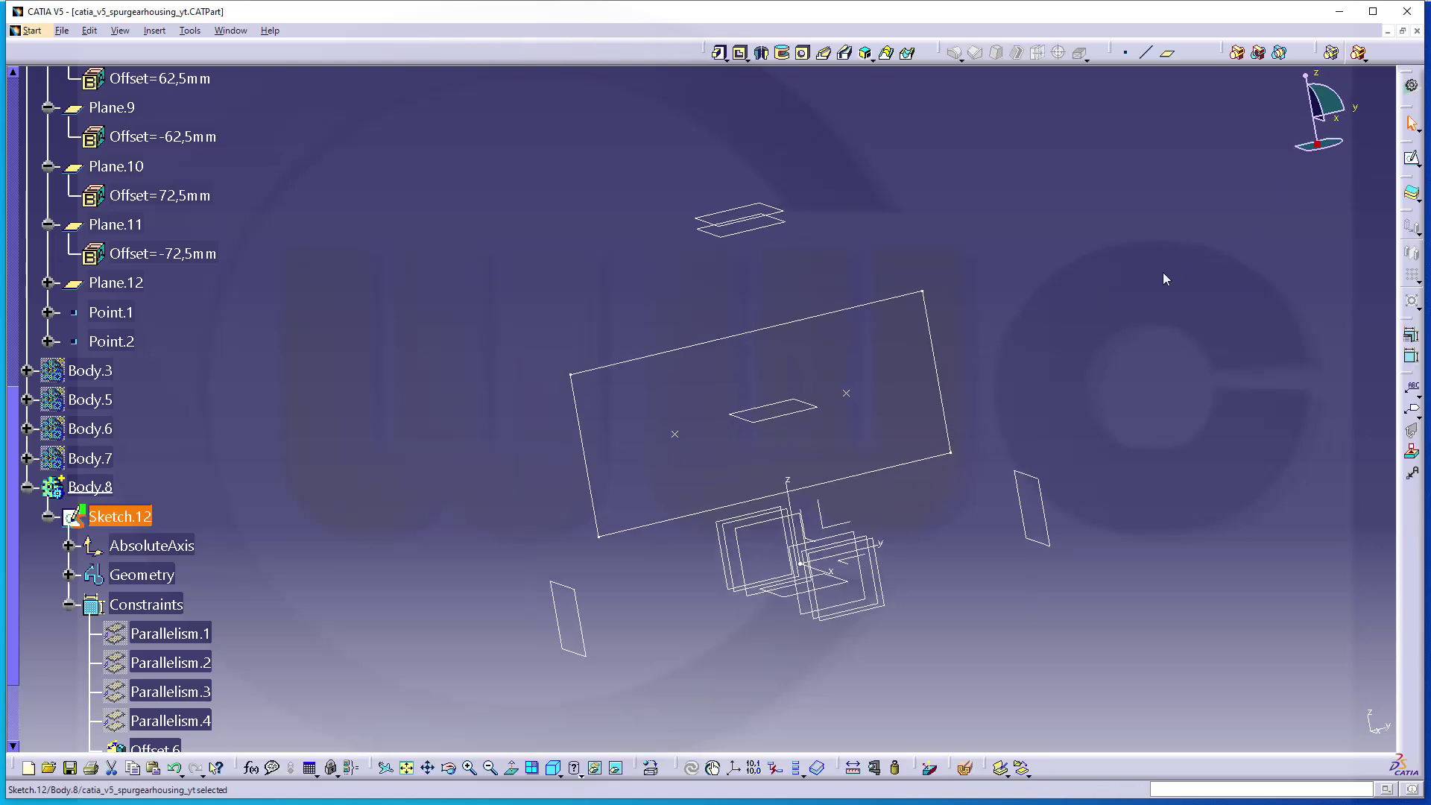
middle_click_drag(640, 307, 849, 433)
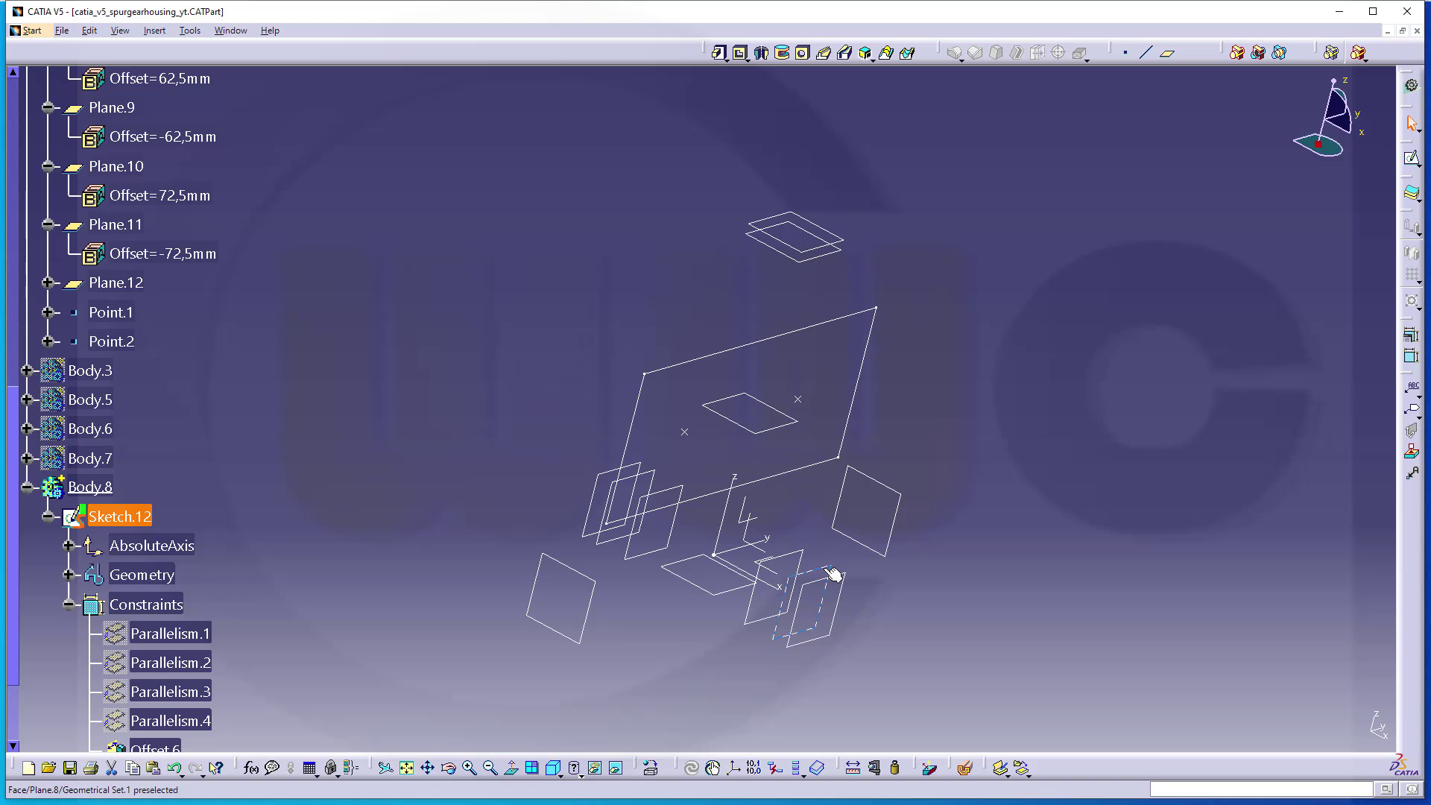
mouse_move(502, 481)
middle_mouse_down()
mouse_move(597, 521)
mouse_move(691, 532)
mouse_move(963, 455)
mouse_move(818, 402)
middle_mouse_up()
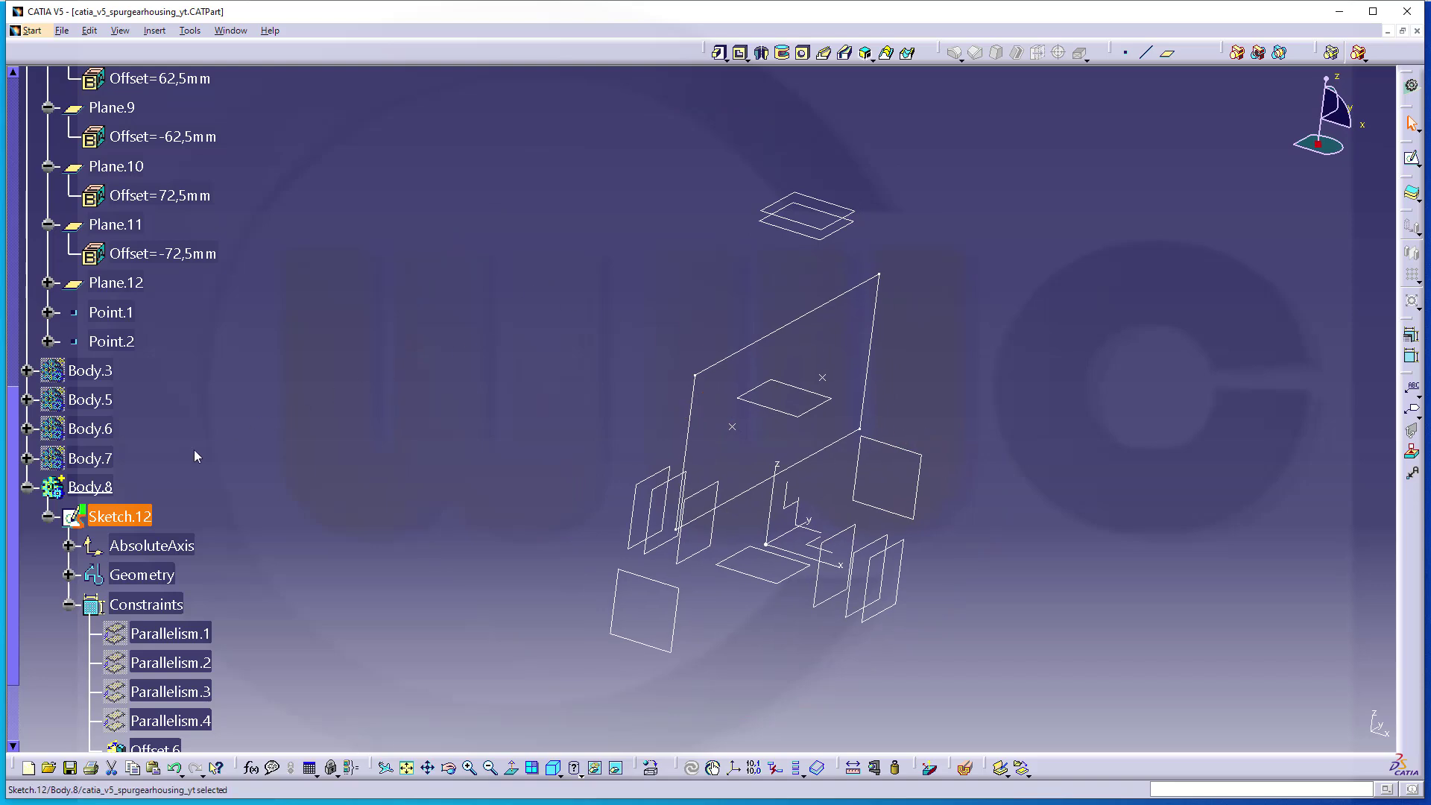
scroll(197, 450, "down", 2)
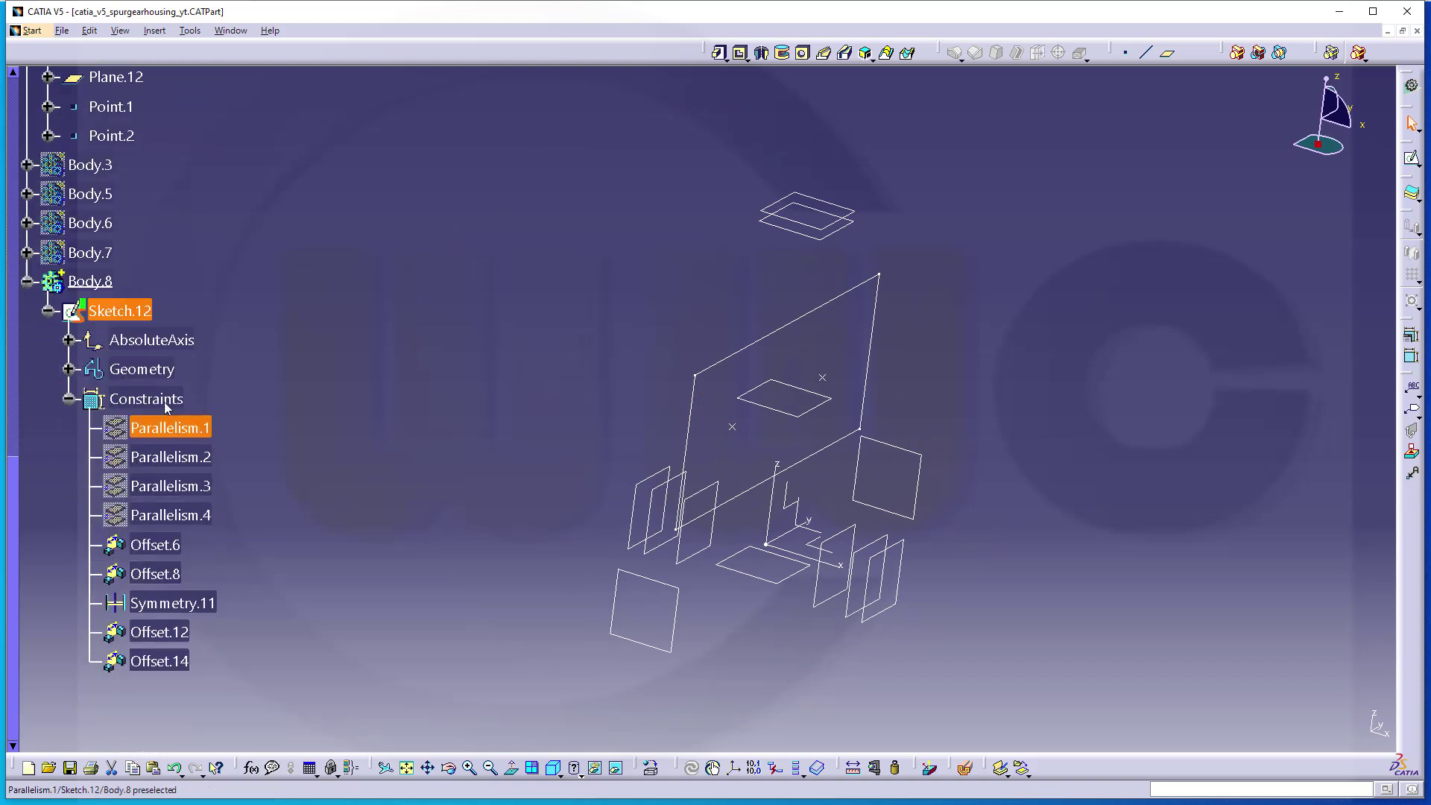
left_click(27, 282)
left_click(195, 270)
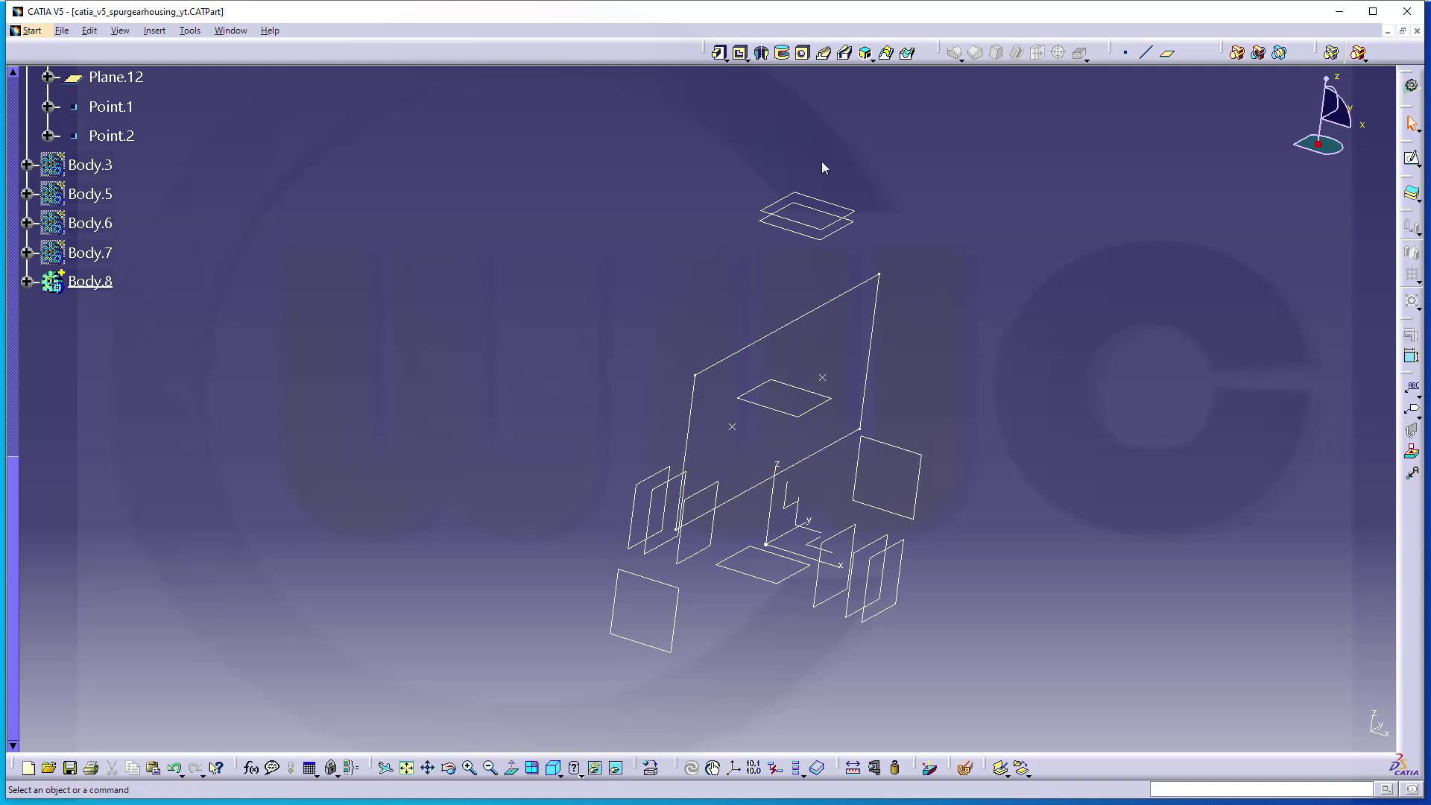
Step: Set up a pad of Sketch.12 with its first limit up to Plane.8 and an offset of -2,5 mm
left_click(719, 52)
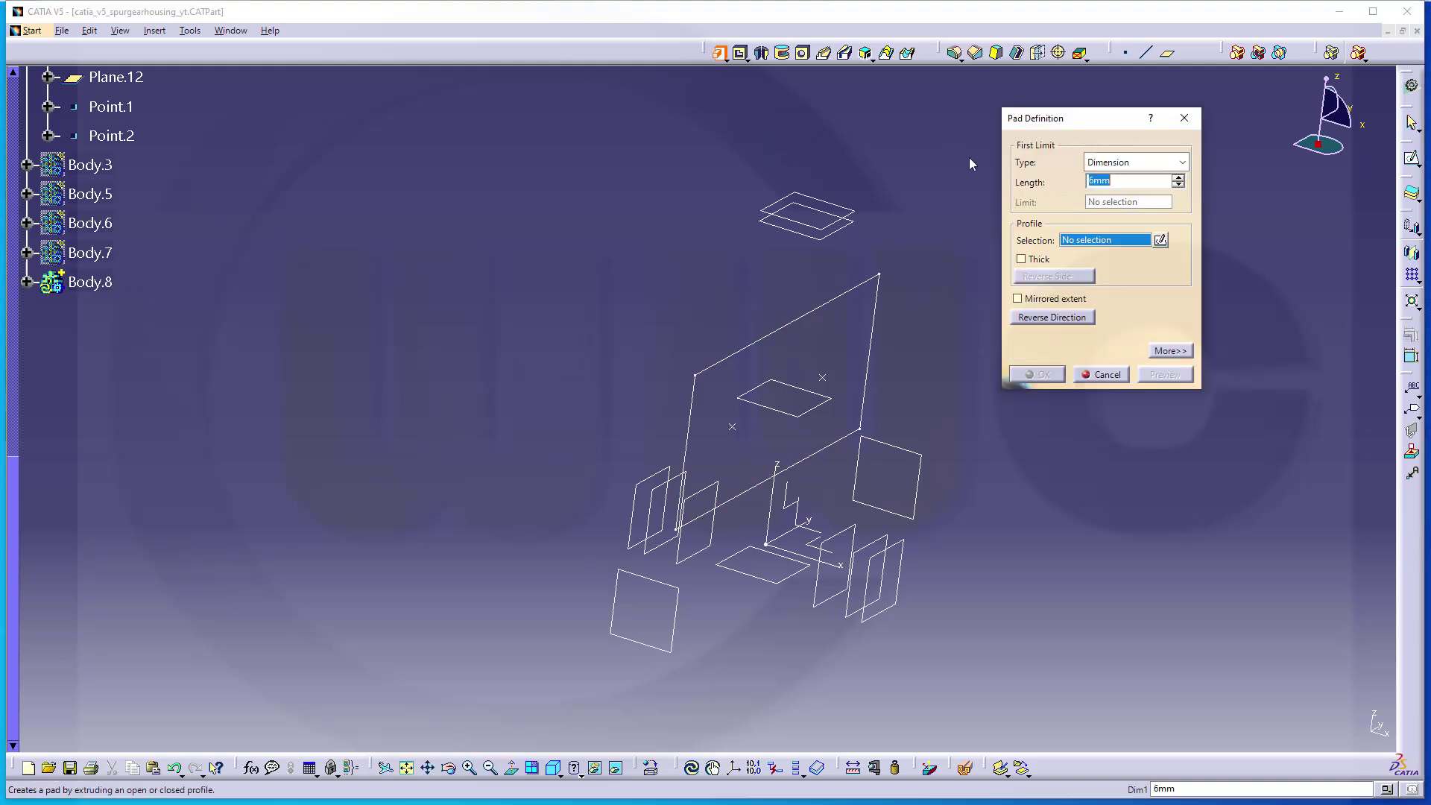
left_click(1182, 162)
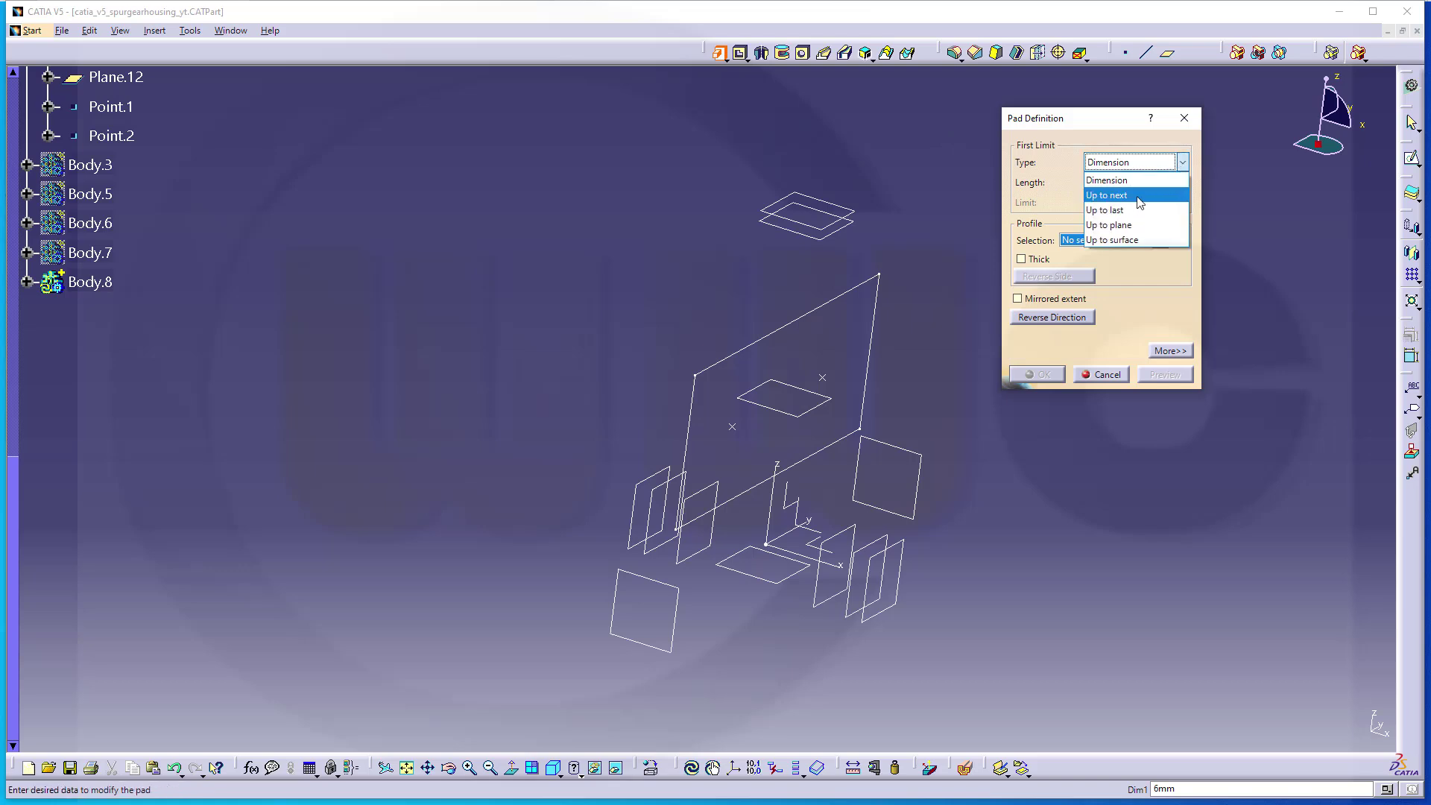
left_click(1121, 225)
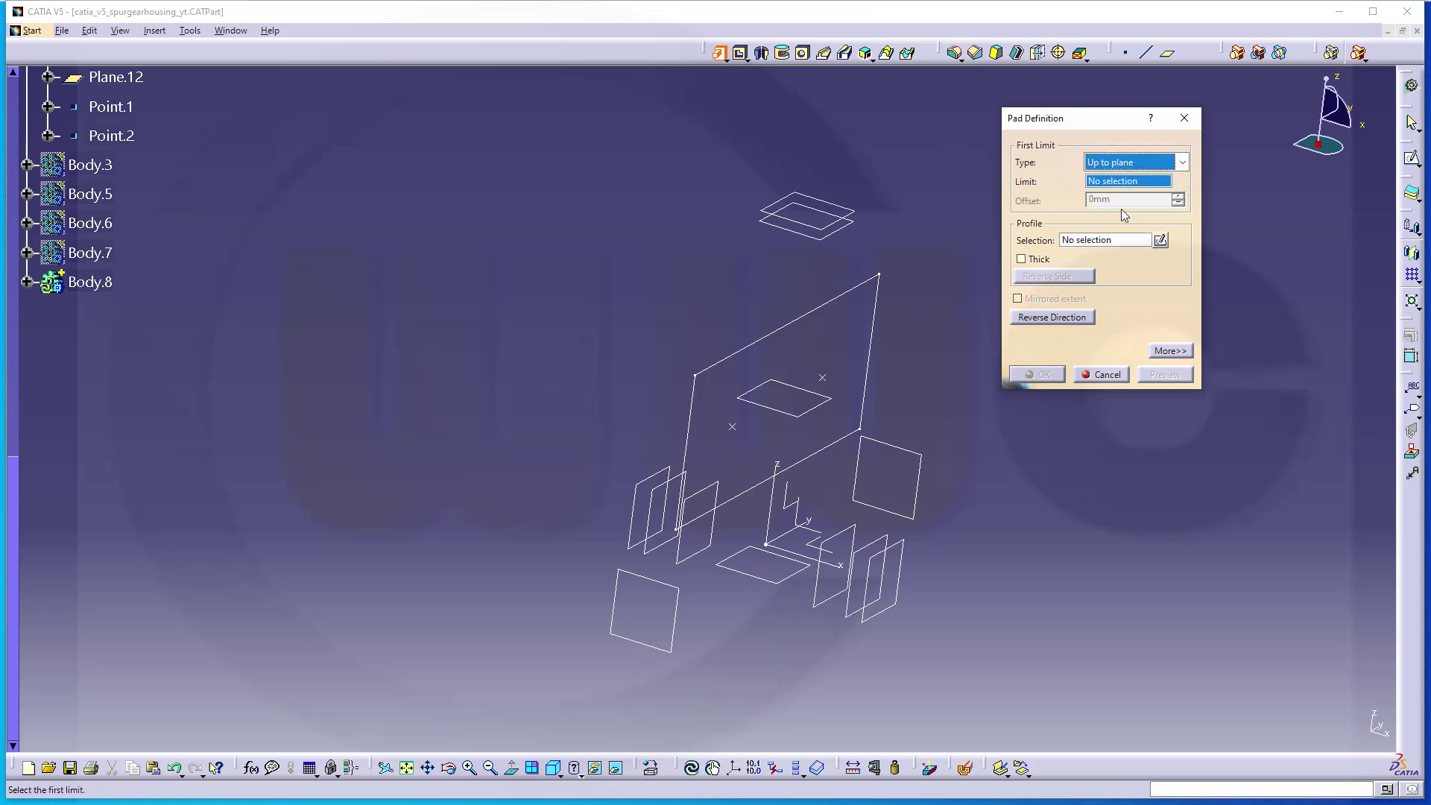
left_click(875, 550)
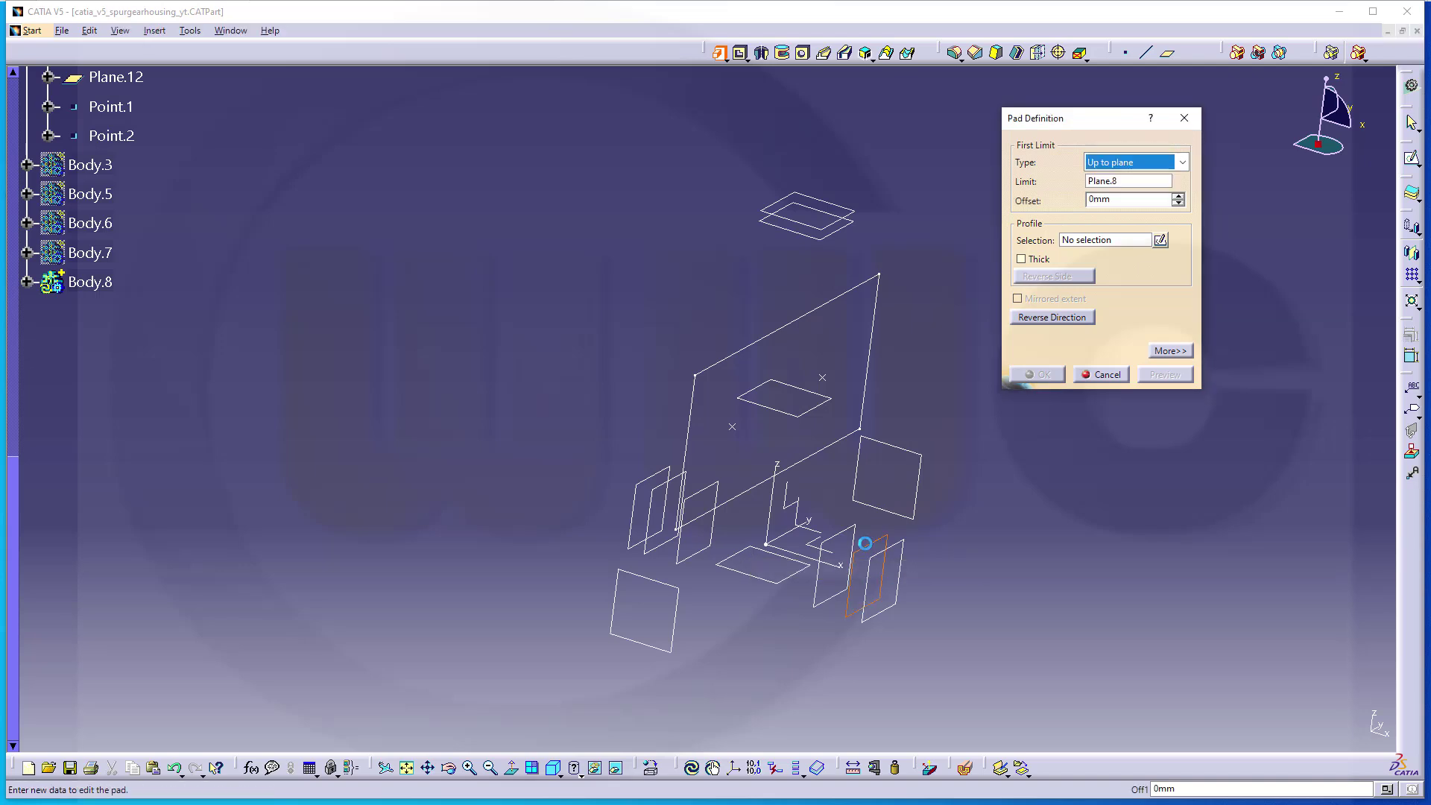
double_click(1125, 198)
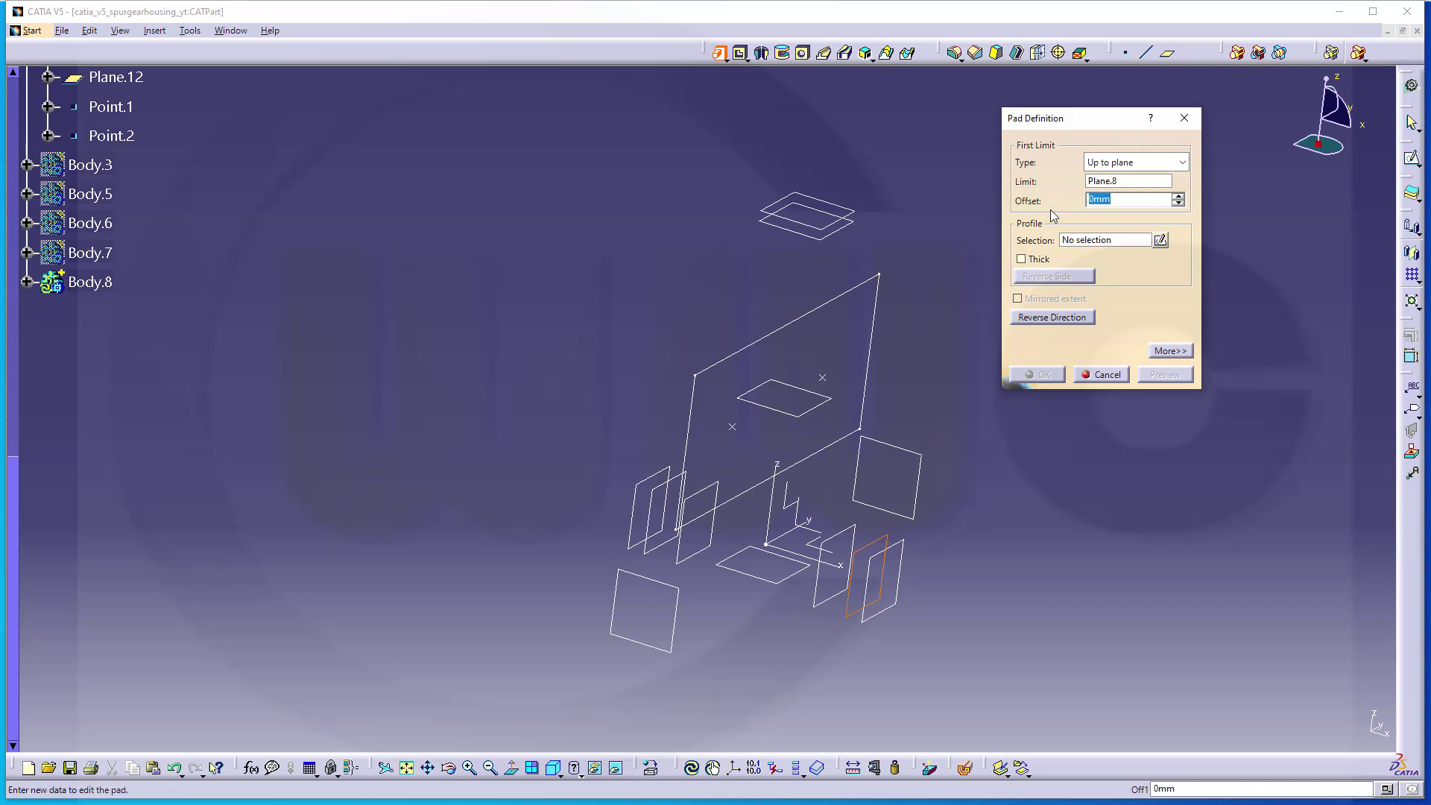
type("-")
key("Return")
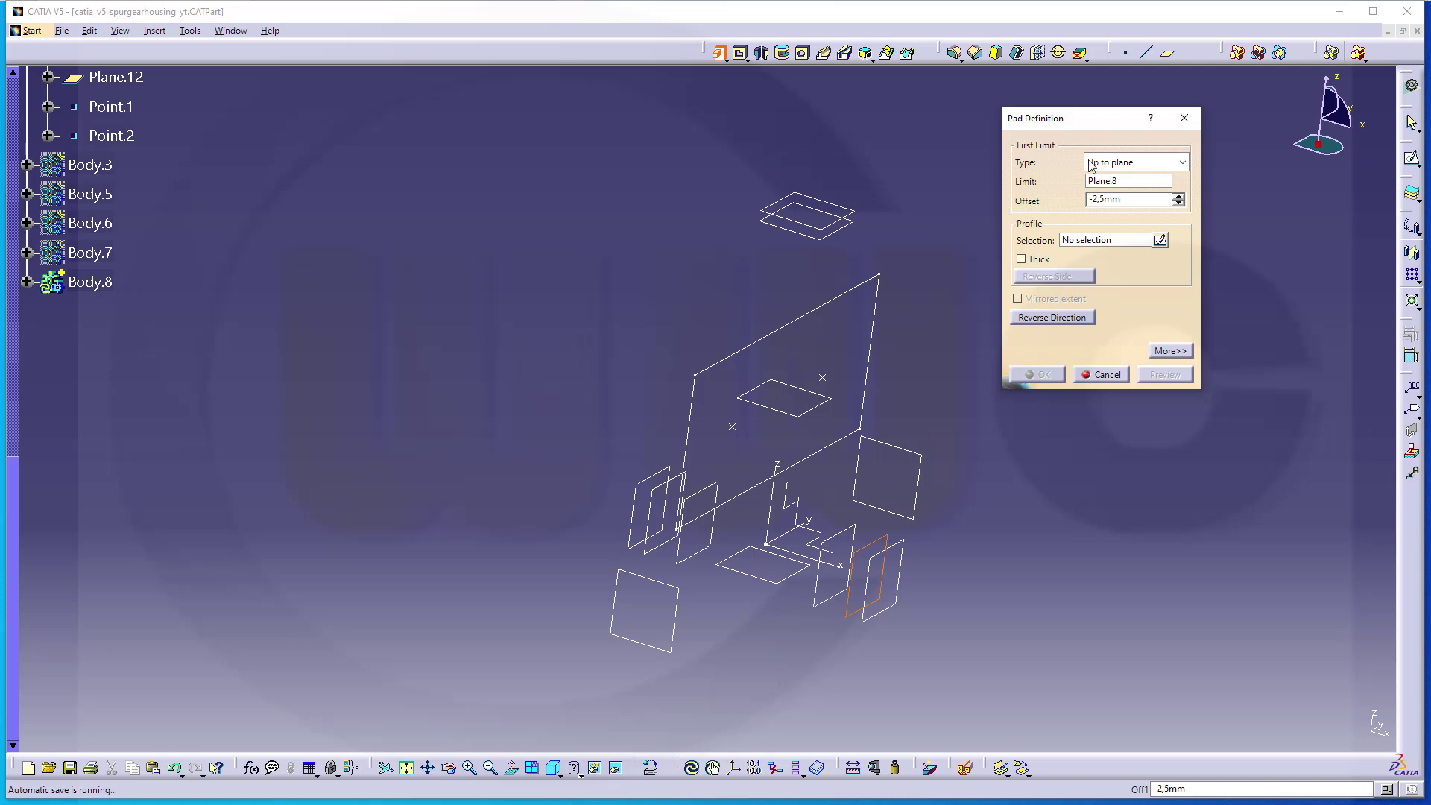
left_click(1079, 240)
left_click(808, 309)
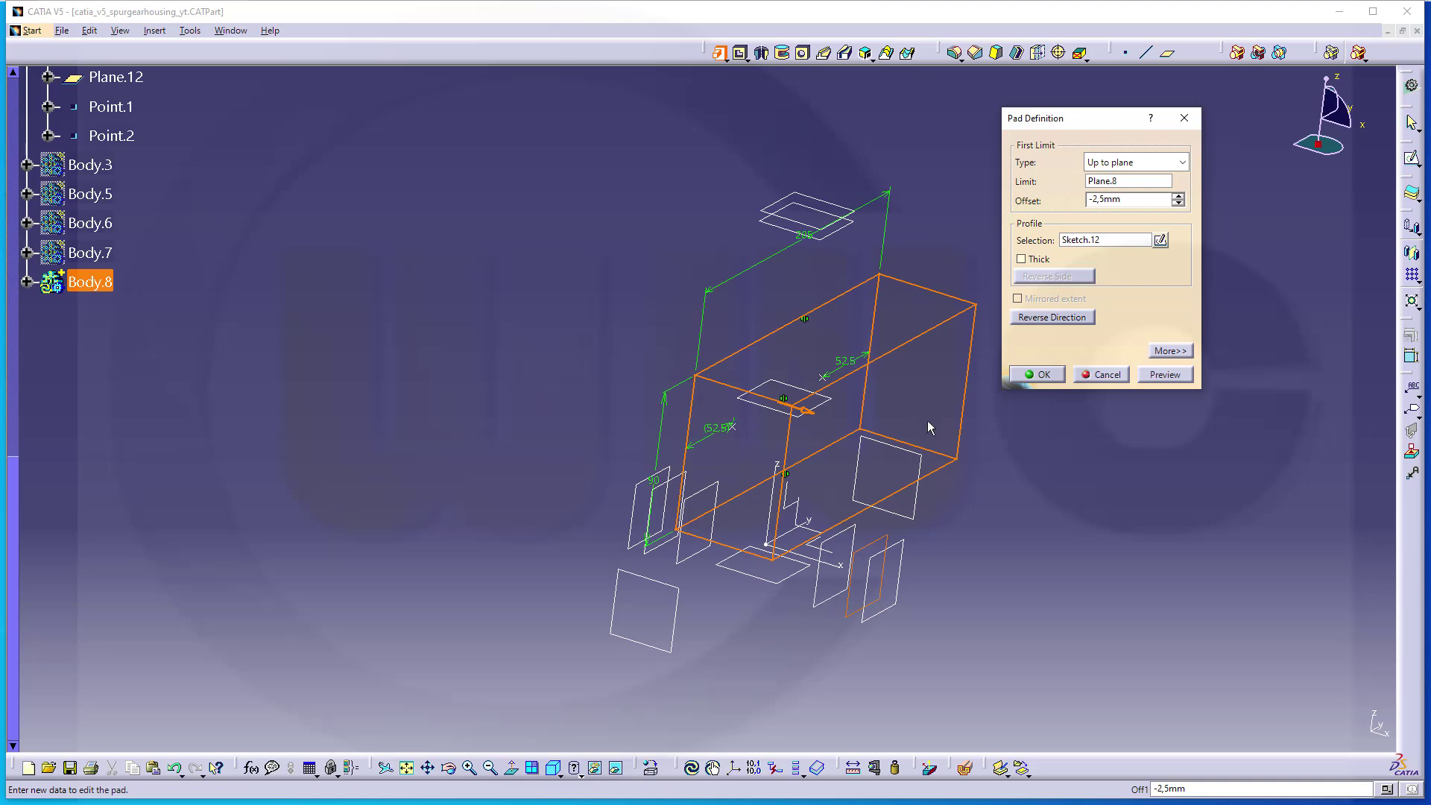
Step: Expand the pad definition to include a second limit and set it up to Plane.9
mouse_move(936, 597)
middle_mouse_down()
mouse_move(993, 502)
mouse_move(968, 504)
middle_mouse_up()
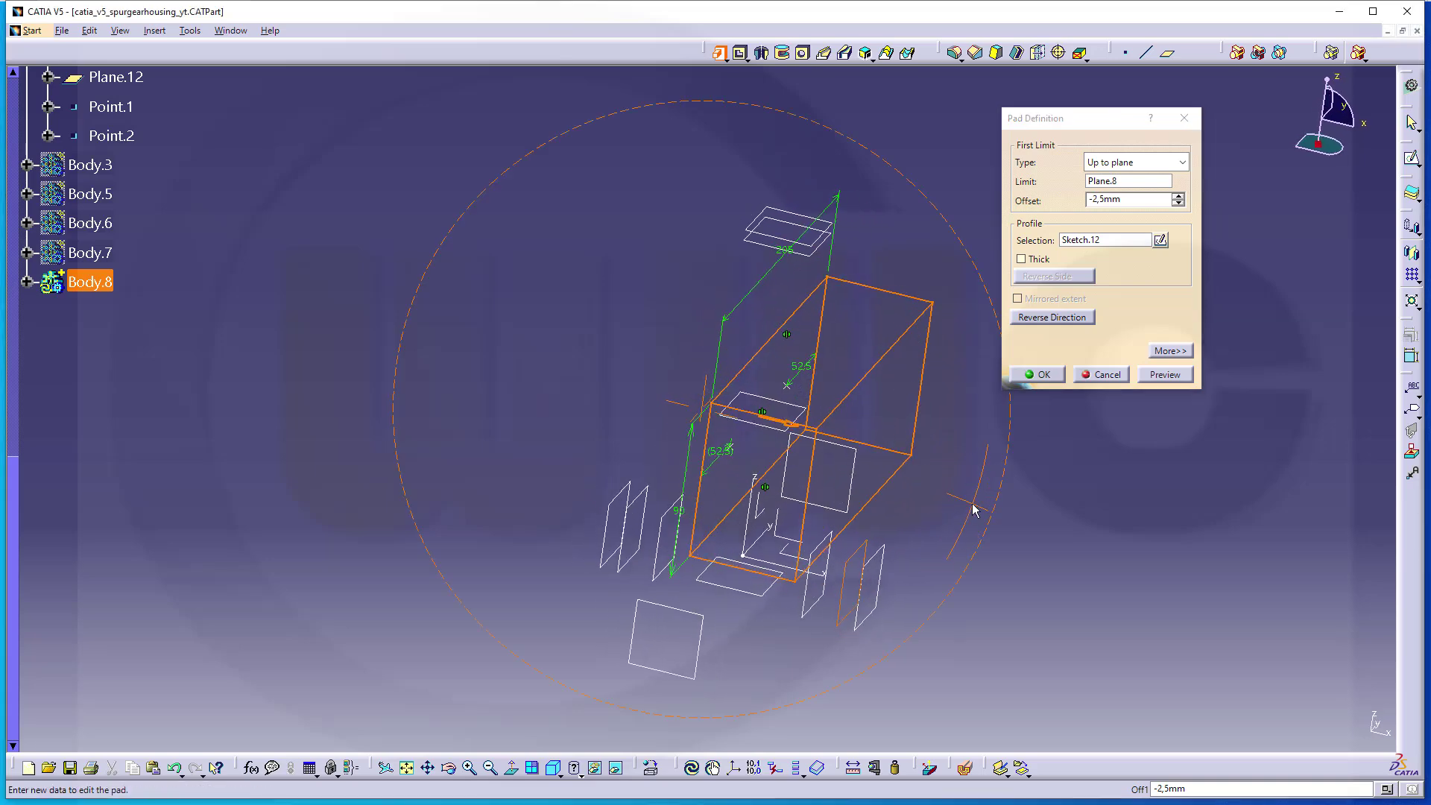
middle_click_drag(728, 369, 768, 419)
left_click(1159, 350)
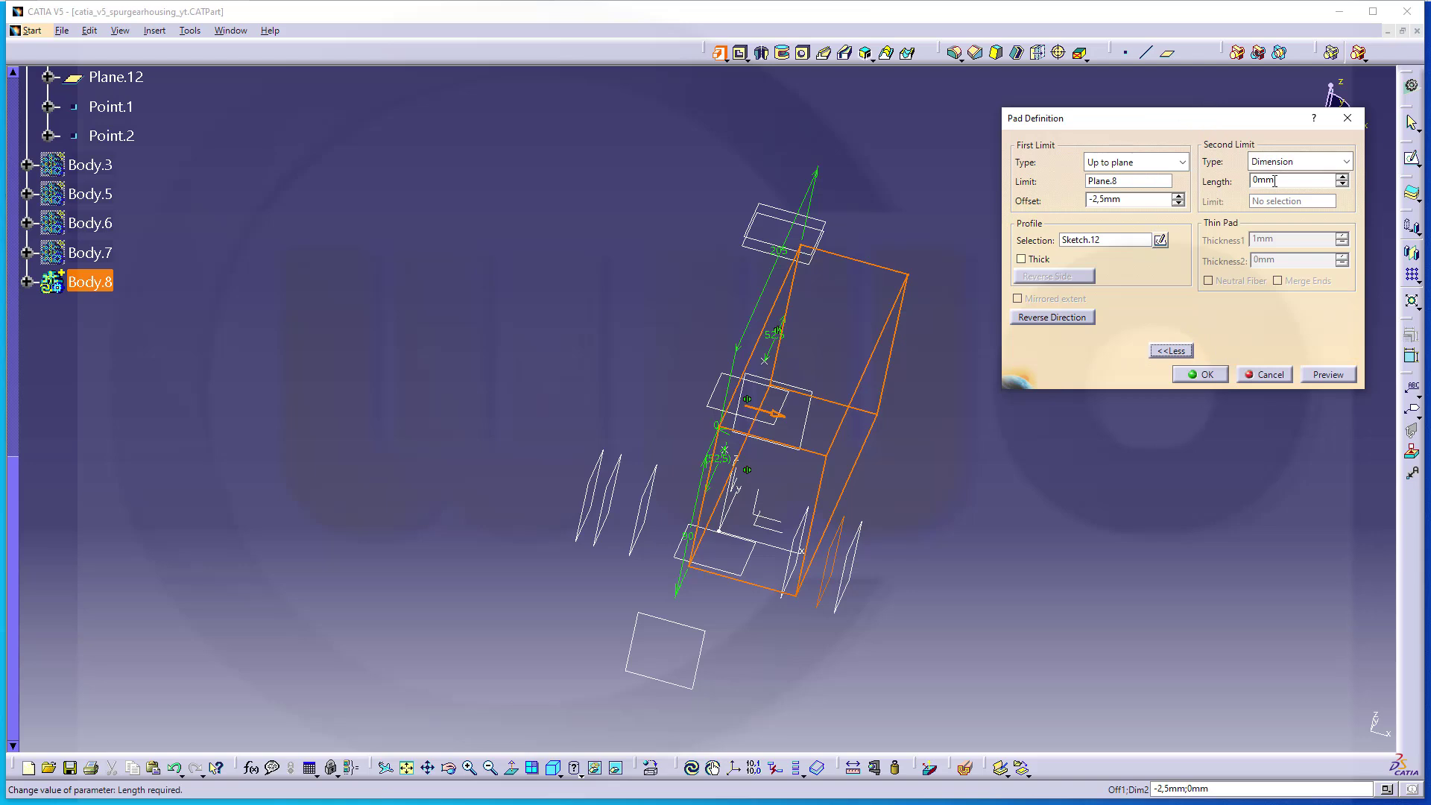
left_click(1300, 161)
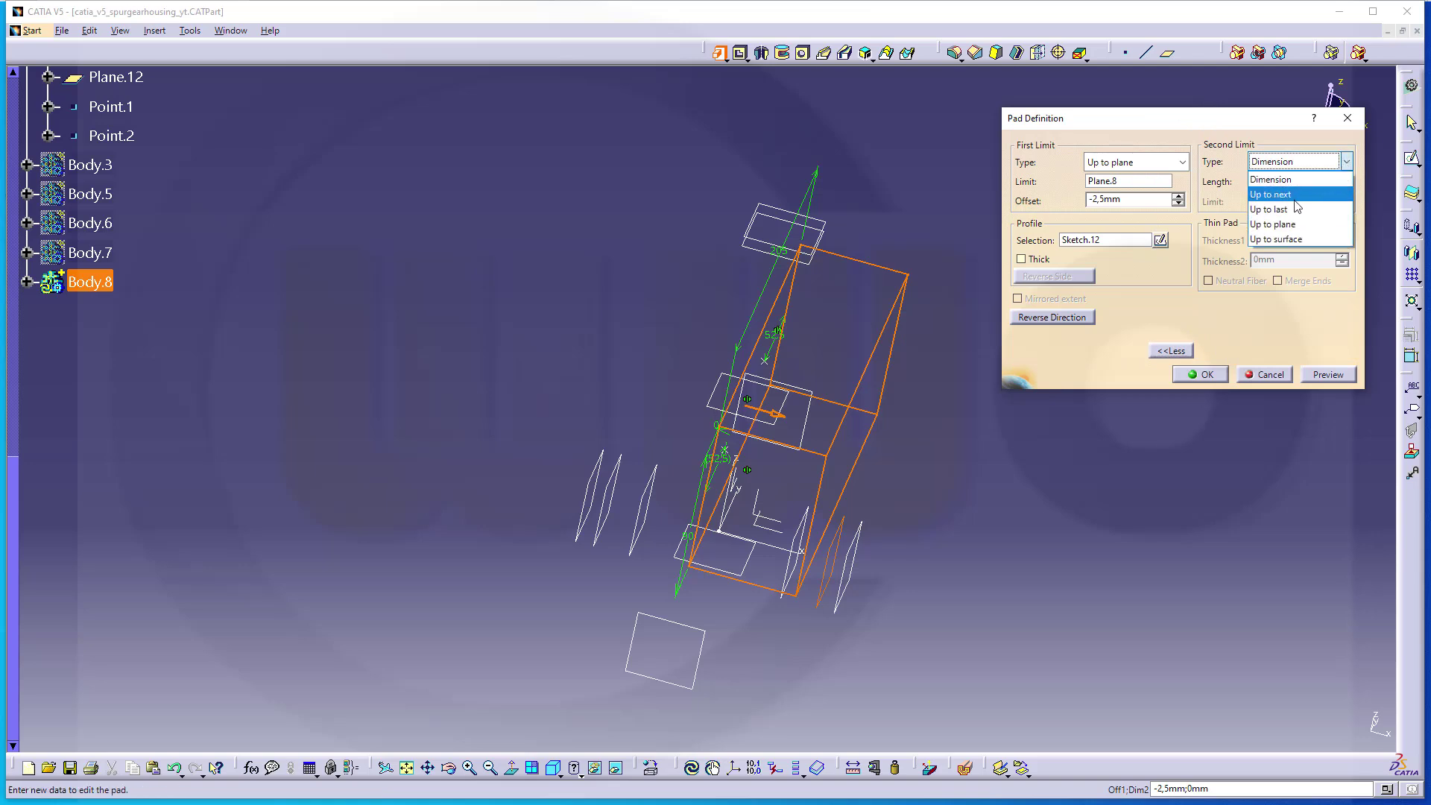
left_click(1283, 224)
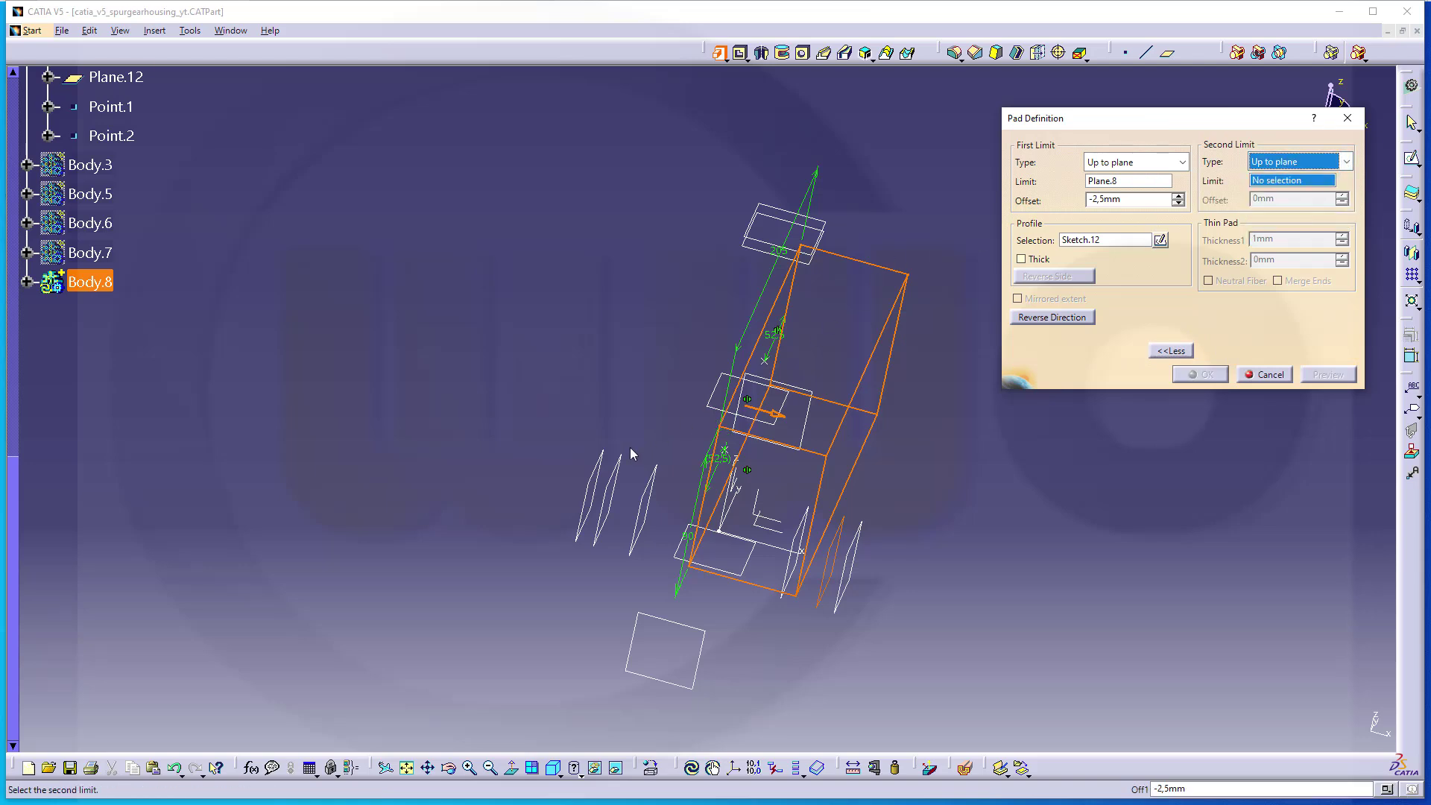
left_click(626, 472)
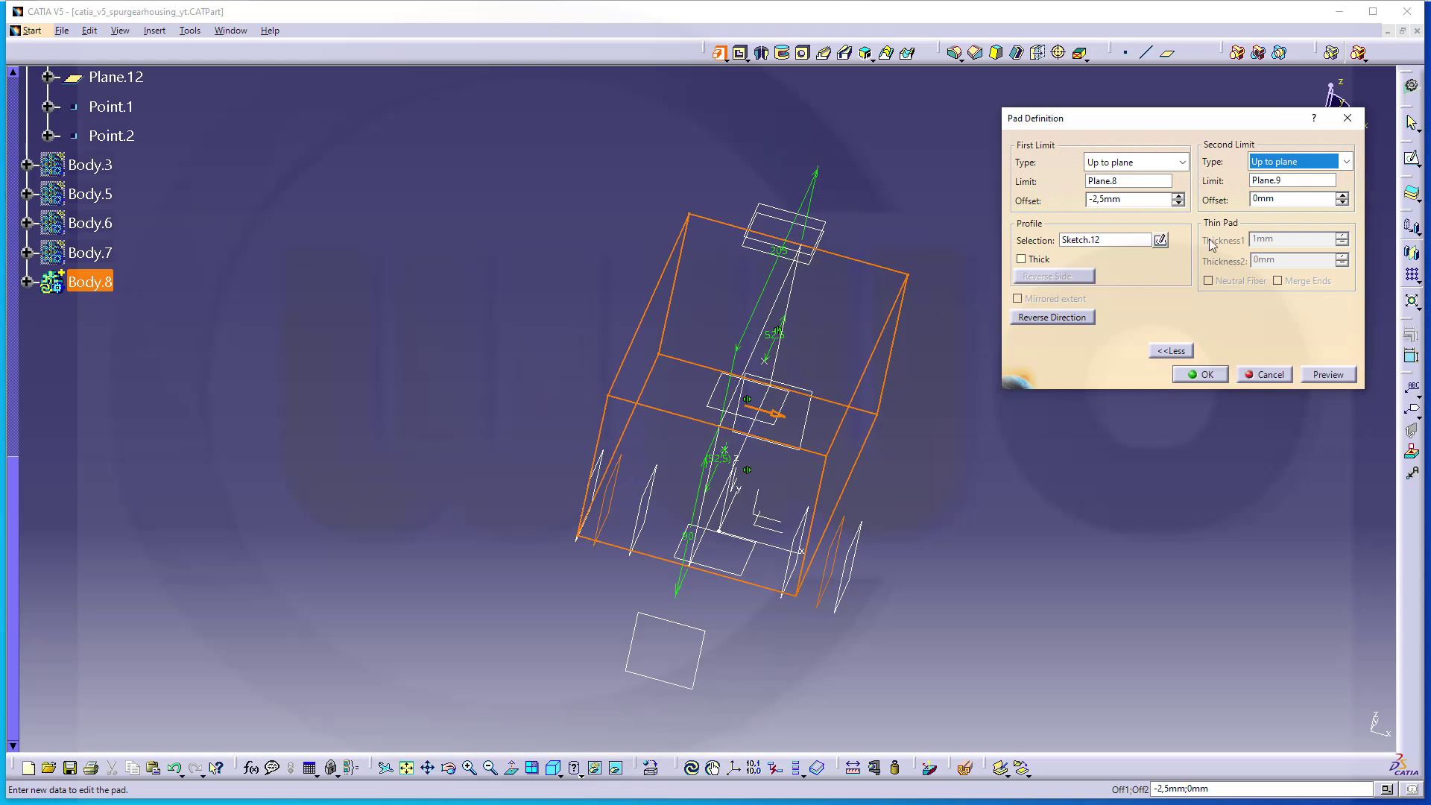
Step: Set the second limit's offset to -2,5 mm and create the pad
double_click(1288, 197)
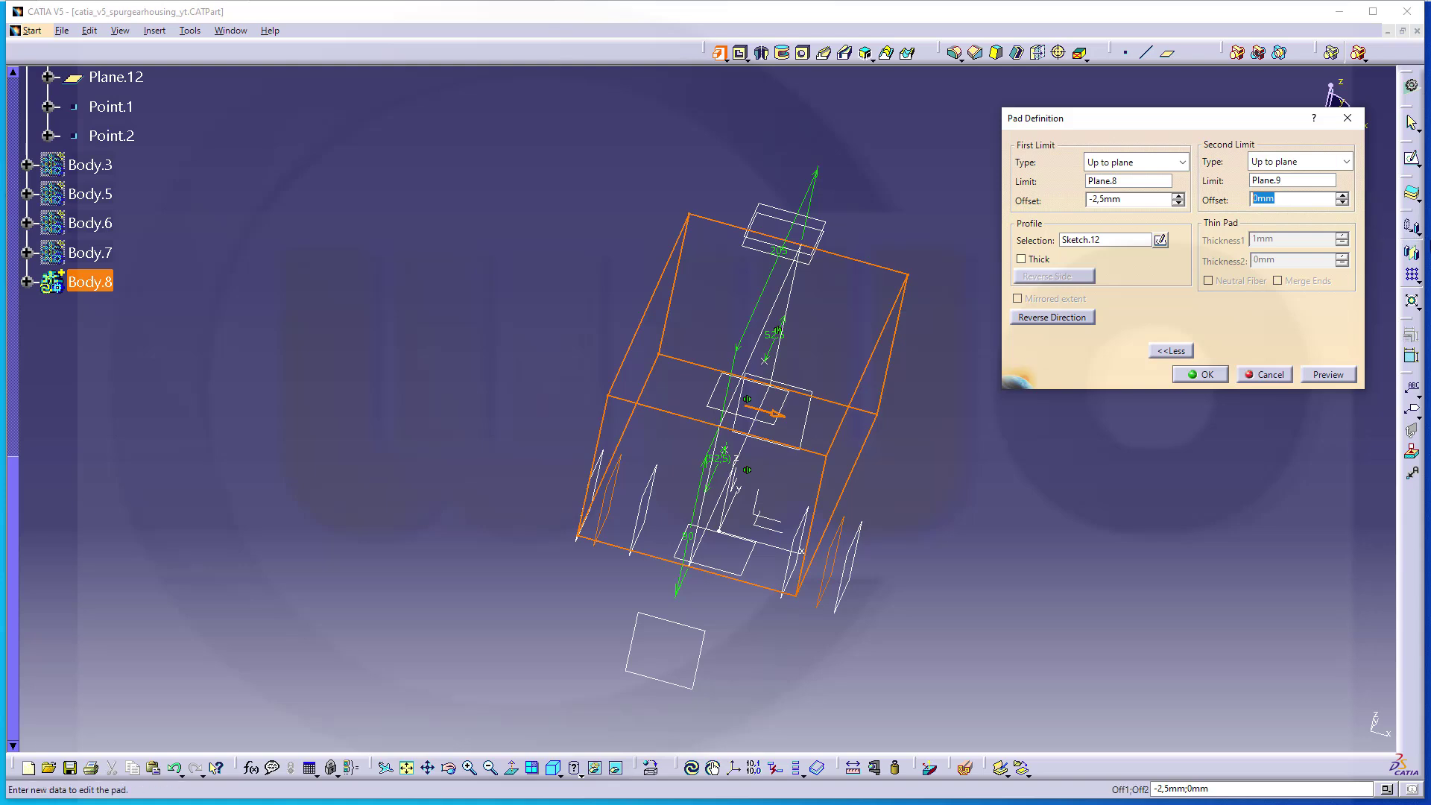
type("2,5")
key("Return")
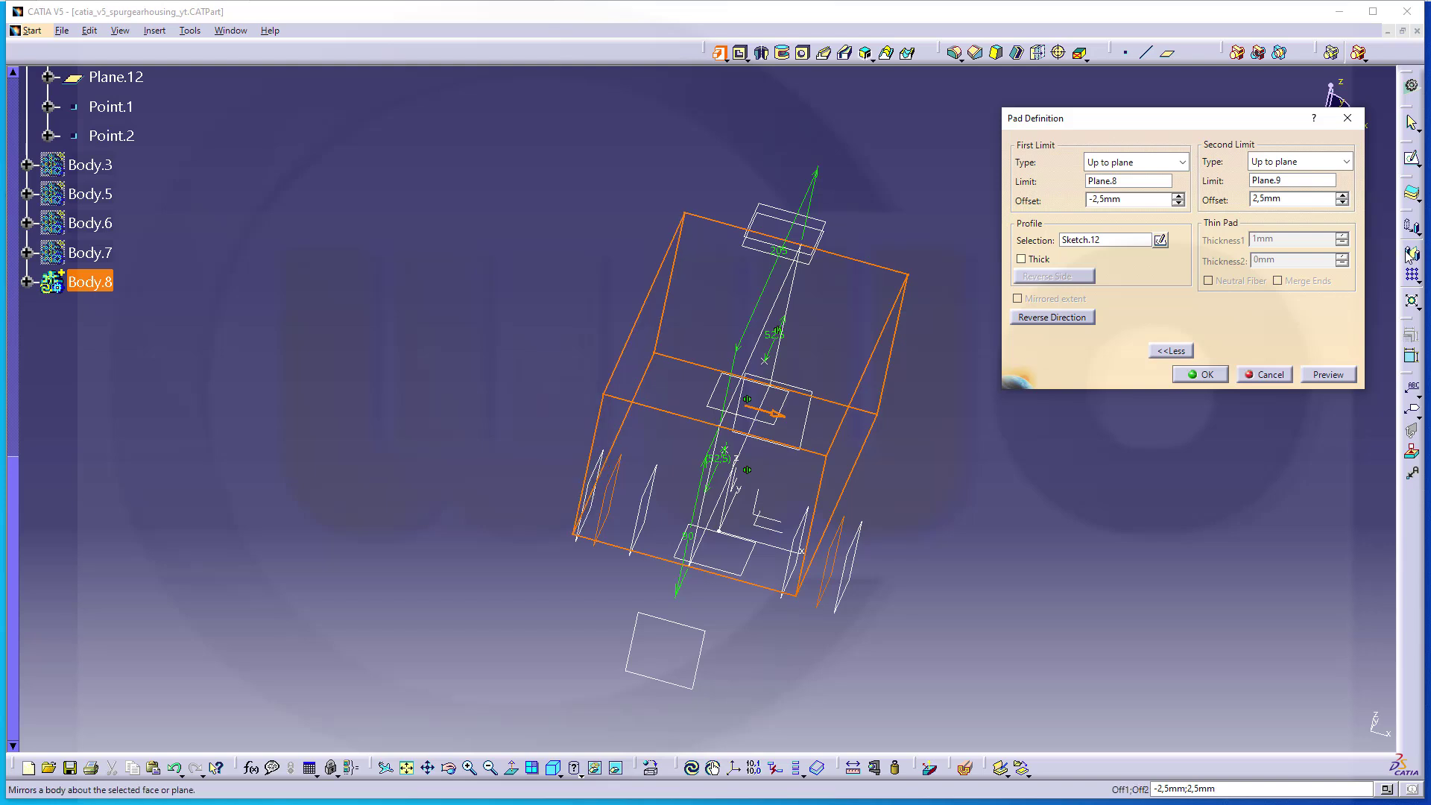
left_click(1254, 199)
type("-")
key("Return")
middle_click_drag(781, 381, 709, 329)
left_click(1208, 374)
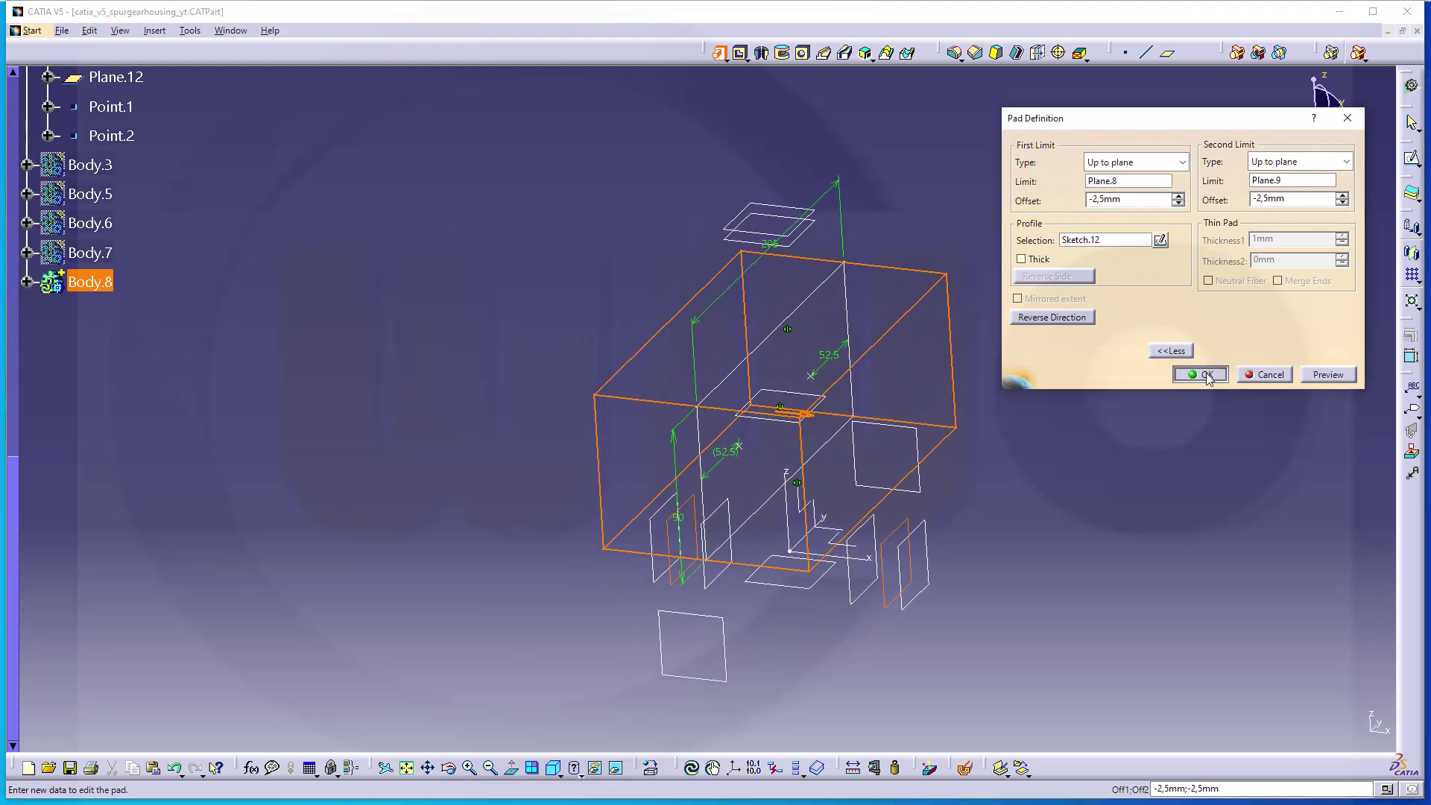
Step: Hide Body.8 and insert a new body into the part
middle_click_drag(1051, 388, 834, 355)
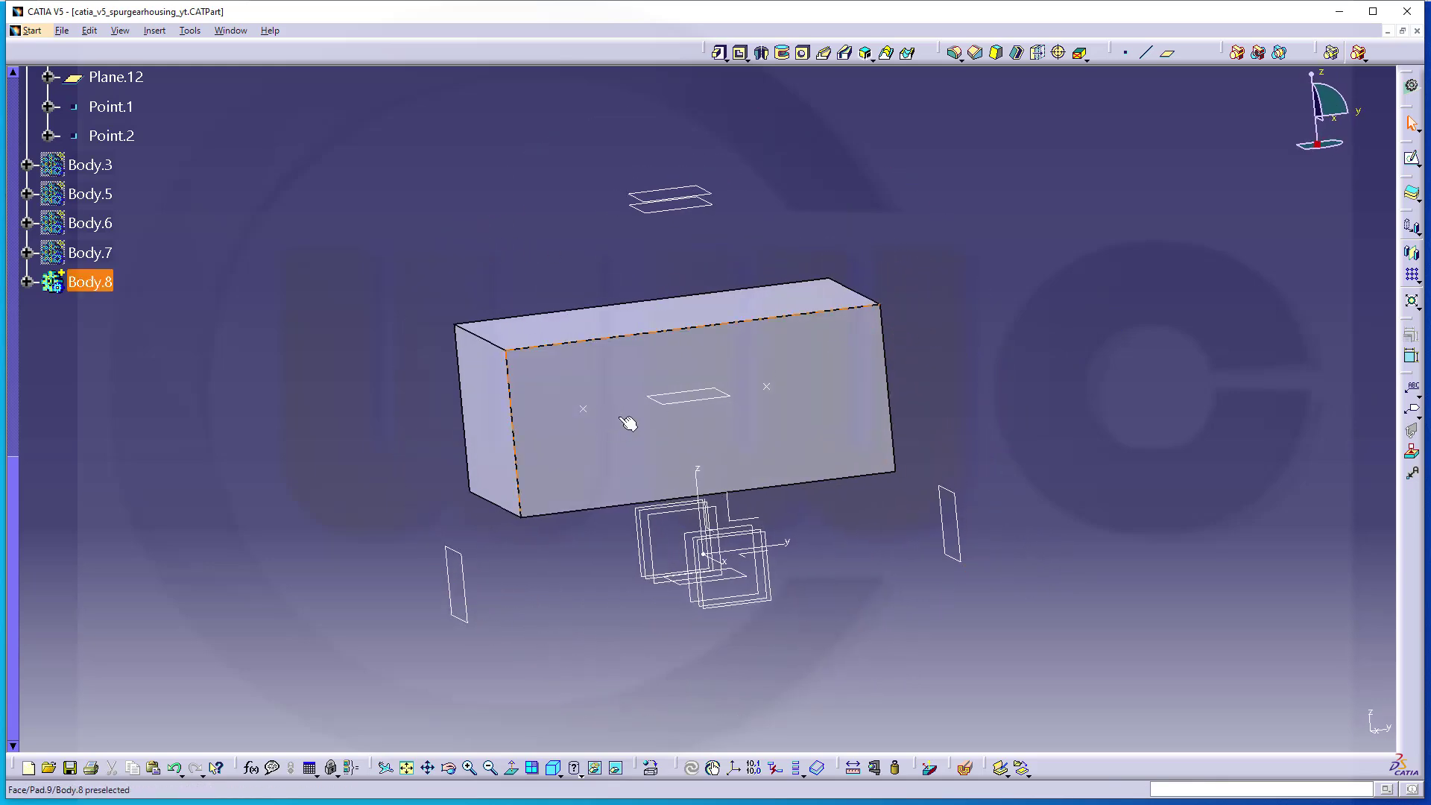
right_click(79, 283)
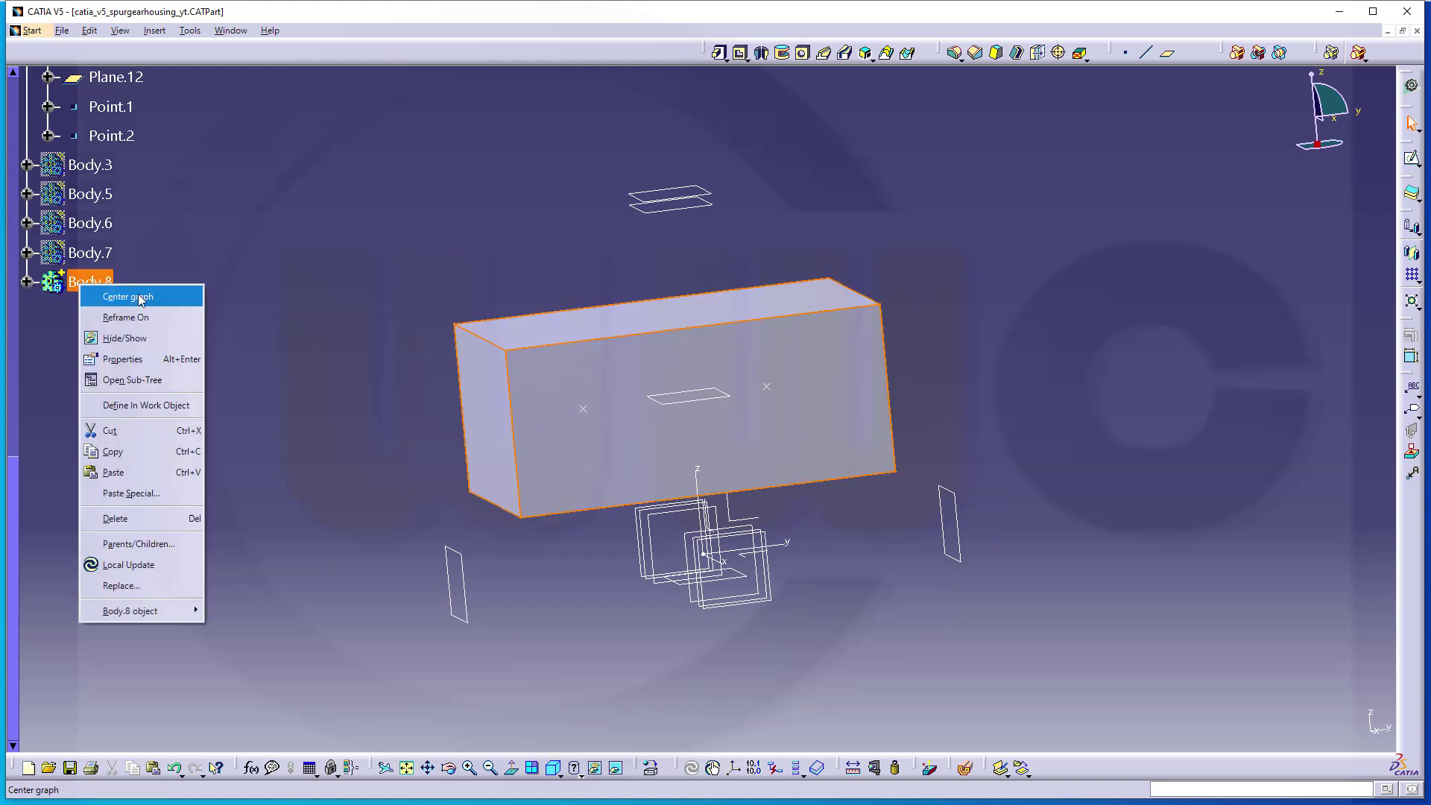
left_click(133, 336)
left_click(152, 31)
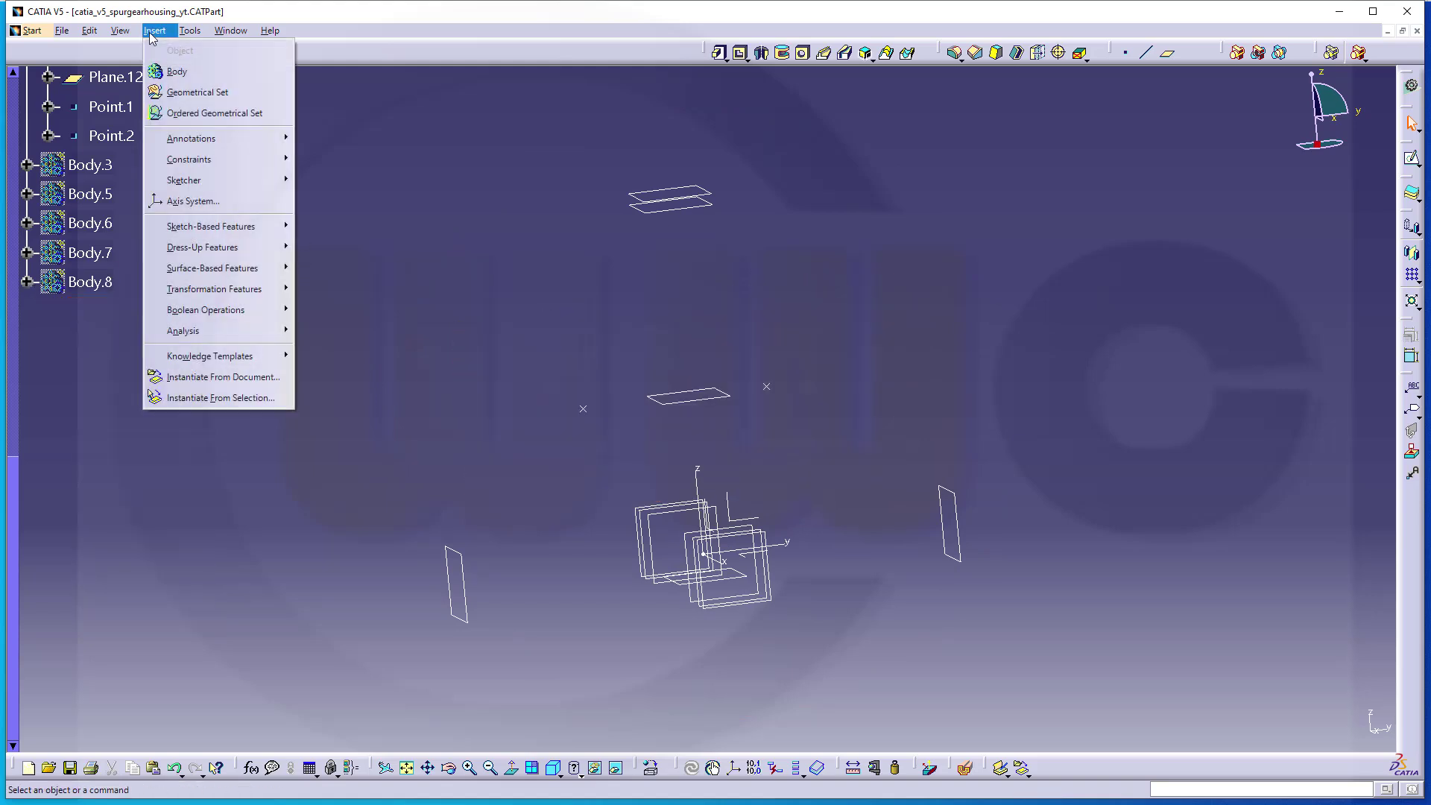
left_click(170, 66)
Step: Create a positioned sketch in Body.9 on the XY plane of the absolute axis system with implicit origin and orientation
middle_click_drag(401, 288, 786, 568)
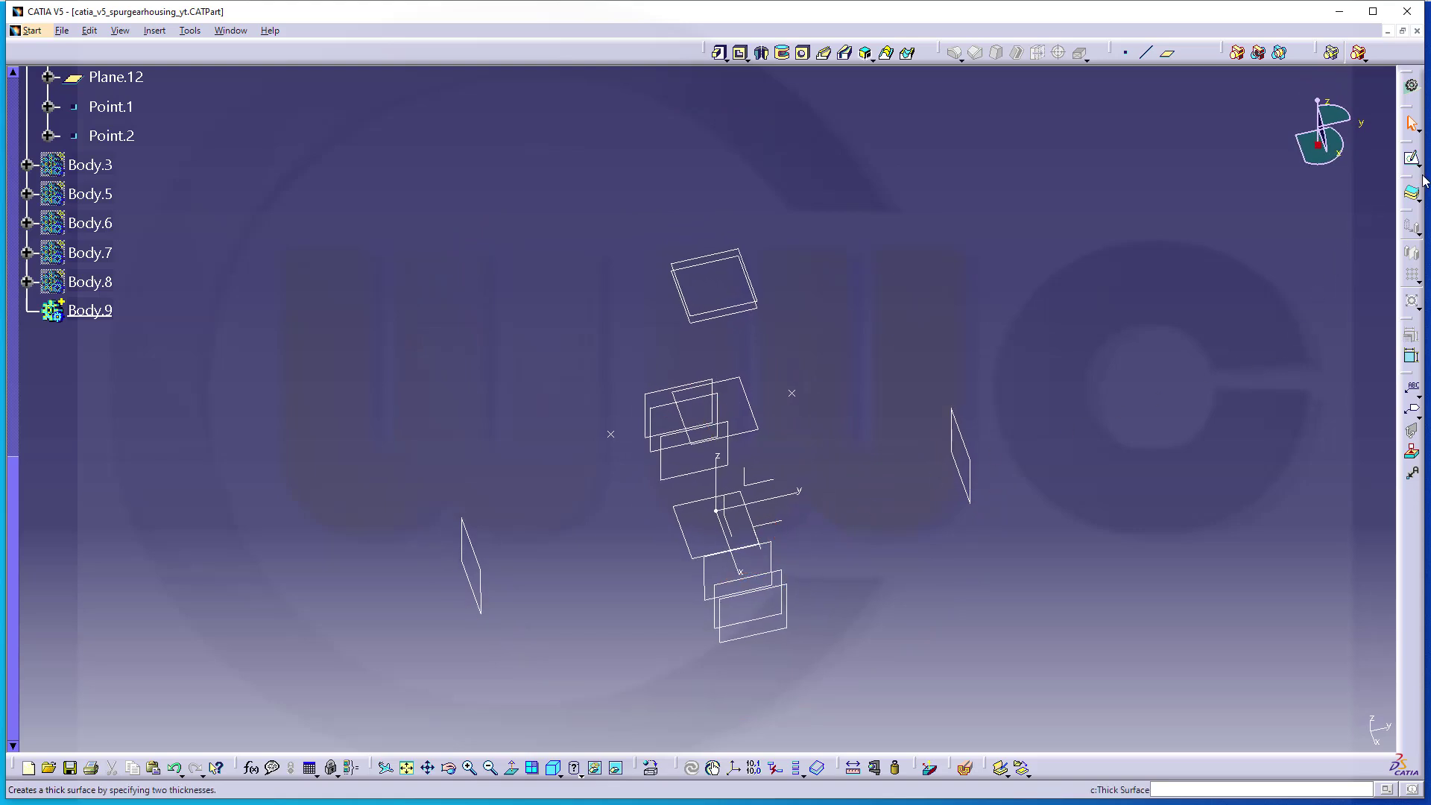
left_click(1418, 166)
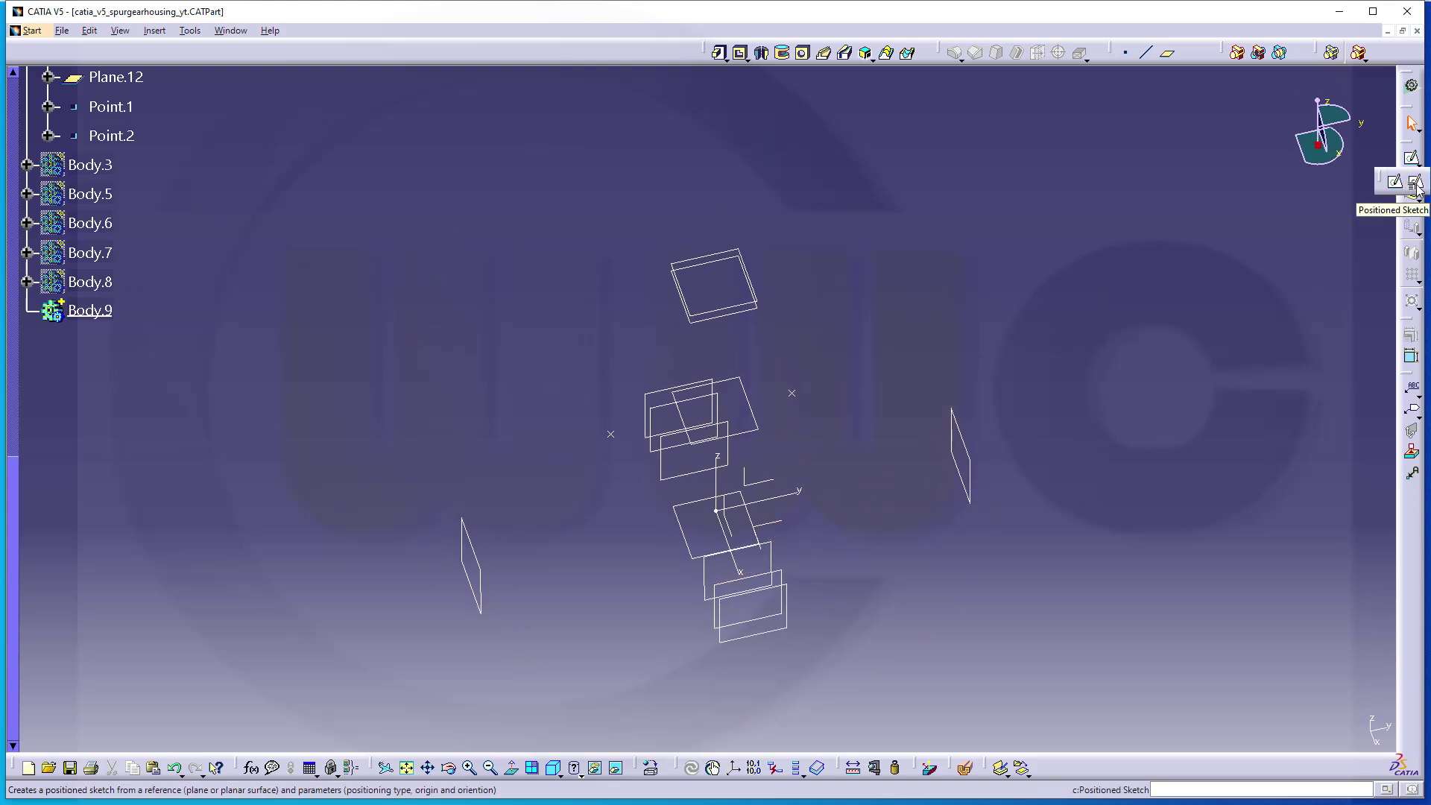
left_click(1416, 193)
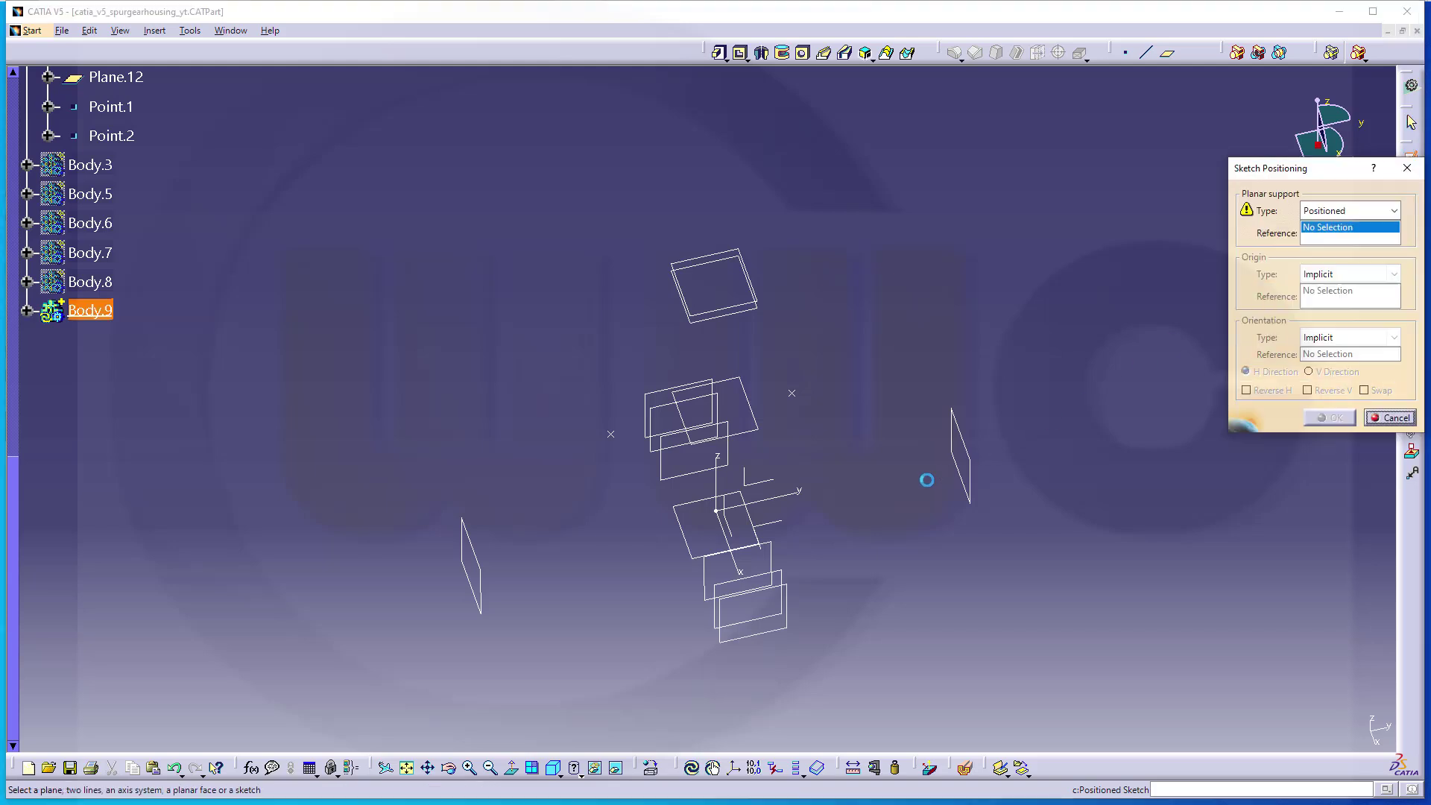
left_click(789, 529)
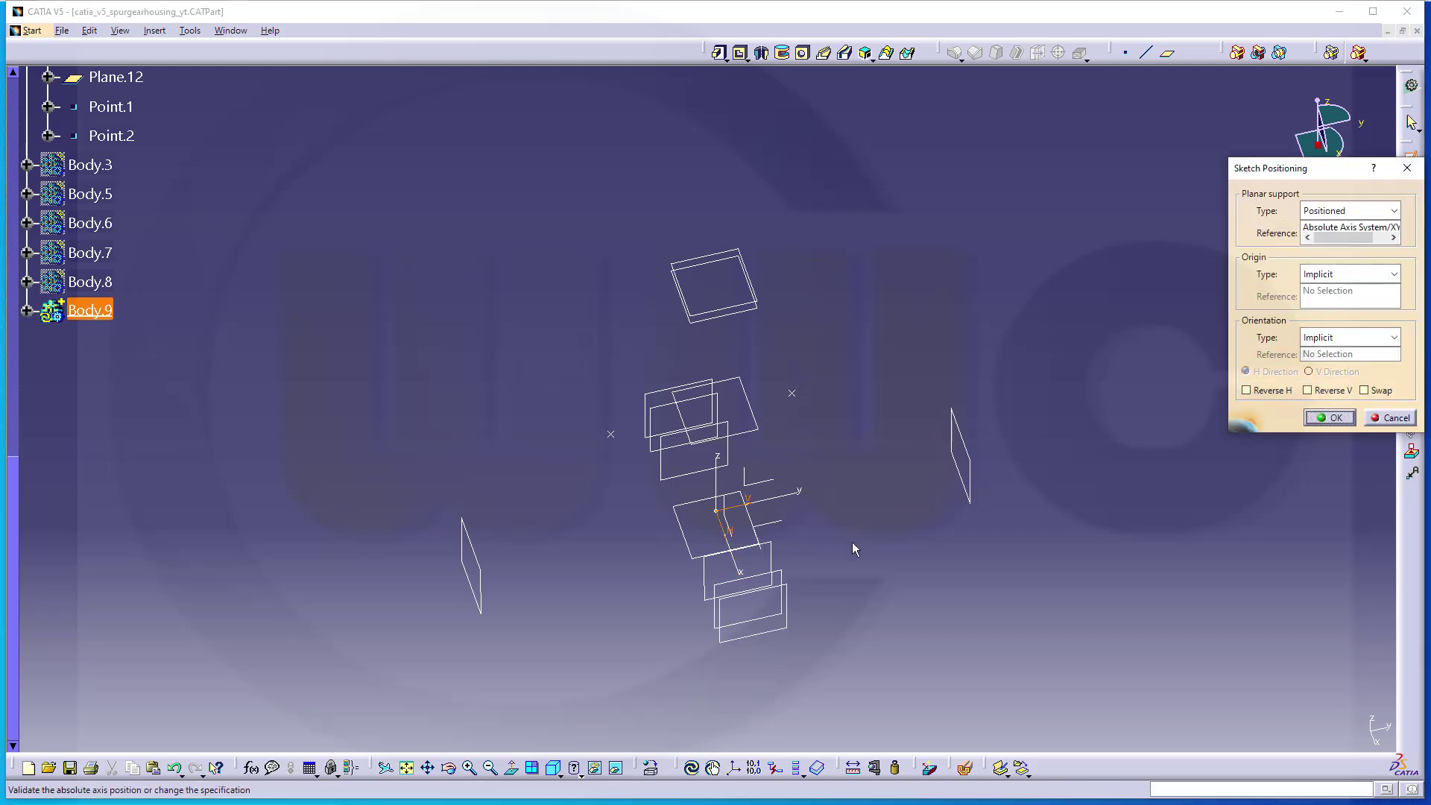
middle_click_drag(620, 543, 693, 600)
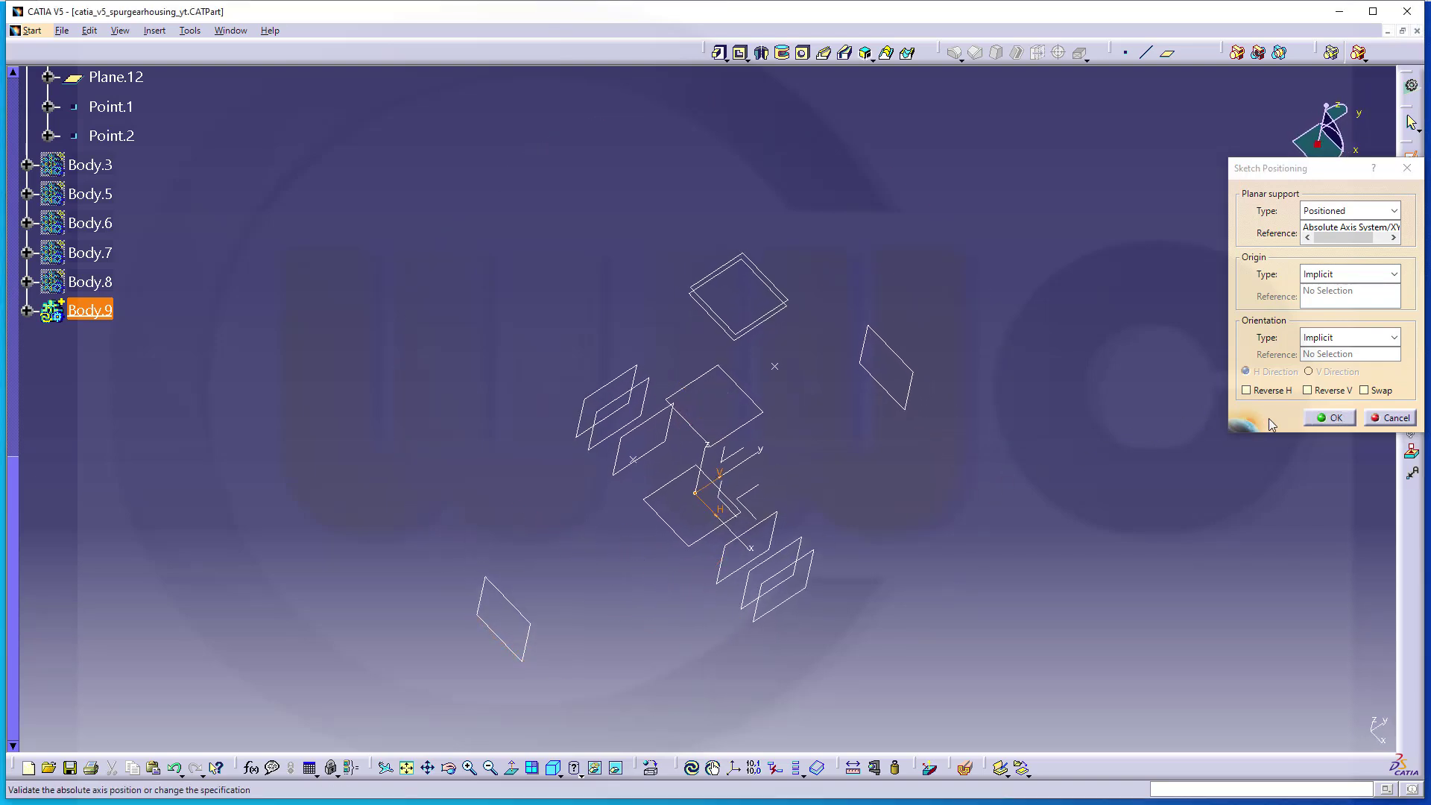
left_click(1329, 418)
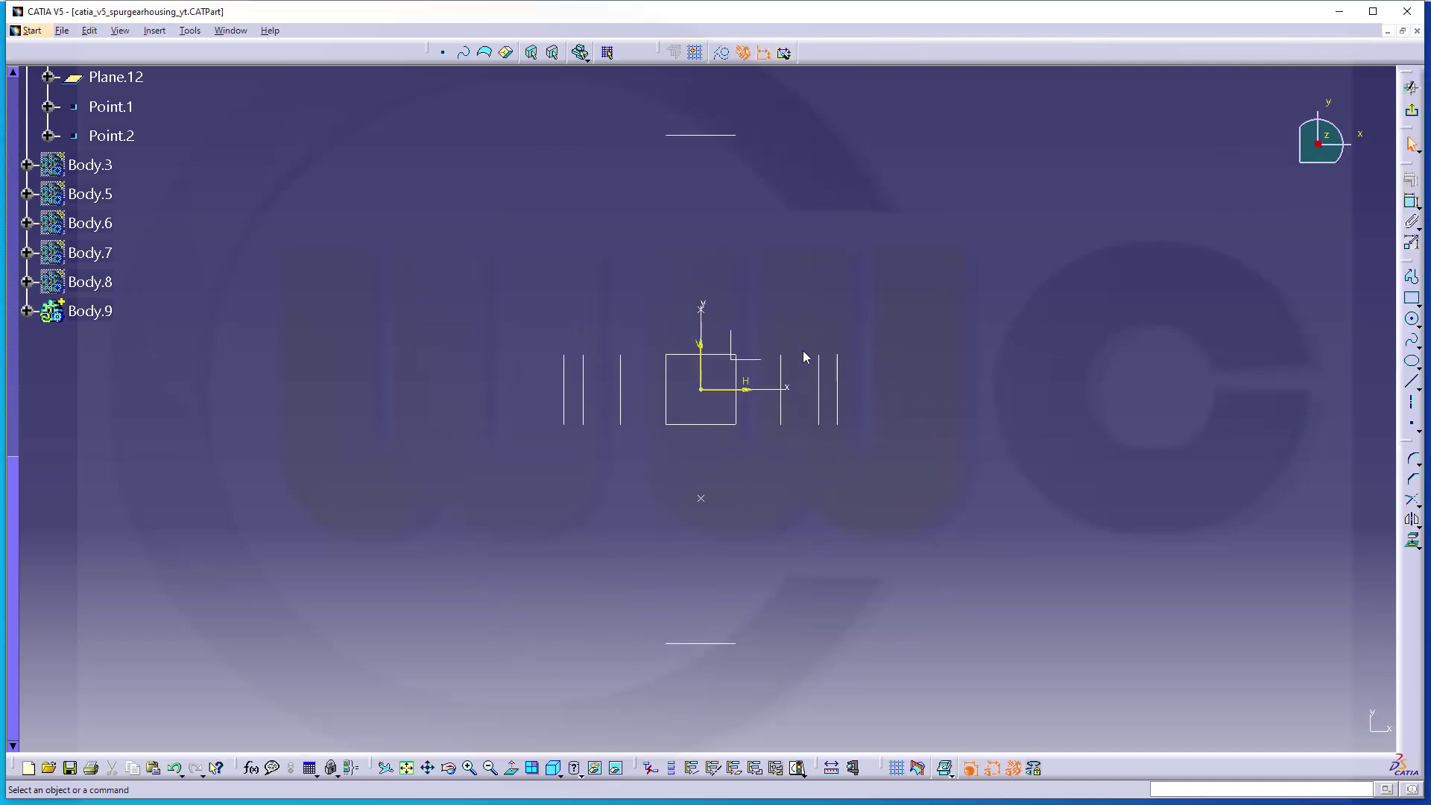
Step: Hide the sketch's own axes and origin, and draw a rectangle about 64 mm wide and 152 mm high around the origin
key("ctrl+a")
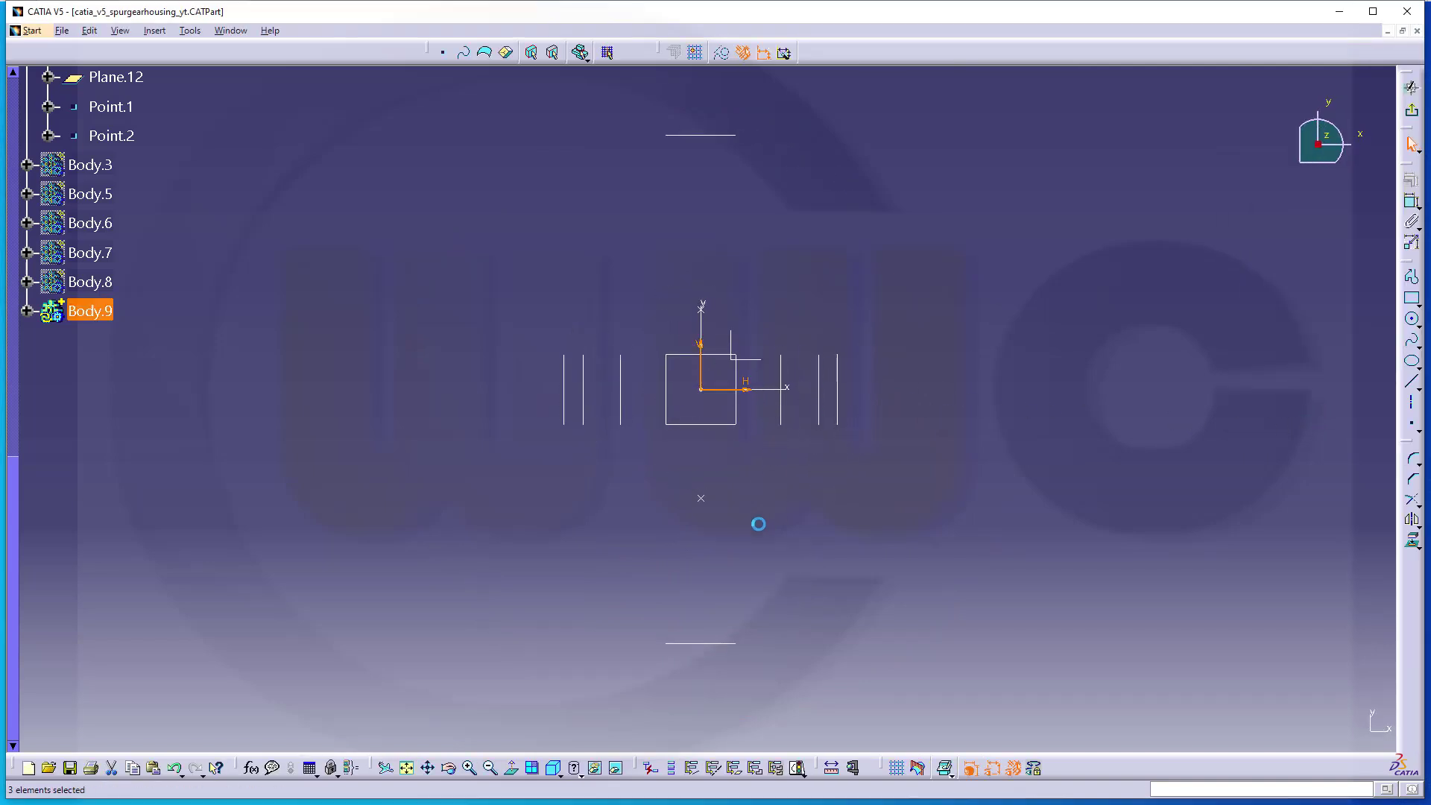
left_click(597, 766)
left_click(1411, 298)
left_click(640, 253)
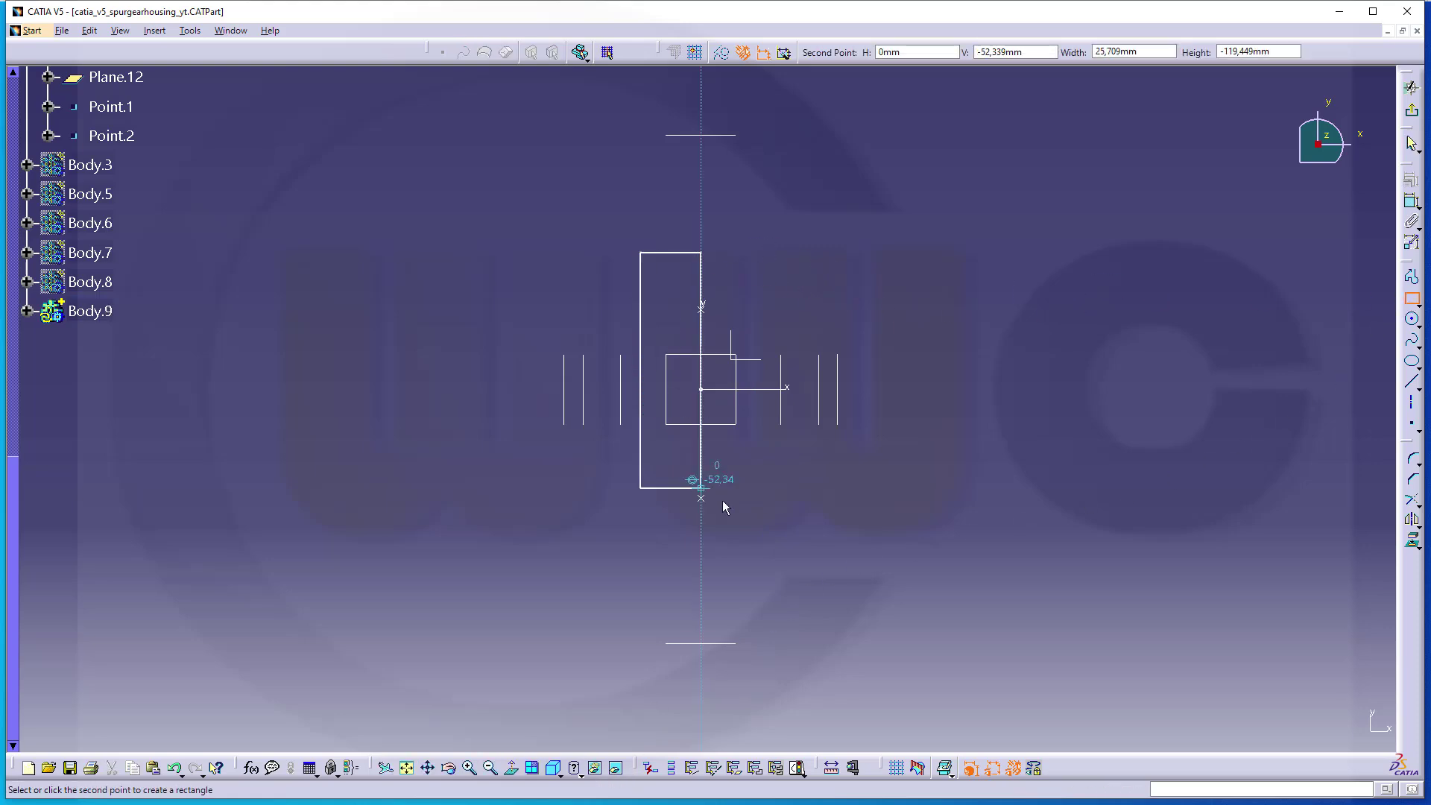
left_click(760, 538)
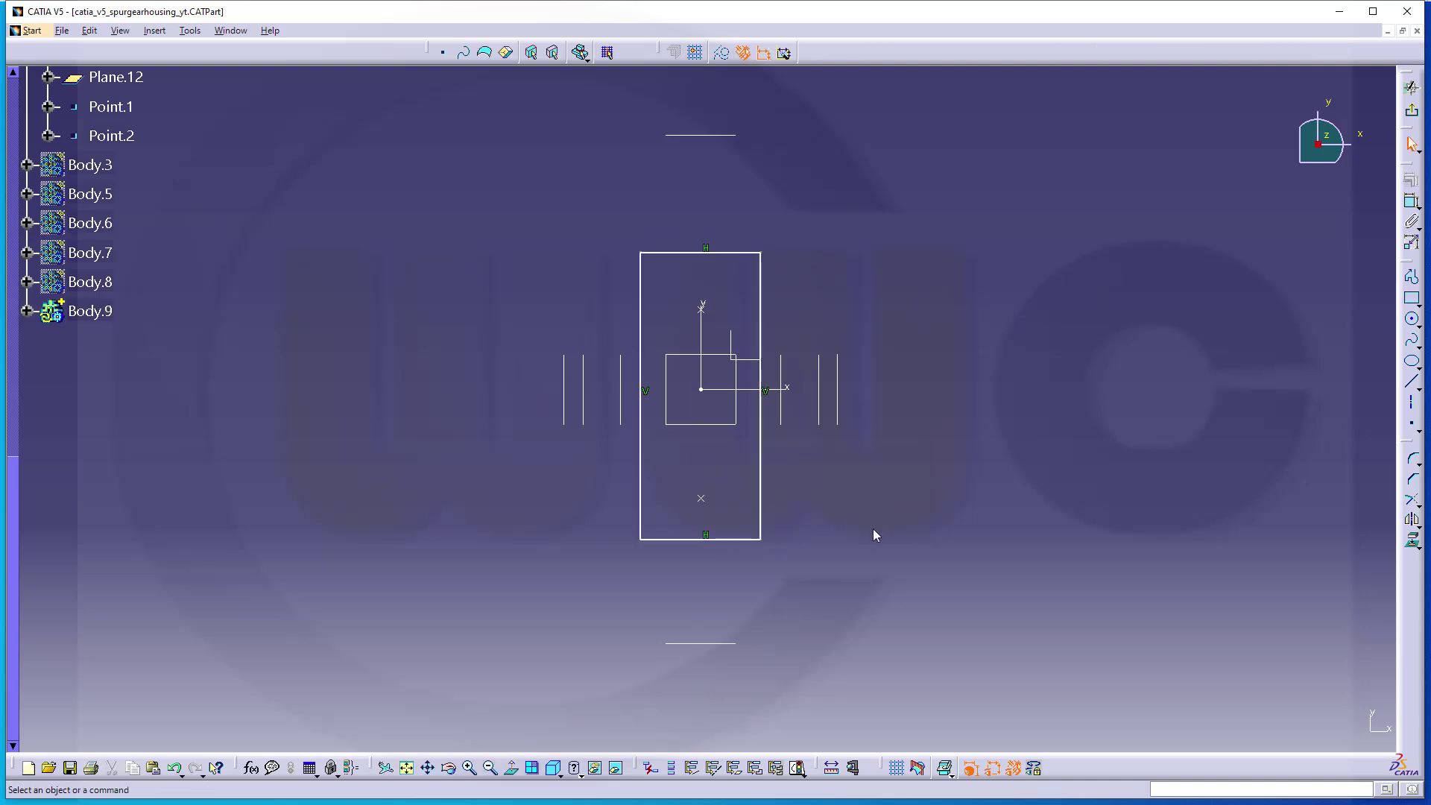
Step: Delete the four parallelism constraints of the rectangle in Sketch.13
left_click(27, 312)
left_click(48, 340)
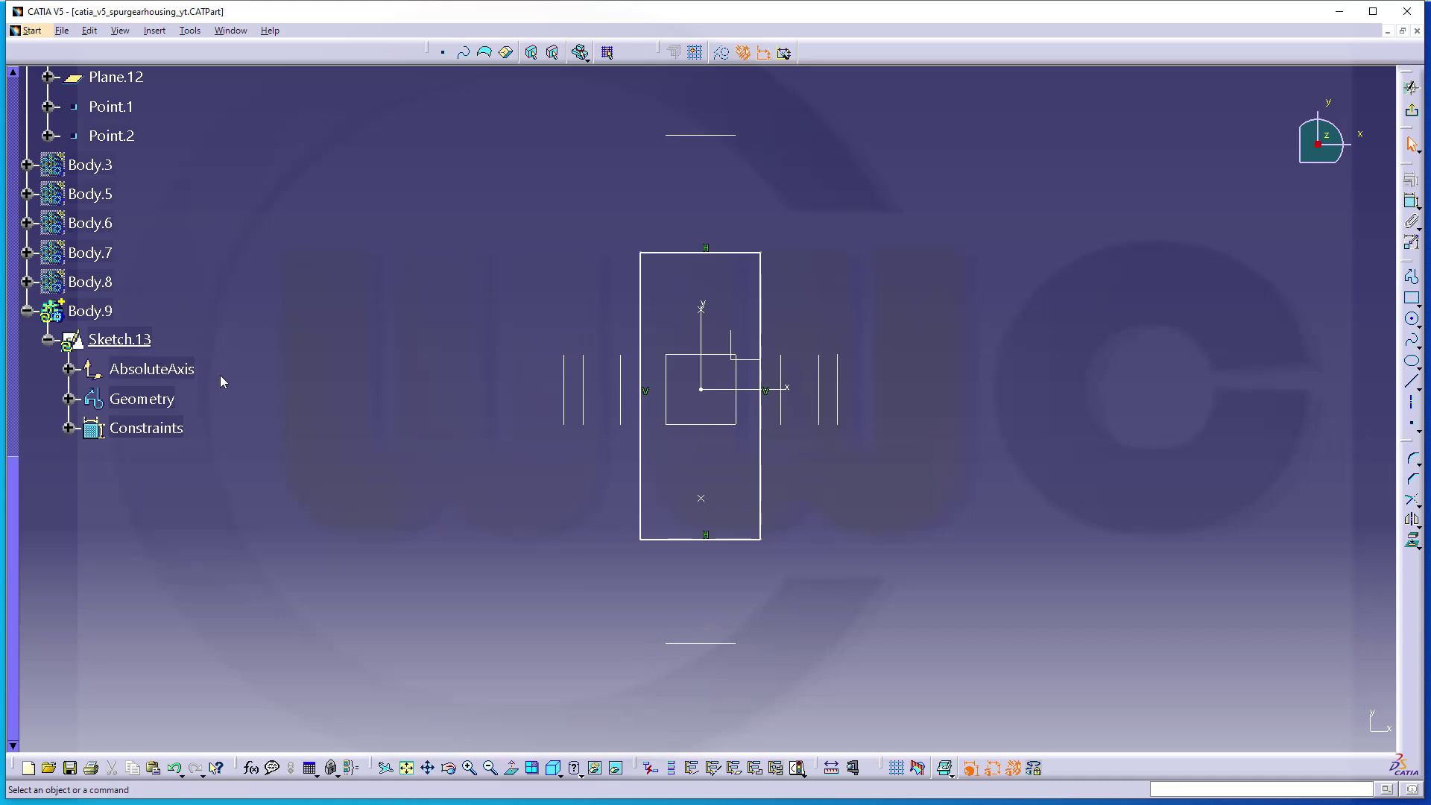
left_click(70, 428)
left_click(167, 457)
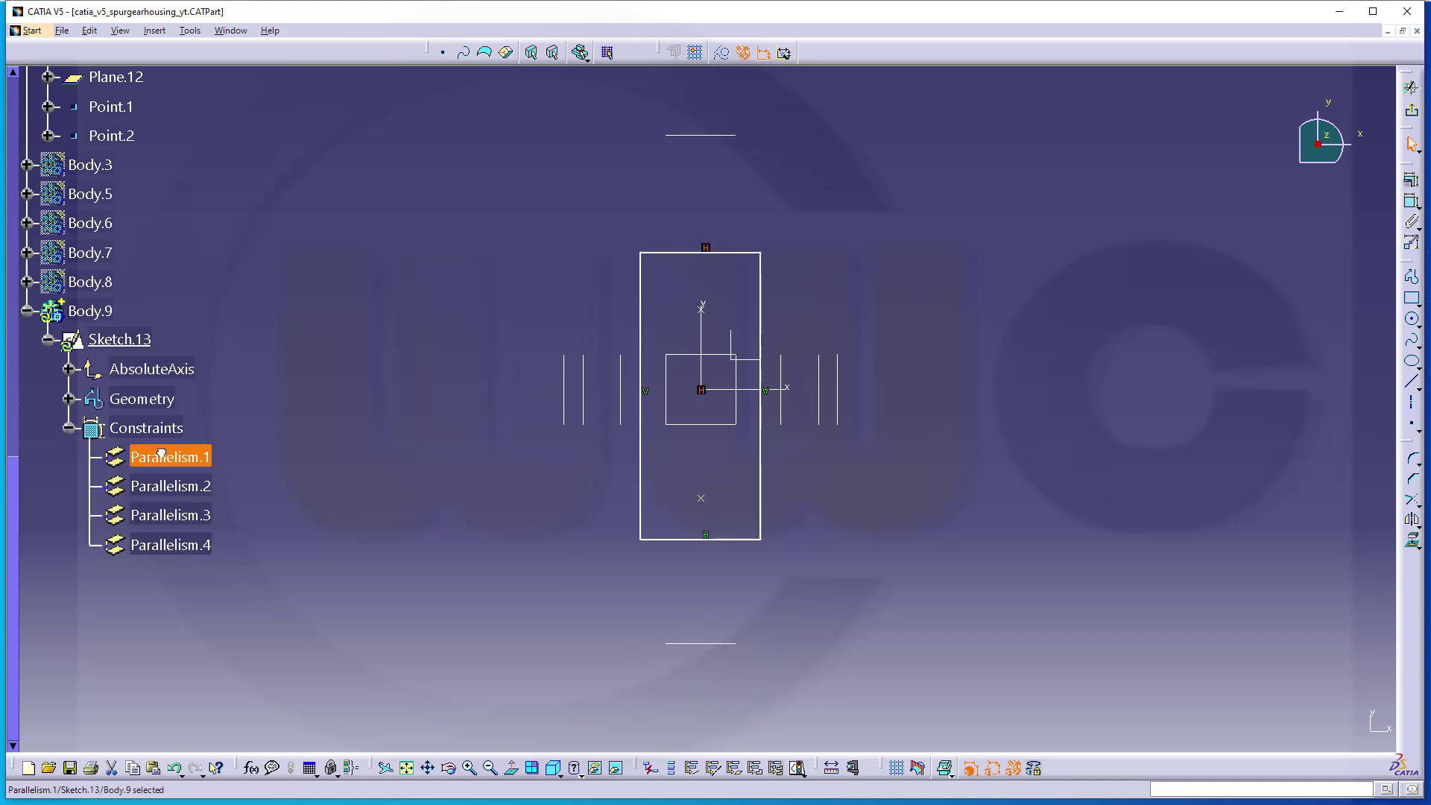
left_click(196, 549, "shift")
right_click(195, 550)
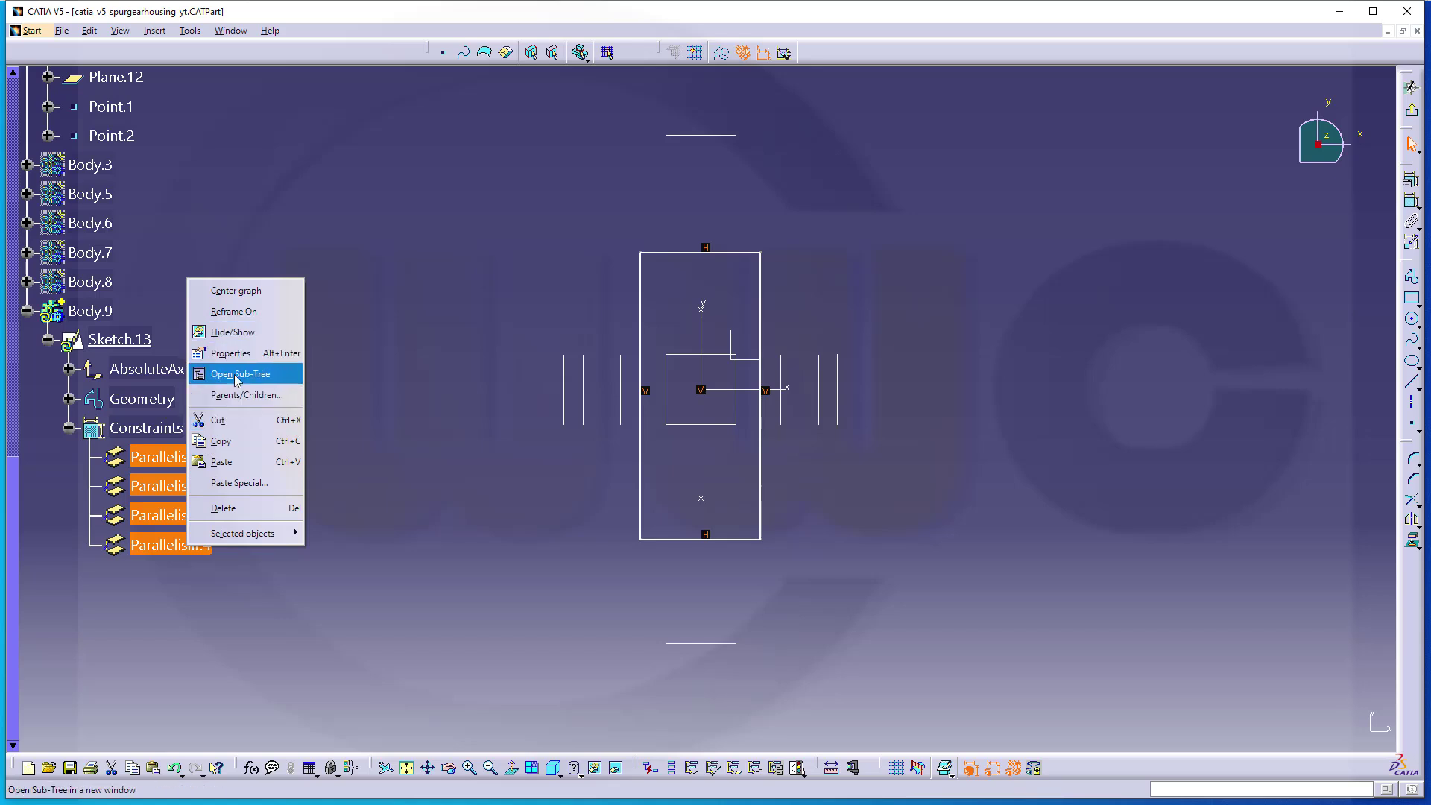
left_click(223, 507)
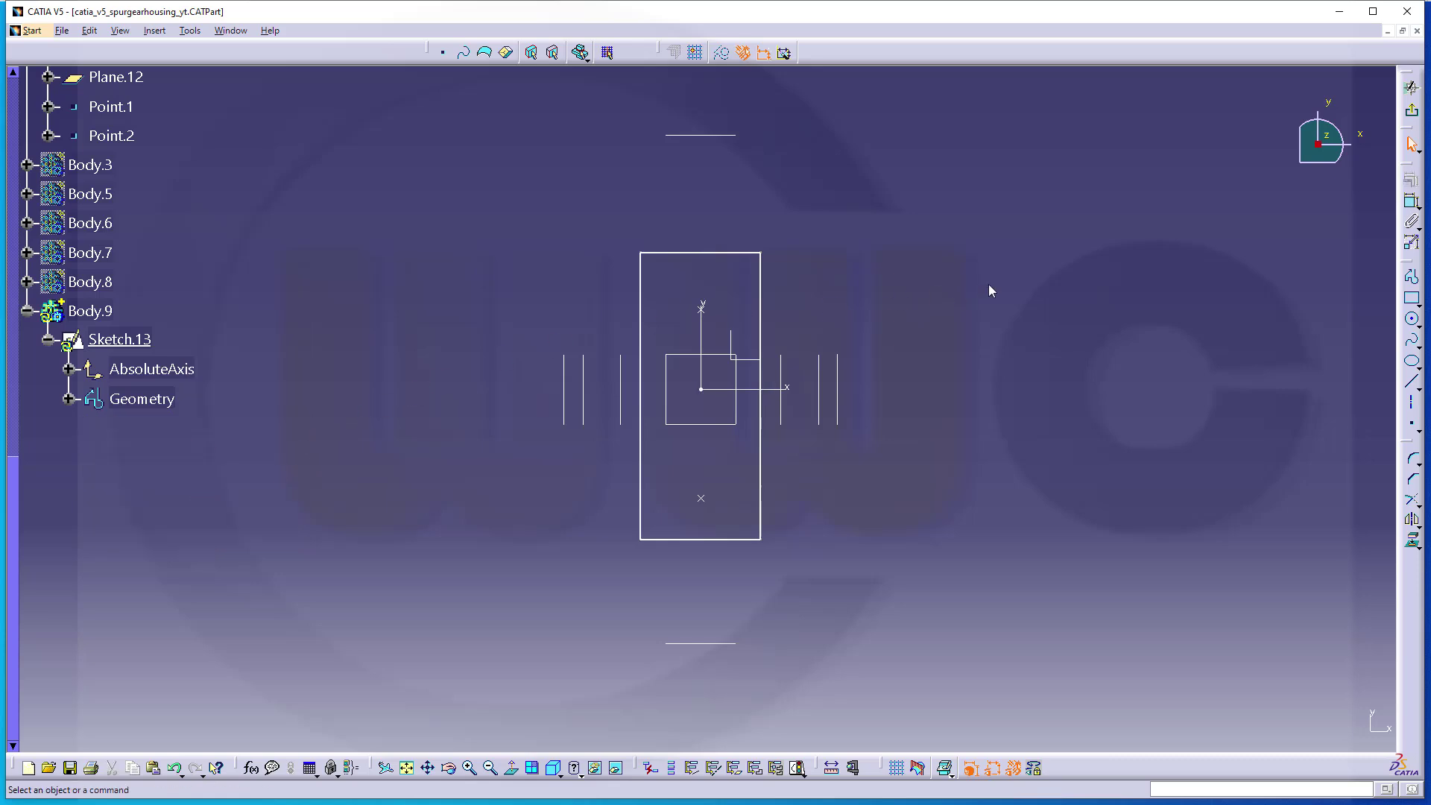
Step: Dimension the distance between the rectangle's two vertical sides above it and set it to 50 mm
left_click(1408, 204)
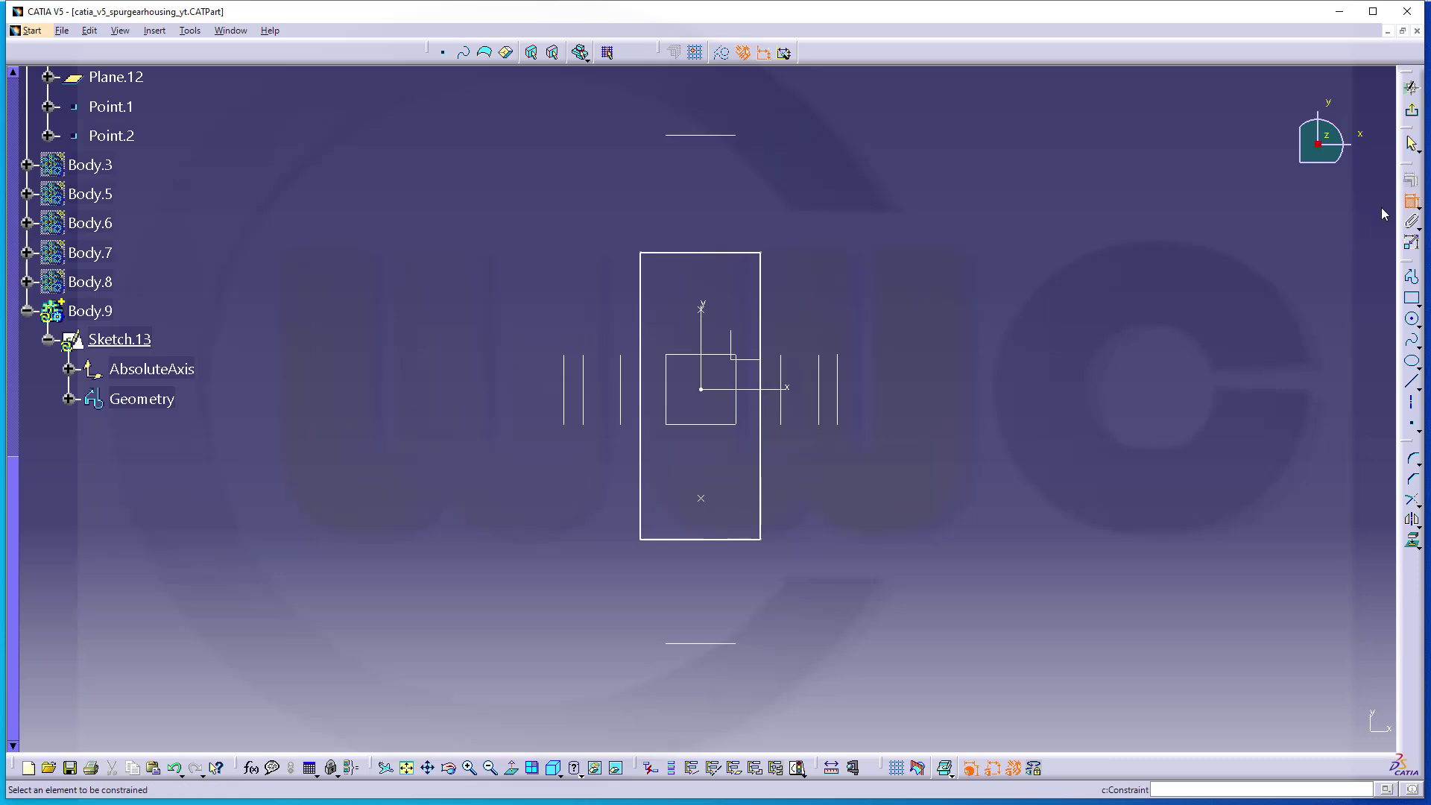
left_click(641, 302)
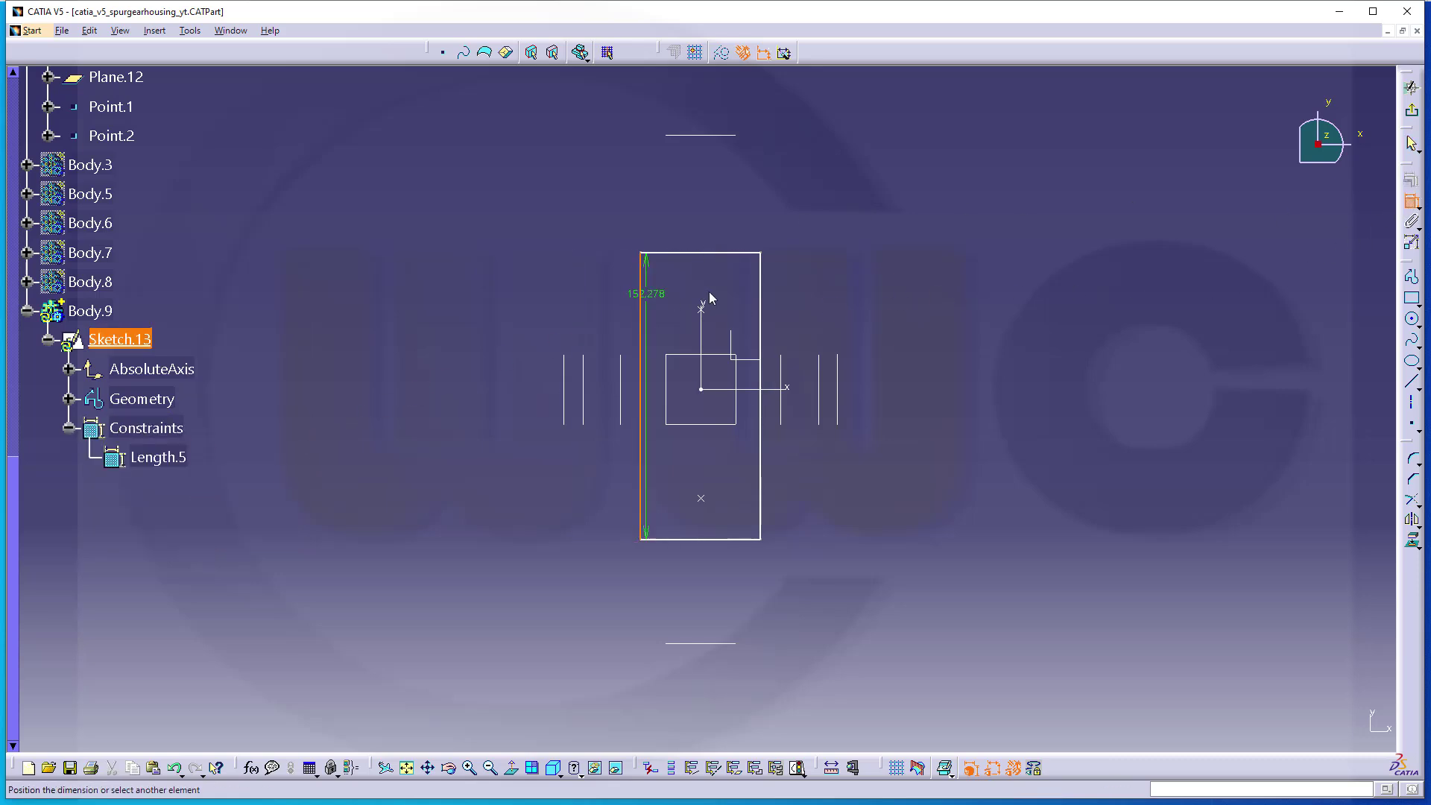
left_click(761, 310)
left_click(705, 224)
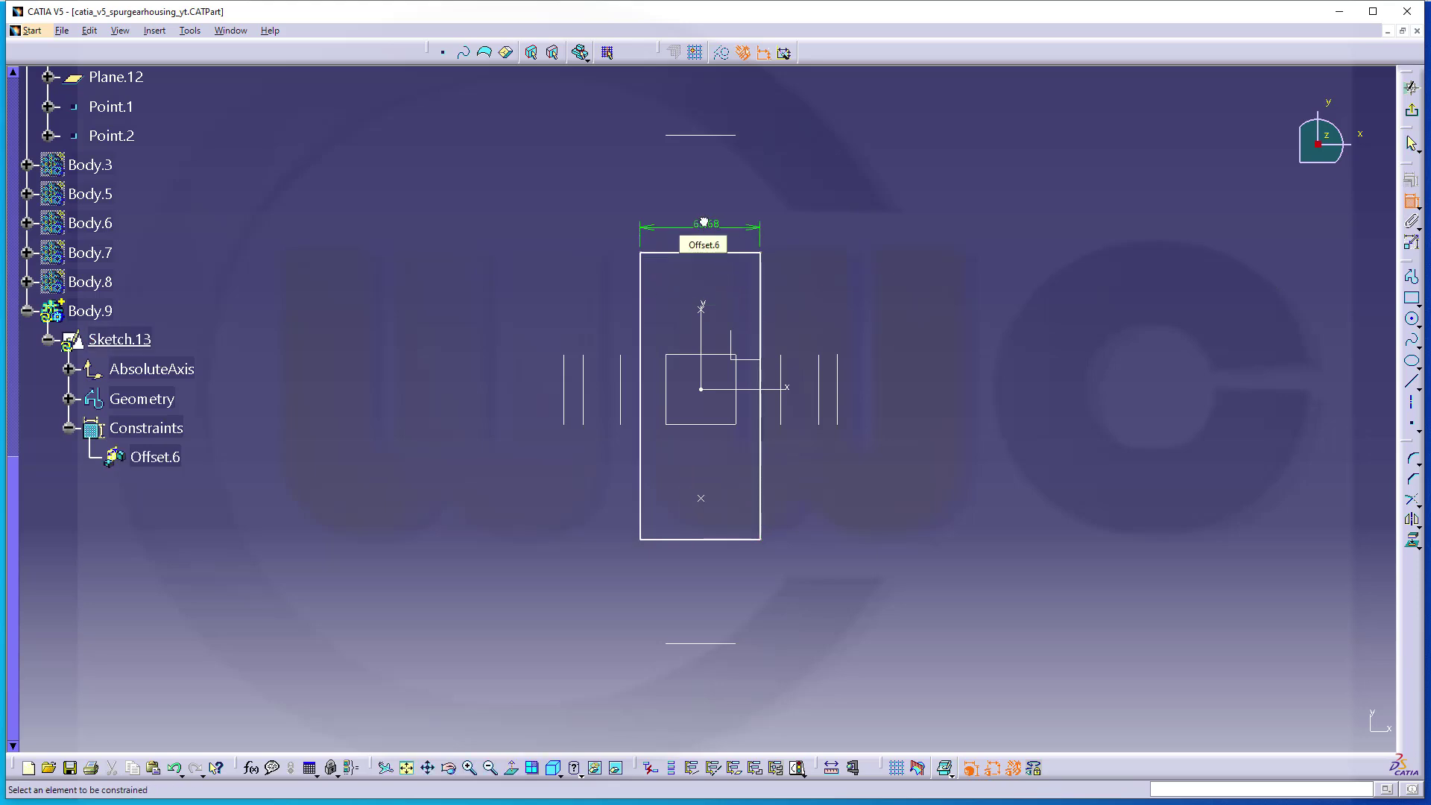
double_click(704, 222)
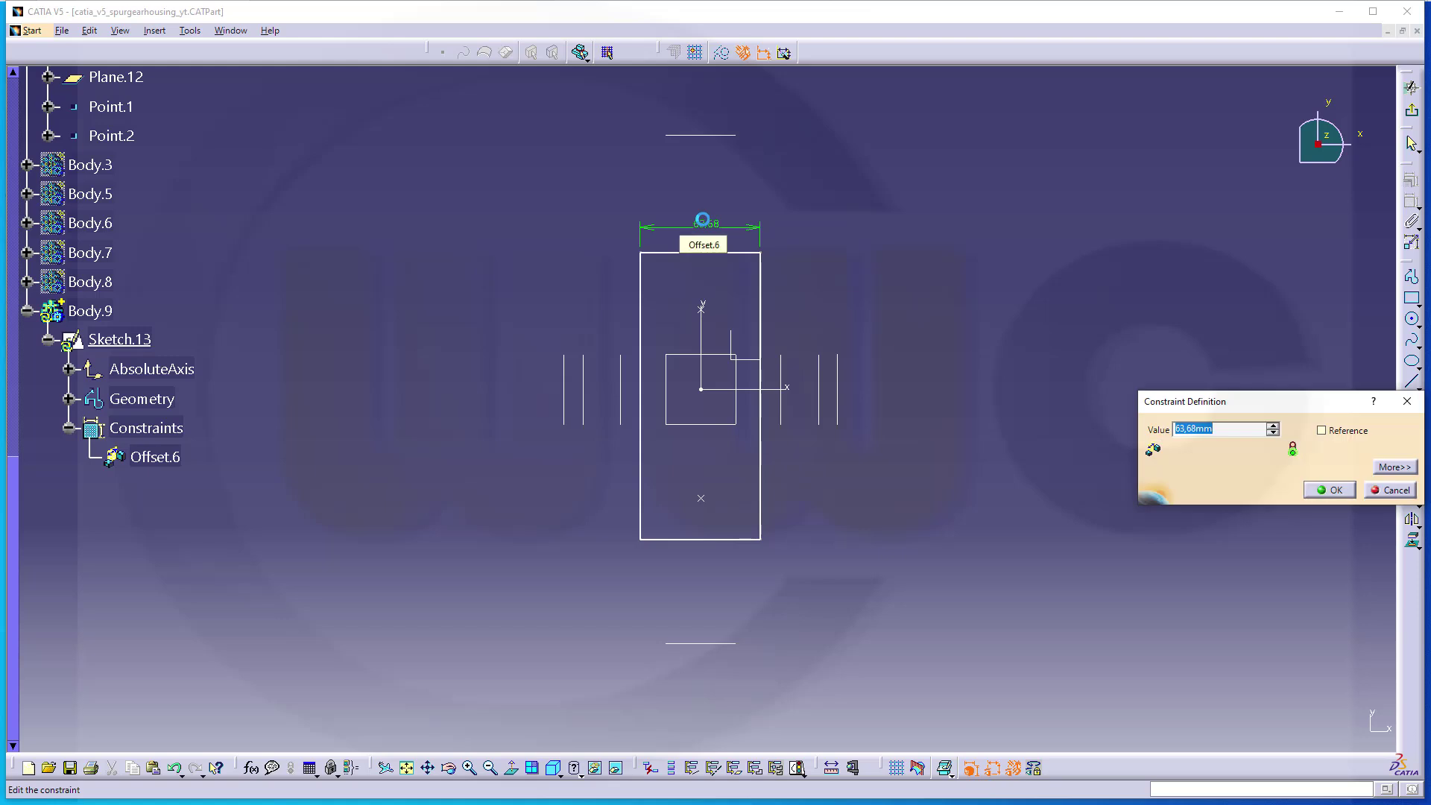
type("50")
key("Return")
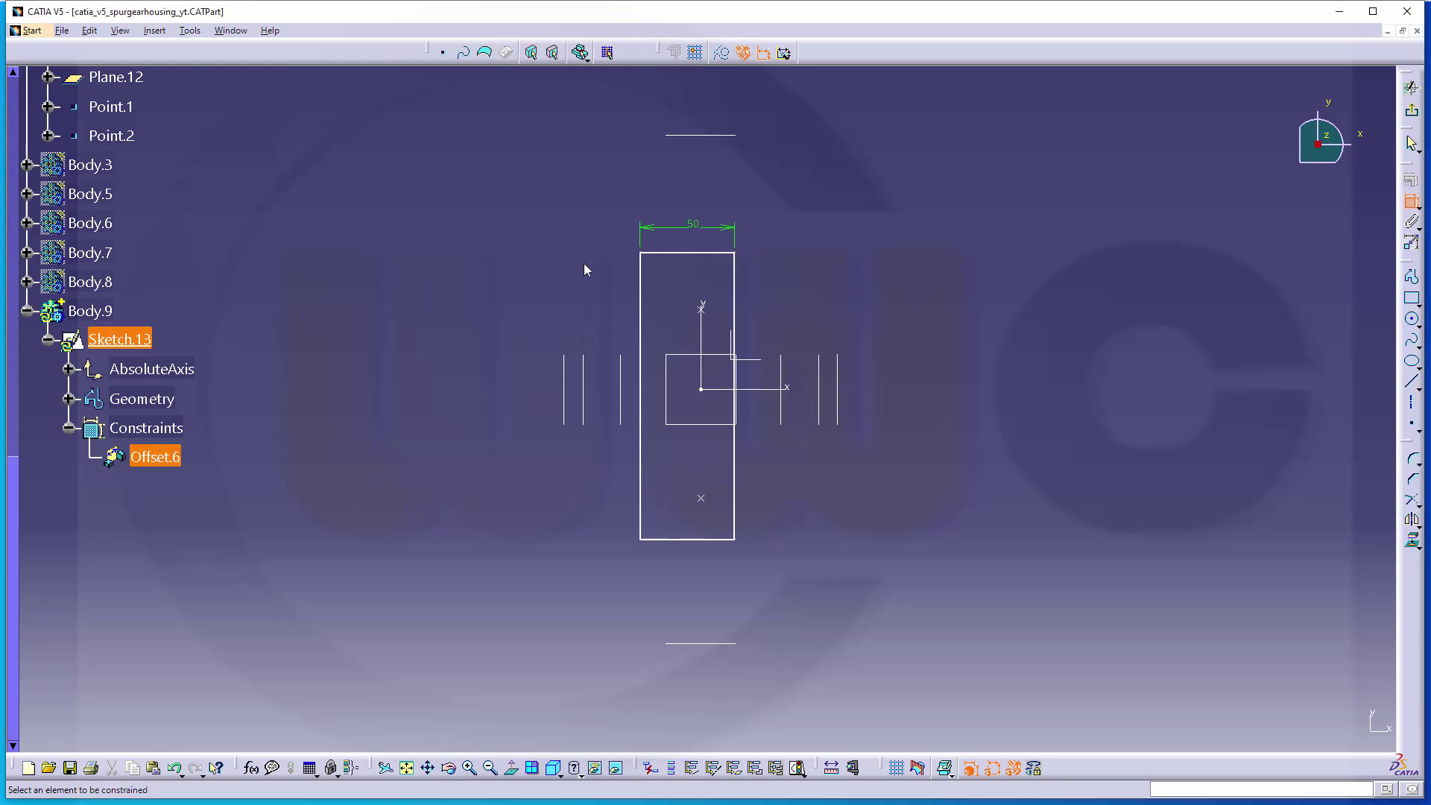
Step: Dimension the distance between the rectangle's upper and lower sides and set it to 100 mm
left_click(670, 254)
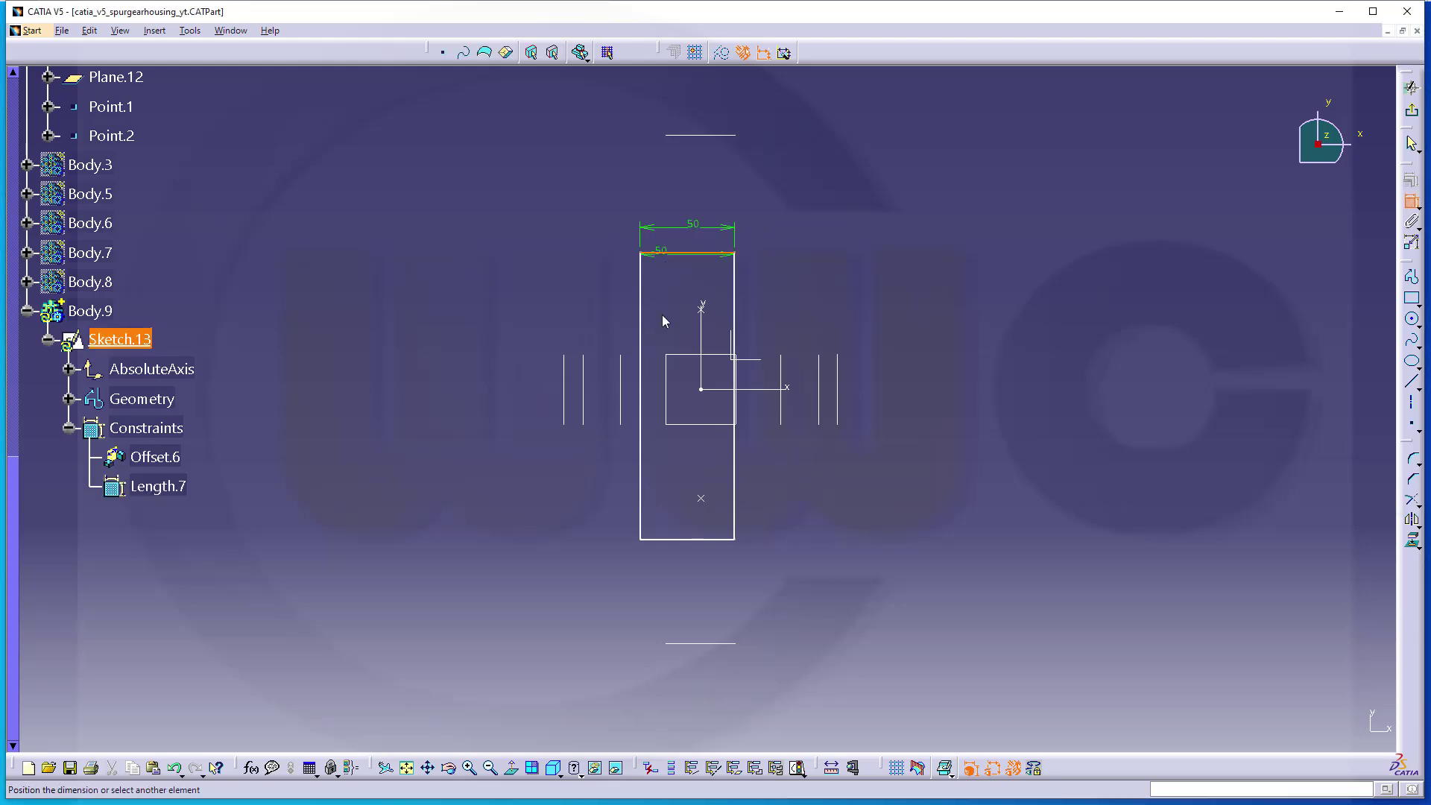
left_click(684, 539)
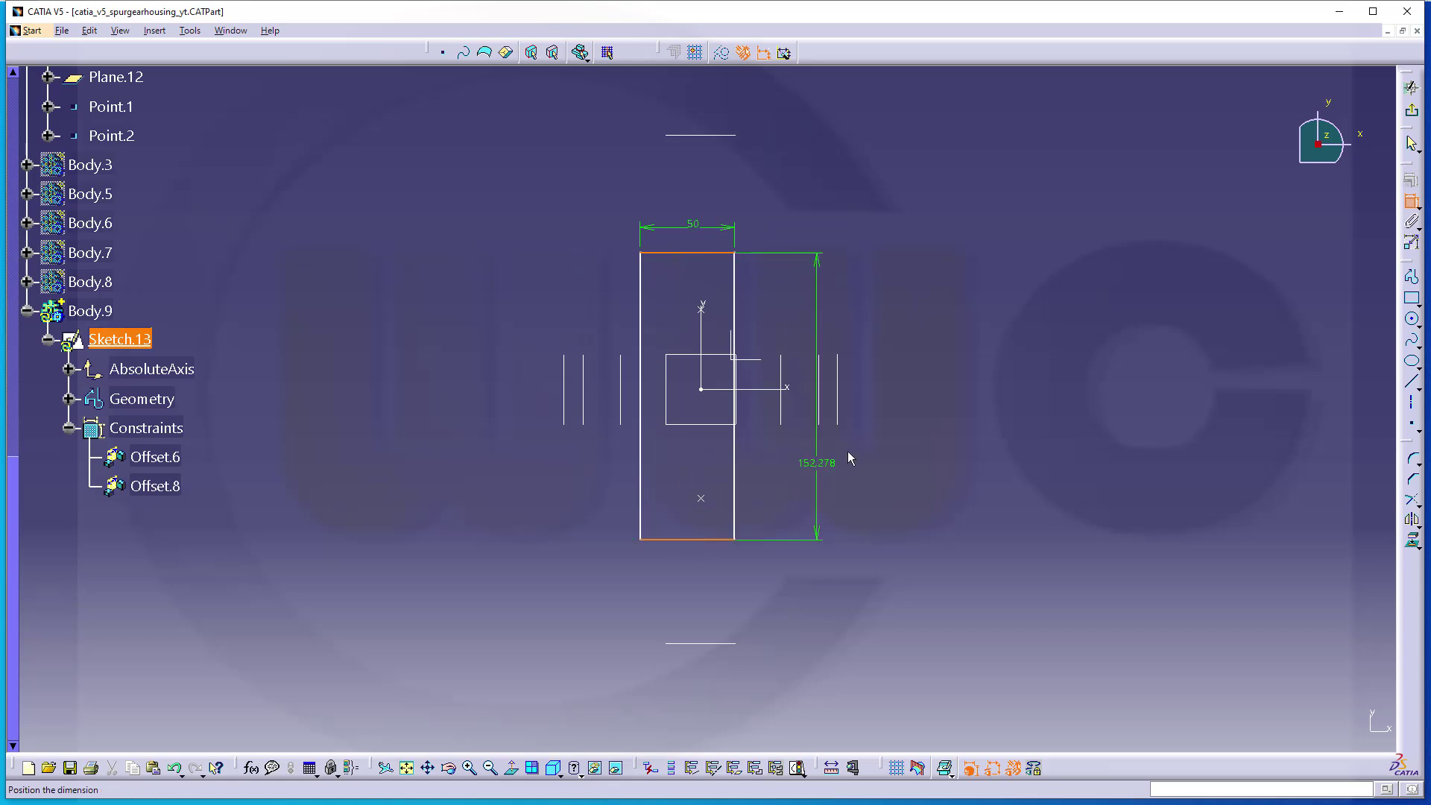
left_click(866, 399)
double_click(865, 399)
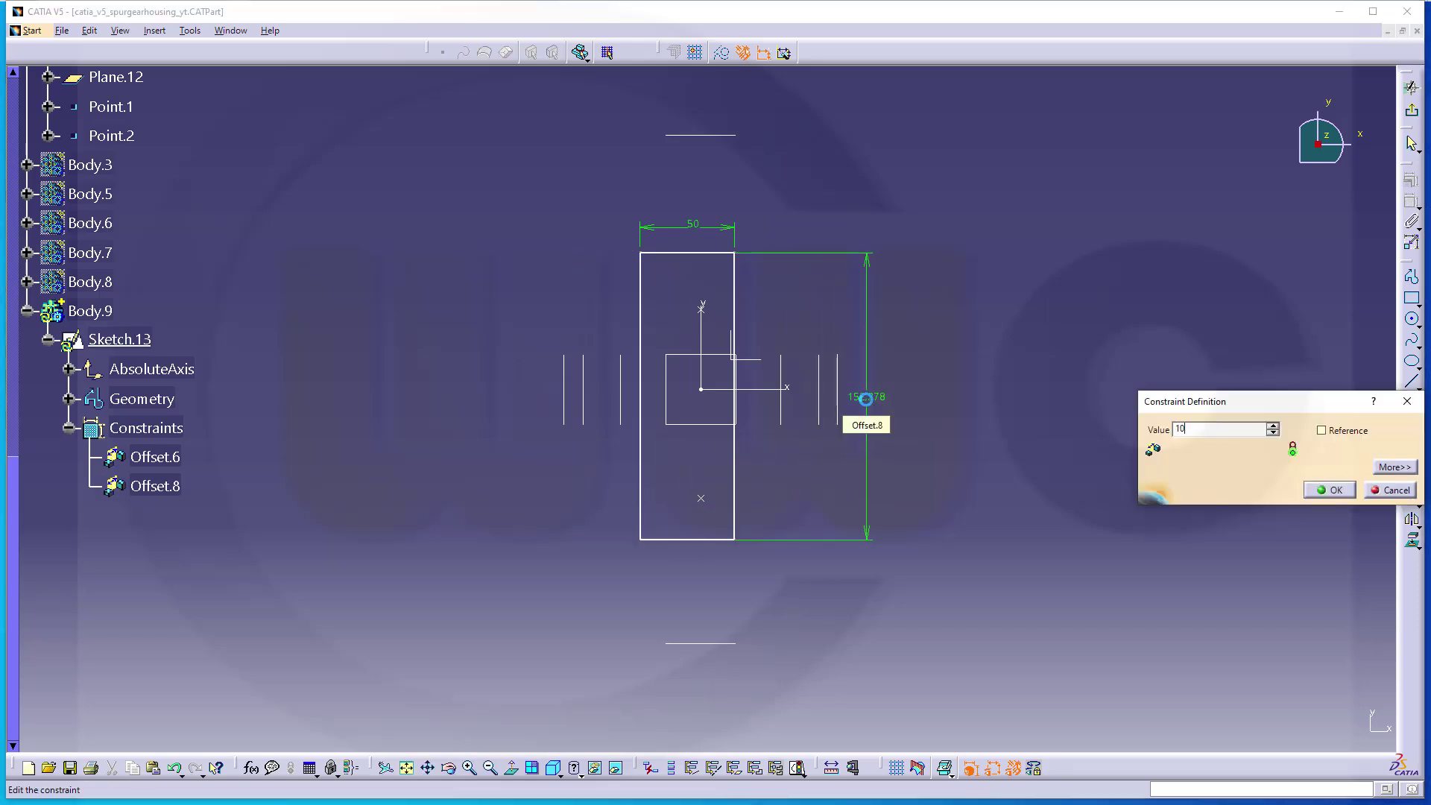
key("Return")
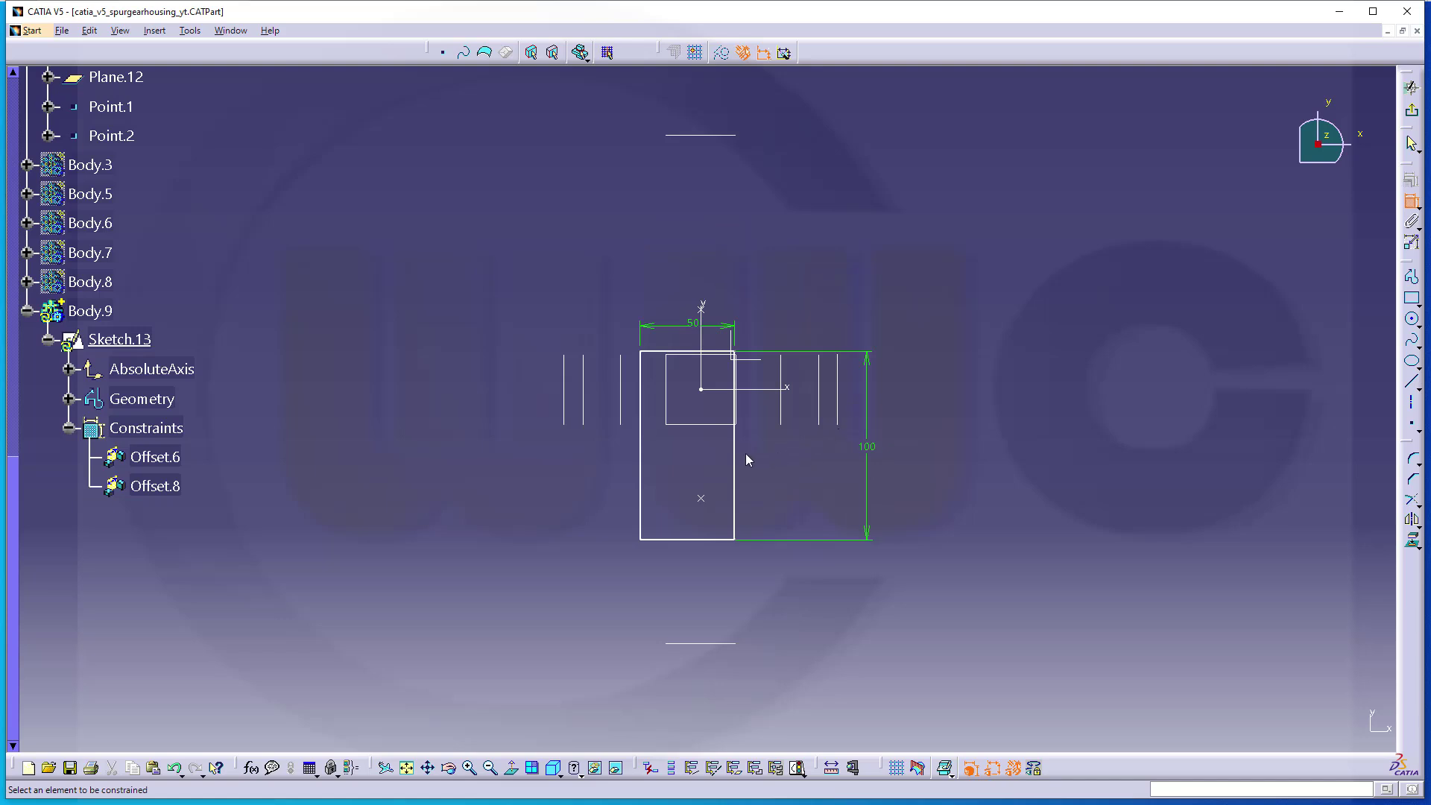
Step: Constrain the rectangle's two vertical sides to be symmetric about the vertical Y axis
left_click(640, 447)
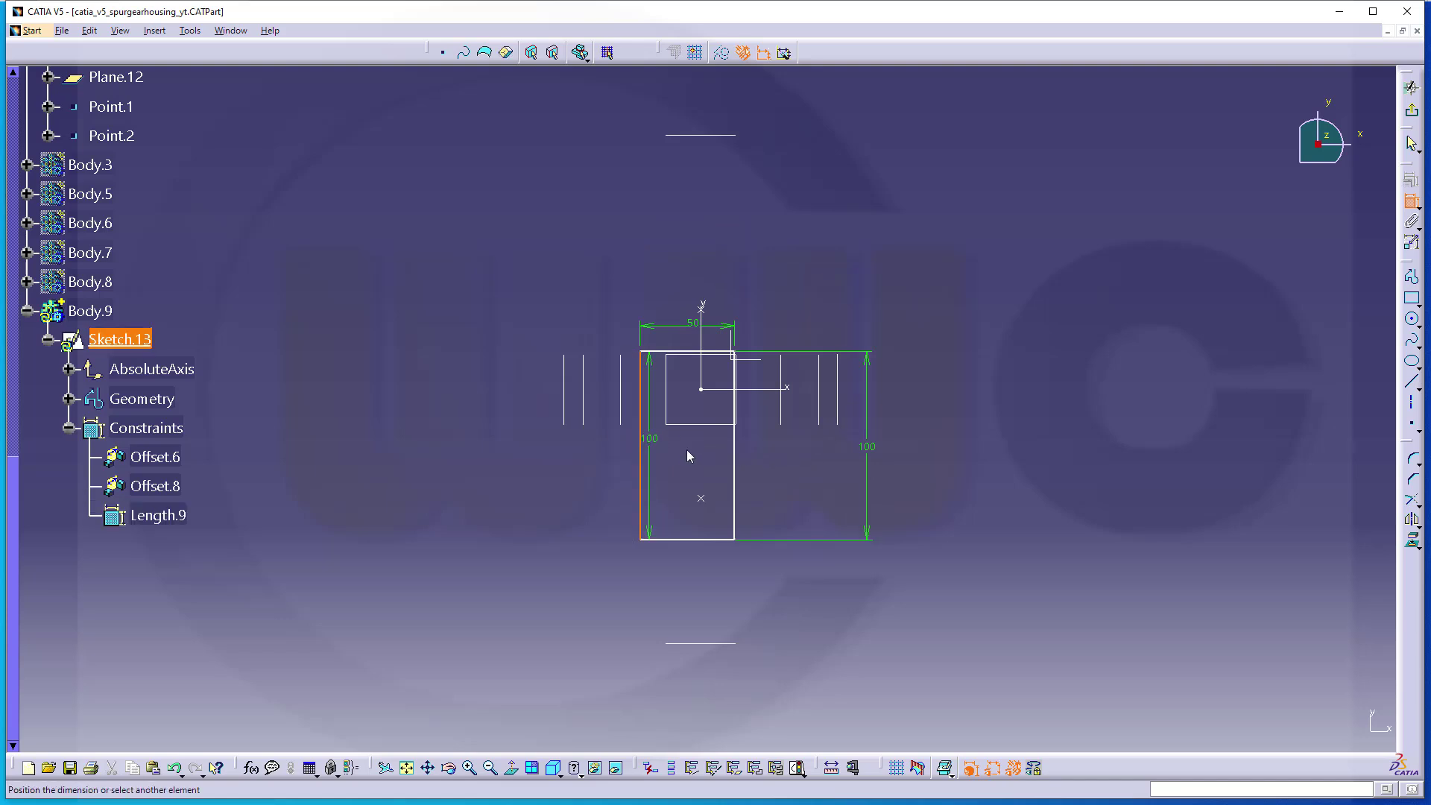
left_click(733, 463)
right_click(708, 454)
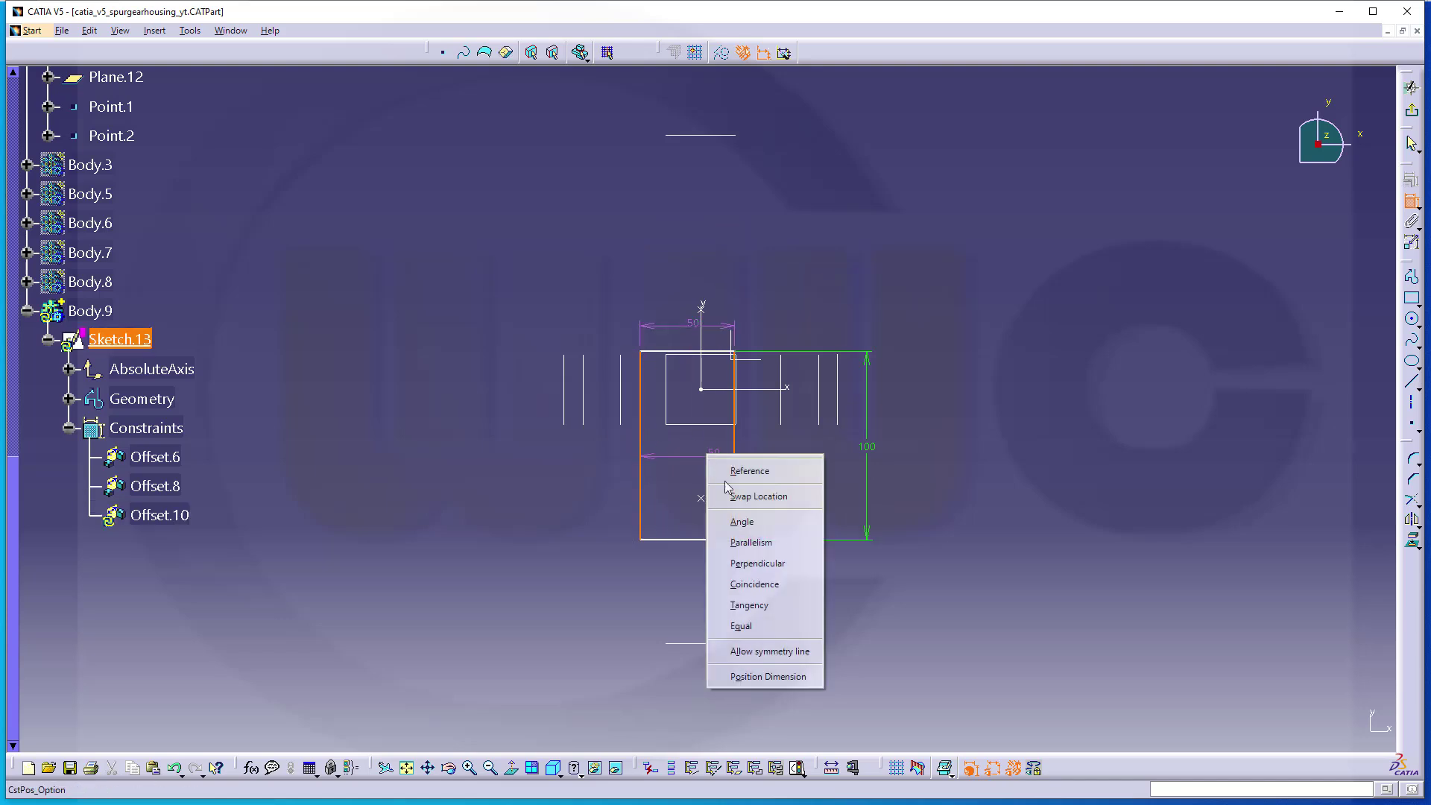
left_click(769, 650)
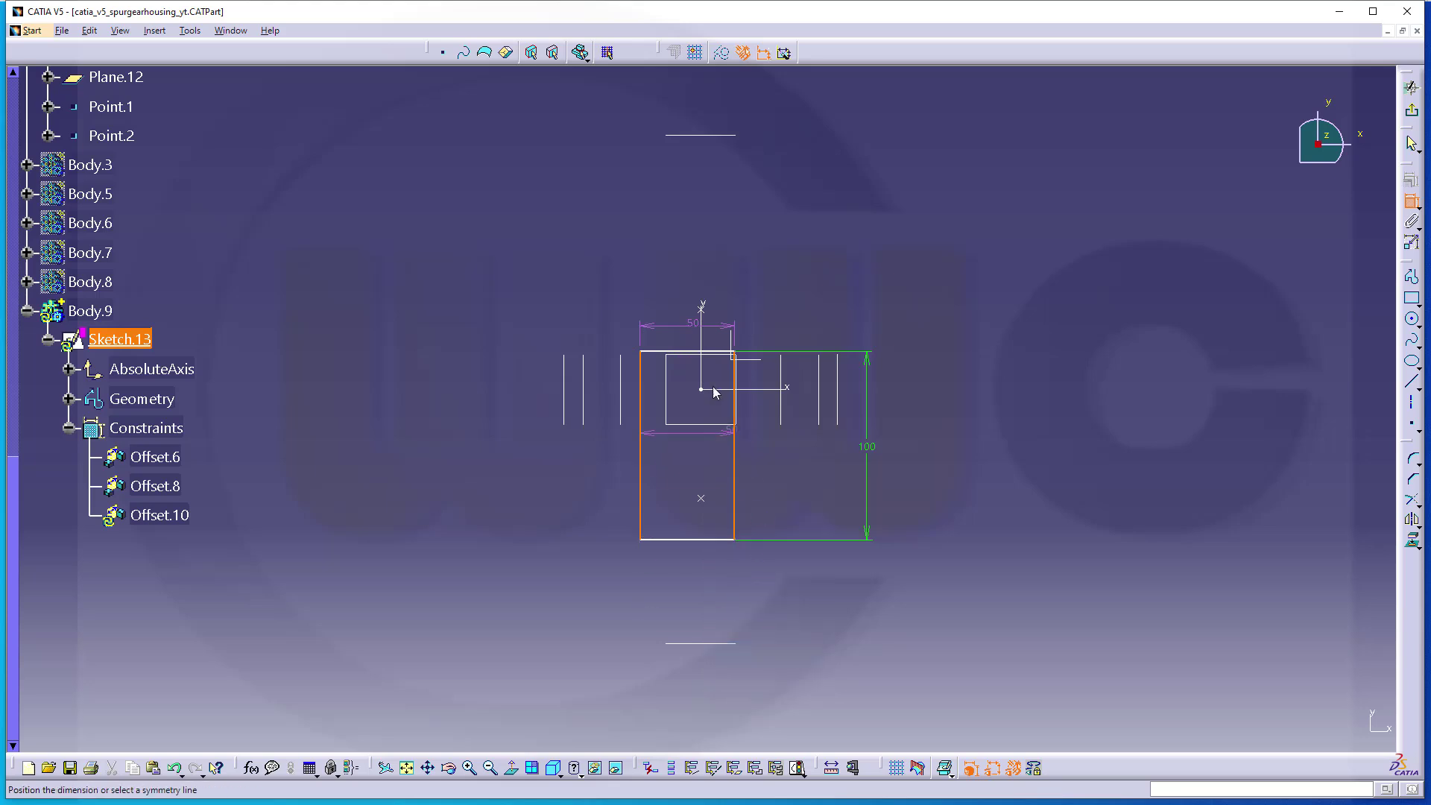
left_click(704, 307)
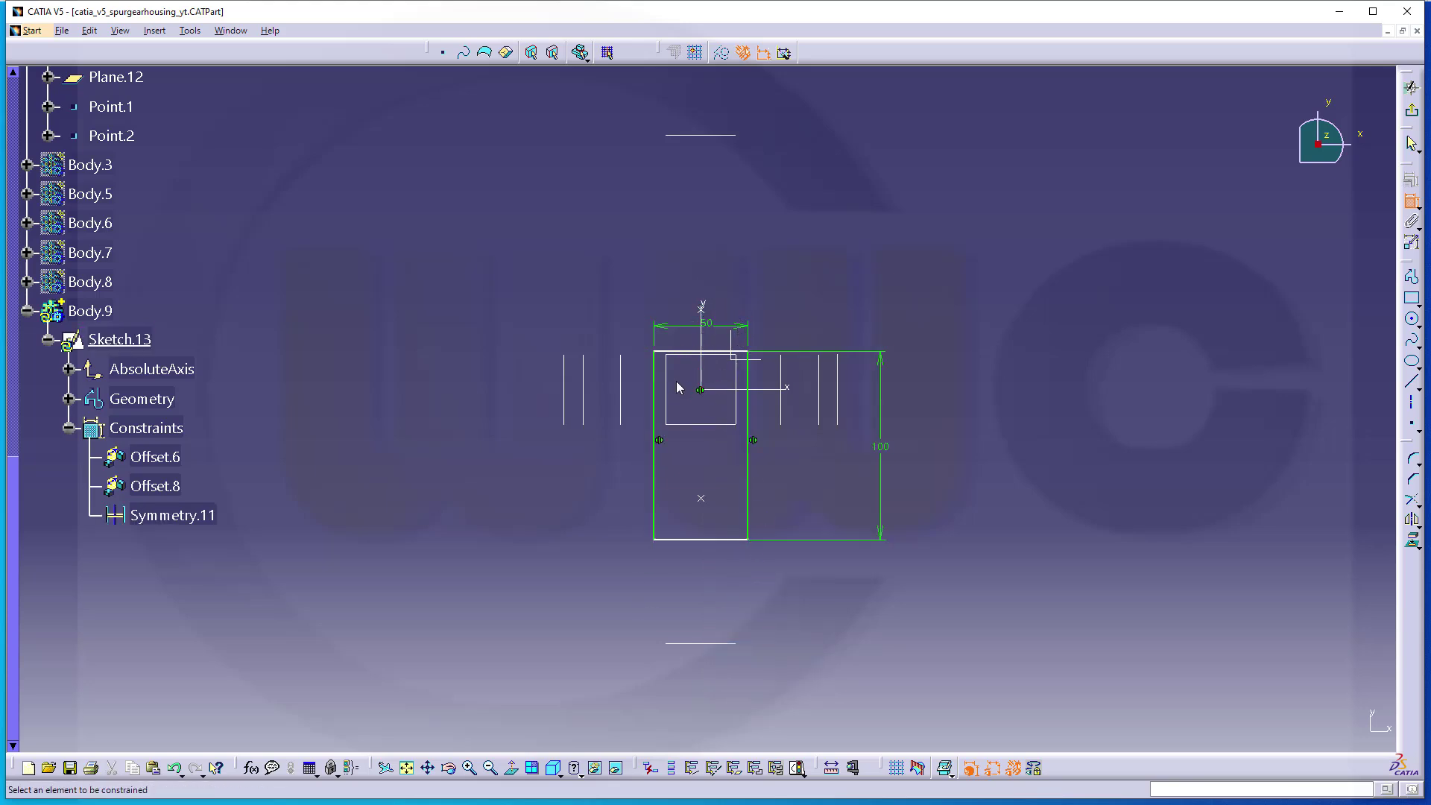
Step: Constrain the rectangle's upper and lower sides to be symmetric about the horizontal X axis
left_click(664, 361)
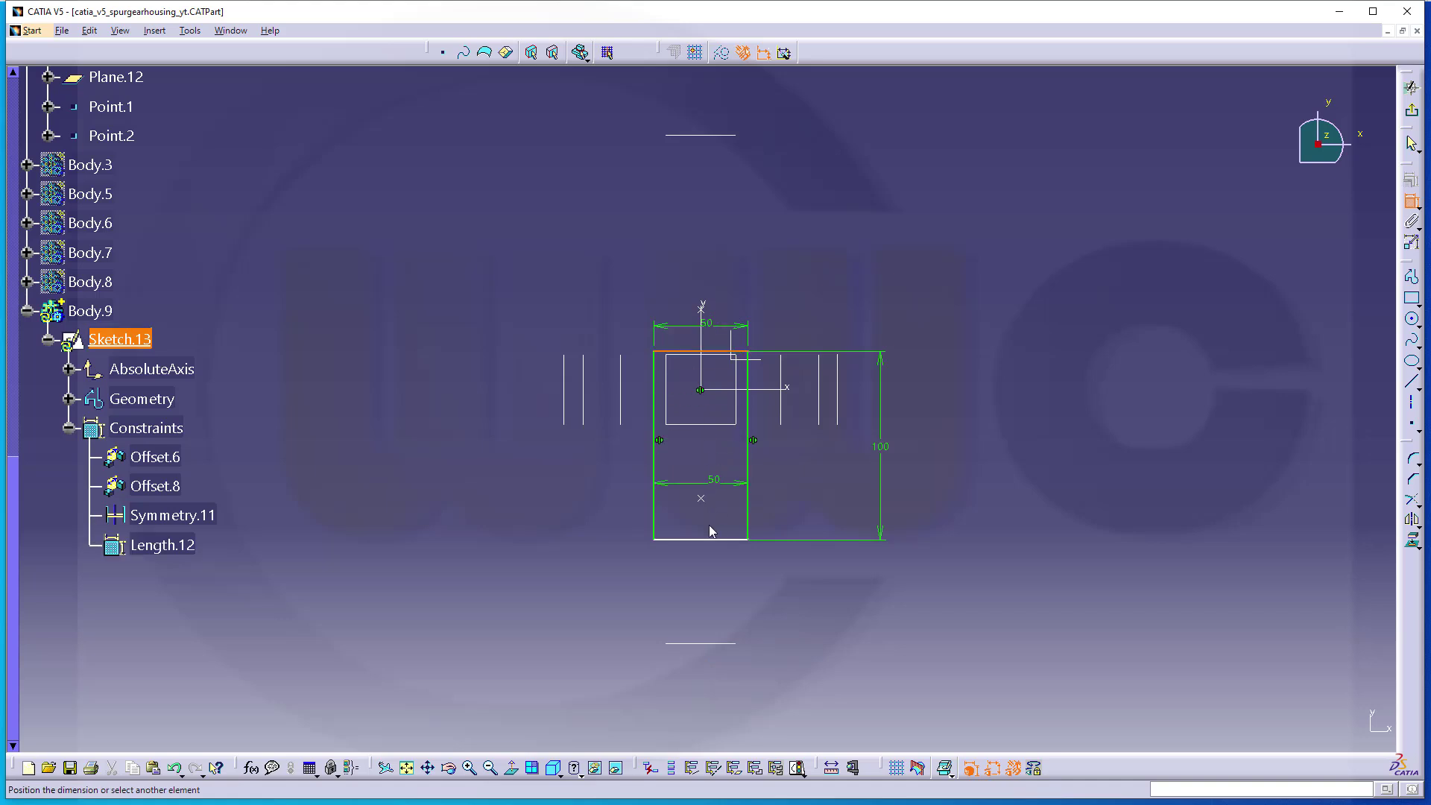
left_click(710, 541)
right_click(811, 495)
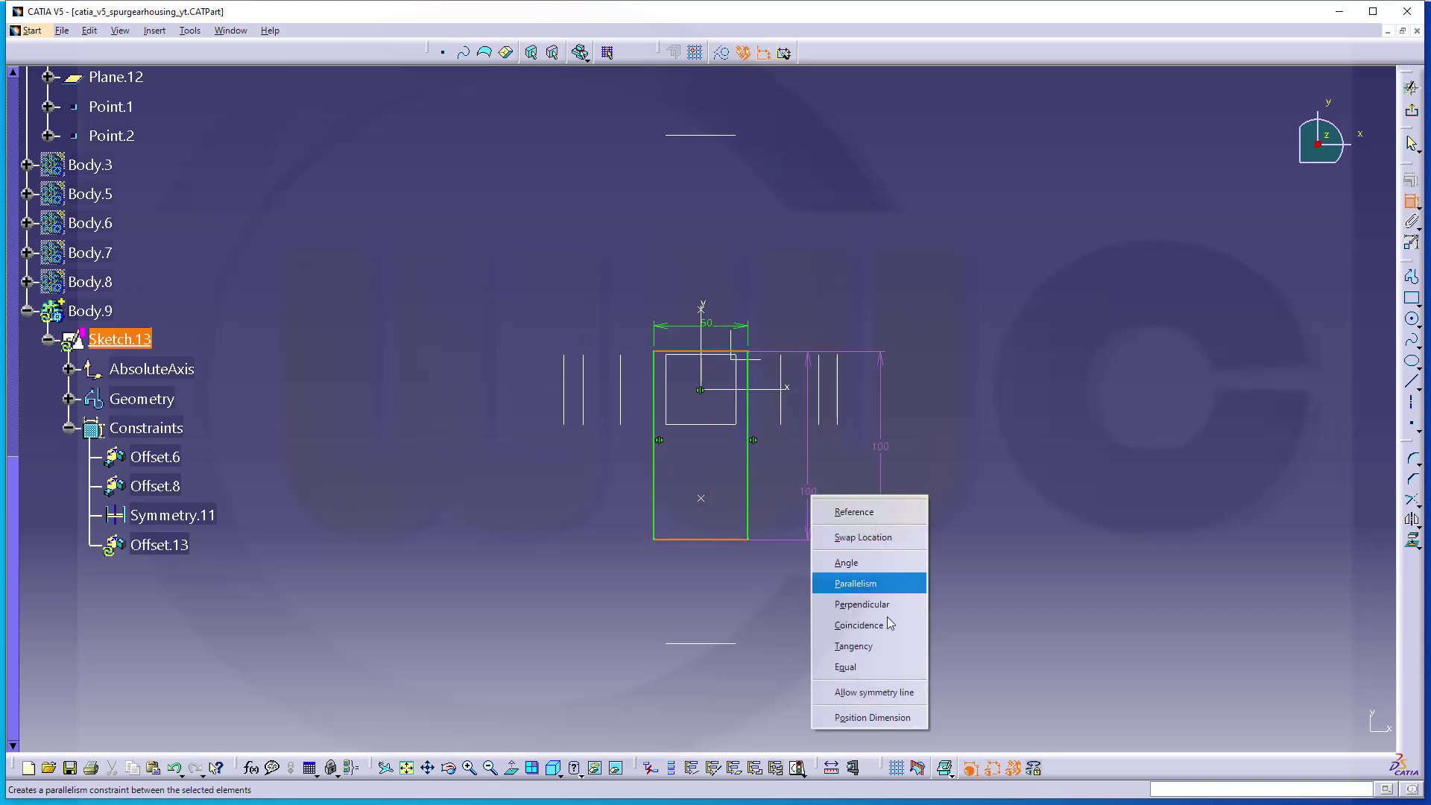
left_click(875, 692)
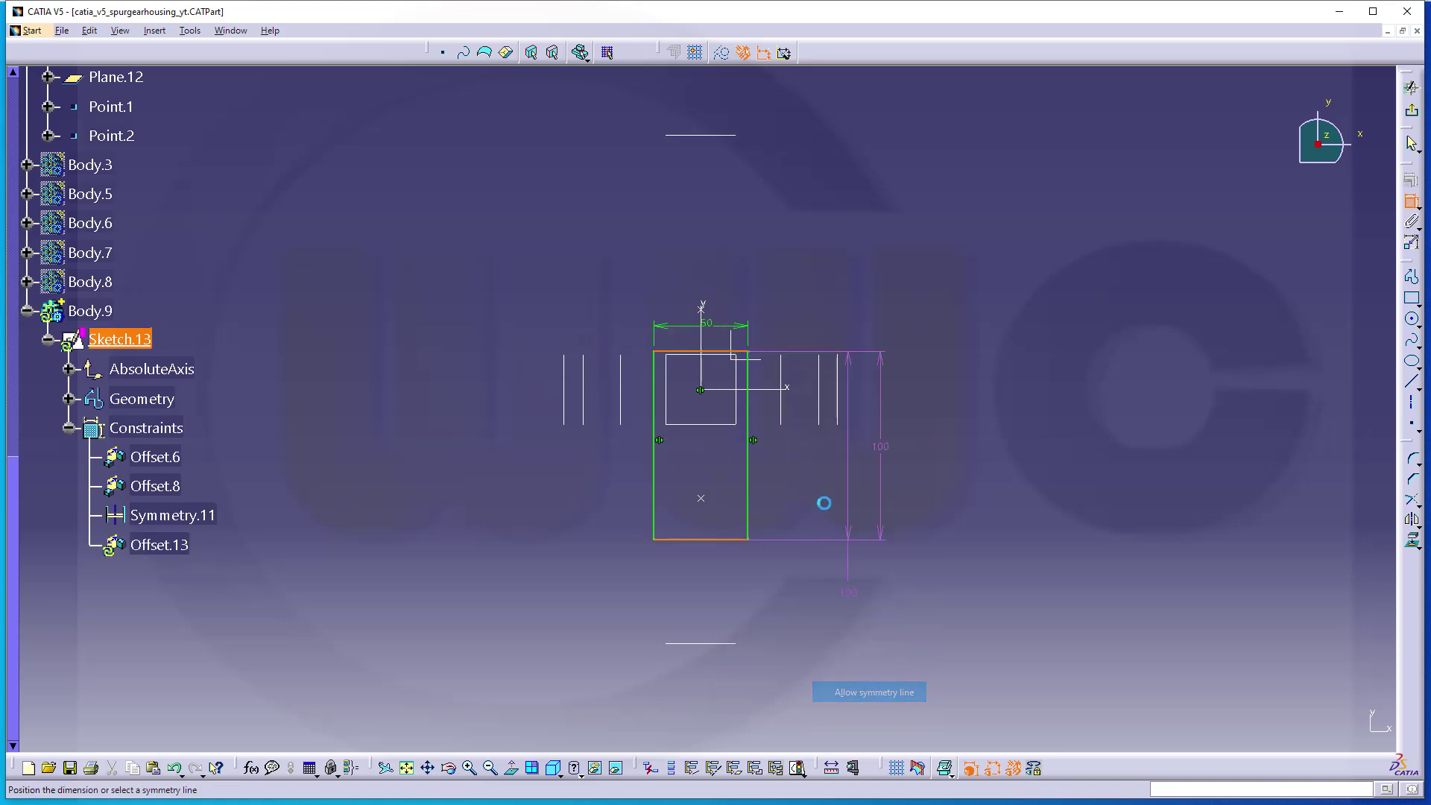
left_click(772, 389)
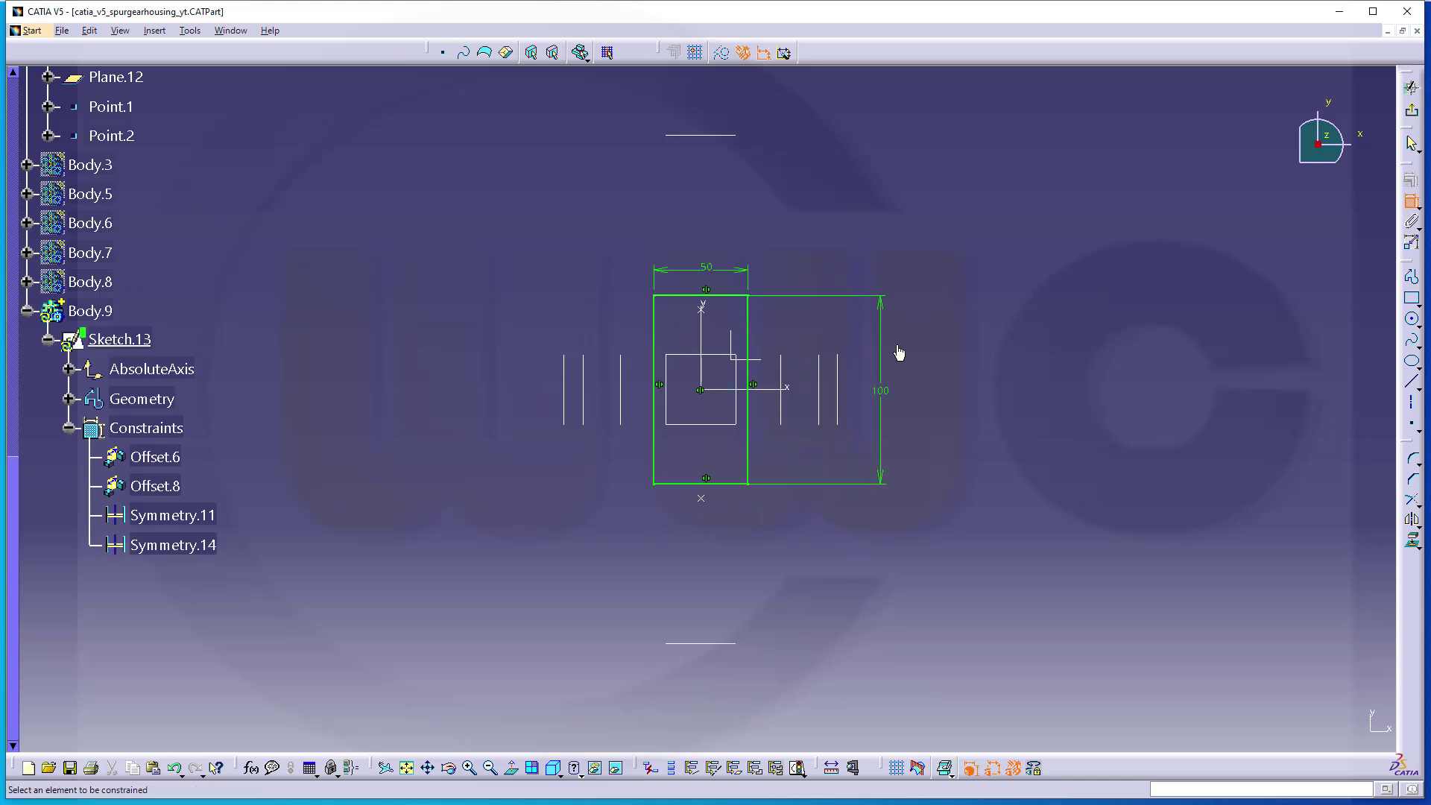
Step: Leave the sketch and pad Sketch.13 with the limit type Up to plane, ending at Plane.2
left_click(1411, 110)
middle_click_drag(944, 401, 969, 373)
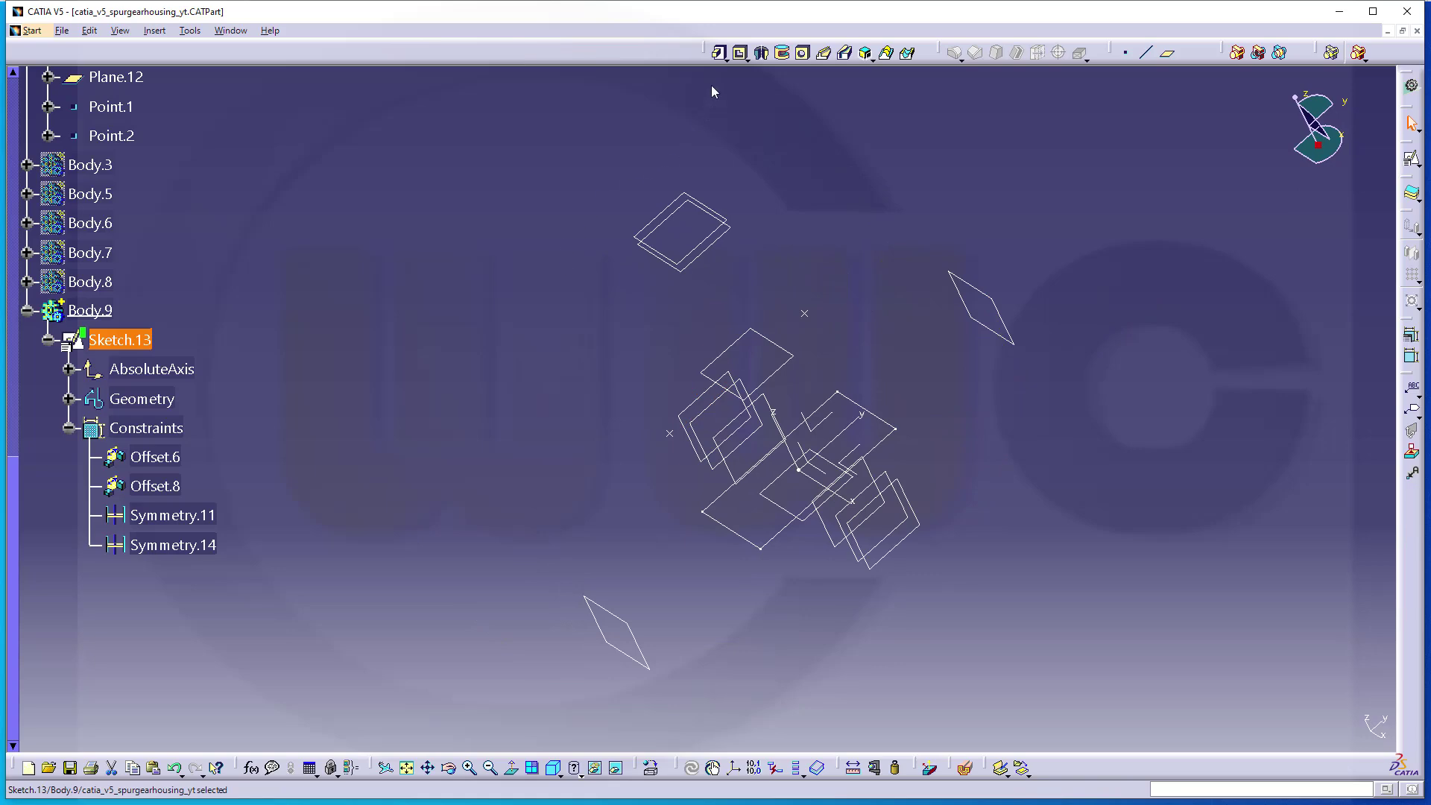
left_click(719, 54)
middle_click_drag(559, 432, 564, 319)
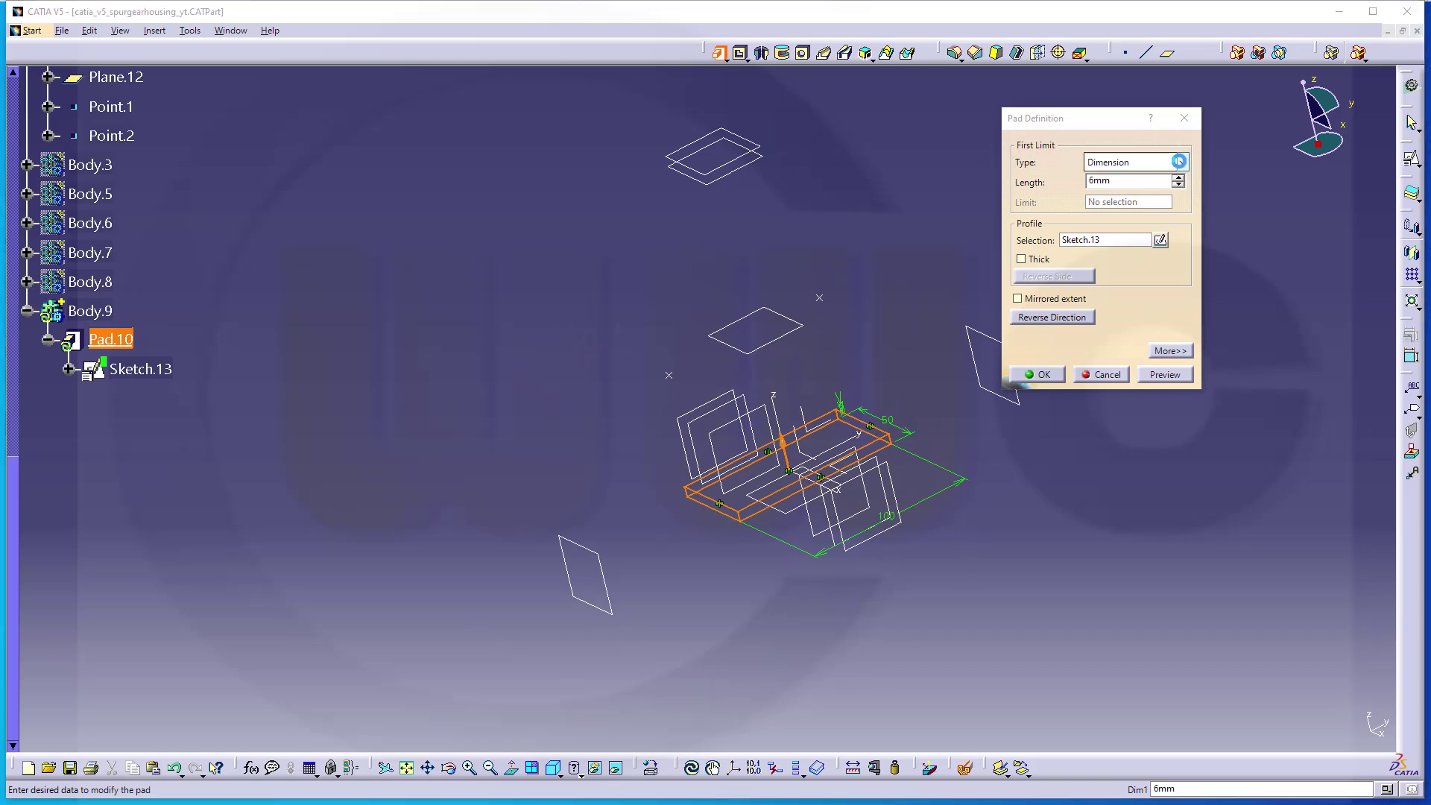
left_click(1178, 161)
left_click(1118, 226)
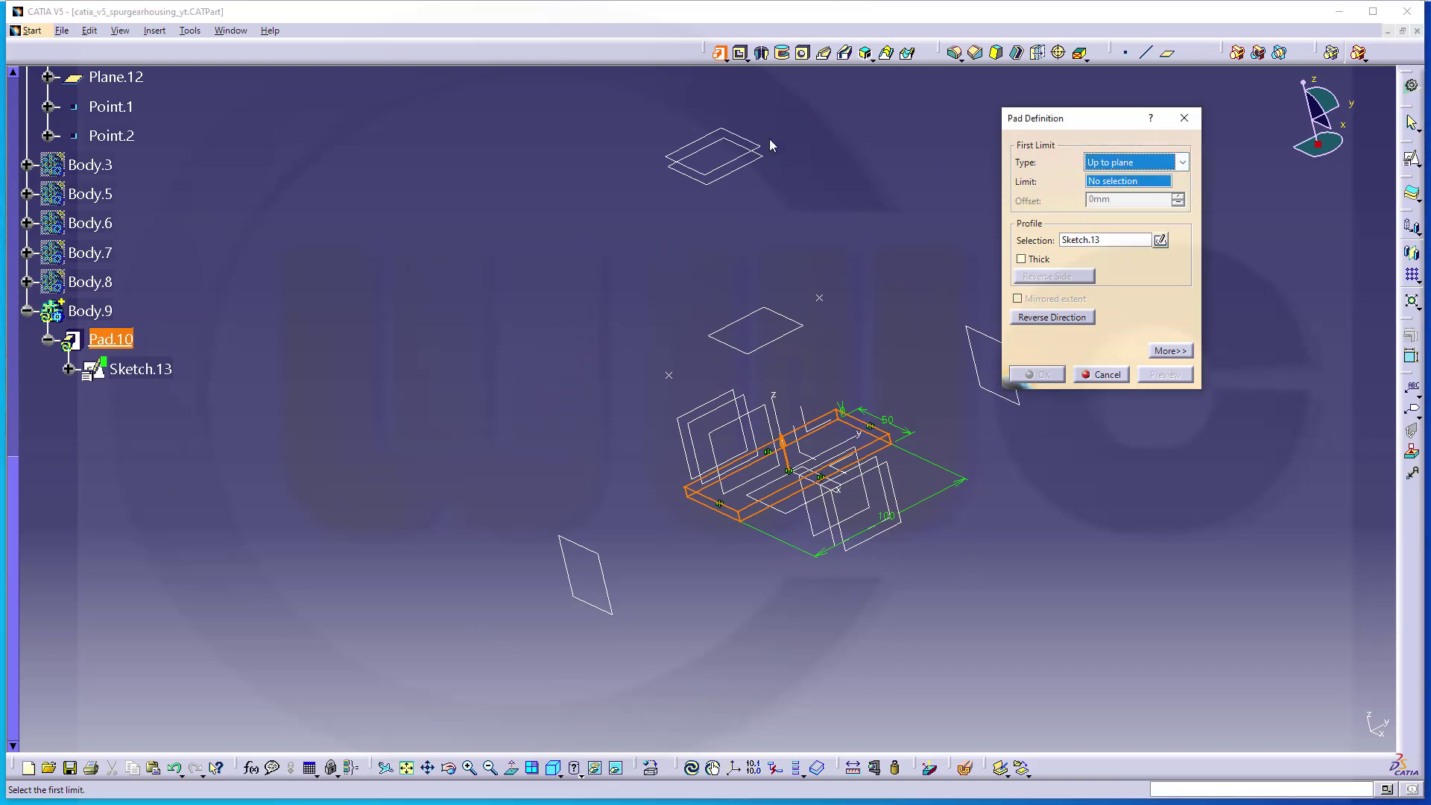
left_click(757, 146)
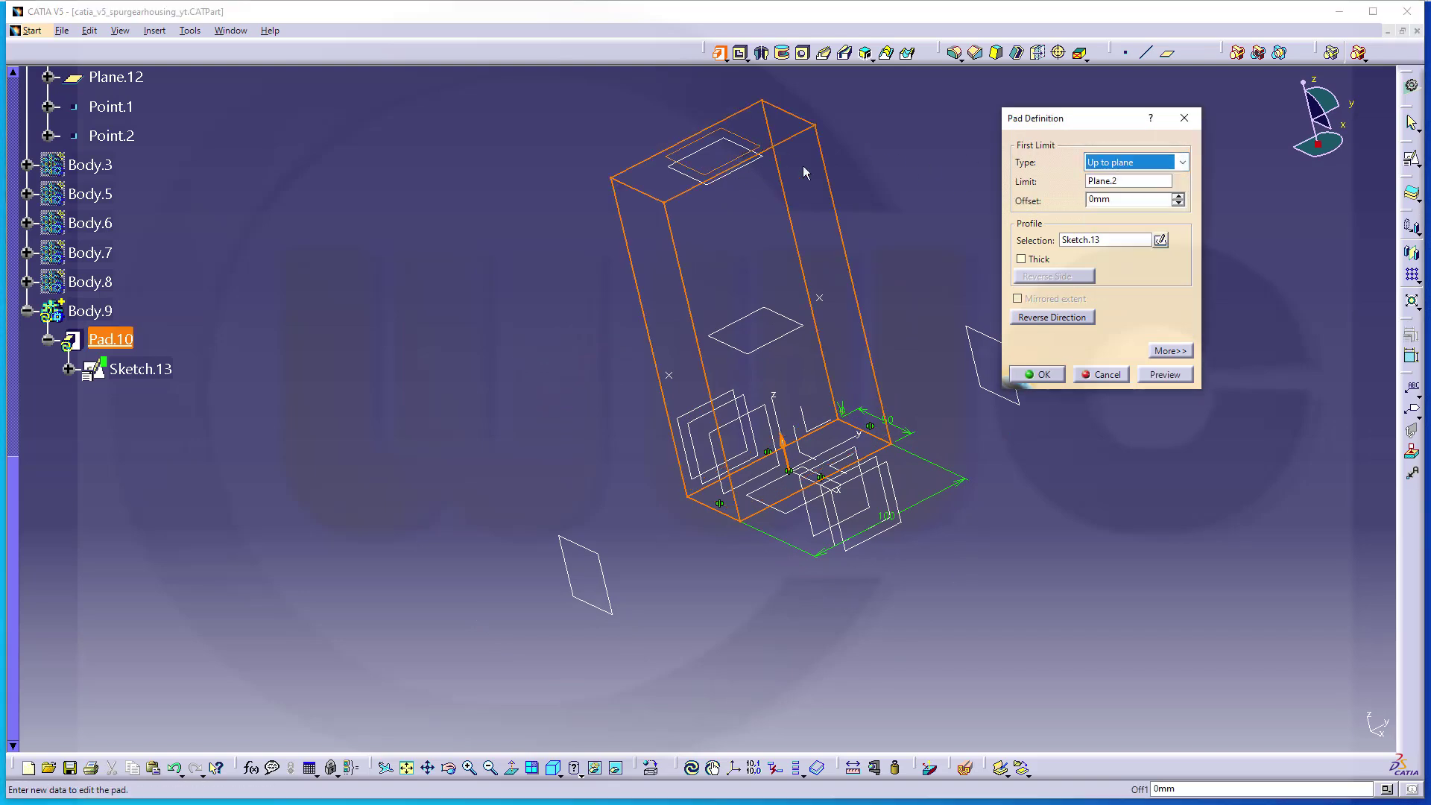
left_click(1040, 375)
Step: Show the hidden bodies Body.3 through Body.8 alongside the new pad
middle_click_drag(853, 281, 904, 303)
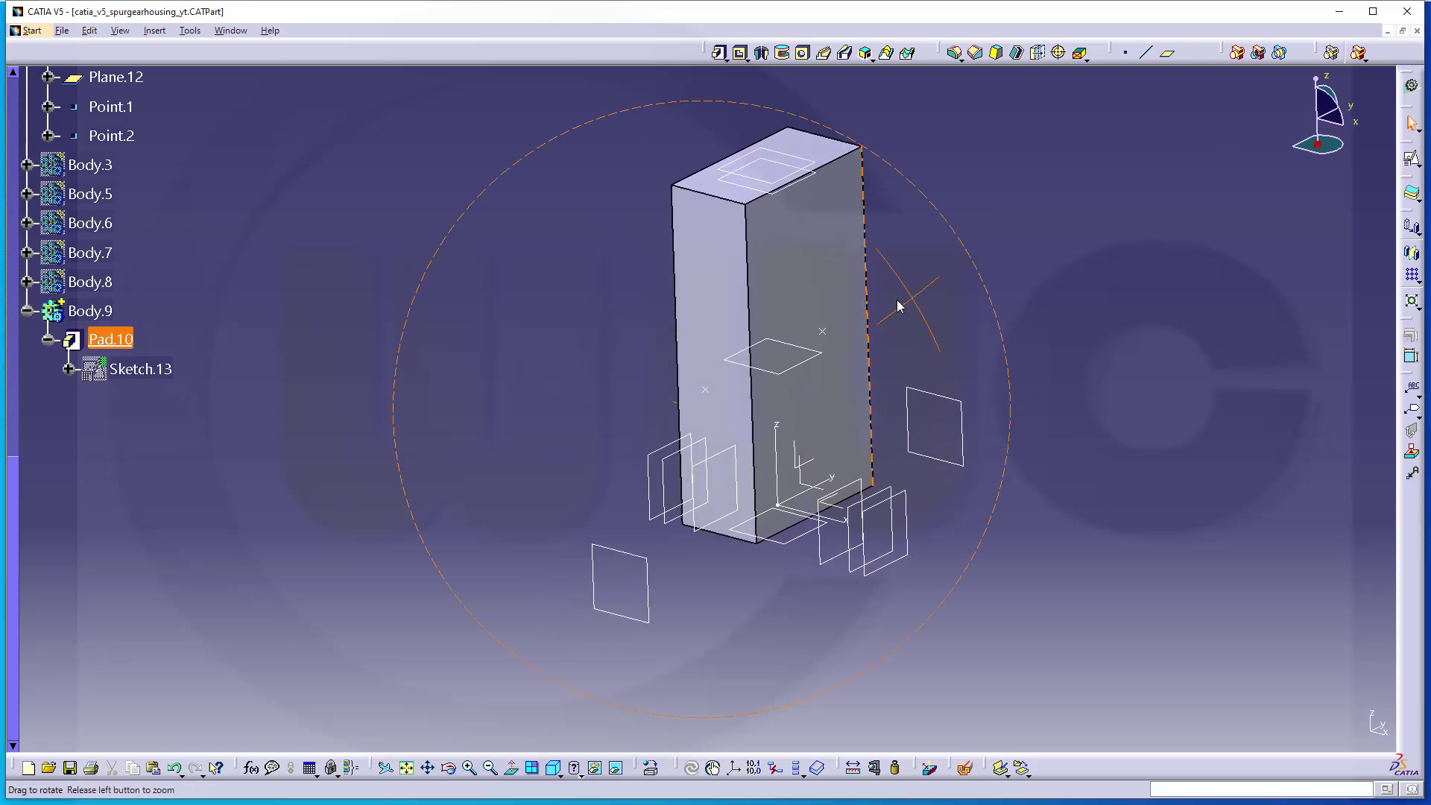
left_click(104, 289)
left_click(106, 170, "shift")
right_click(107, 170)
left_click(149, 223)
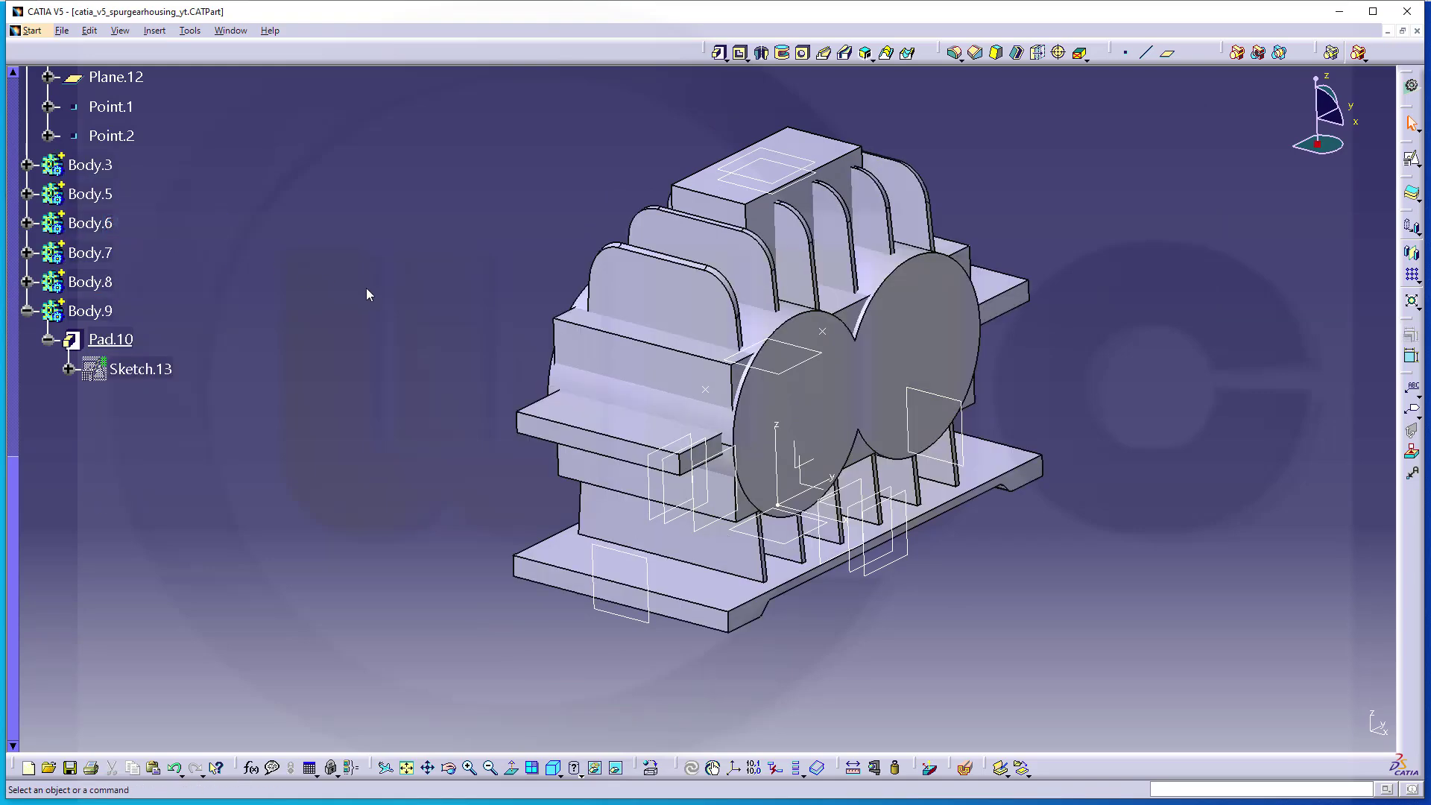
Step: Show Body.1 as well and examine the complete housing from the front and the side
middle_click_drag(429, 313, 737, 431)
scroll(195, 185, "up", 5)
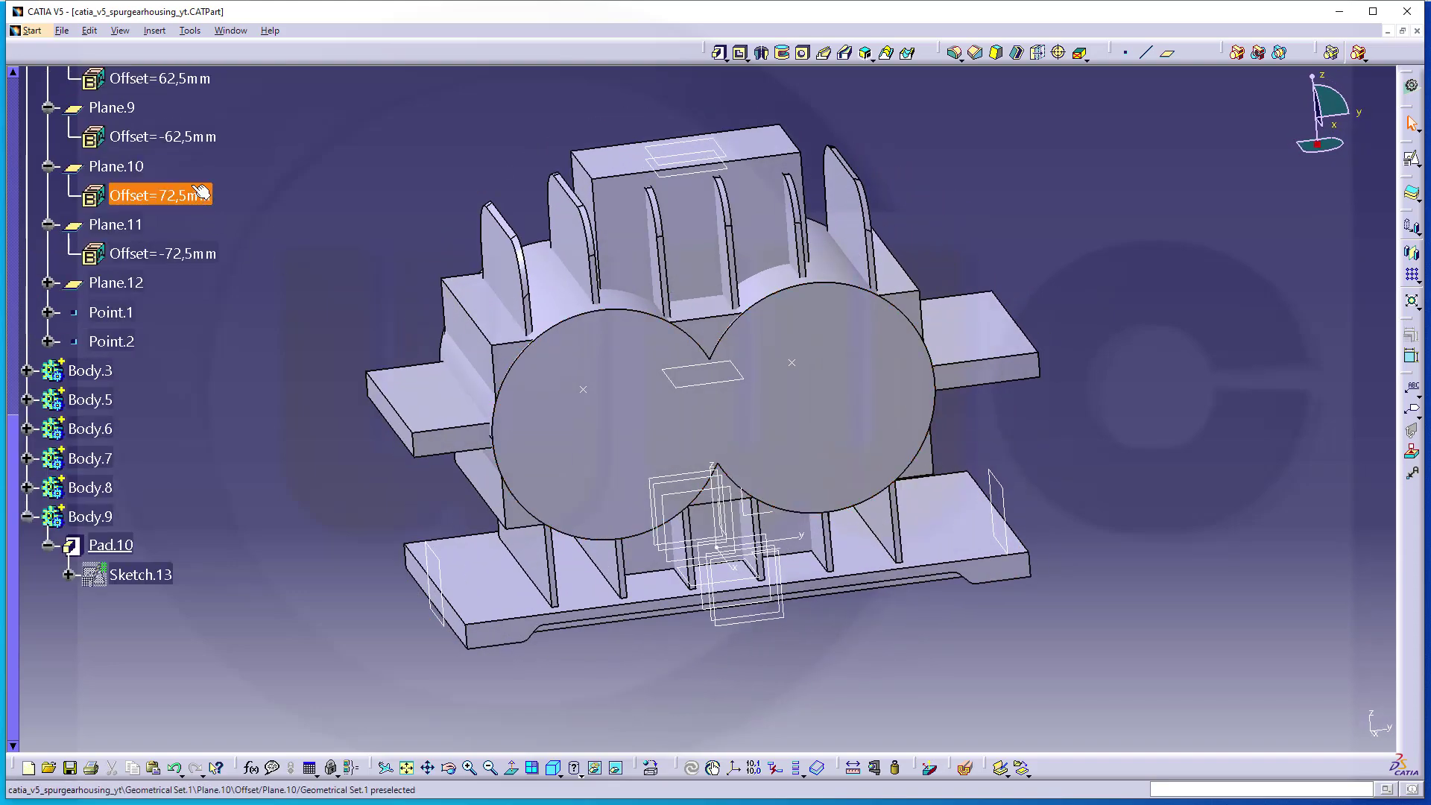
scroll(195, 184, "up", 5)
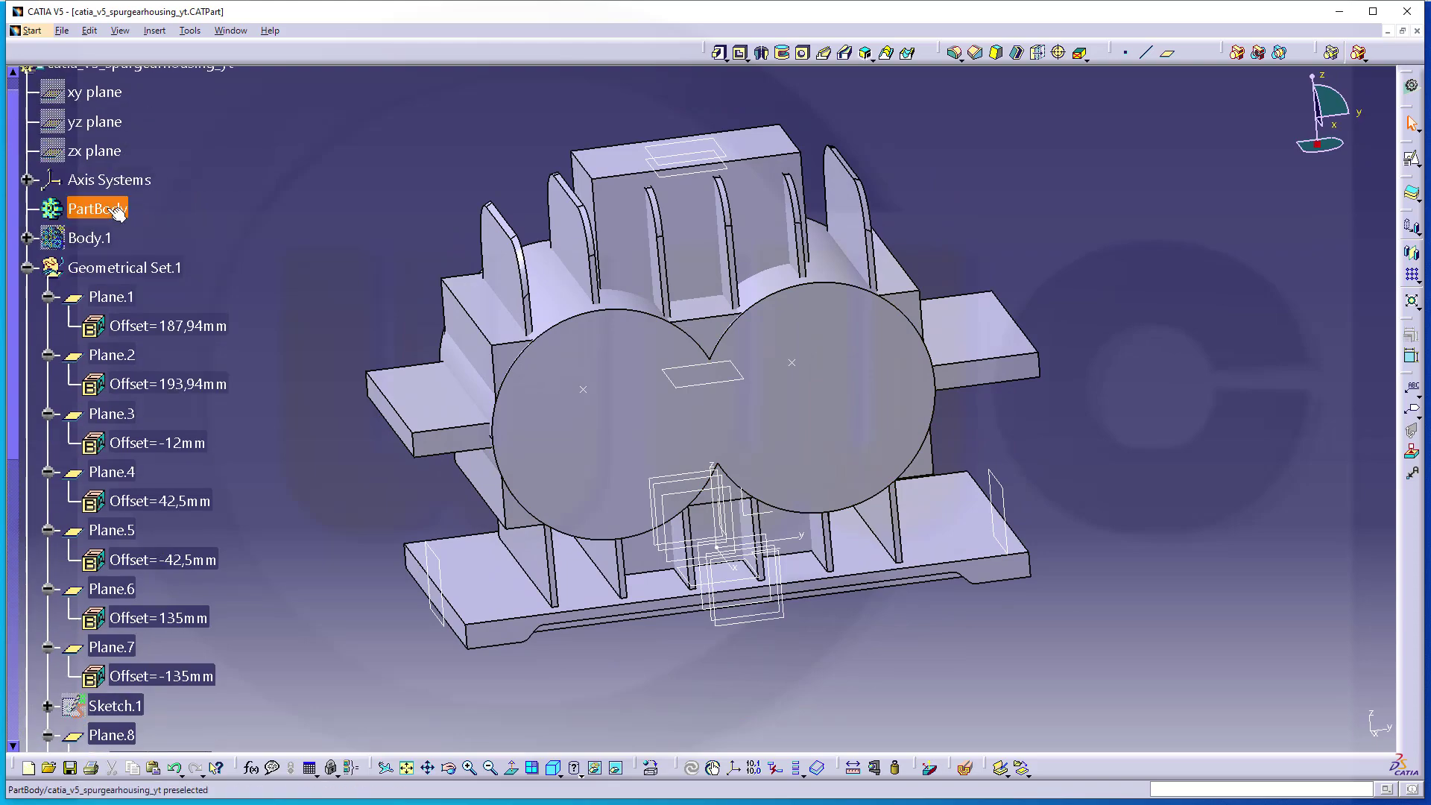
right_click(58, 233)
left_click(102, 283)
middle_click_drag(790, 417, 609, 414)
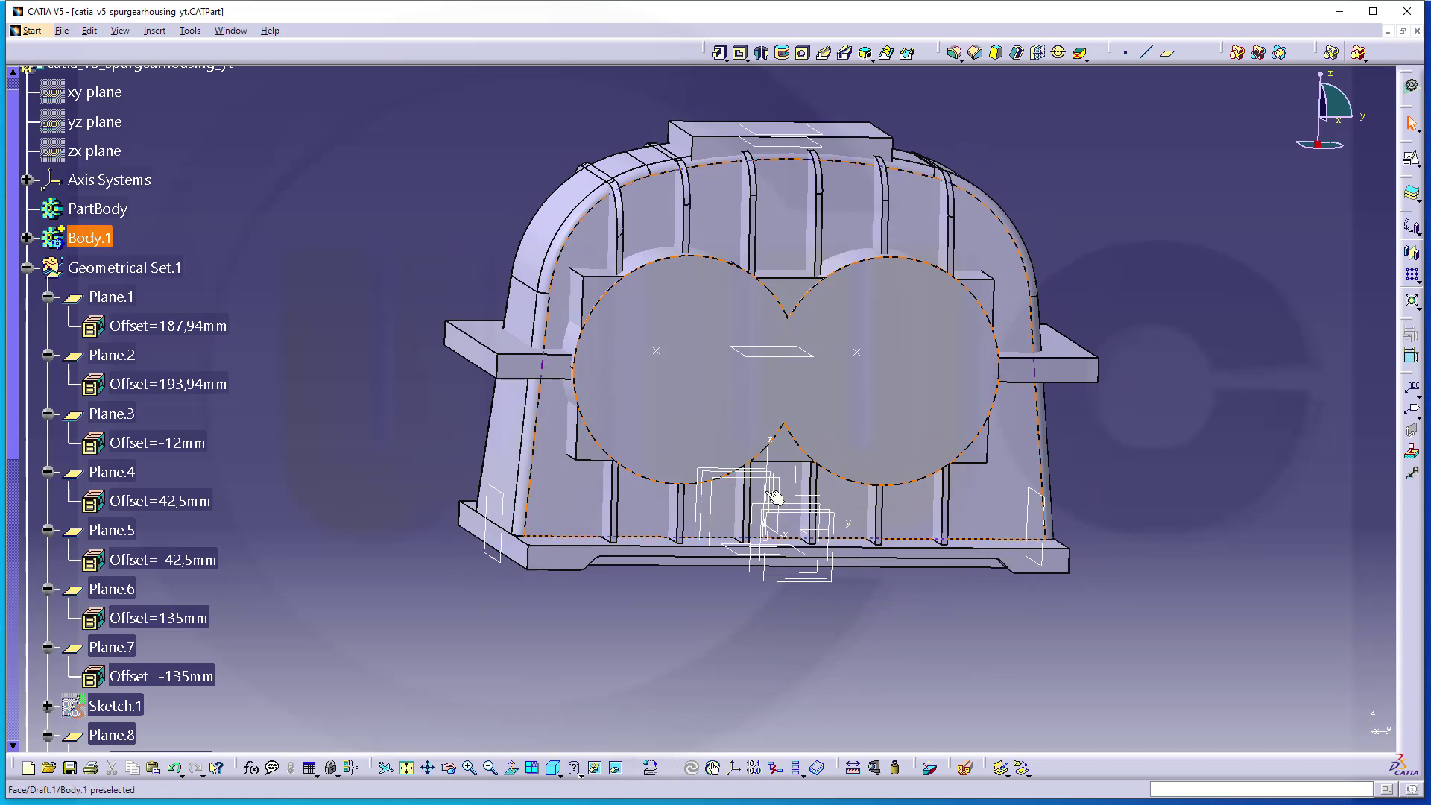
middle_click_drag(738, 518, 985, 351)
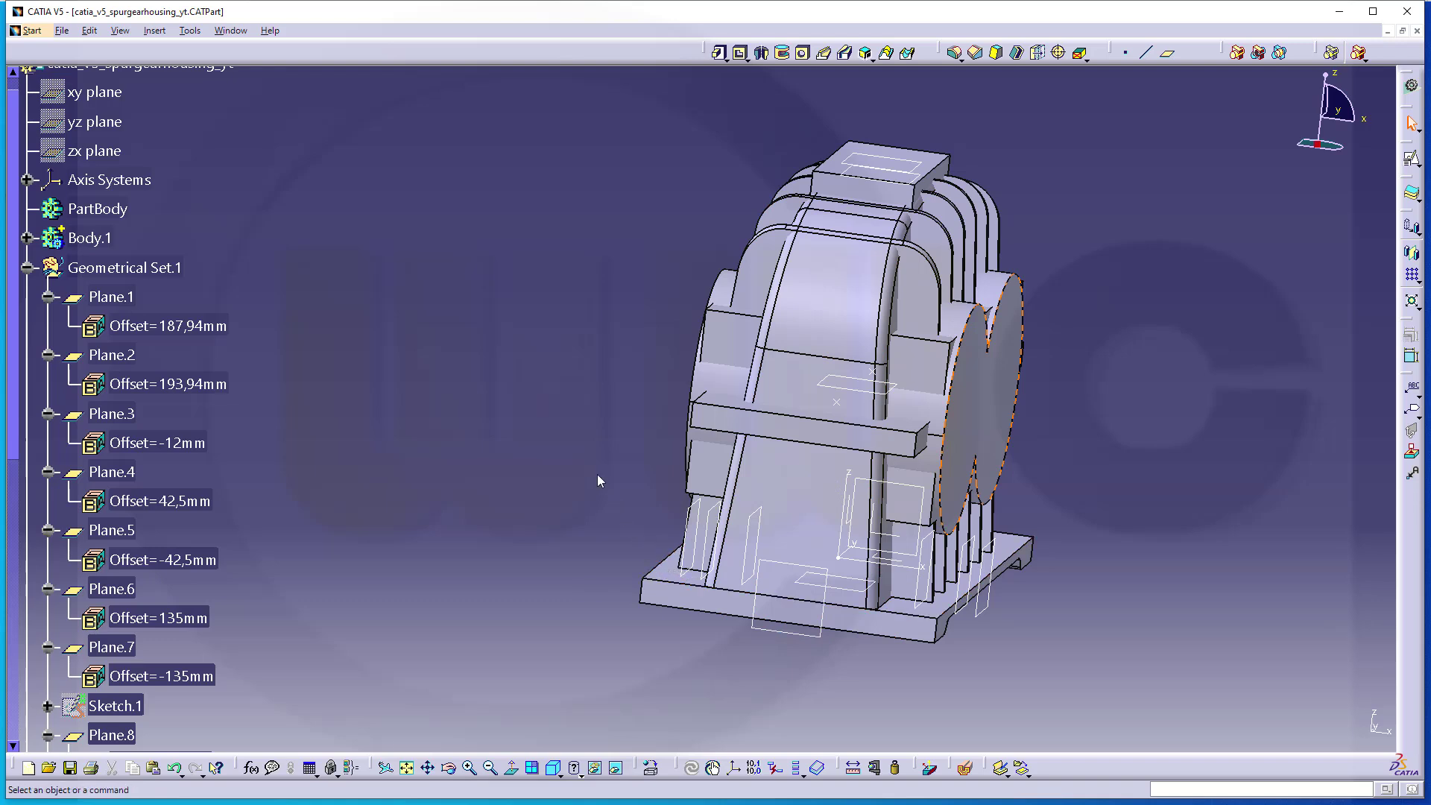
Step: Hide Body.1, Body.9 and Body.3 through Body.8, leaving the reference planes and points shown
right_click(82, 239)
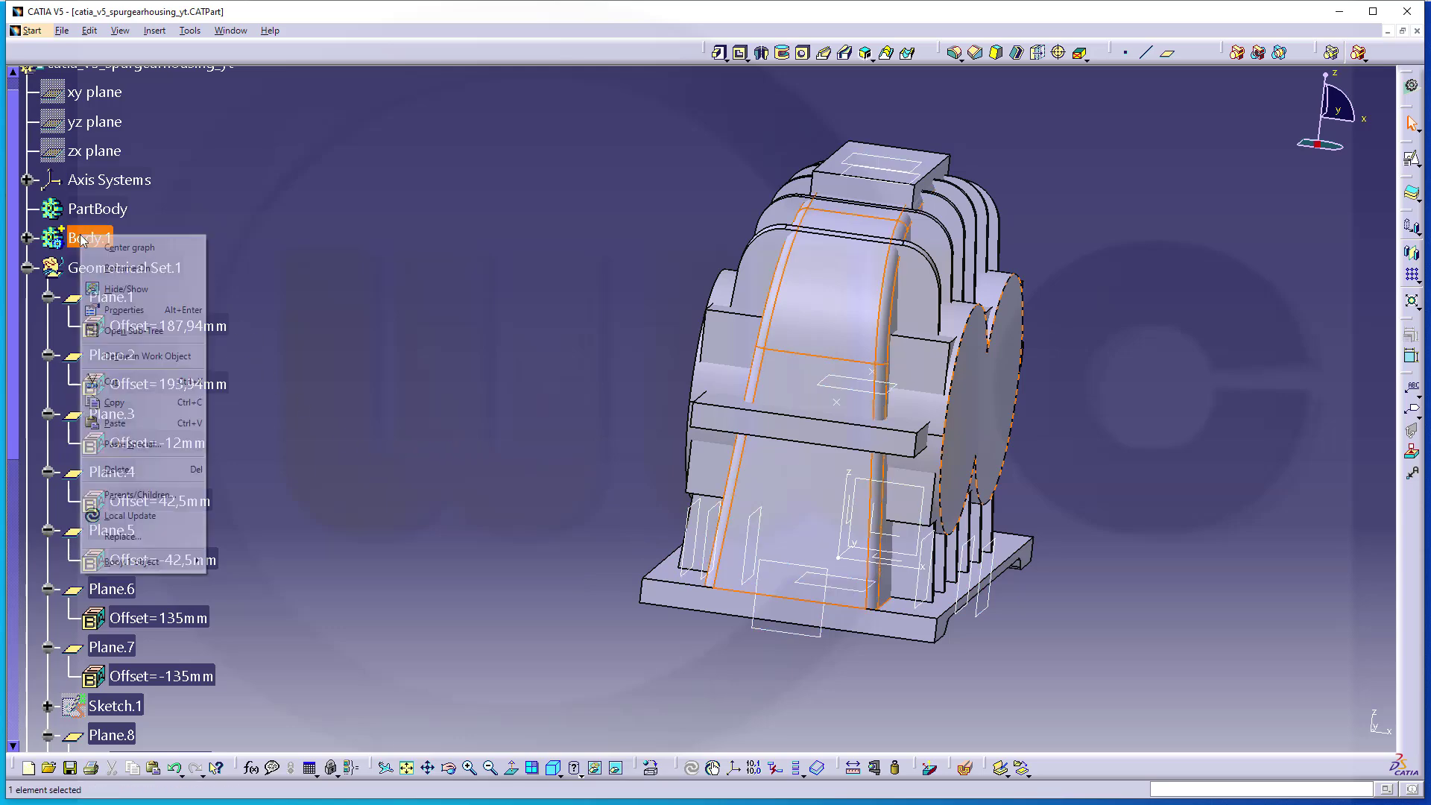
left_click(126, 286)
scroll(262, 458, "down", 7)
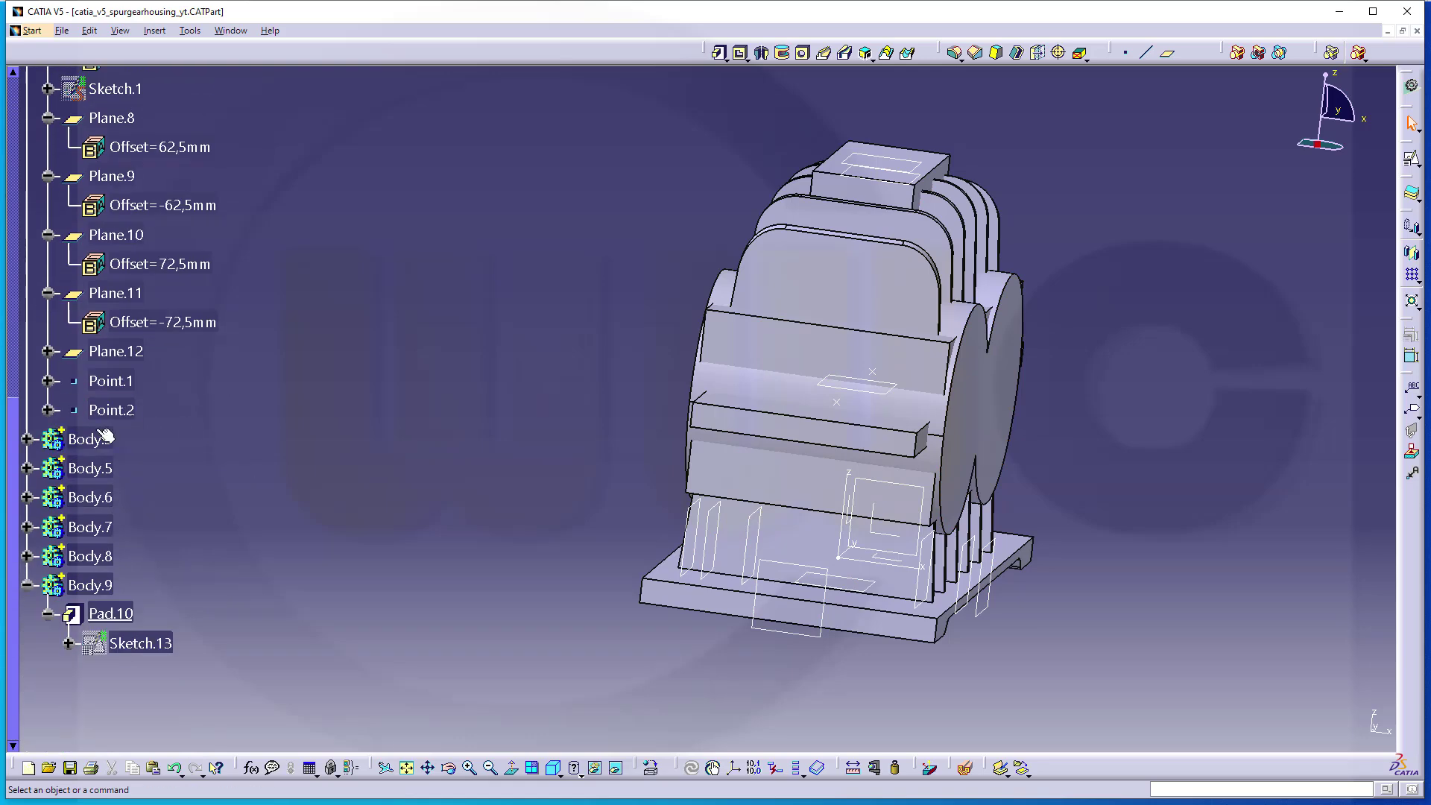
right_click(100, 588)
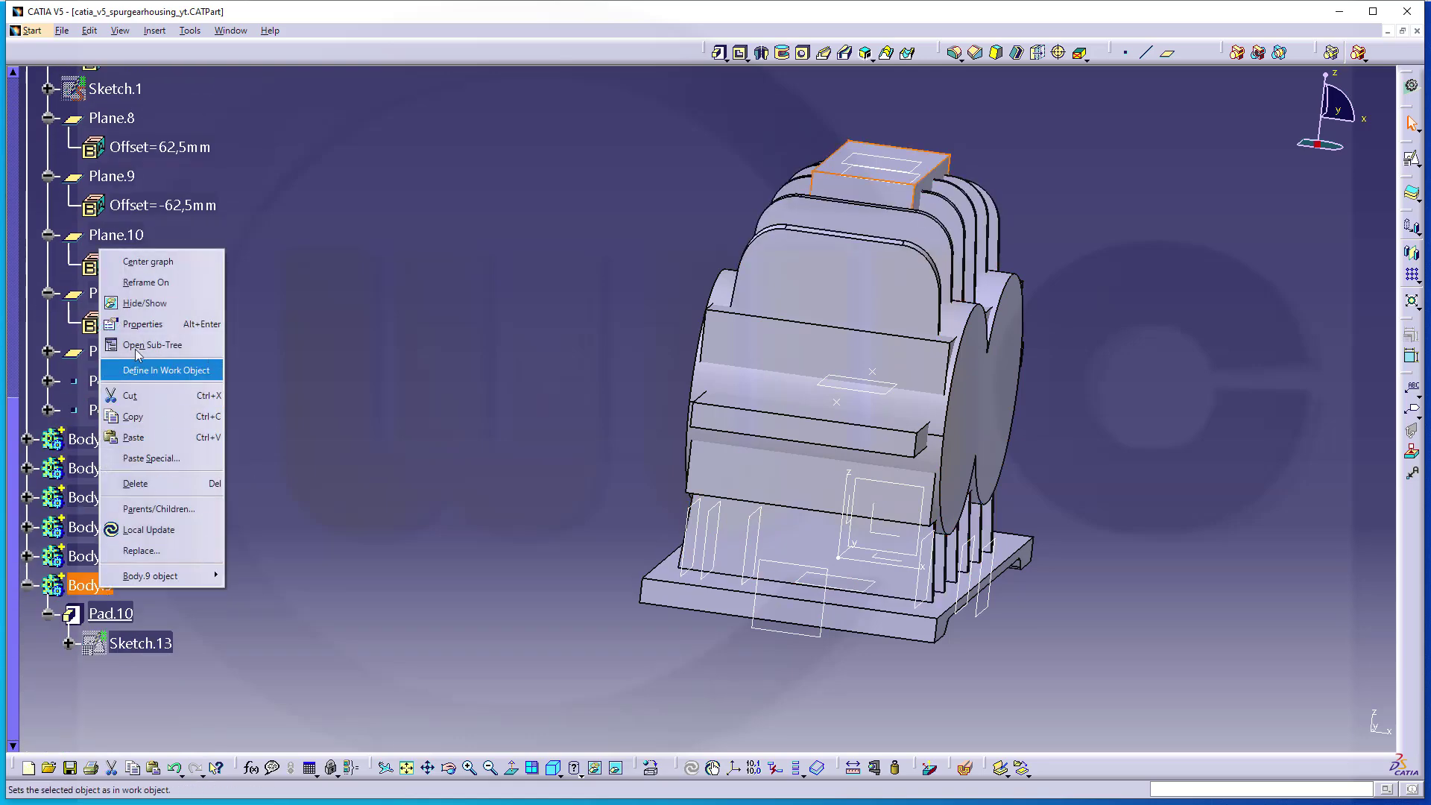
left_click(142, 306)
left_click(90, 439)
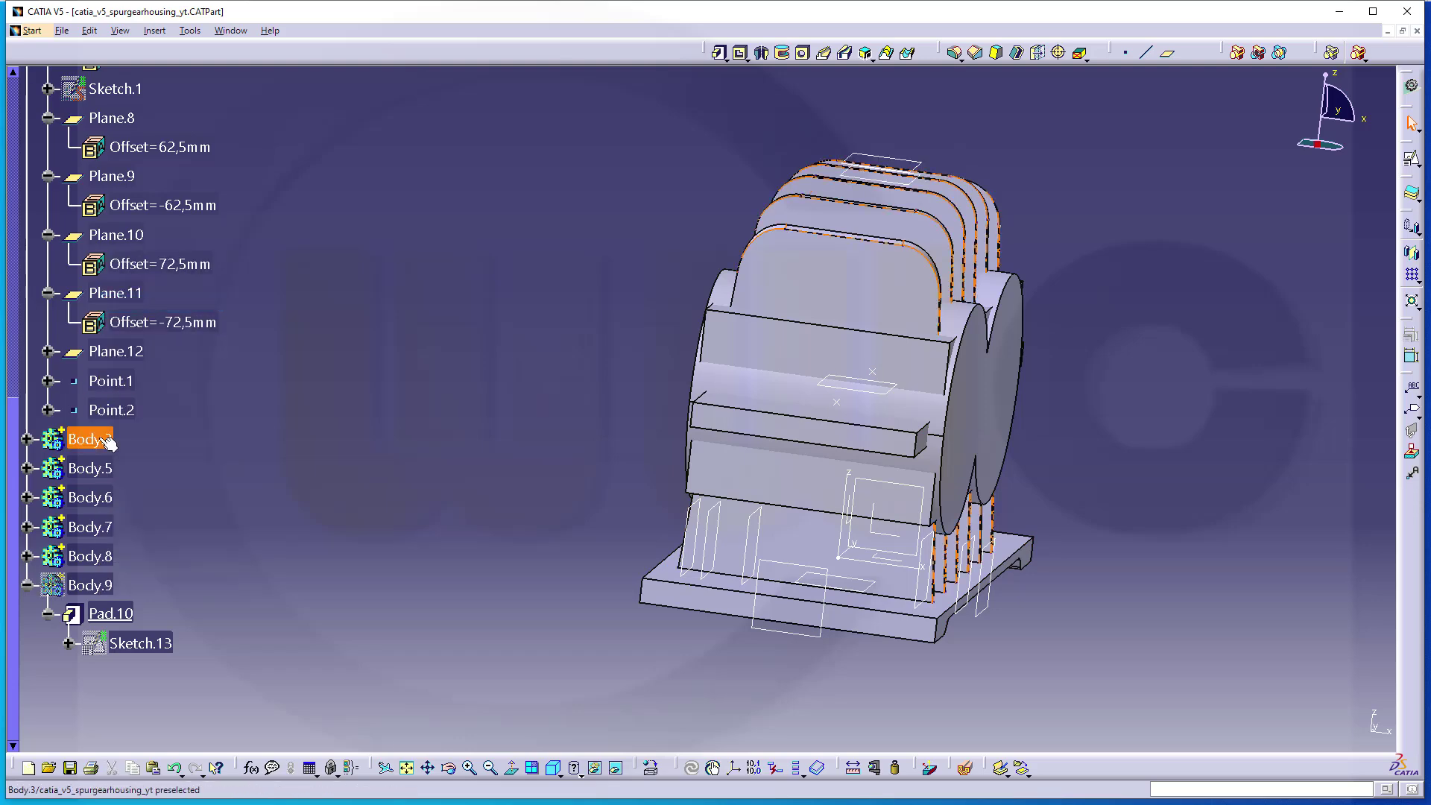
left_click(100, 556, "shift")
right_click(100, 556)
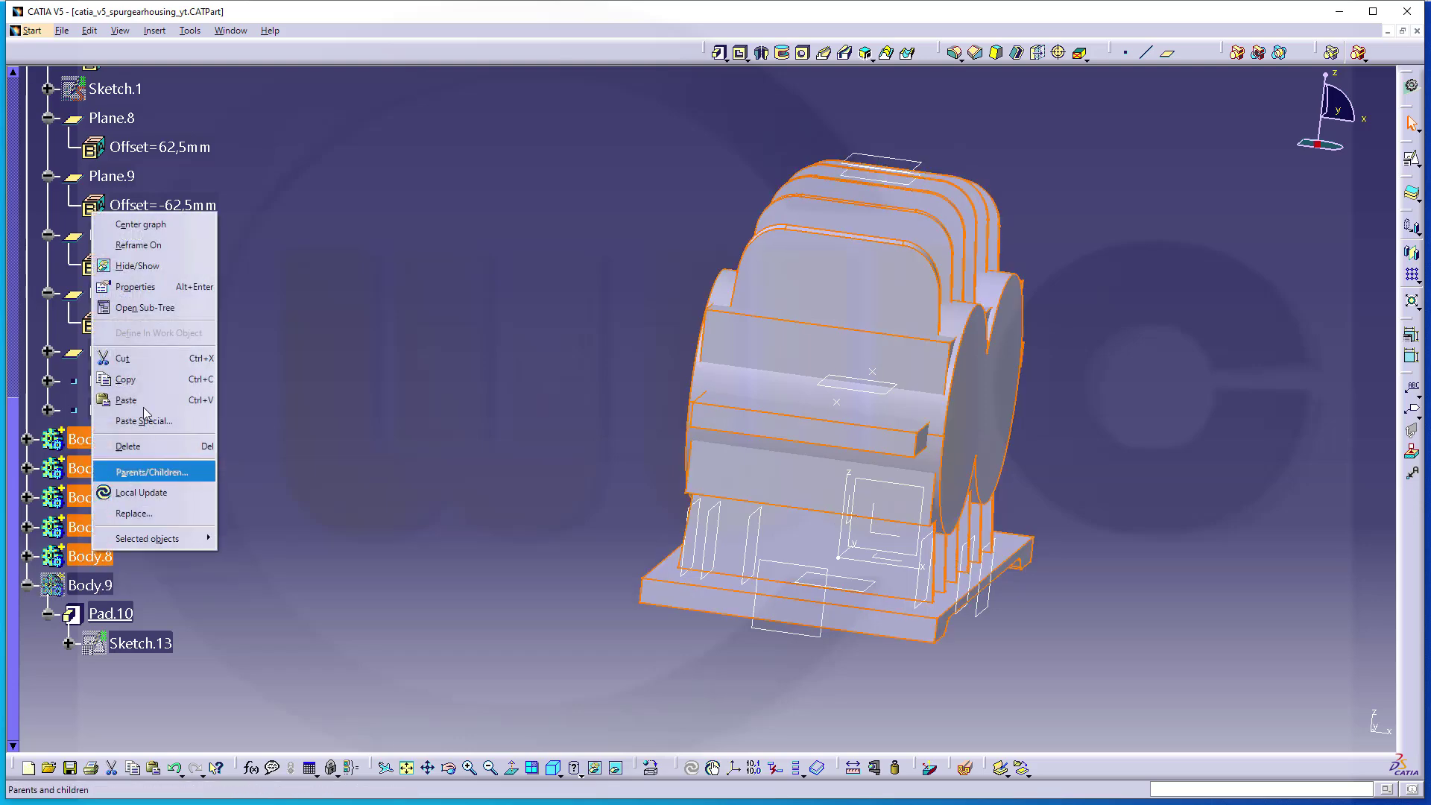
left_click(134, 267)
middle_click_drag(535, 344, 693, 366)
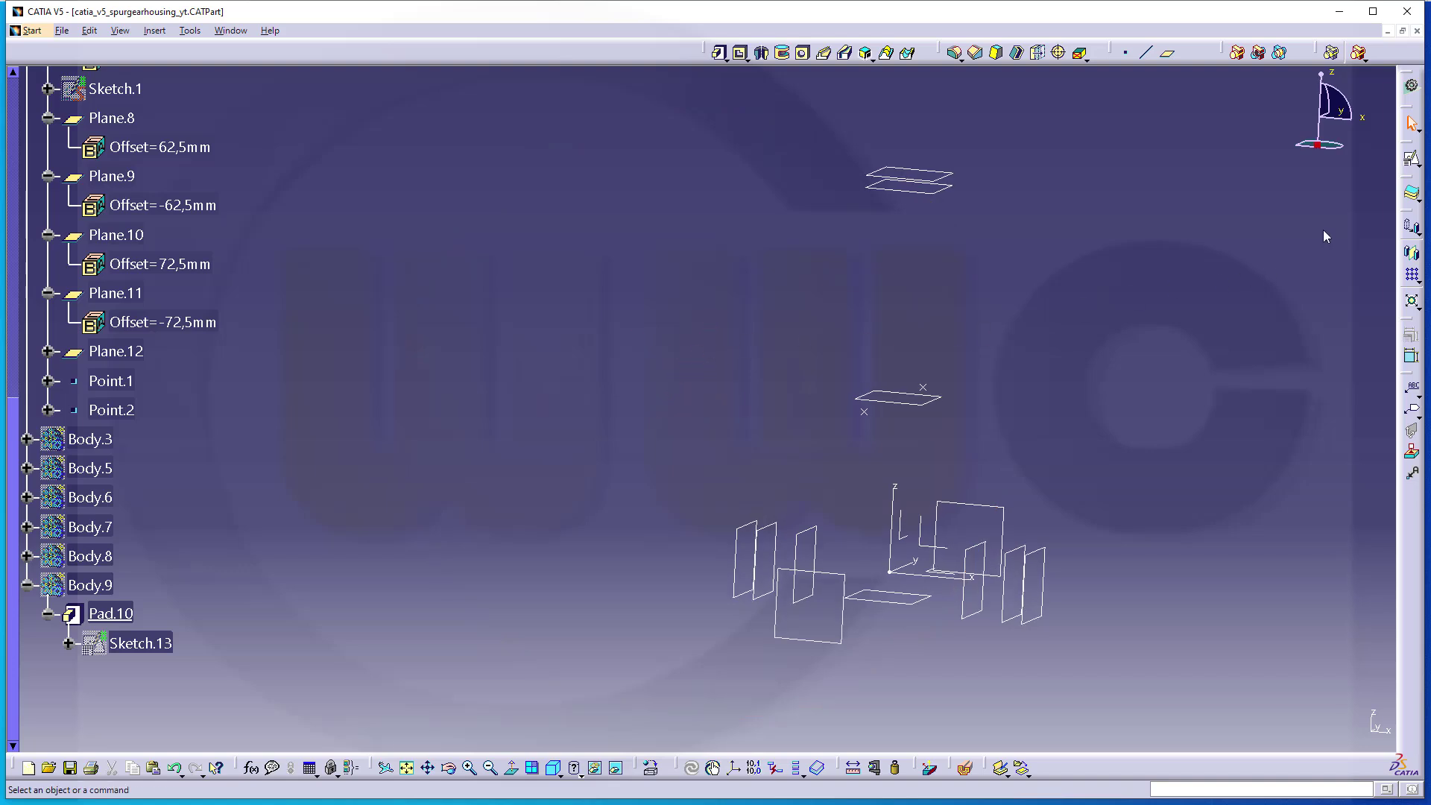
left_click(1410, 165)
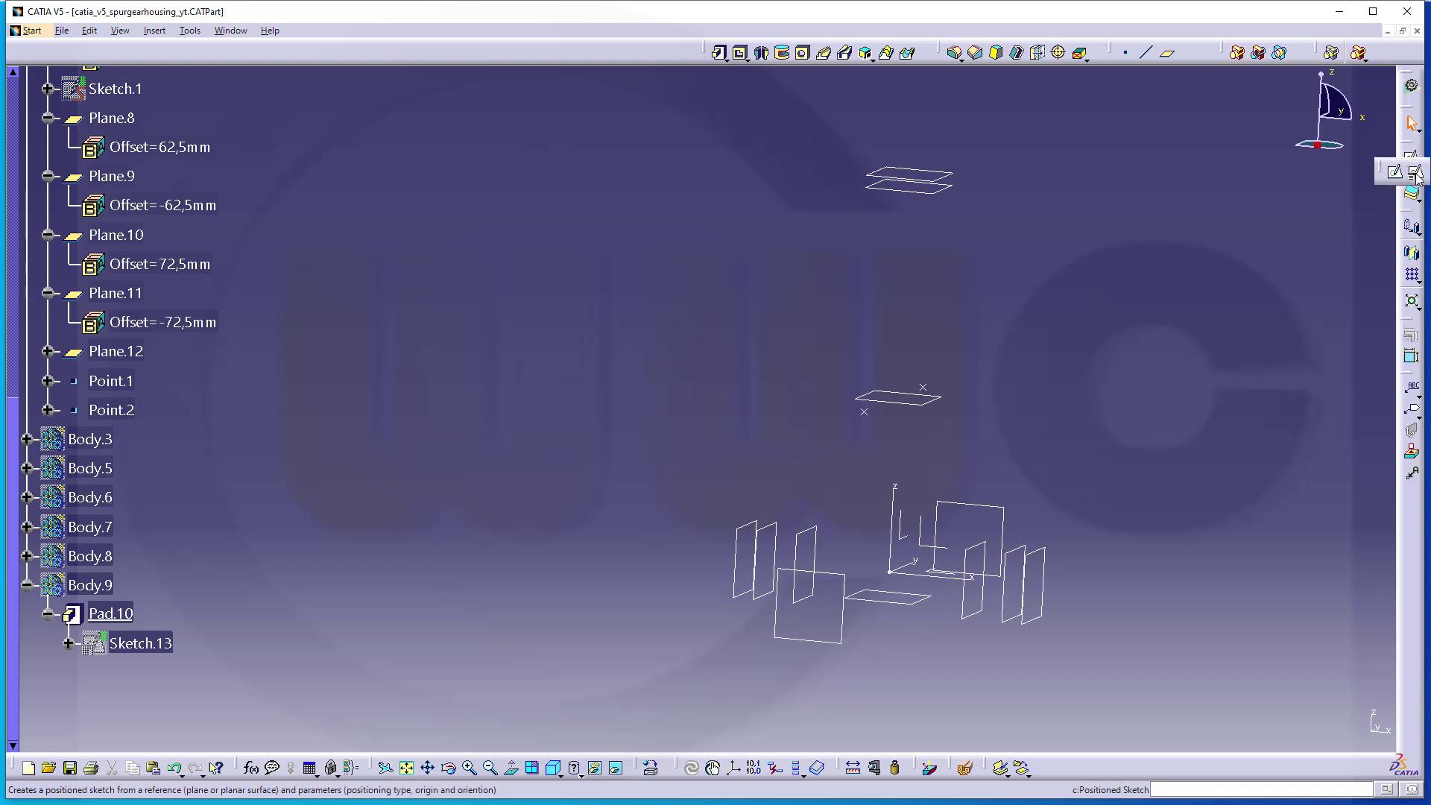
left_click(1415, 172)
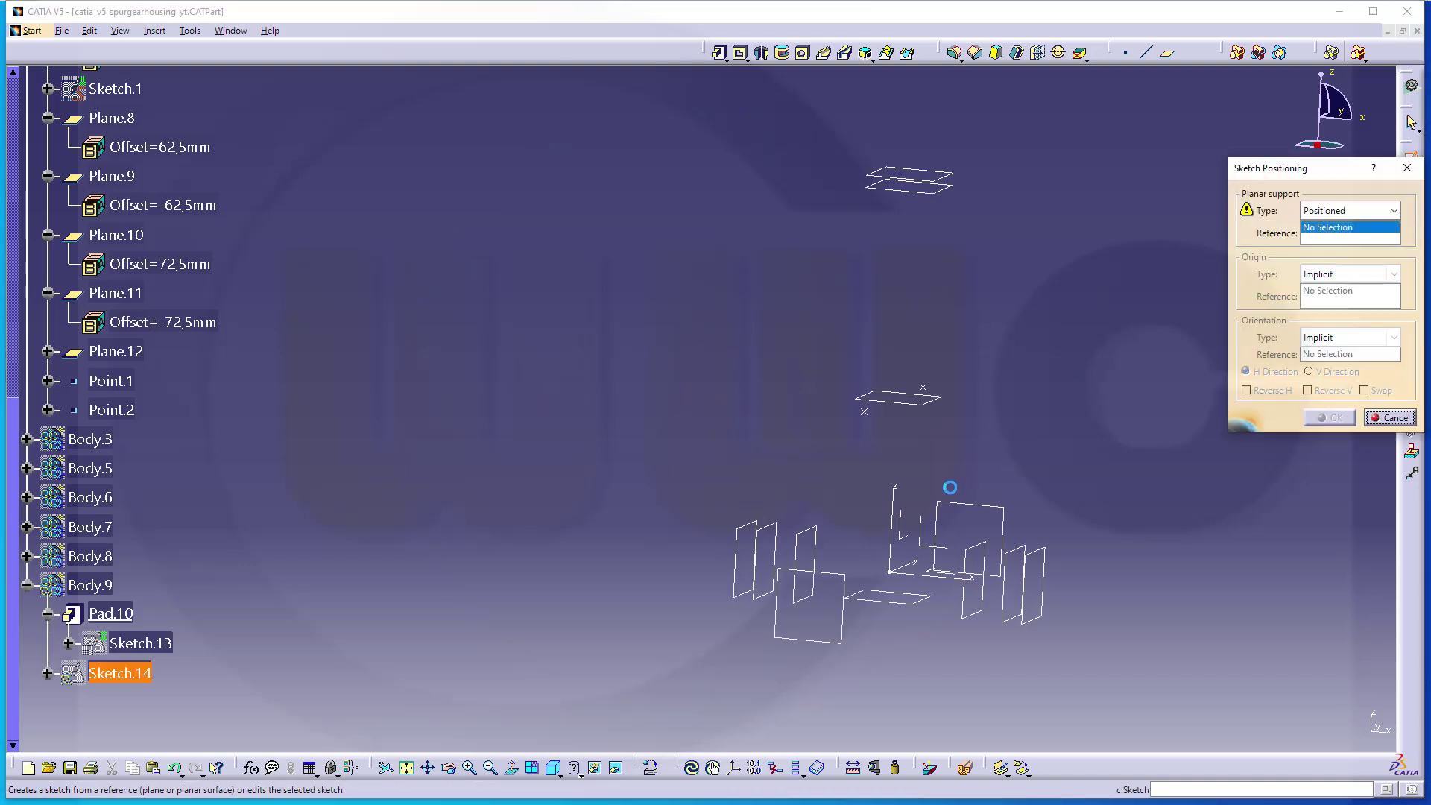
left_click(928, 529)
middle_click_drag(779, 468, 875, 500)
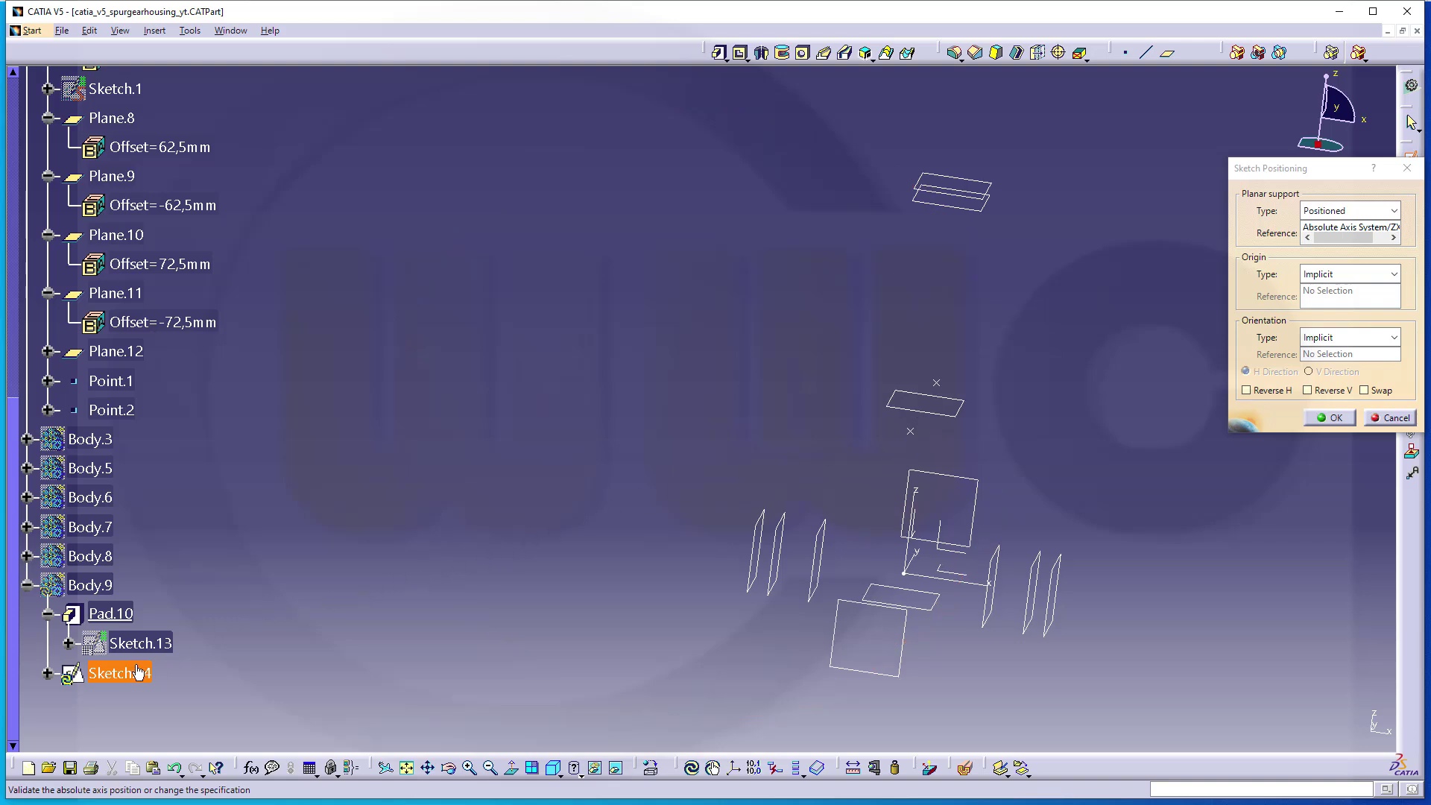
left_click(1396, 418)
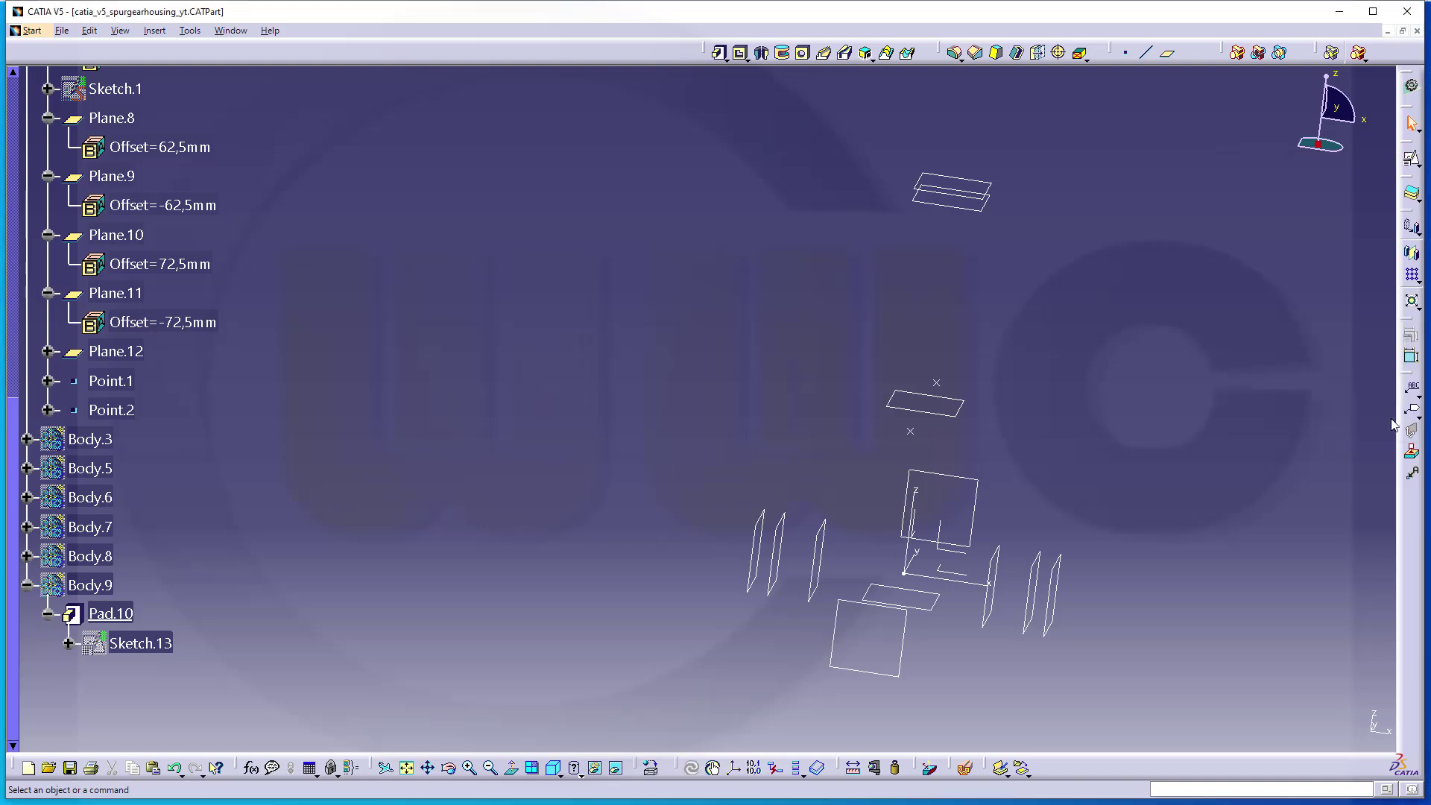
Step: Insert a new body, Body.10, and collapse Body.9 in the specification tree
left_click(155, 31)
left_click(178, 72)
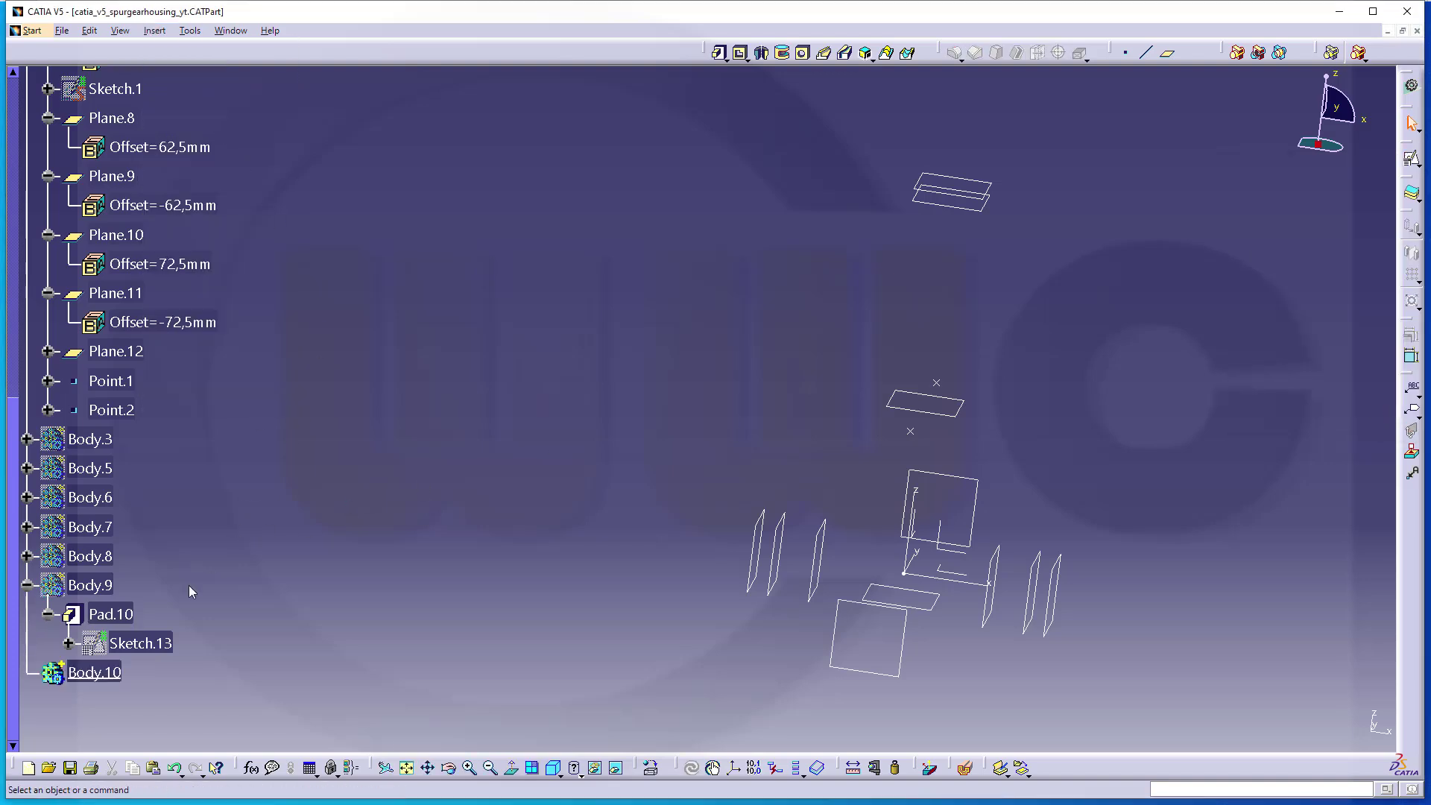
left_click(27, 586)
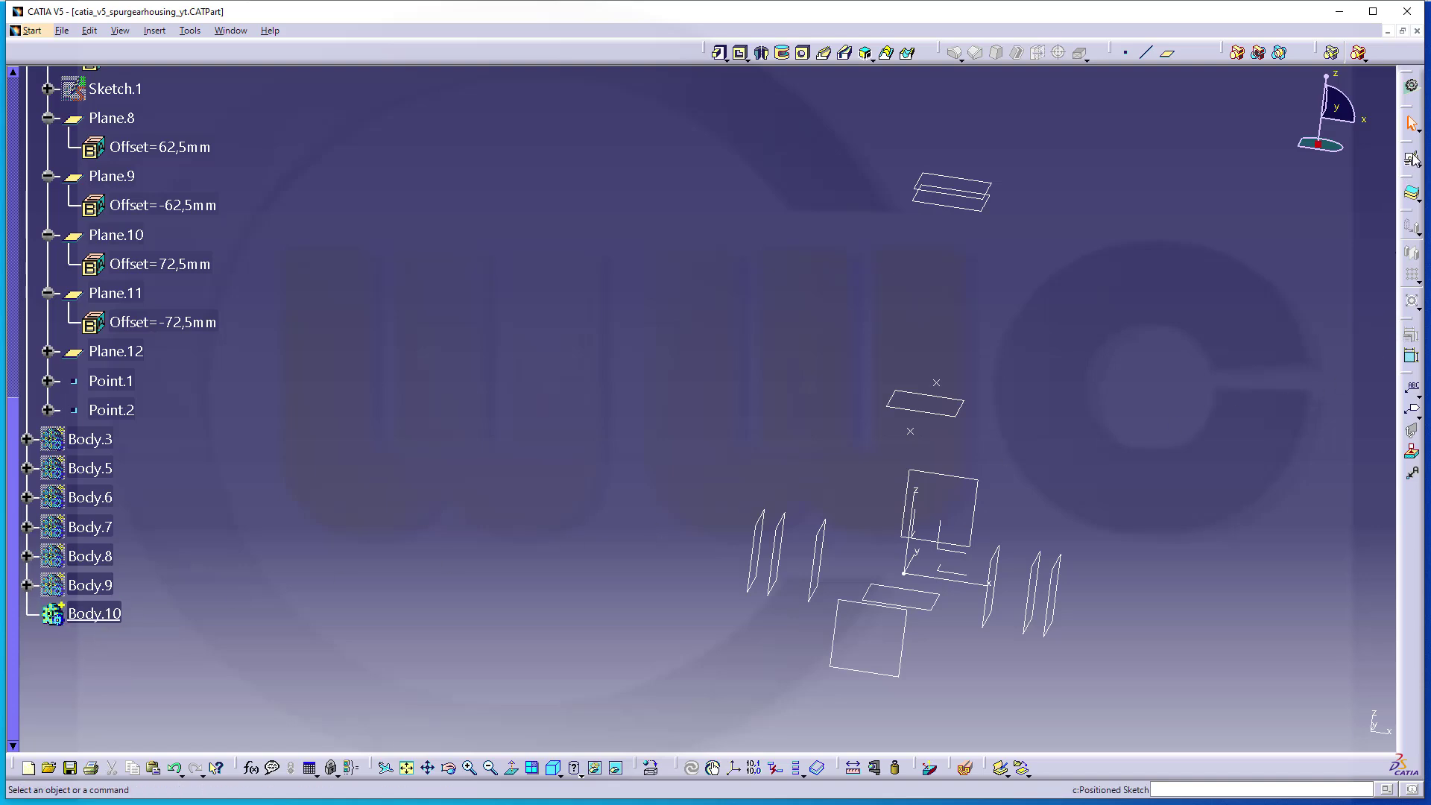
Step: Create a positioned sketch in Body.10 on the ZX plane of the absolute axis system, with its H and V directions swapped
left_click(1408, 190)
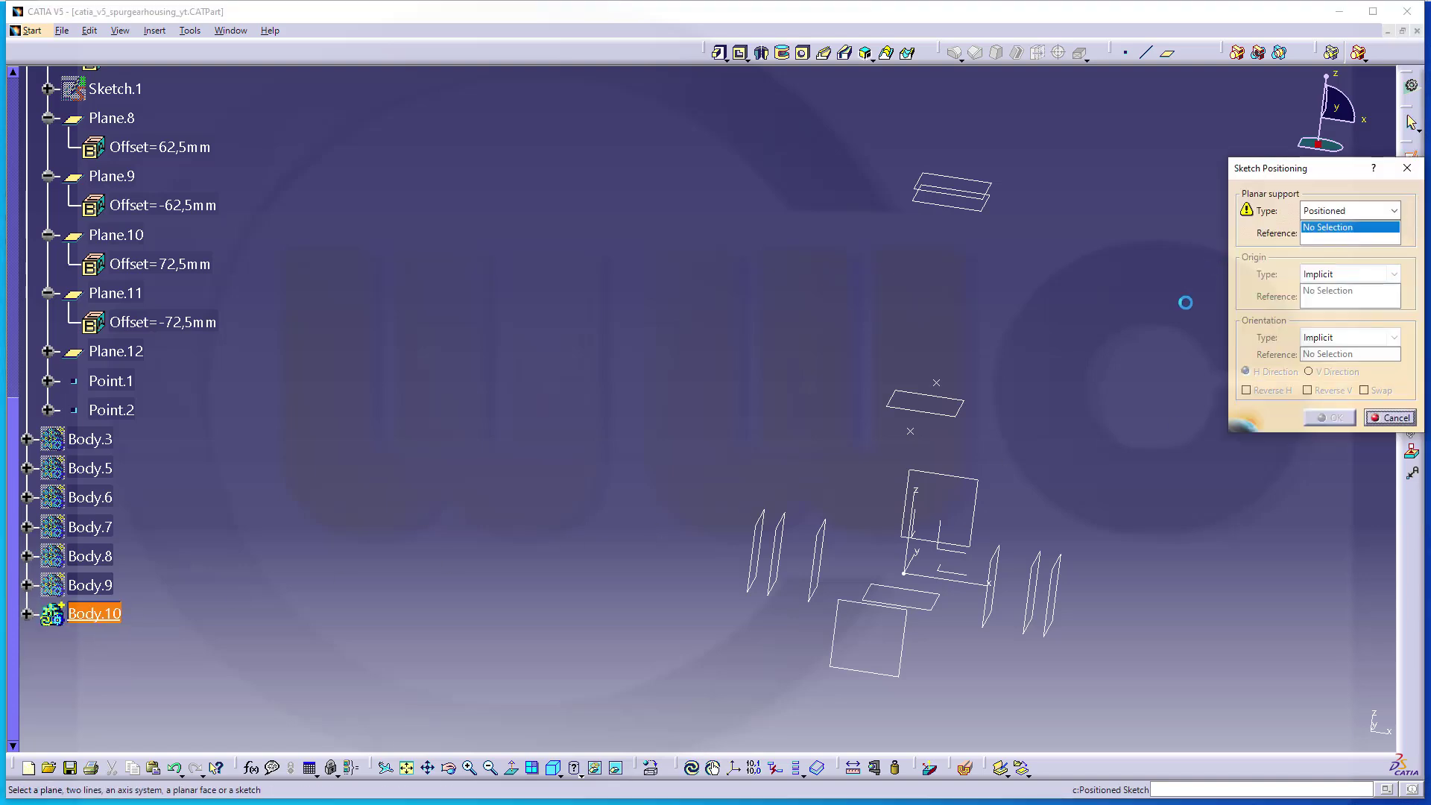
left_click(961, 559)
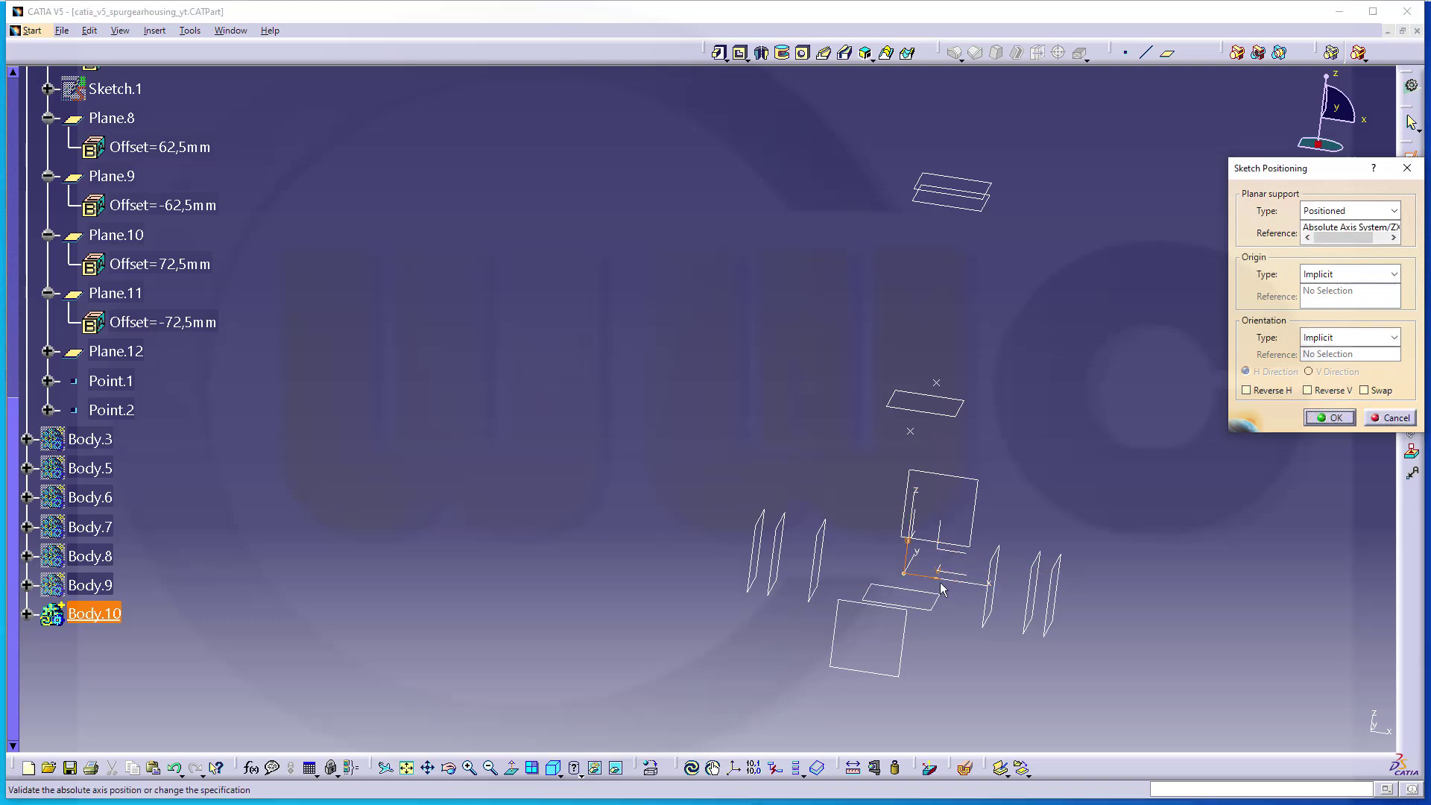
middle_click_drag(939, 588, 938, 471)
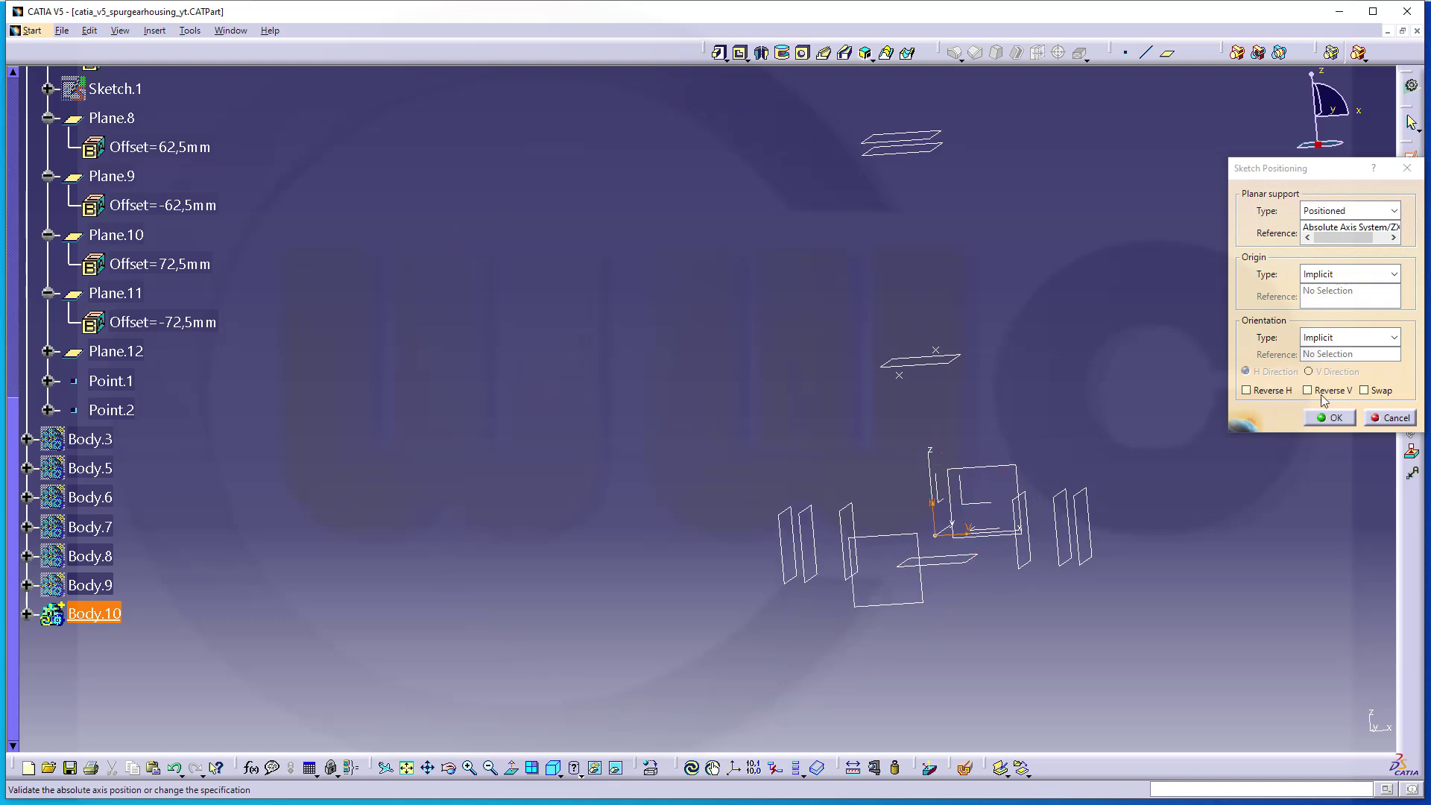
left_click(1364, 390)
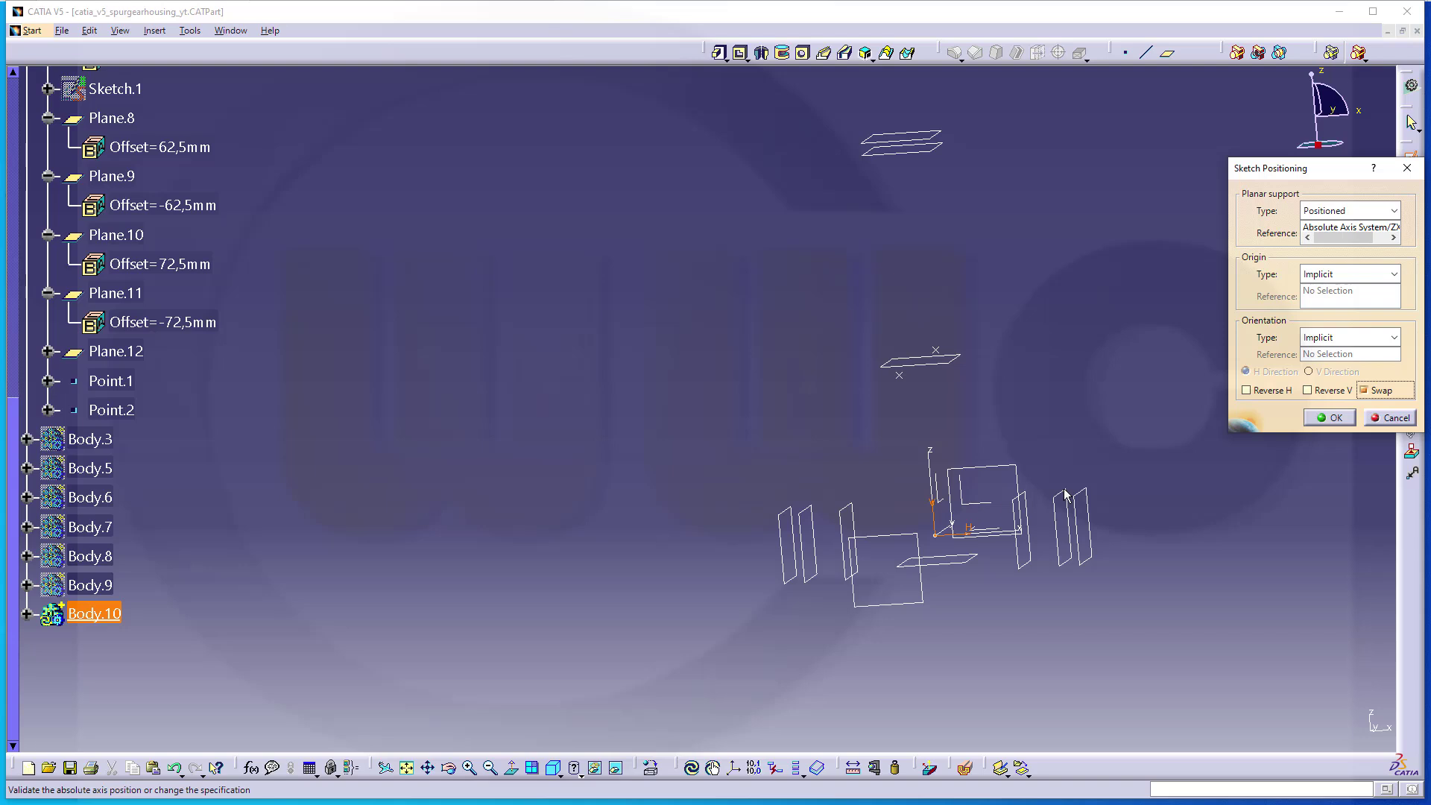
left_click(1331, 417)
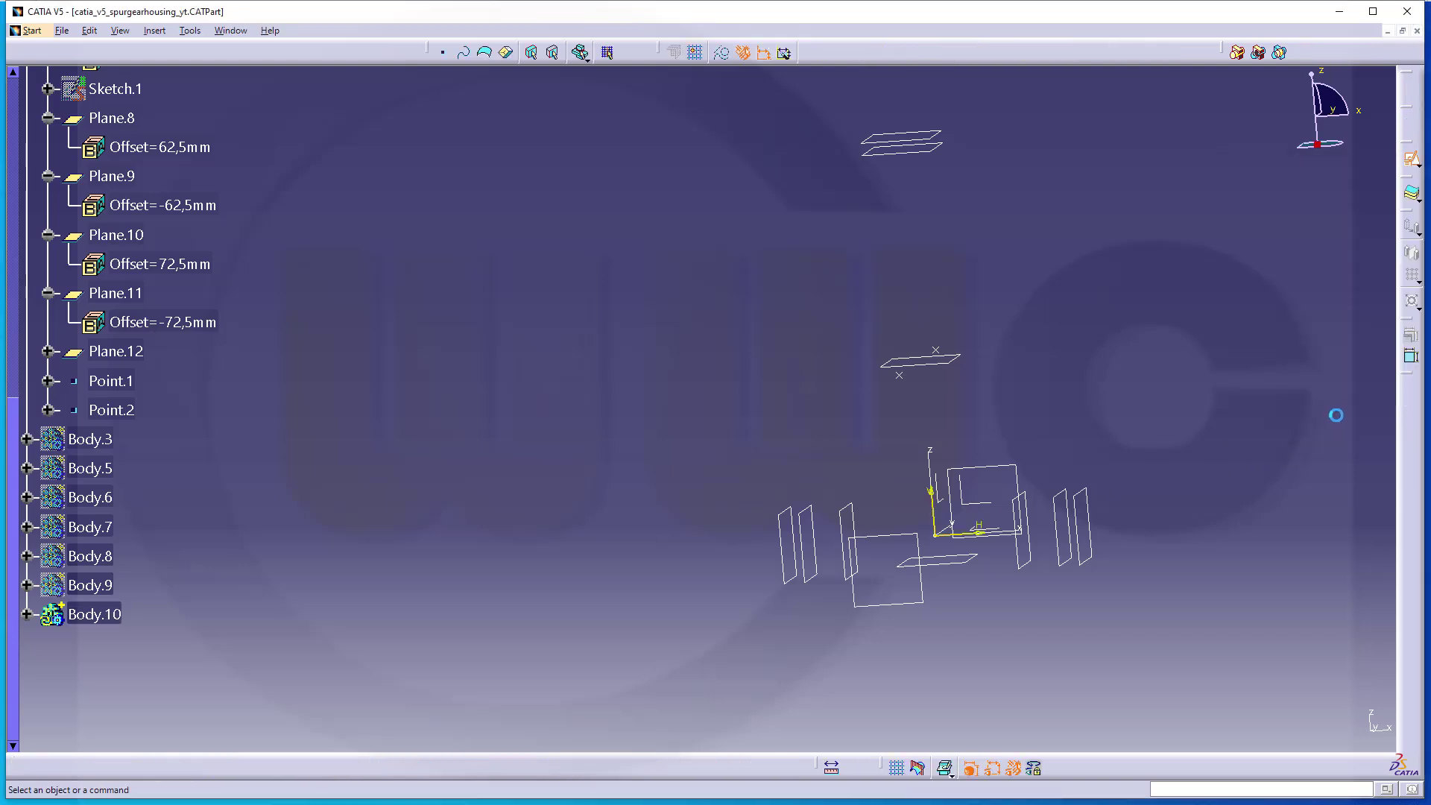
Step: Hide the sketch's H and V axes and draw a closed six-line L-shaped profile beside the origin, about 75 mm wide and 65 mm high
left_click_drag(902, 484, 981, 564)
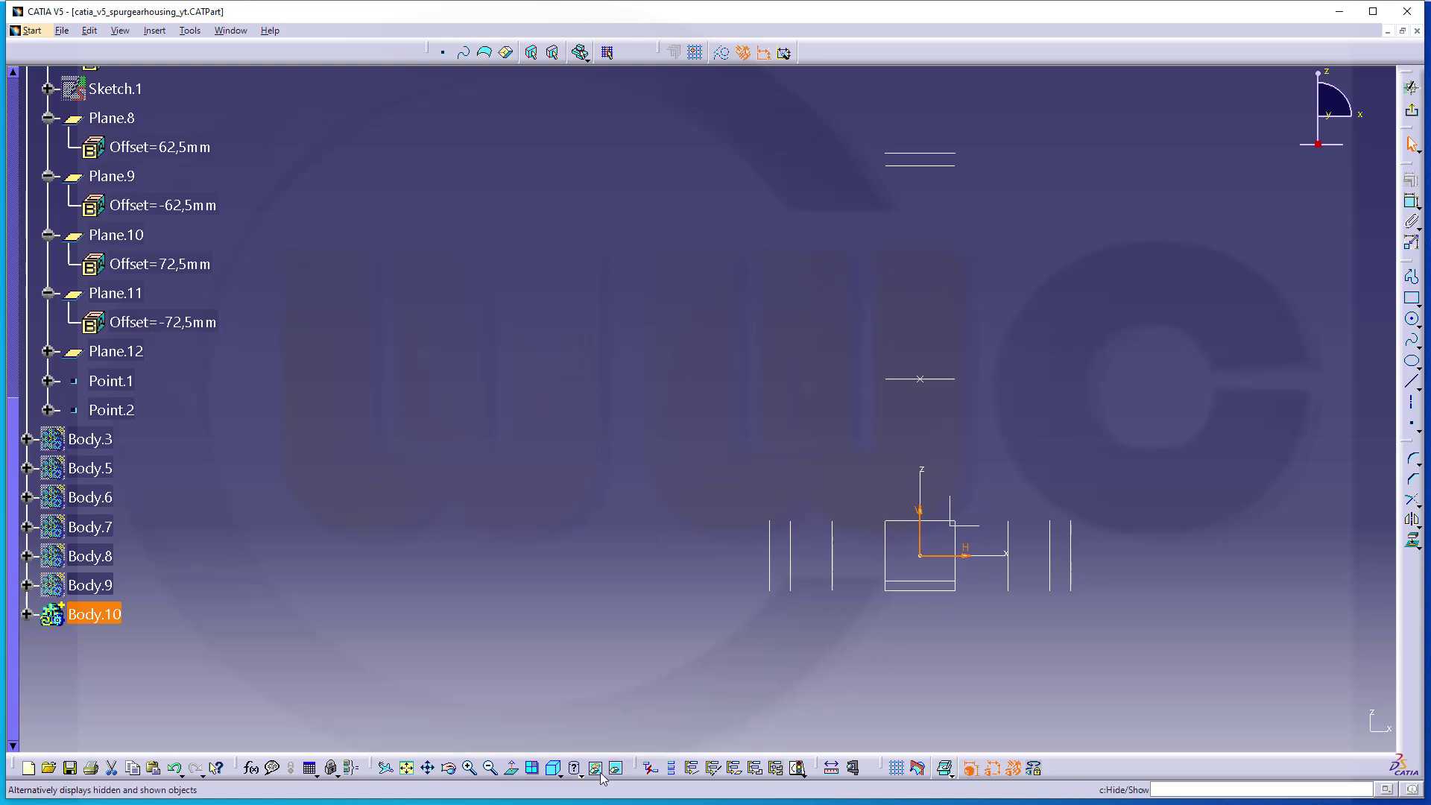
left_click(553, 388)
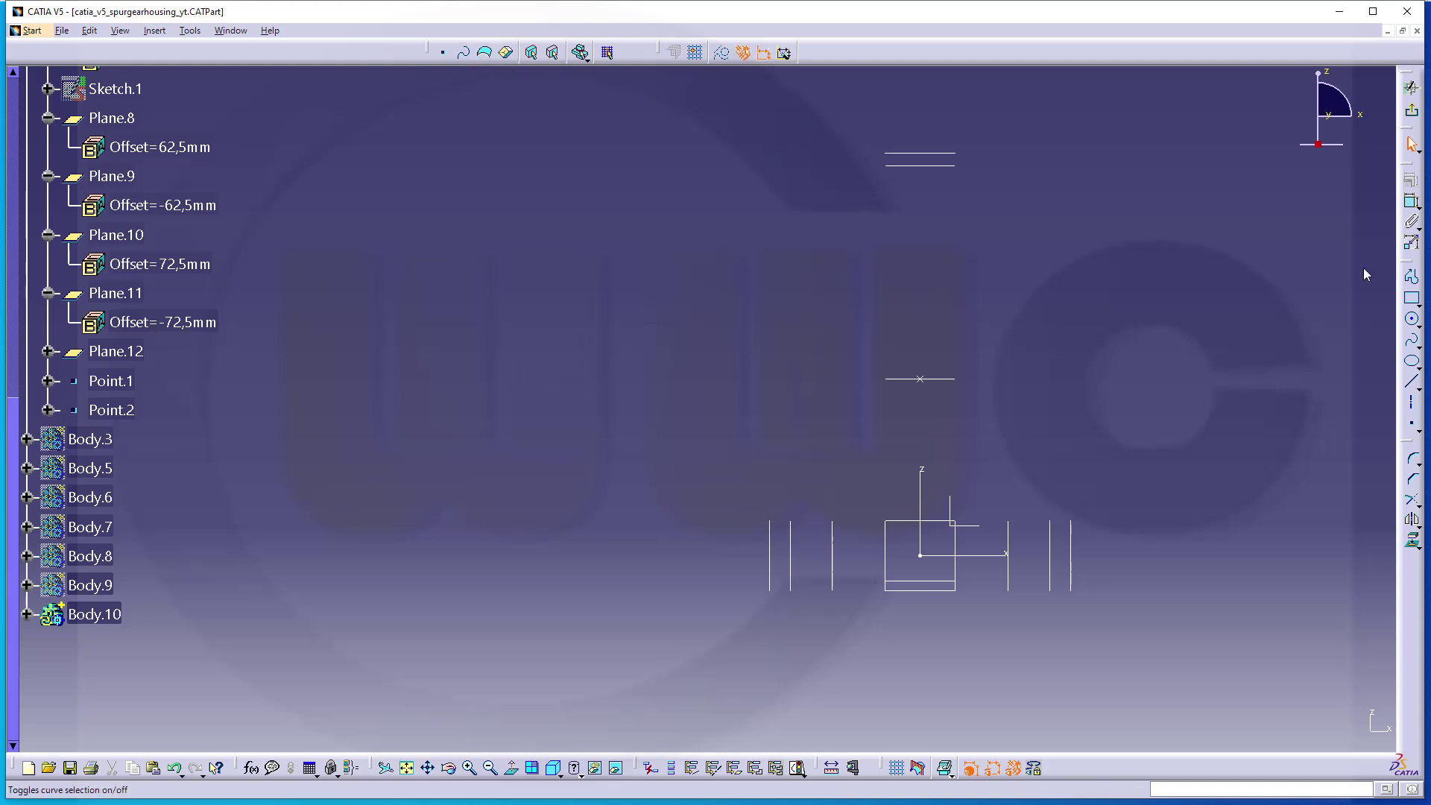
left_click(1413, 280)
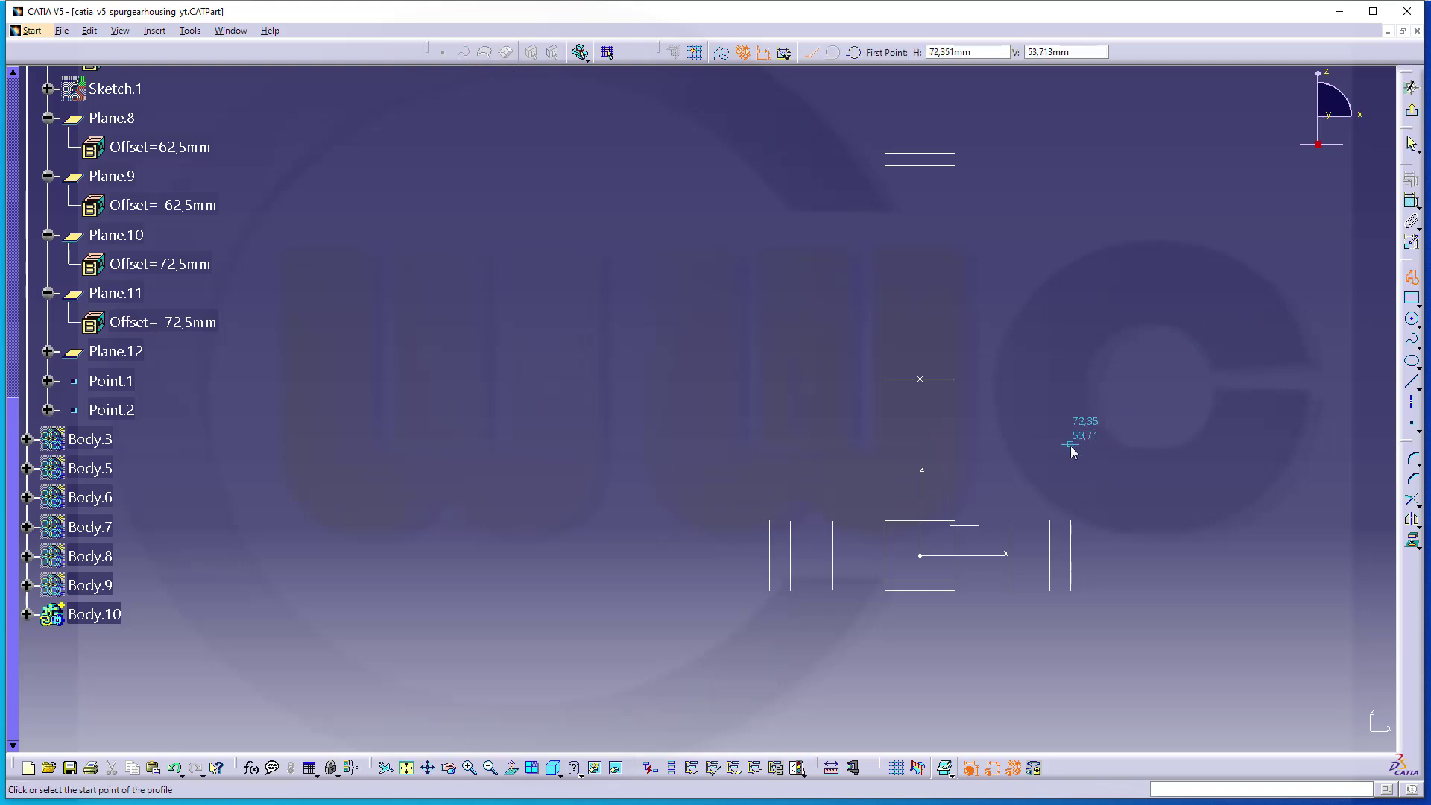
left_click(1092, 379)
left_click(1182, 379)
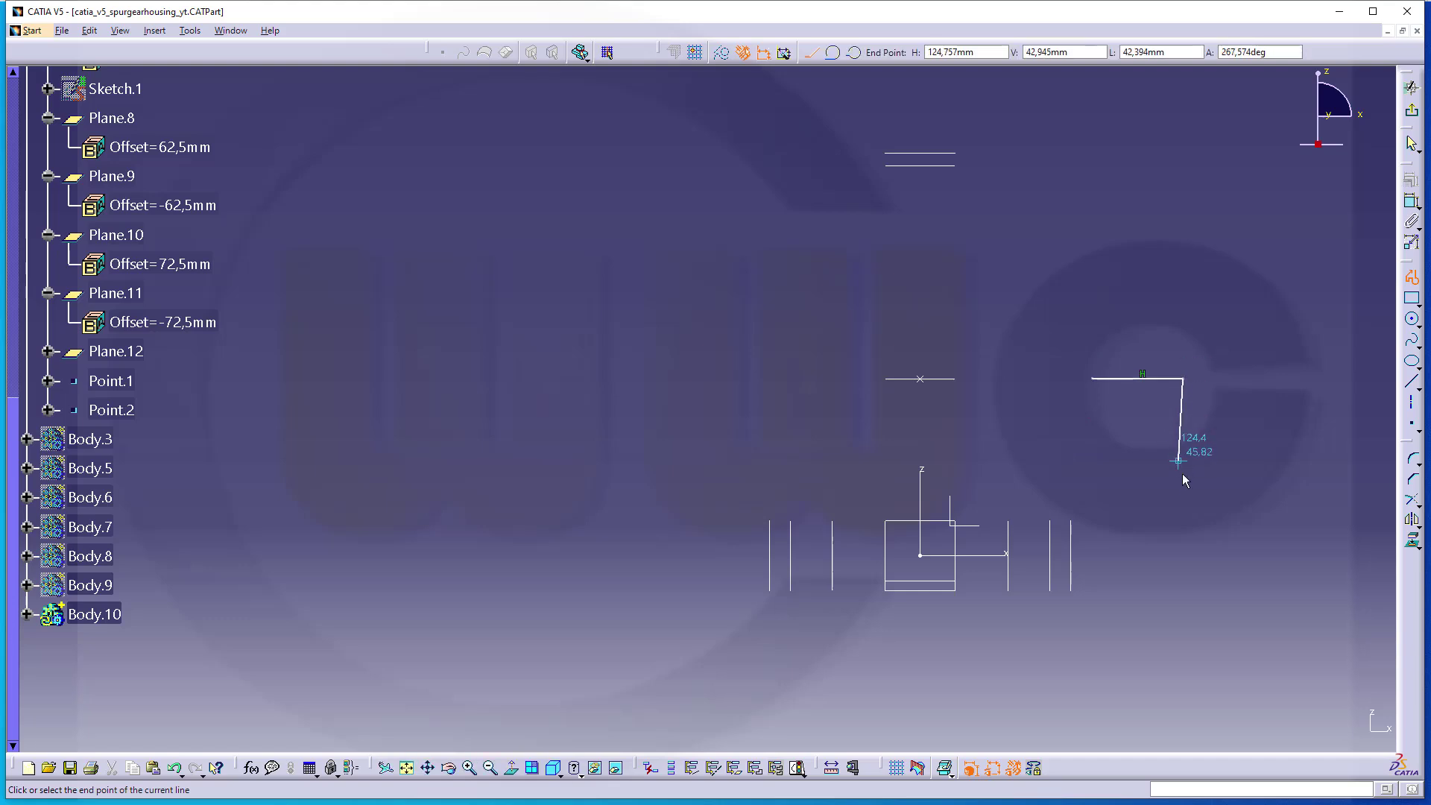
left_click(1182, 513)
left_click(1028, 513)
left_click(1027, 486)
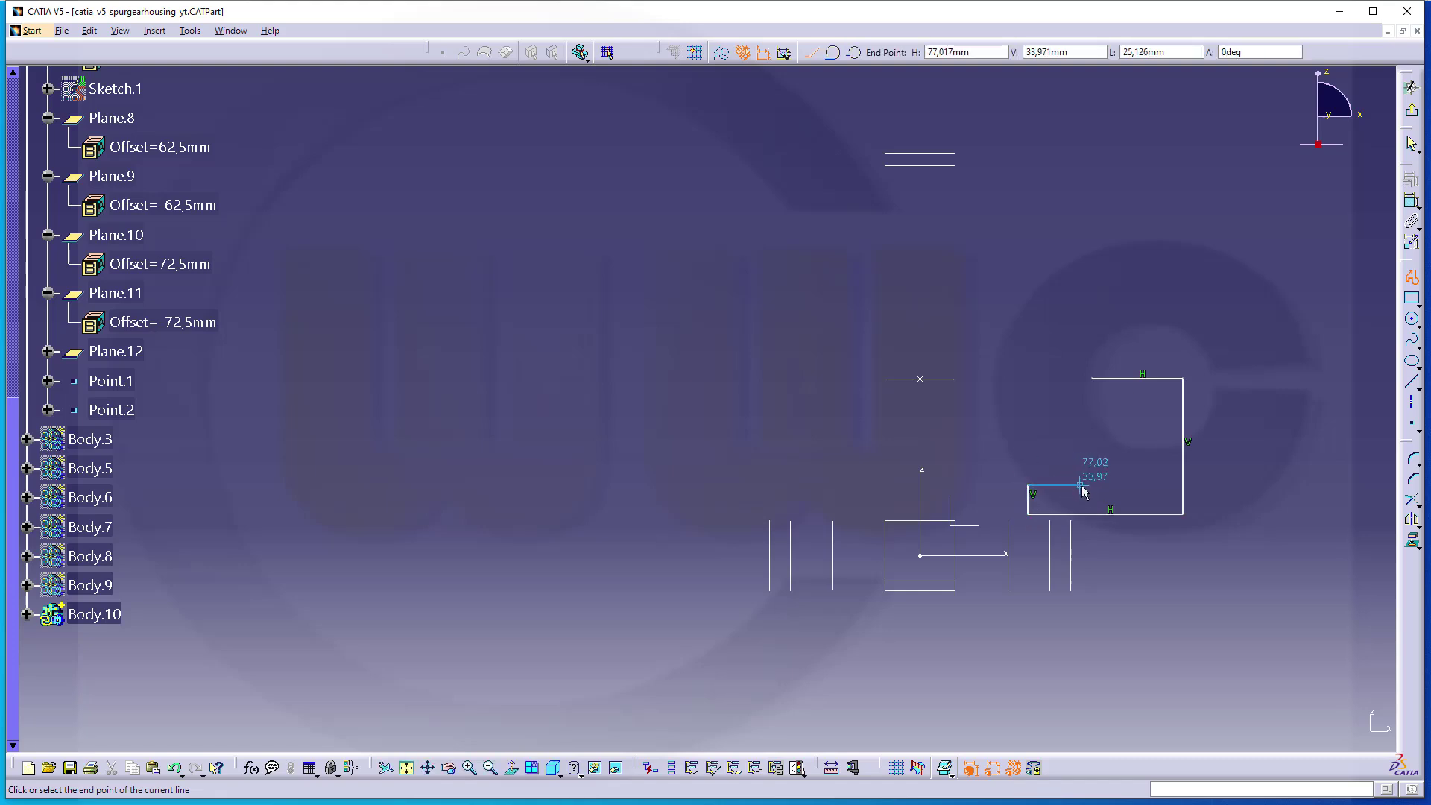
left_click(1092, 486)
left_click(1092, 380)
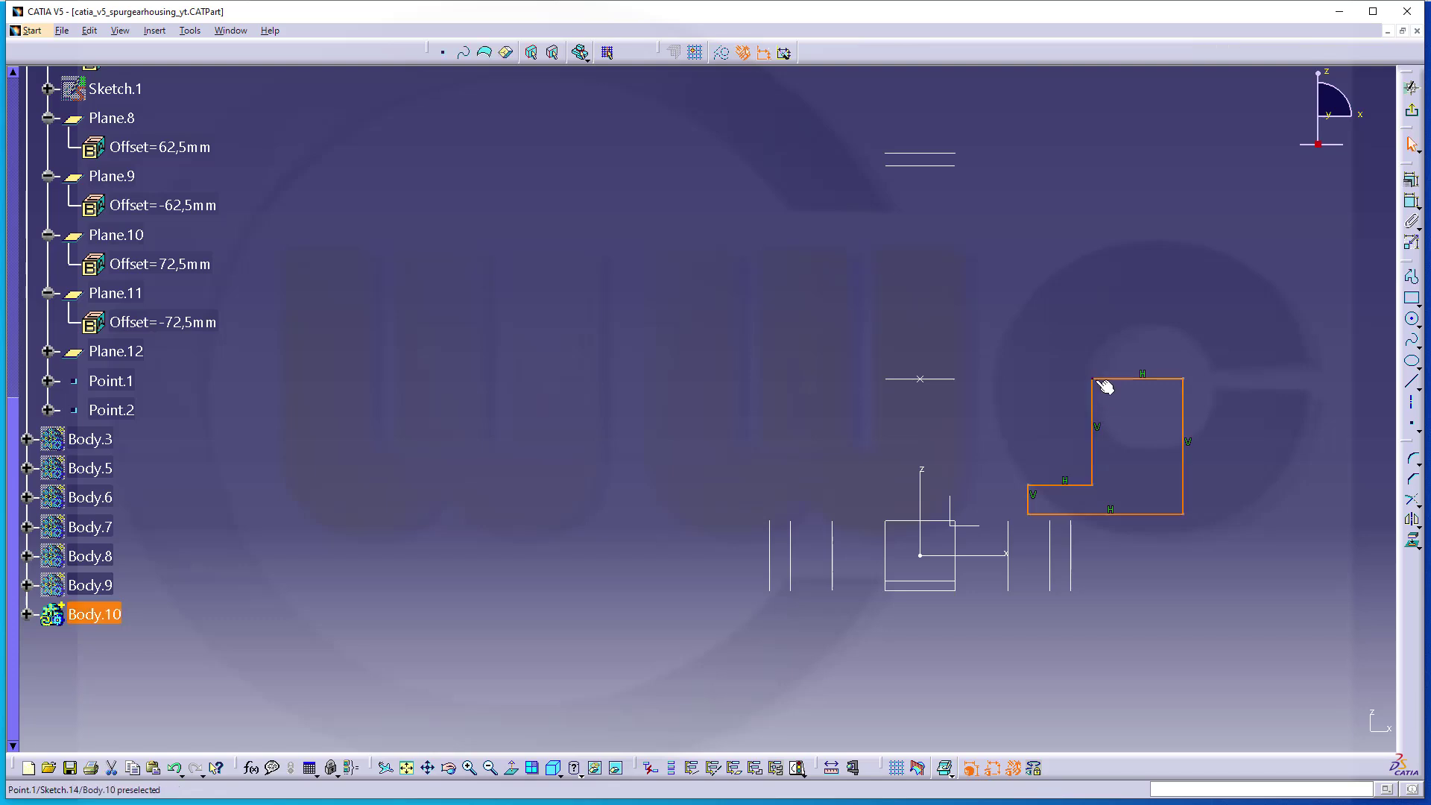
Step: Delete all six parallelism constraints, Parallelism.1 through Parallelism.6, from the Body.10 sketch
left_click(27, 614)
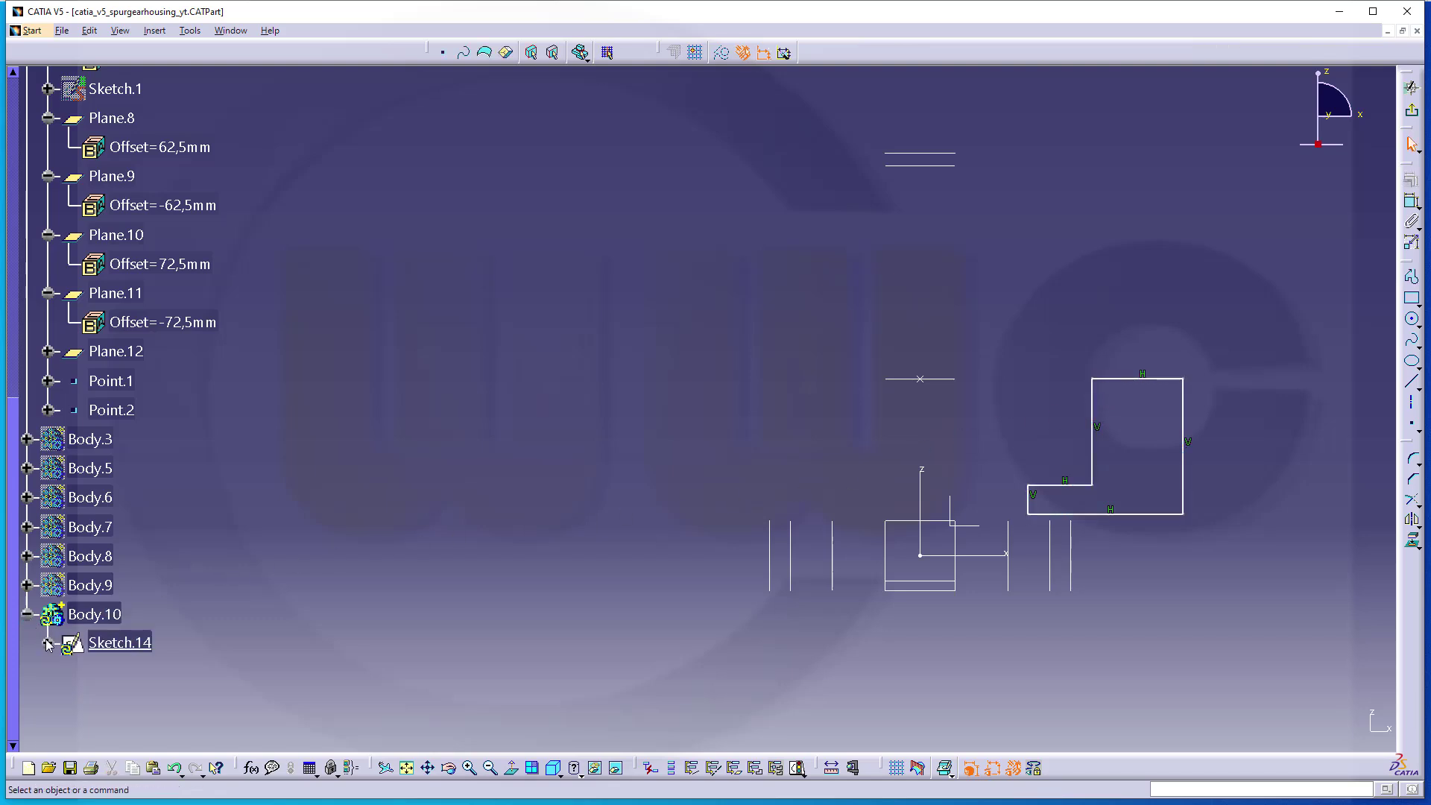
left_click(49, 644)
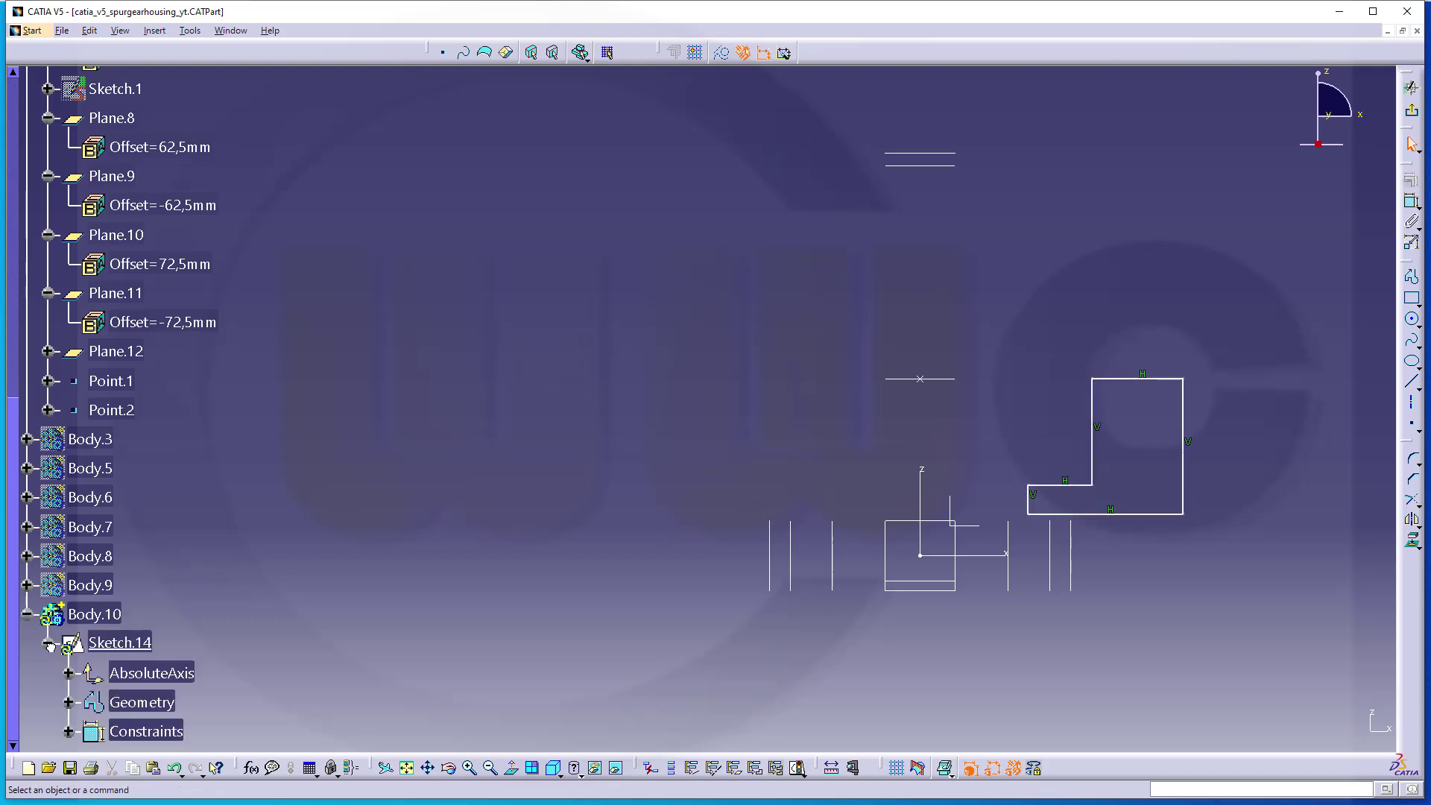
left_click(68, 731)
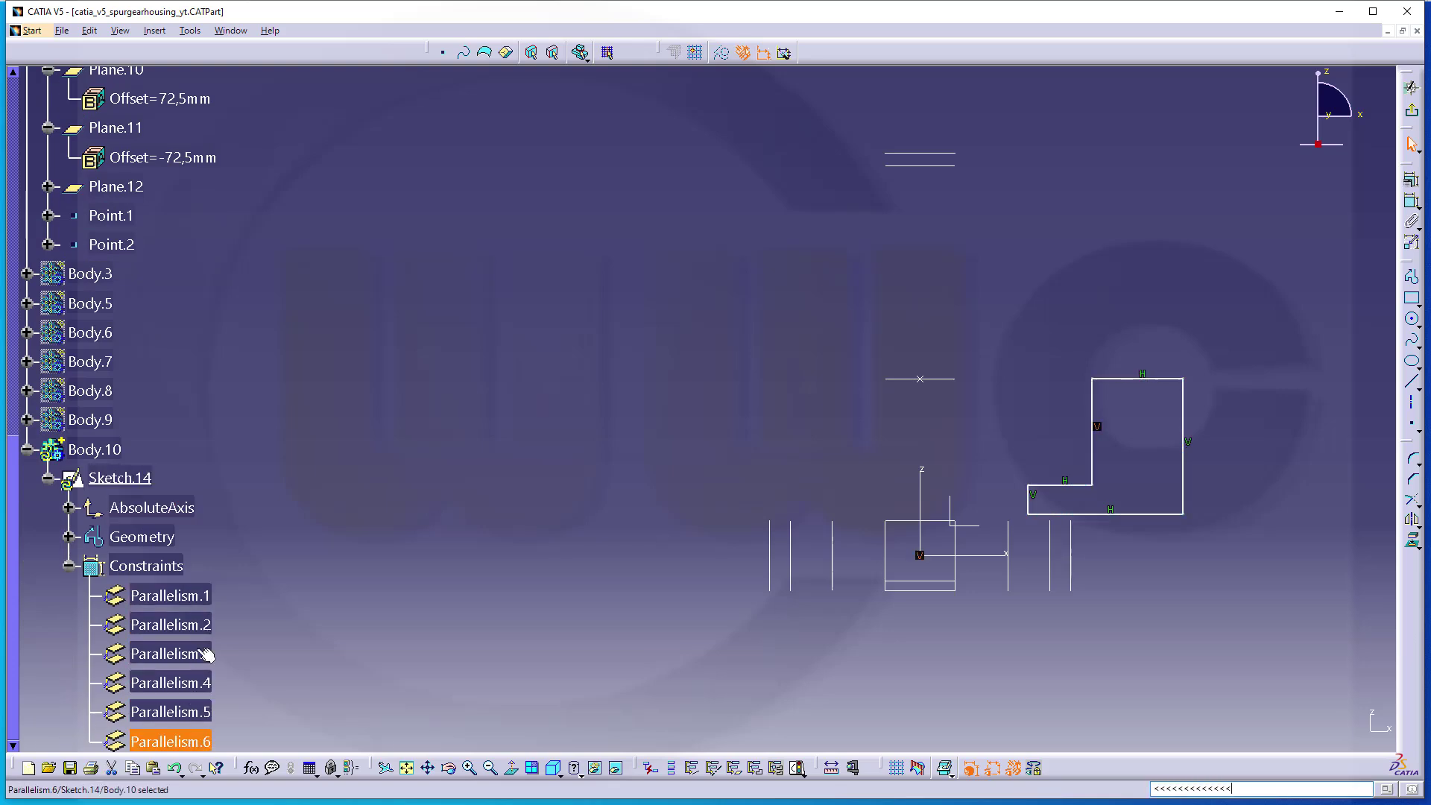
left_click(199, 598, "shift")
right_click(198, 599)
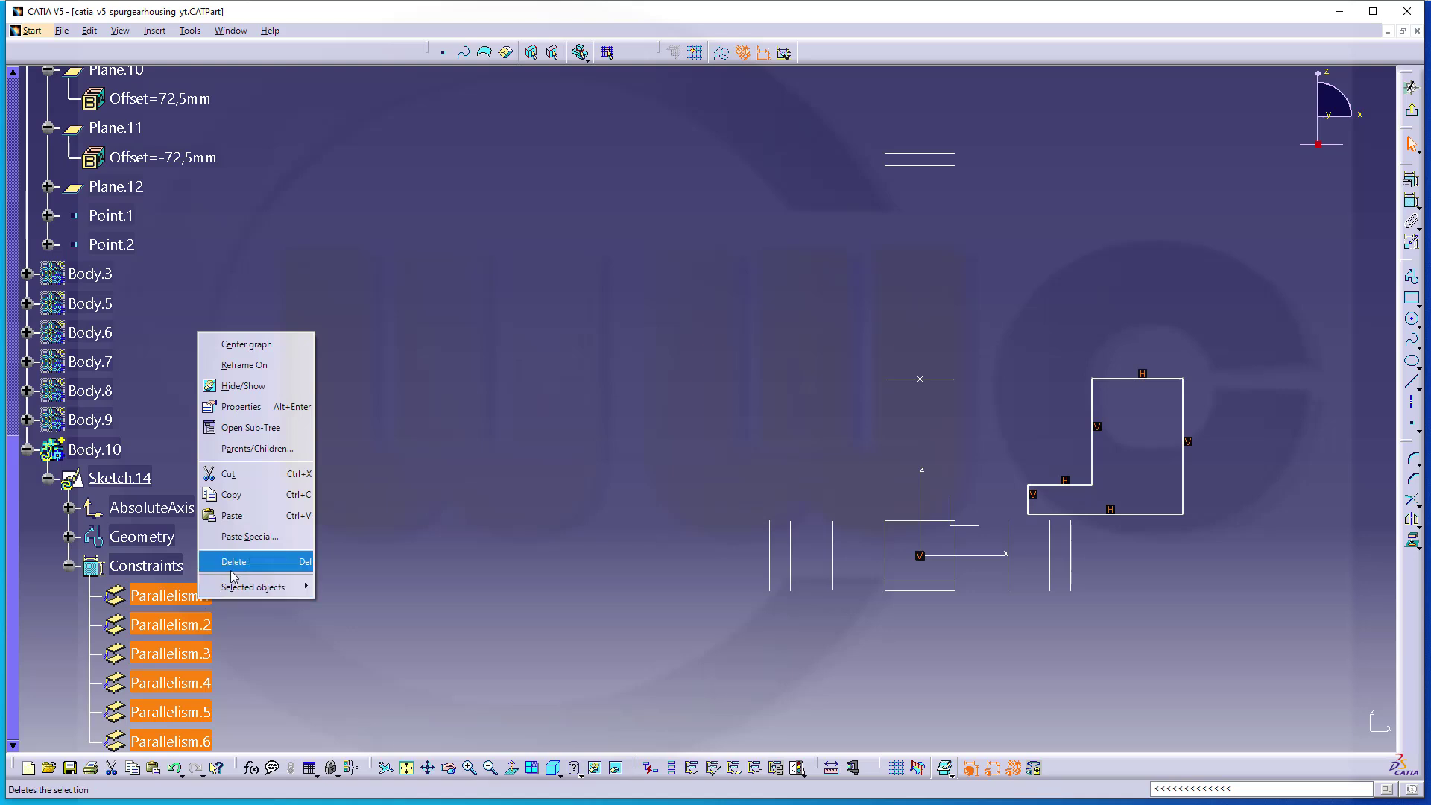
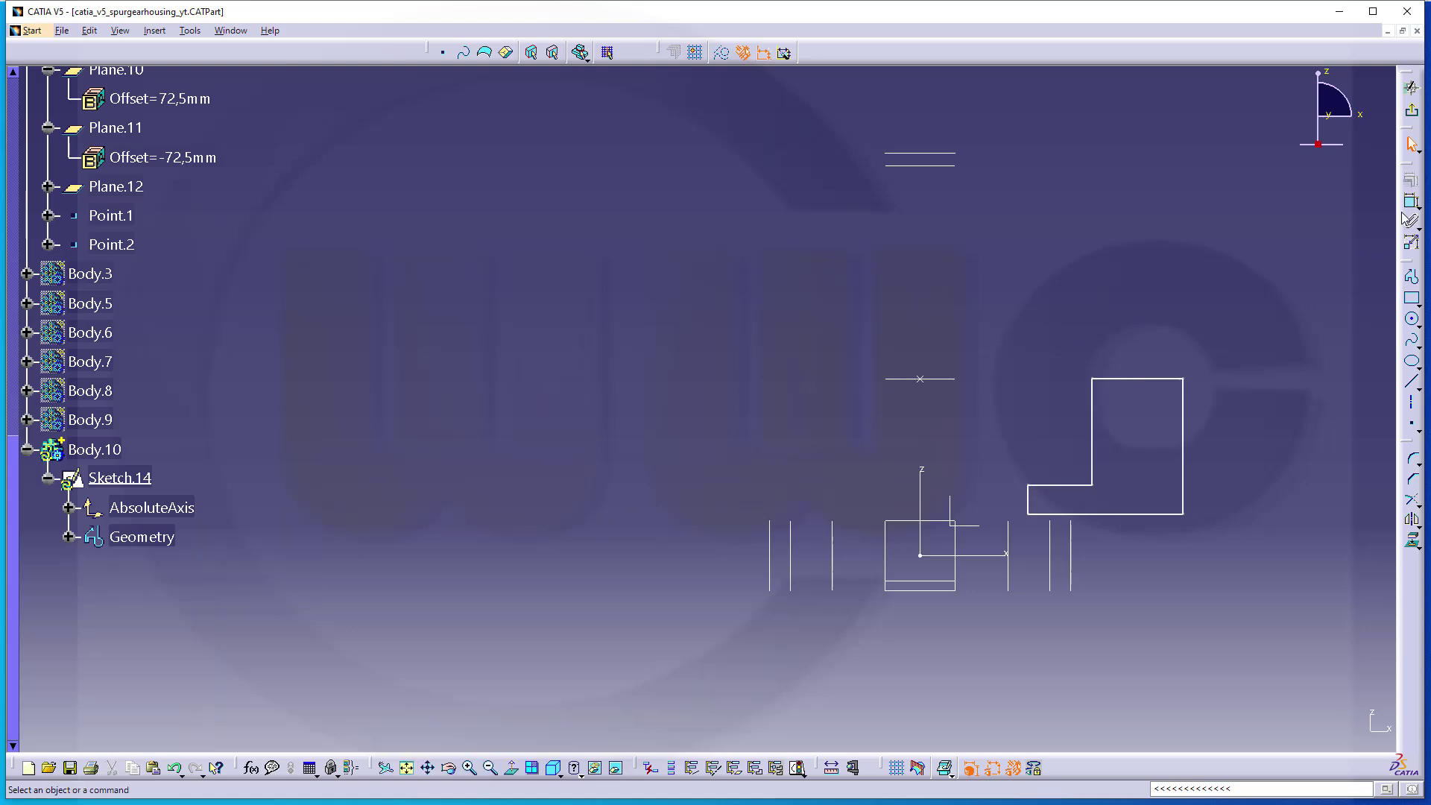
Step: Dimension the profile's overall height between its bottom and top edges and set it to 70 mm
left_click(1143, 515)
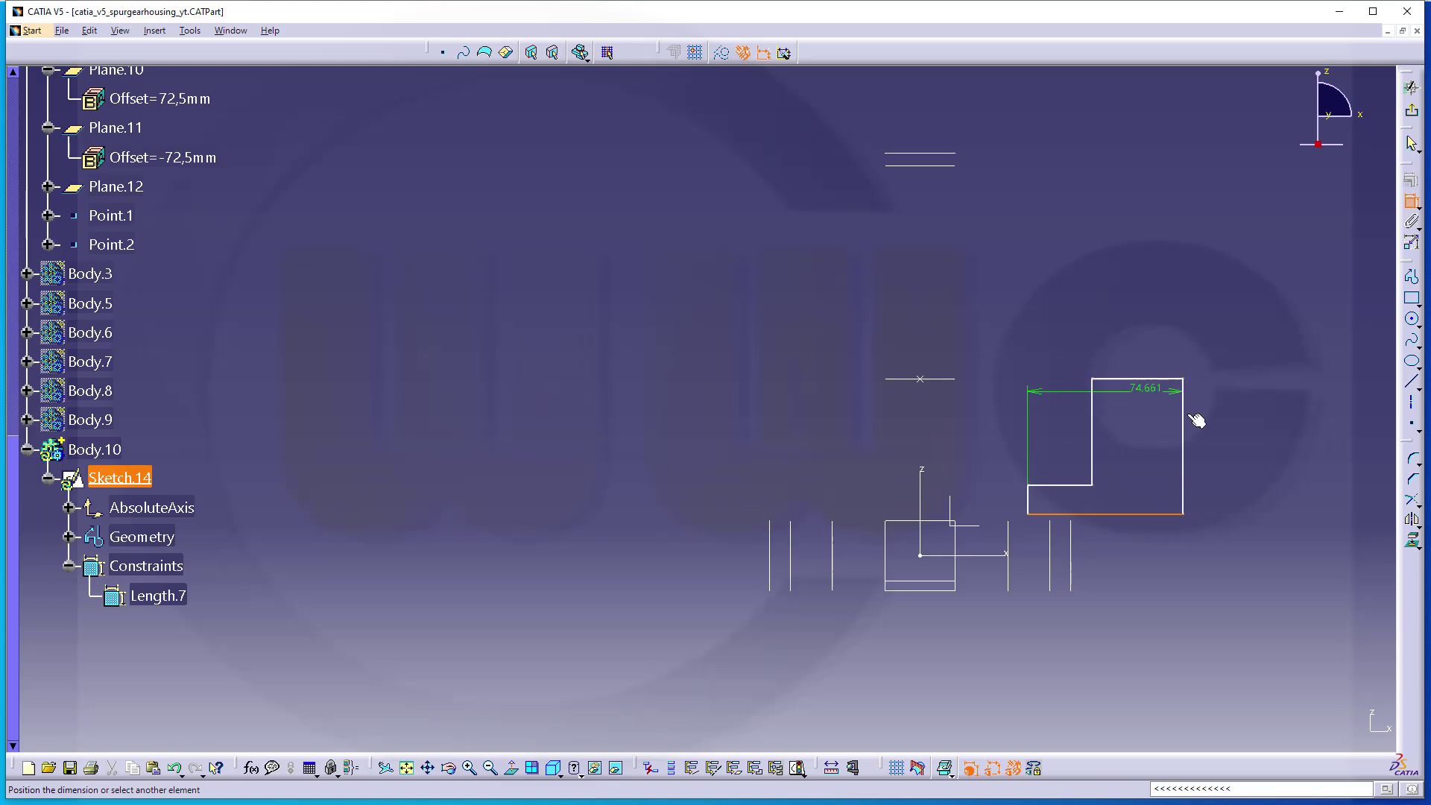
left_click(1140, 379)
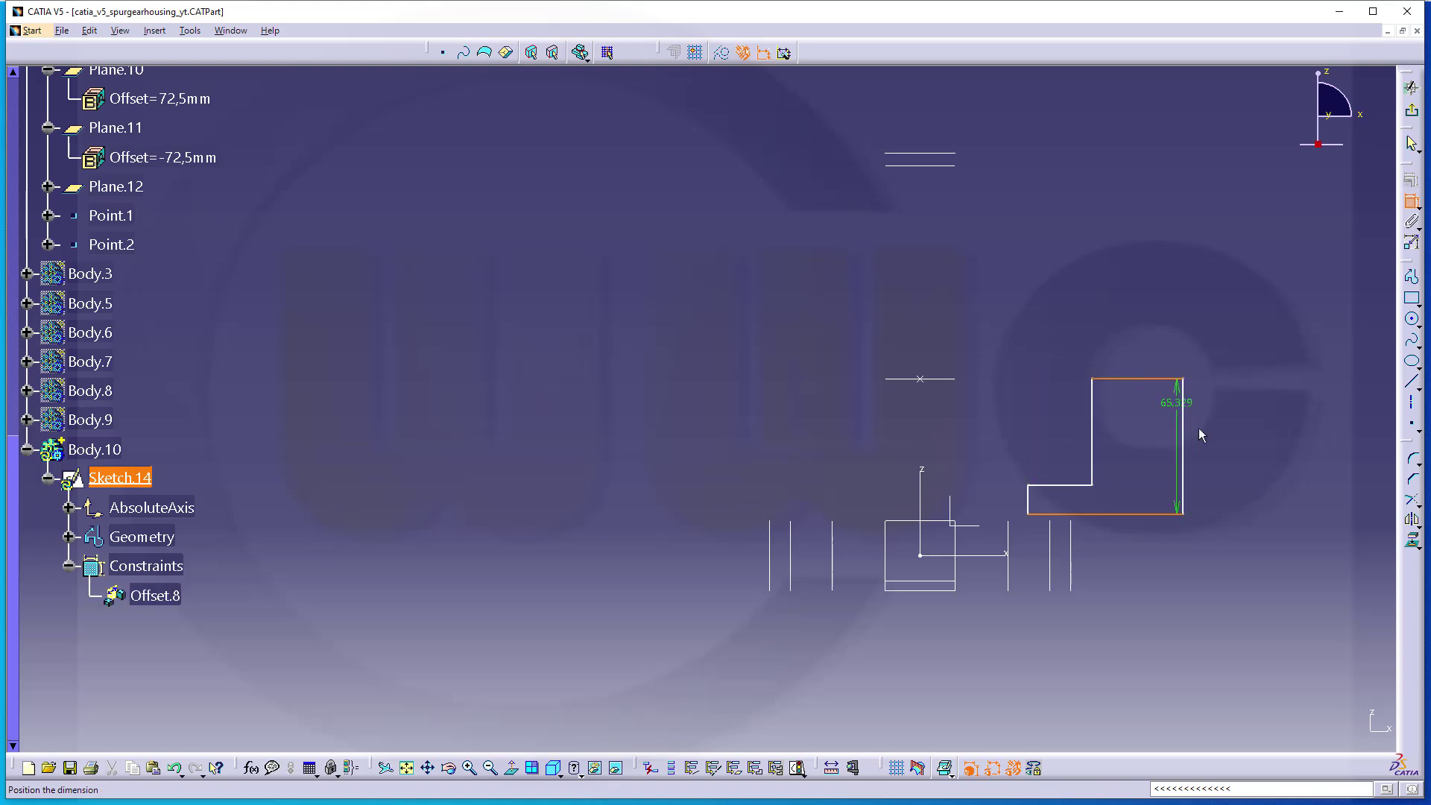
left_click(1244, 451)
double_click(1243, 447)
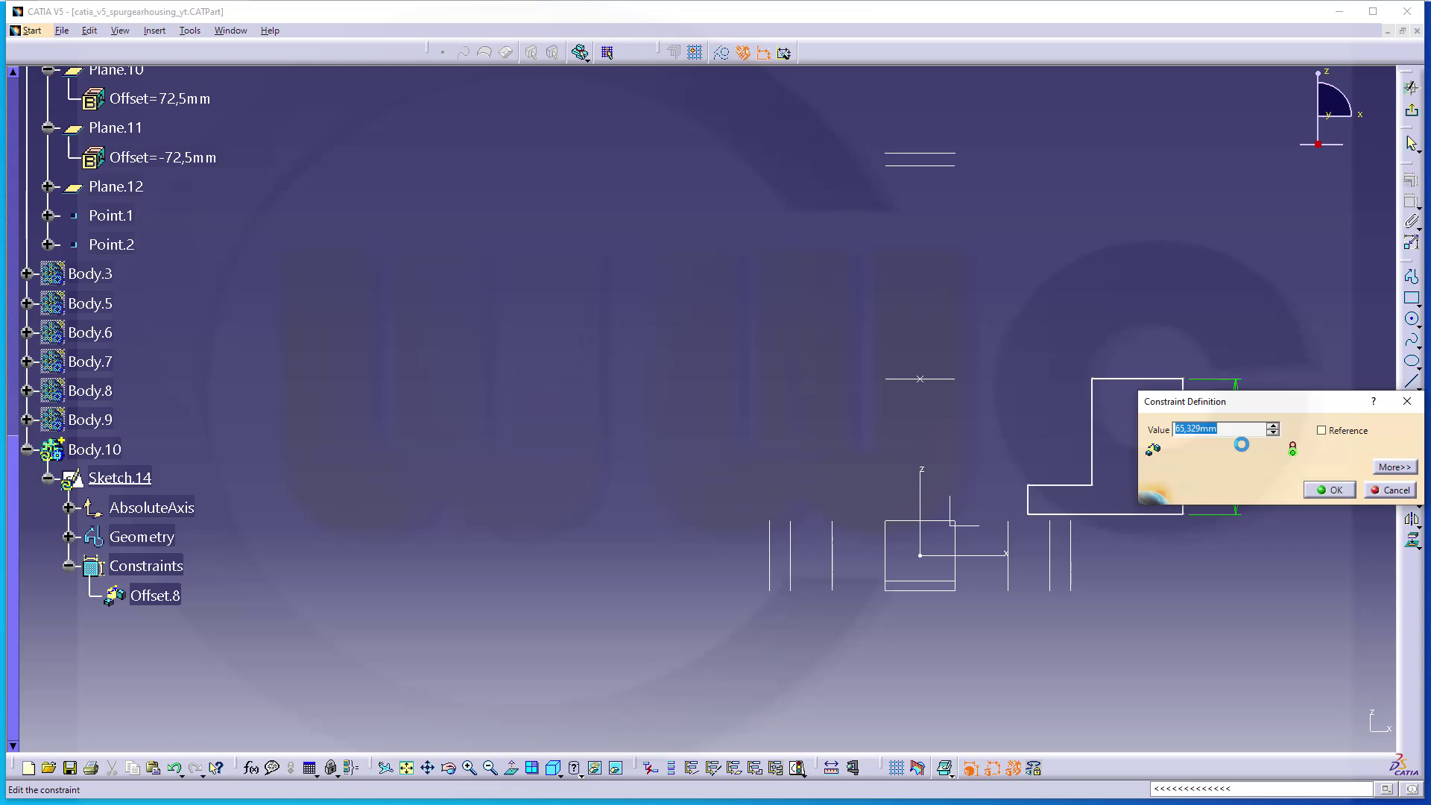
key("Return")
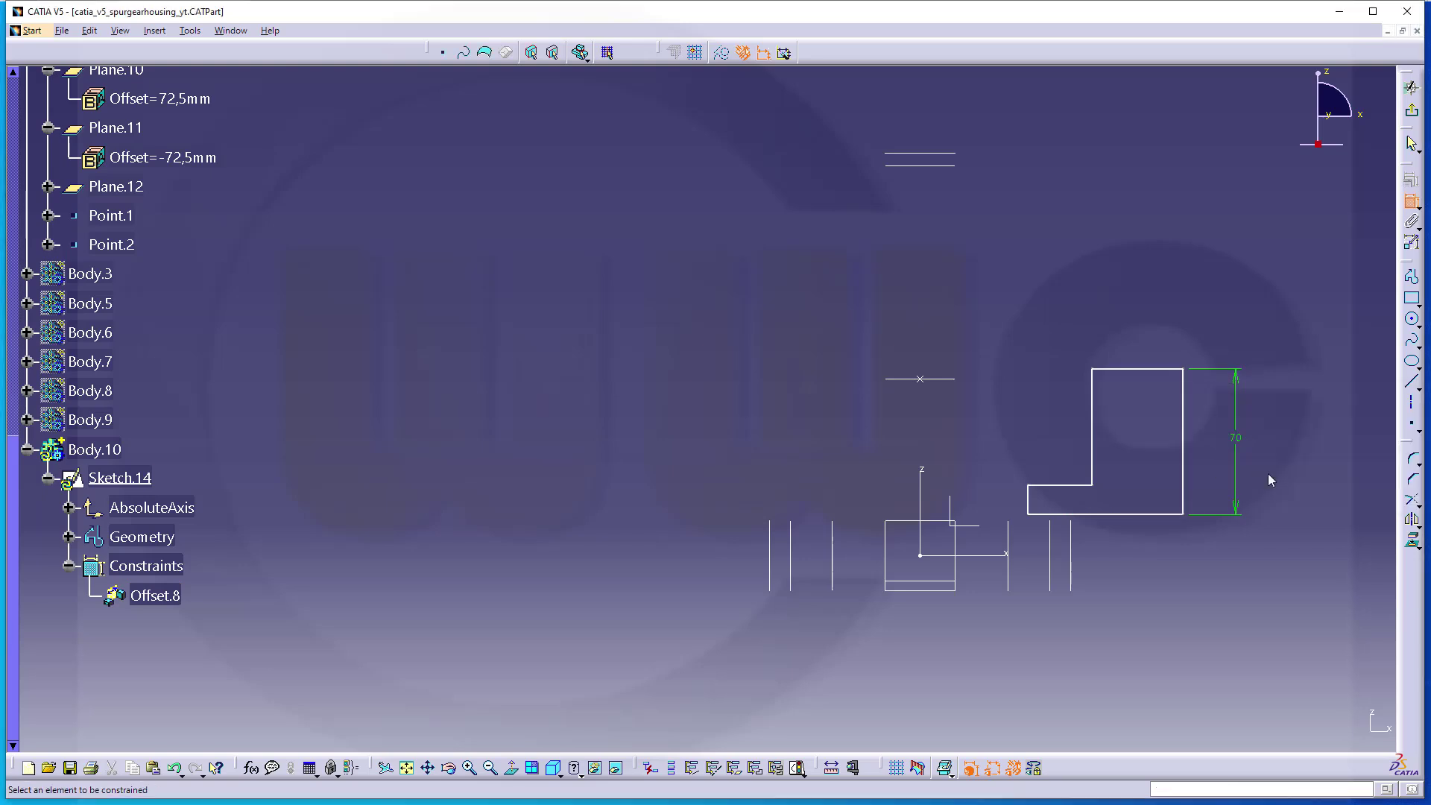
Step: Dimension the width of the profile's tall upper section between its vertical edges and set it to 30 mm
left_click(1093, 416)
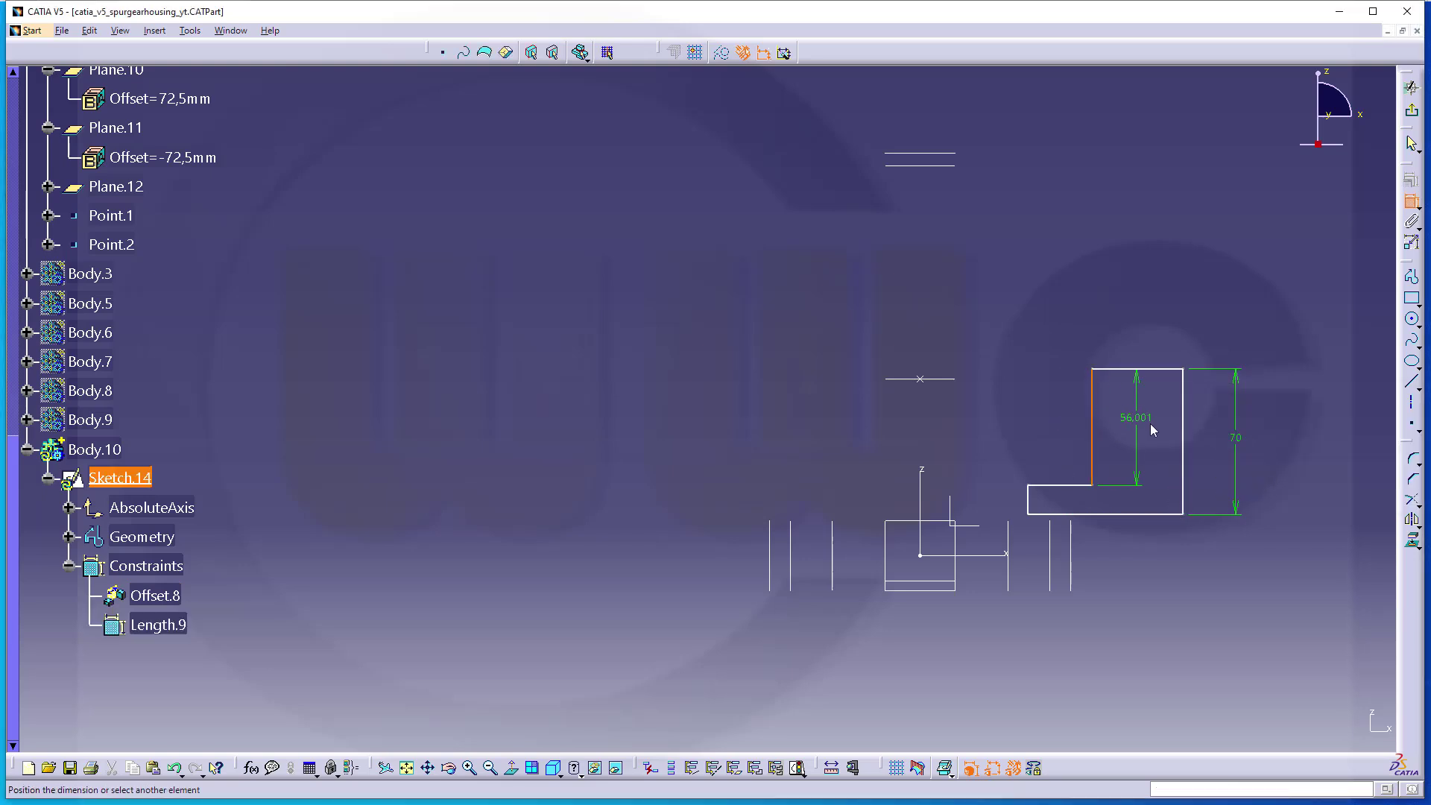
left_click(1183, 431)
left_click(1138, 331)
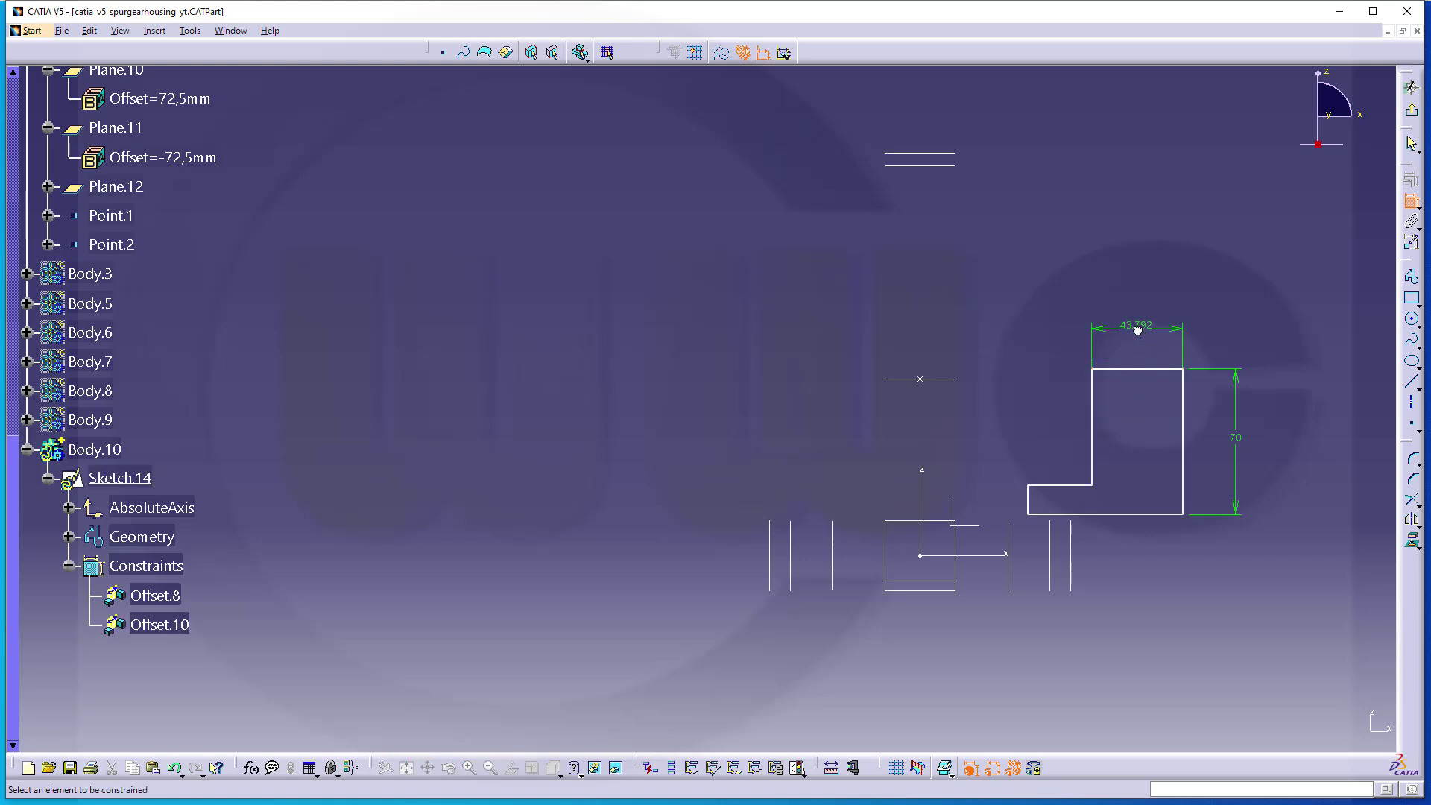
double_click(1136, 328)
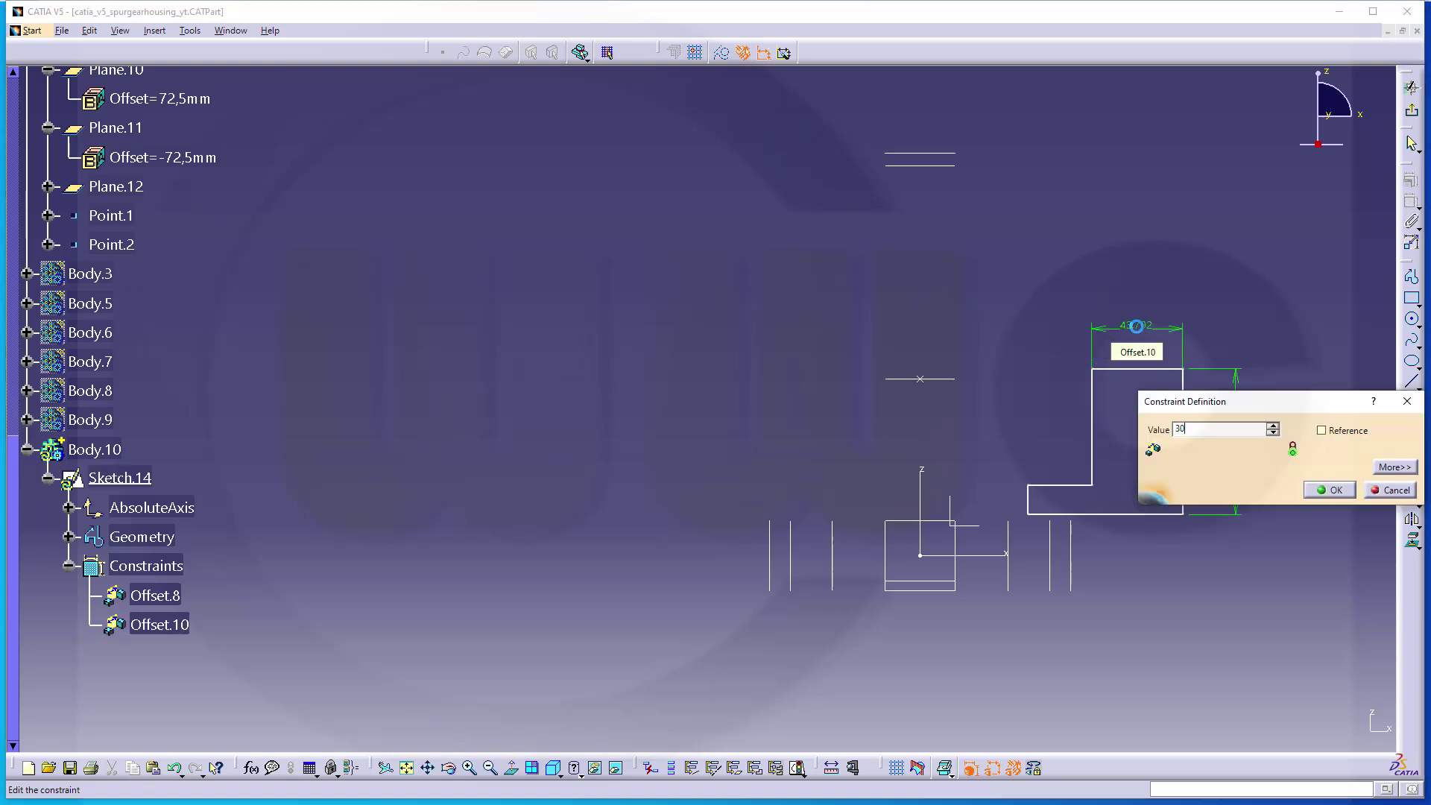
key("Return")
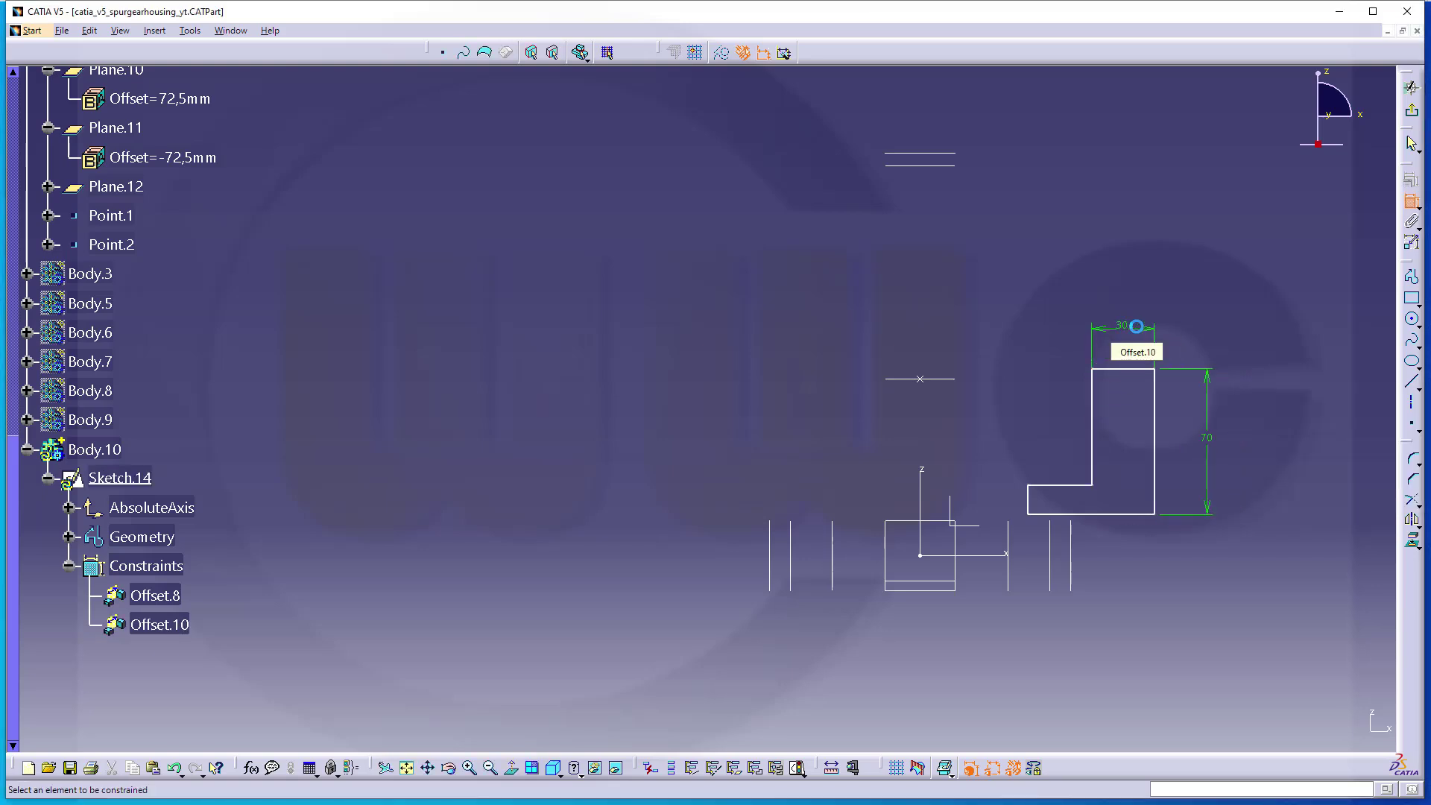
Step: Dimension the profile's overall width between the short foot edge and the long outer vertical edge and set it to 40 mm
left_click(1032, 502)
left_click(1156, 493)
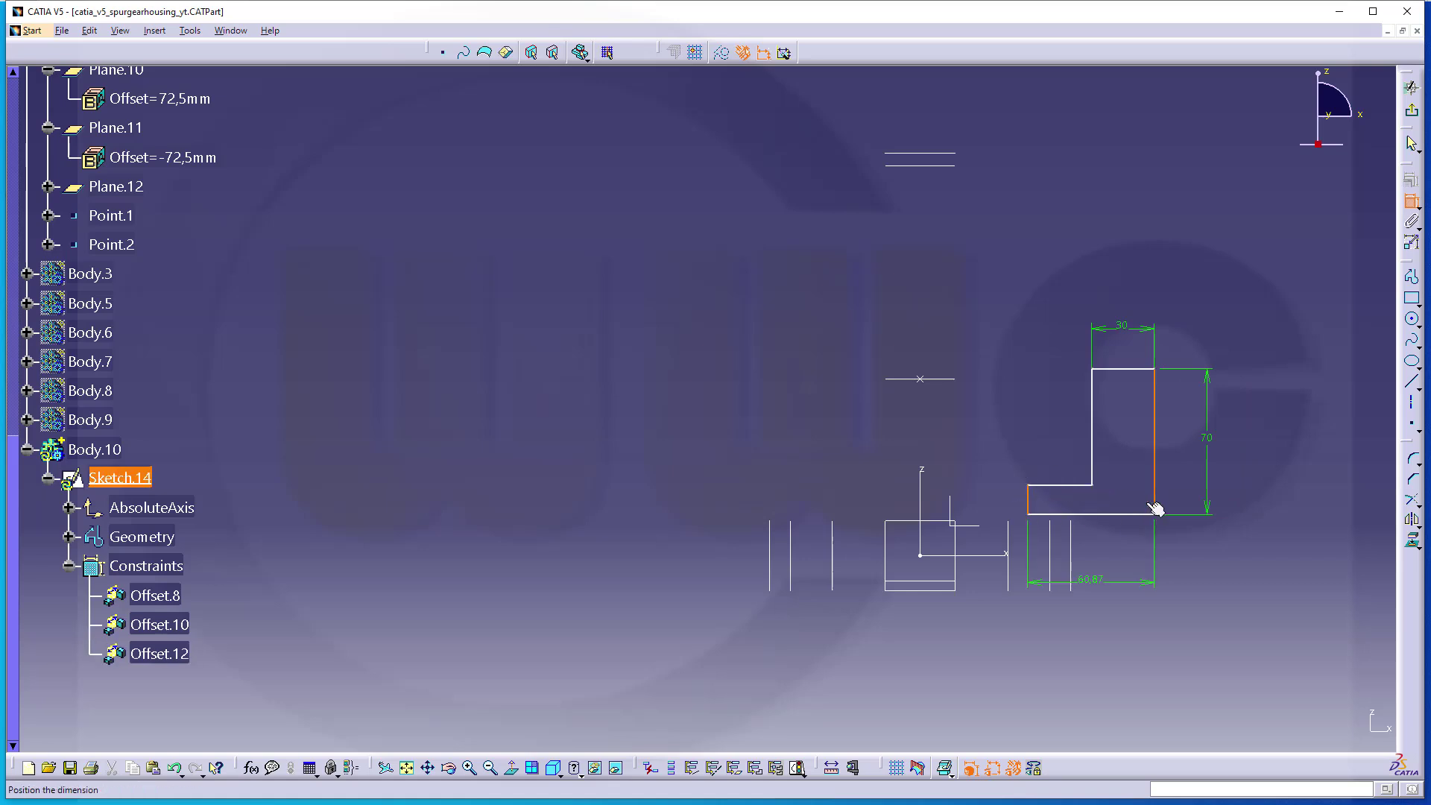
left_click(1115, 554)
double_click(1113, 555)
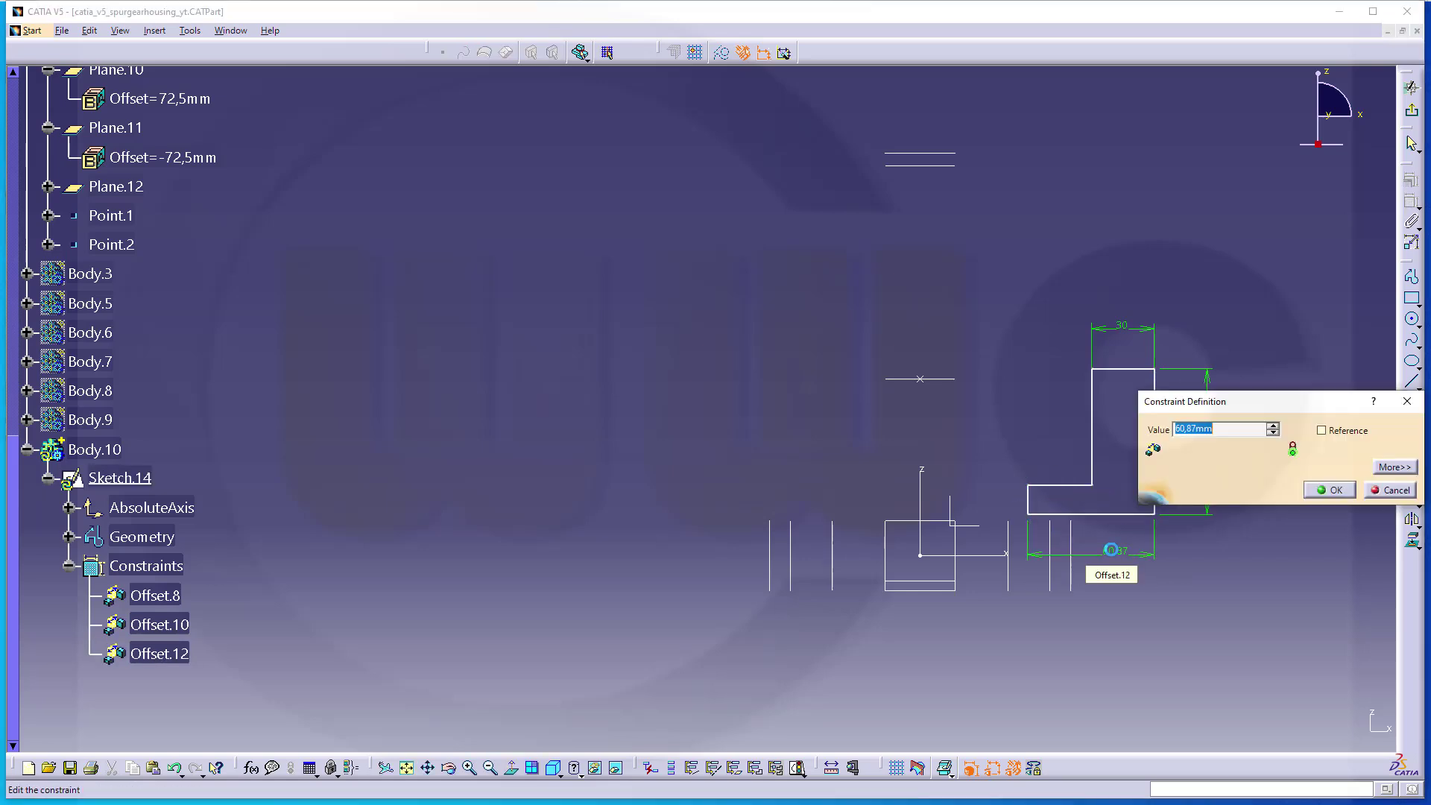
type("40")
key("Return")
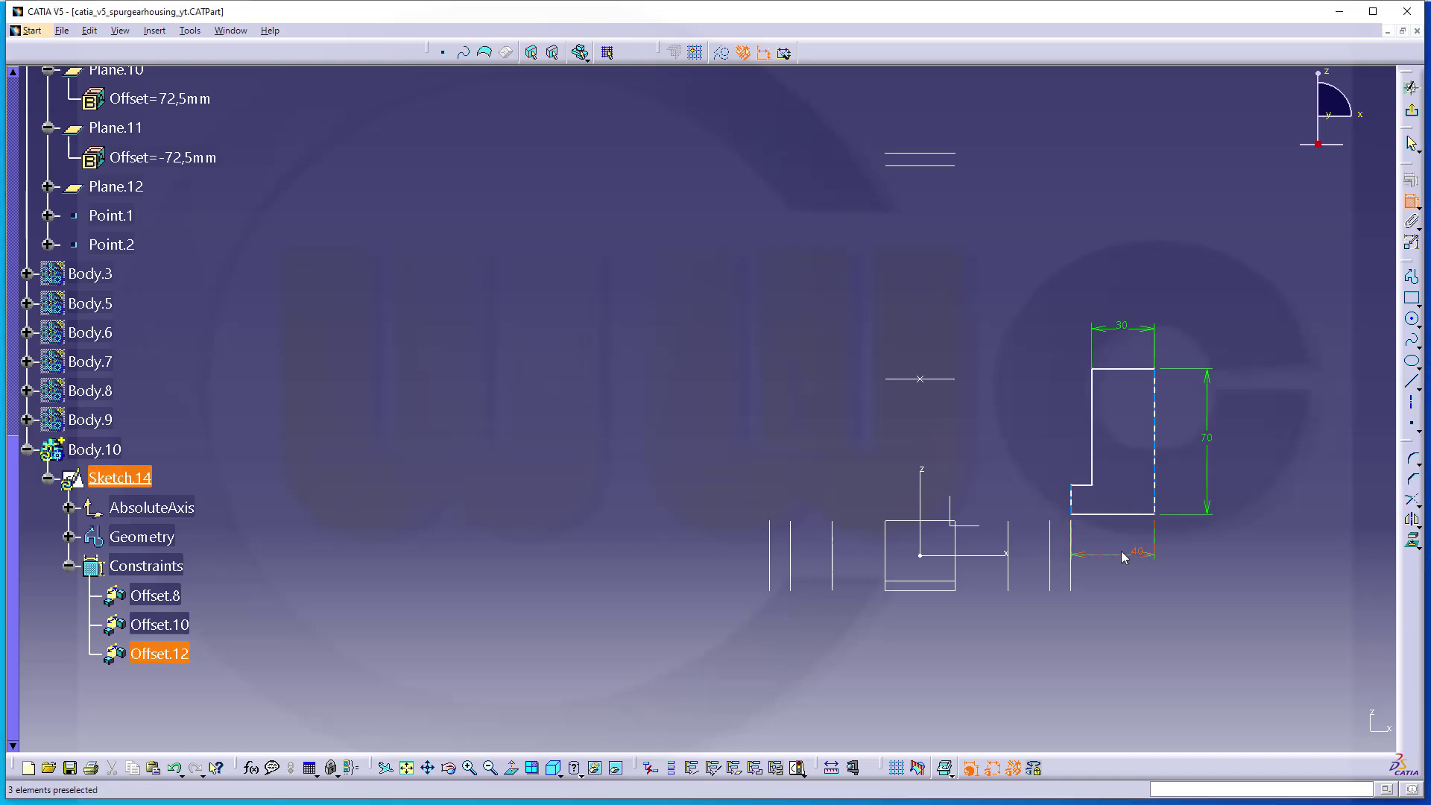
Step: Dimension the foot's height between the bottom edge and the short step edge and set it to 15 mm
middle_click_drag(1090, 546, 1208, 549)
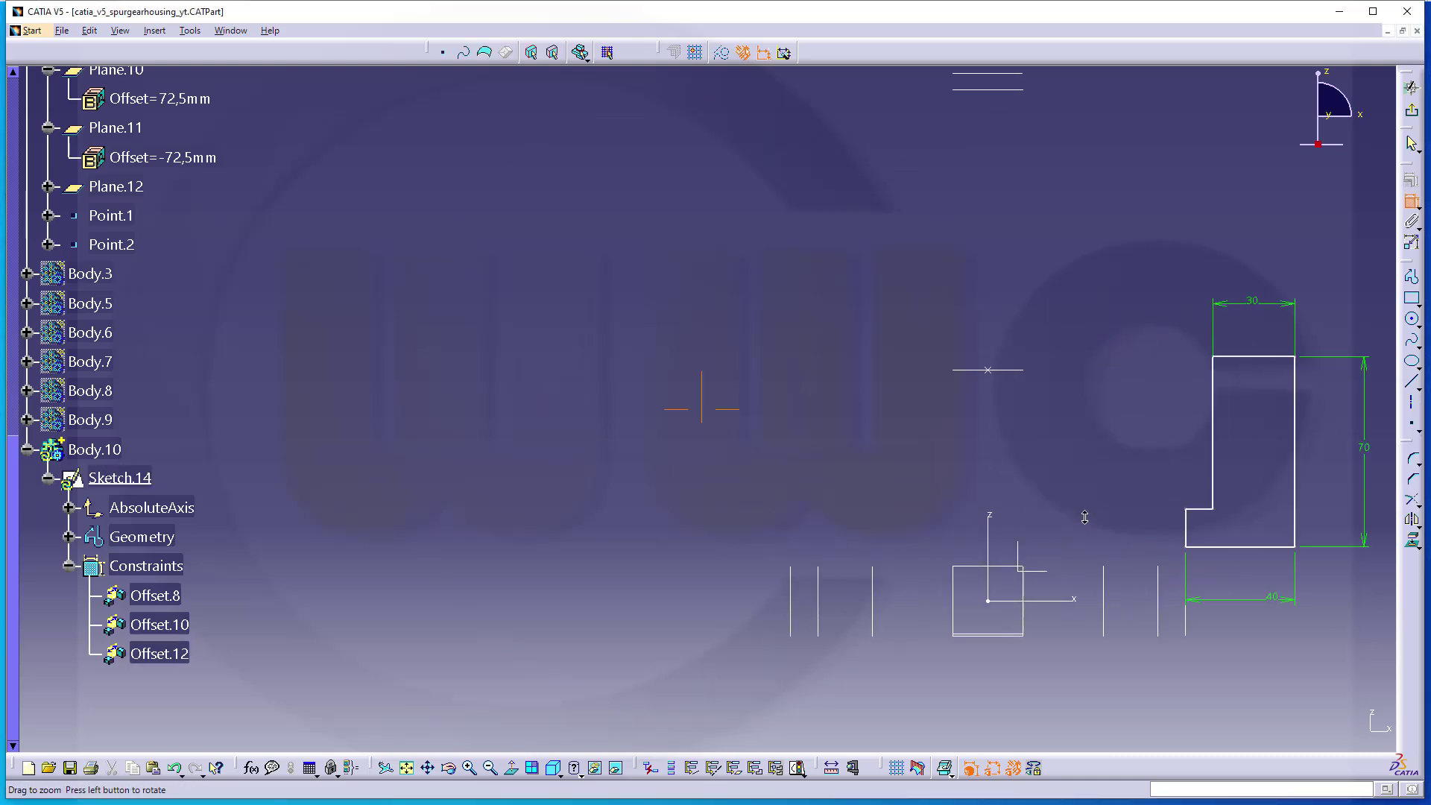
left_click(1208, 547)
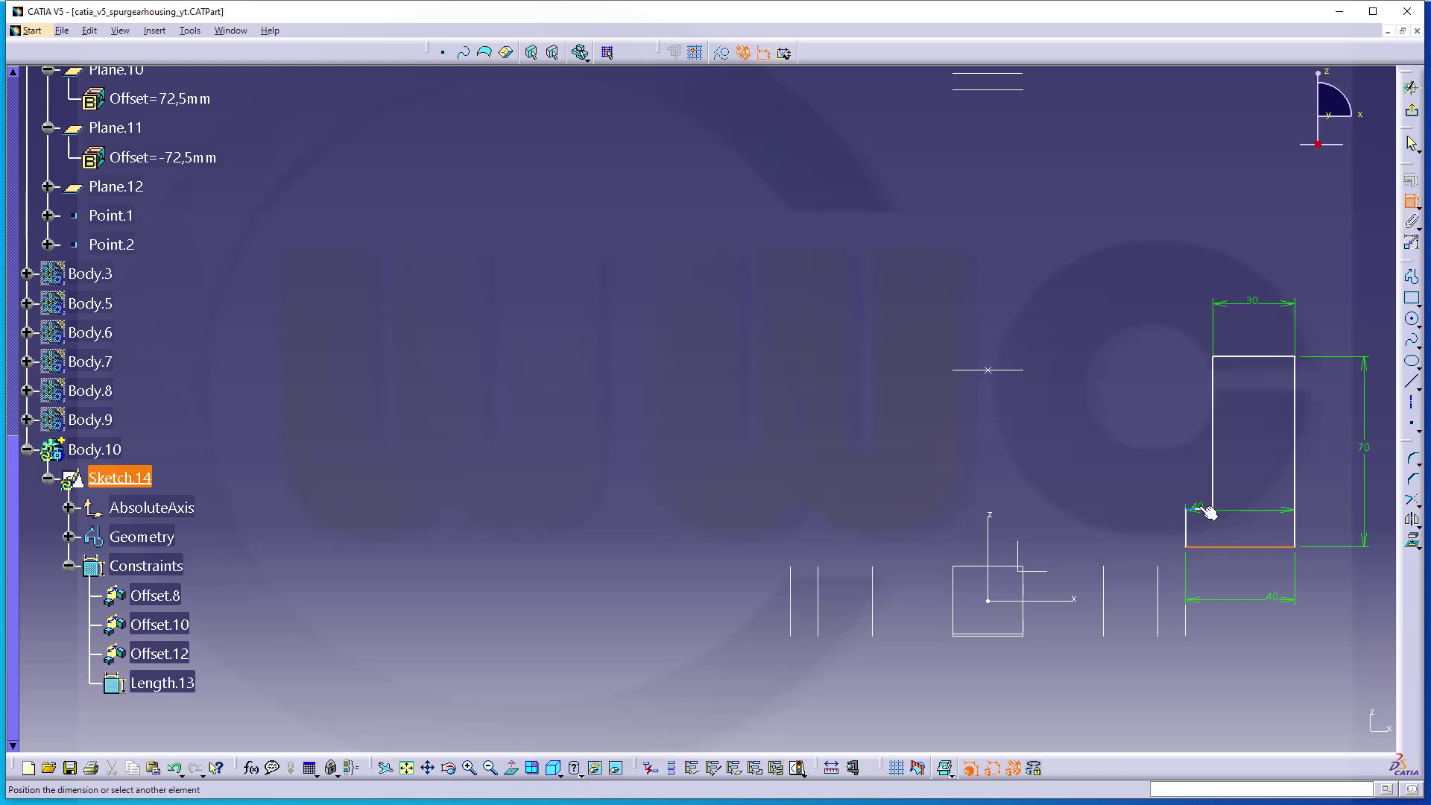
left_click(1205, 509)
left_click(1159, 530)
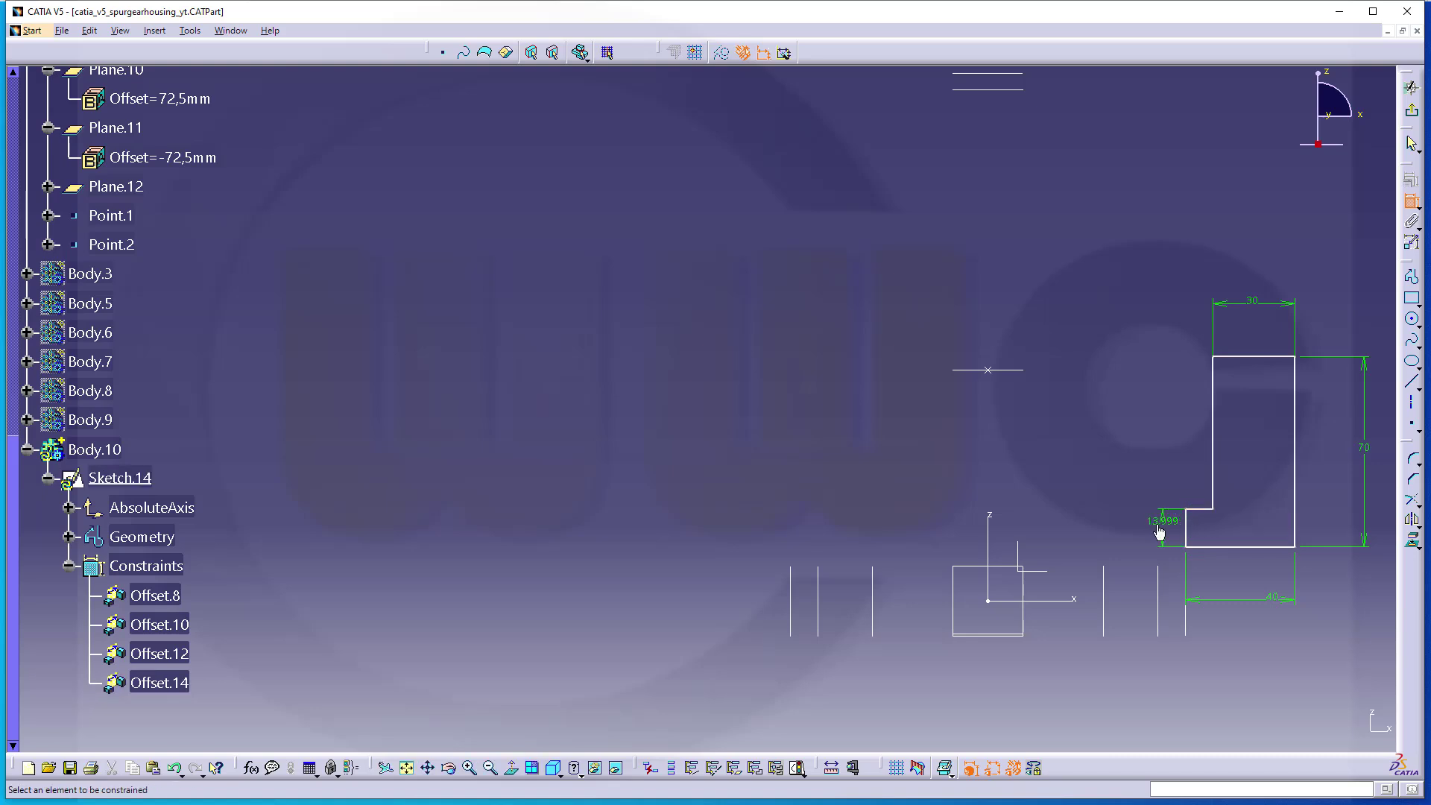
double_click(1158, 531)
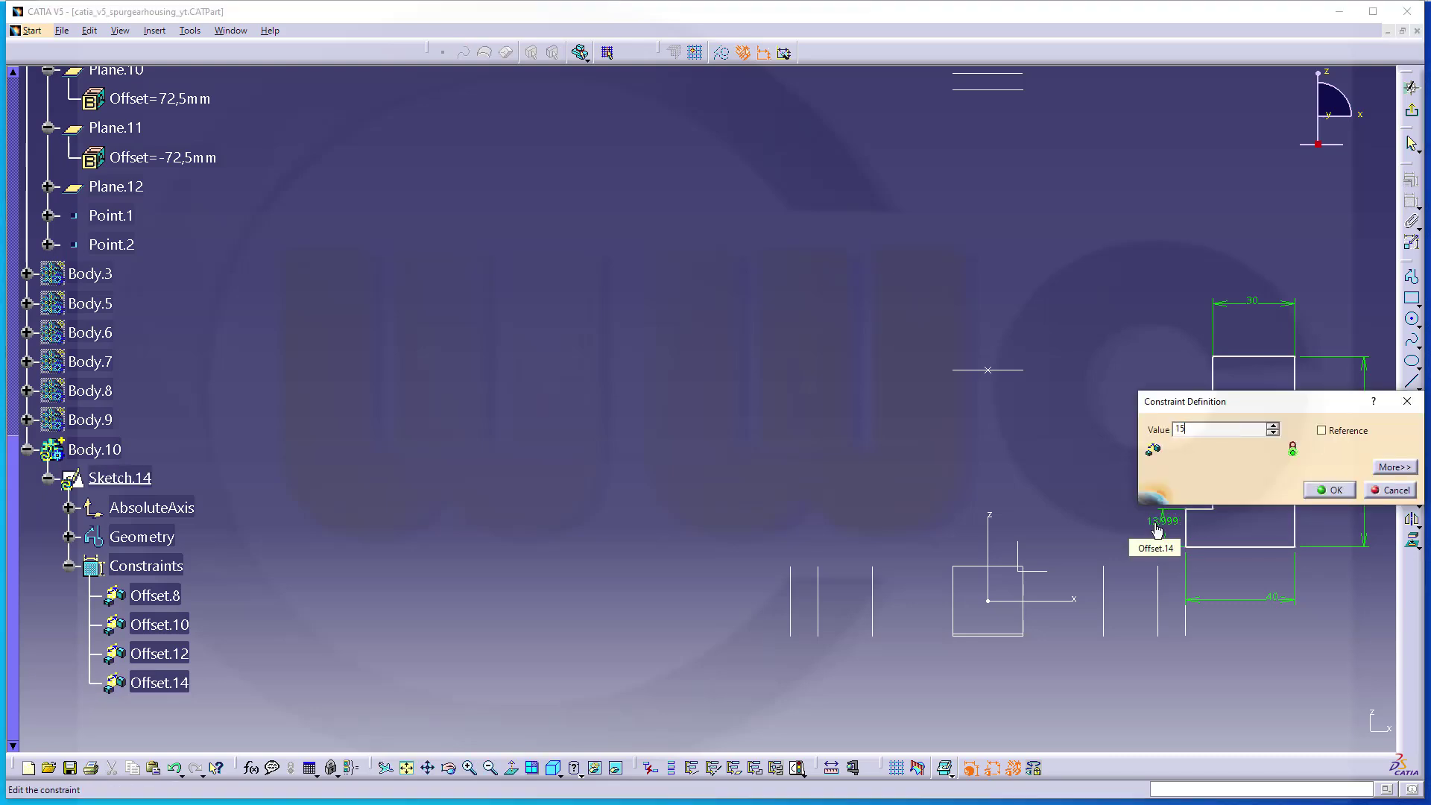
key("Return")
key("Escape")
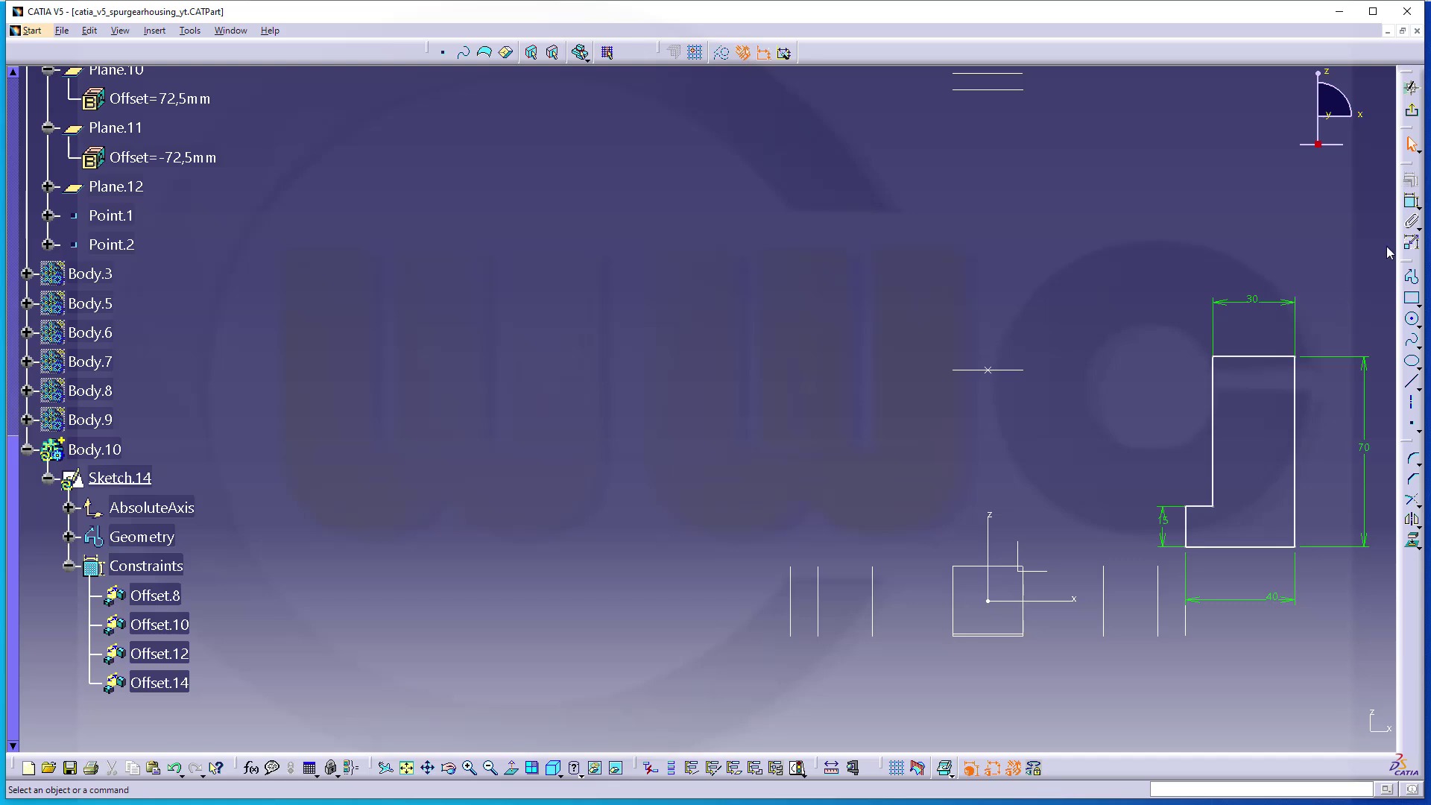
Step: Constrain the two vertical edges of the 30 mm wide section symmetrically about the absolute axis system's Z axis
key("ctrl+k")
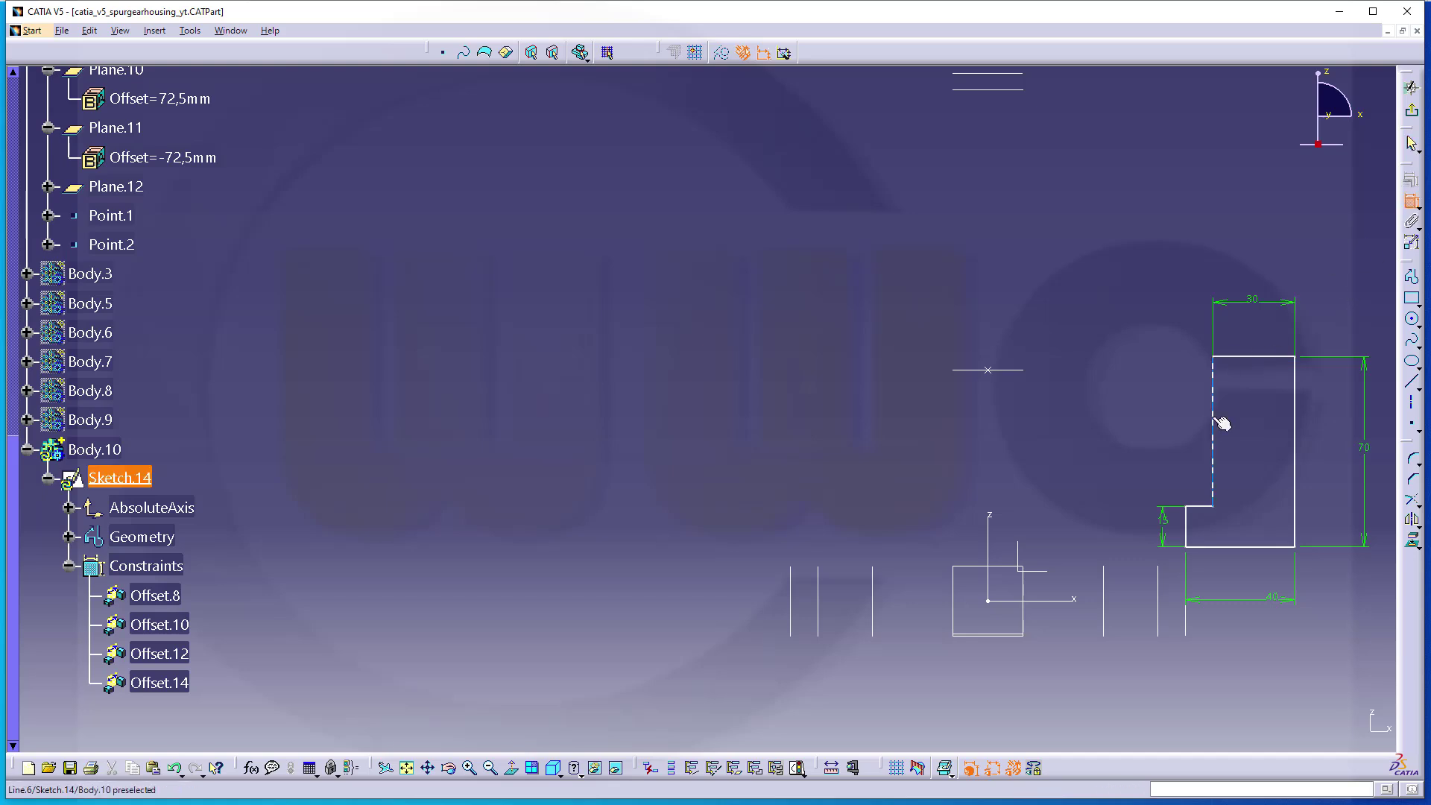
left_click(1213, 419)
left_click(1297, 439)
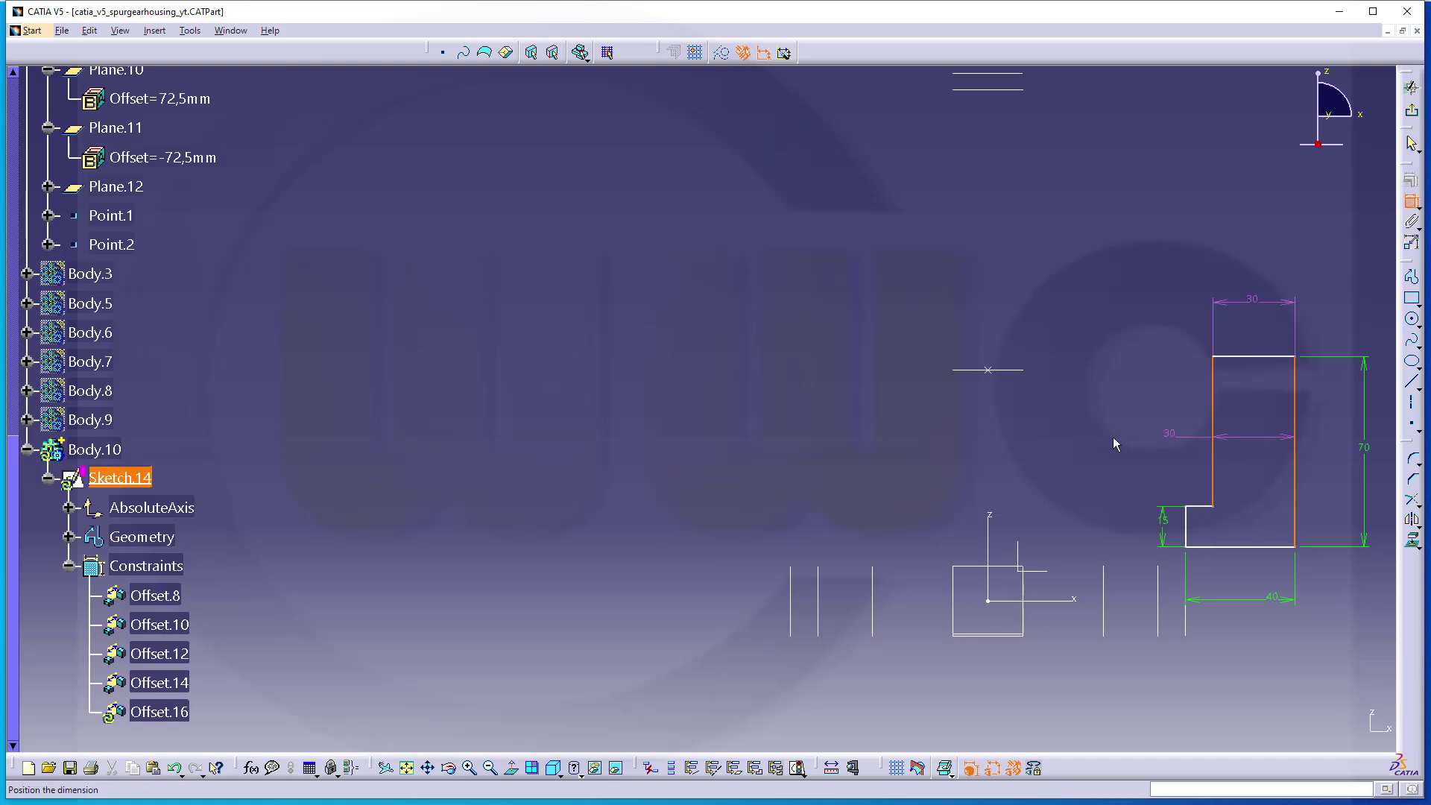
right_click(1086, 447)
left_click(1117, 639)
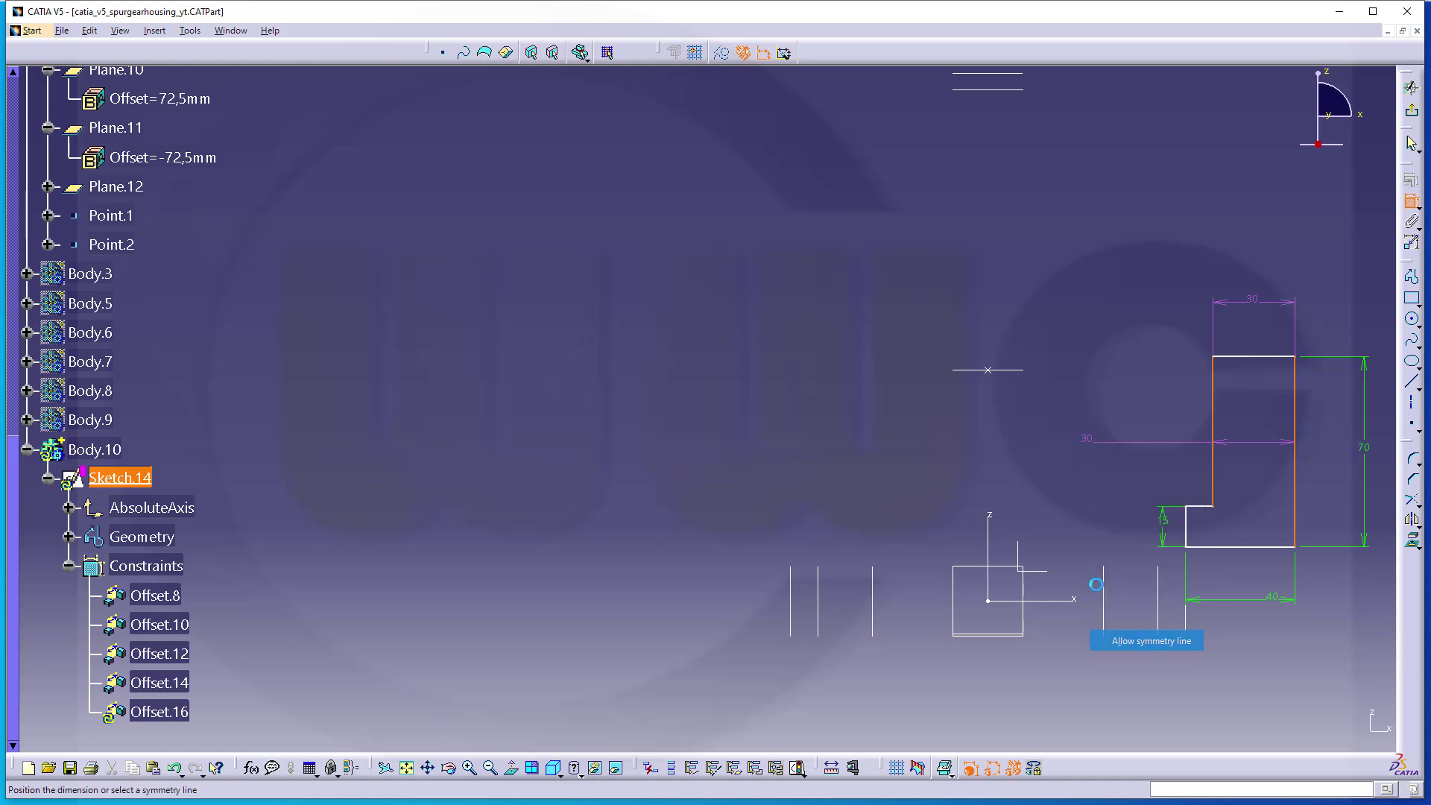
left_click(989, 523)
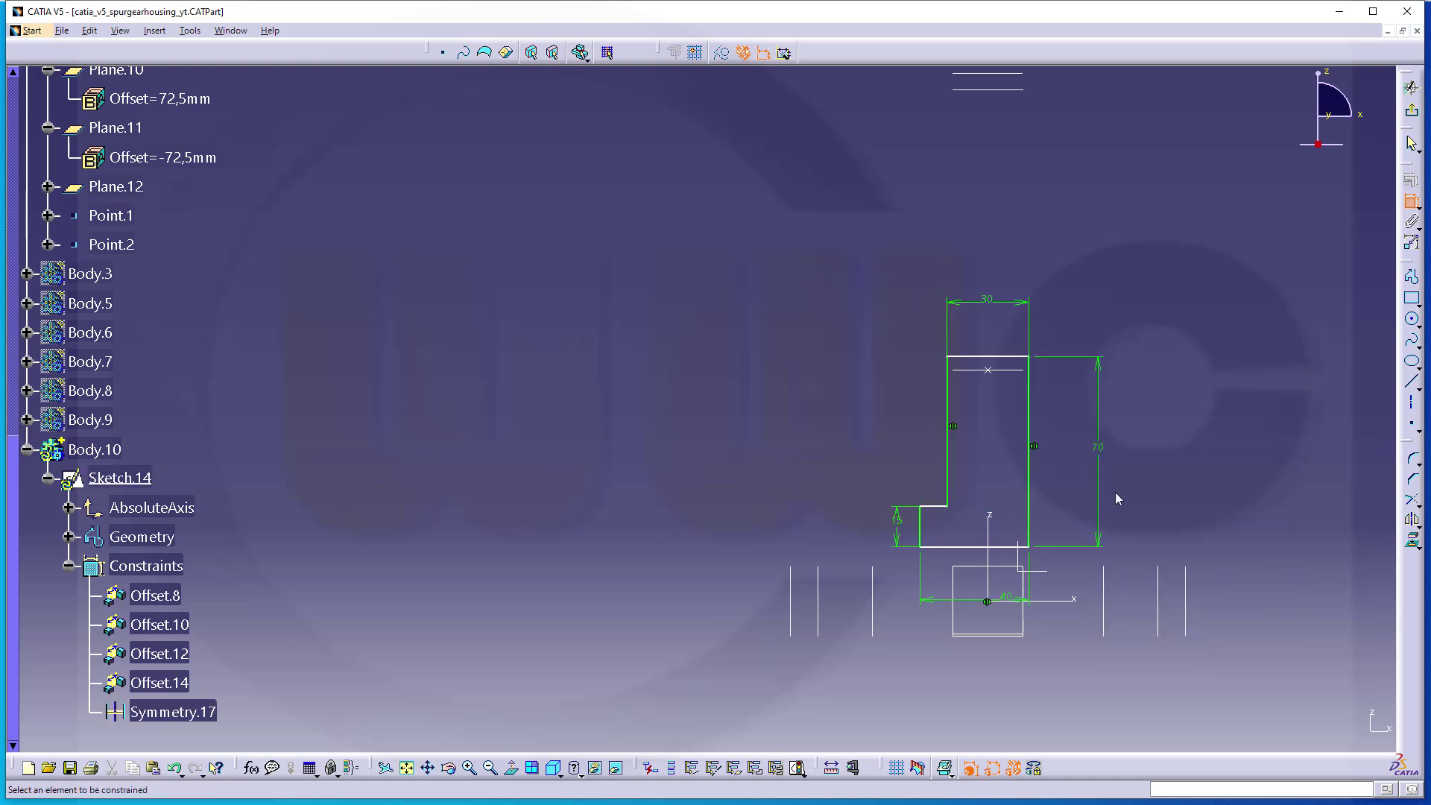
Step: Constrain the profile's bottom edge coincident with the lowest horizontal reference plane
left_click(968, 546)
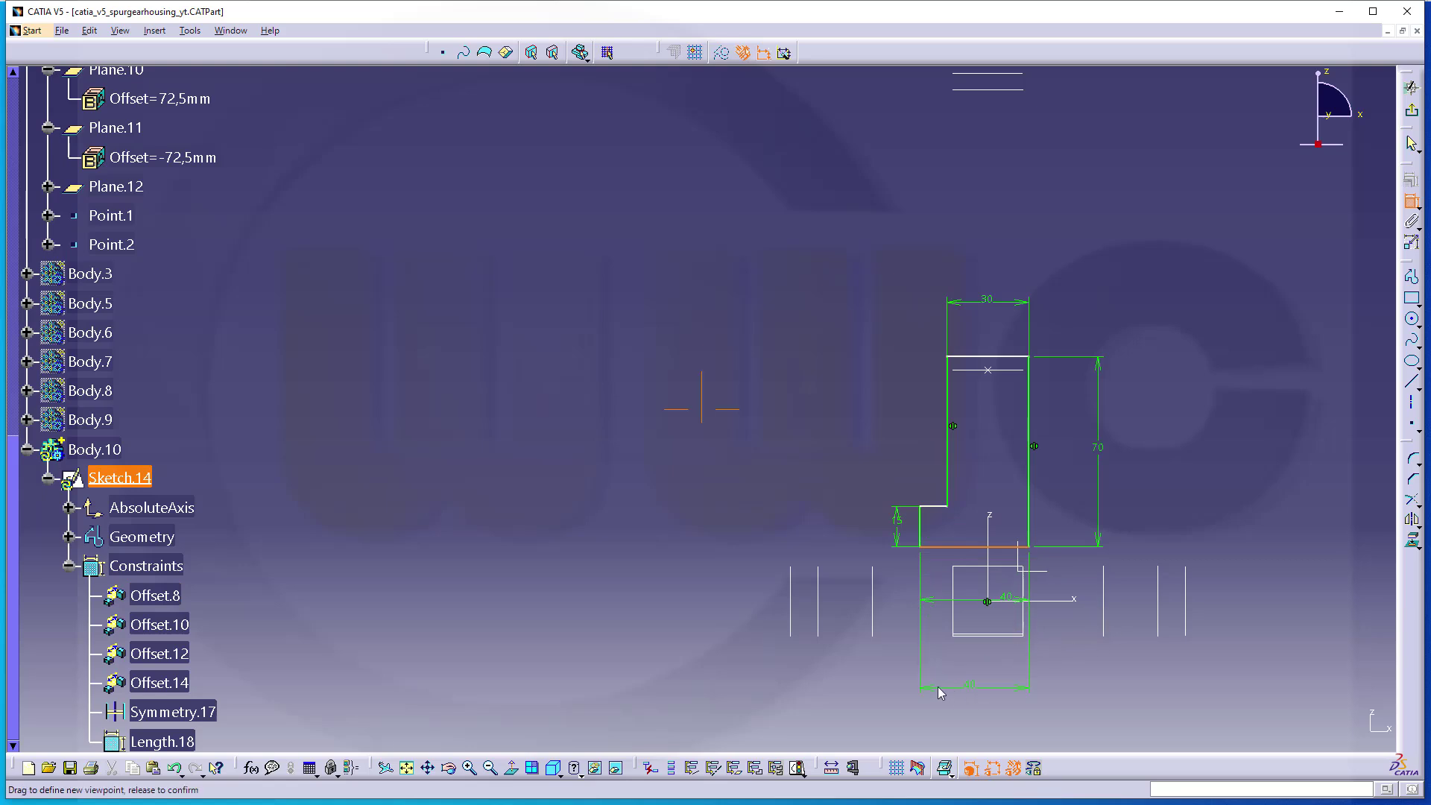
mouse_move(1009, 673)
middle_mouse_down()
mouse_move(974, 684)
mouse_move(853, 584)
mouse_move(971, 677)
middle_mouse_up()
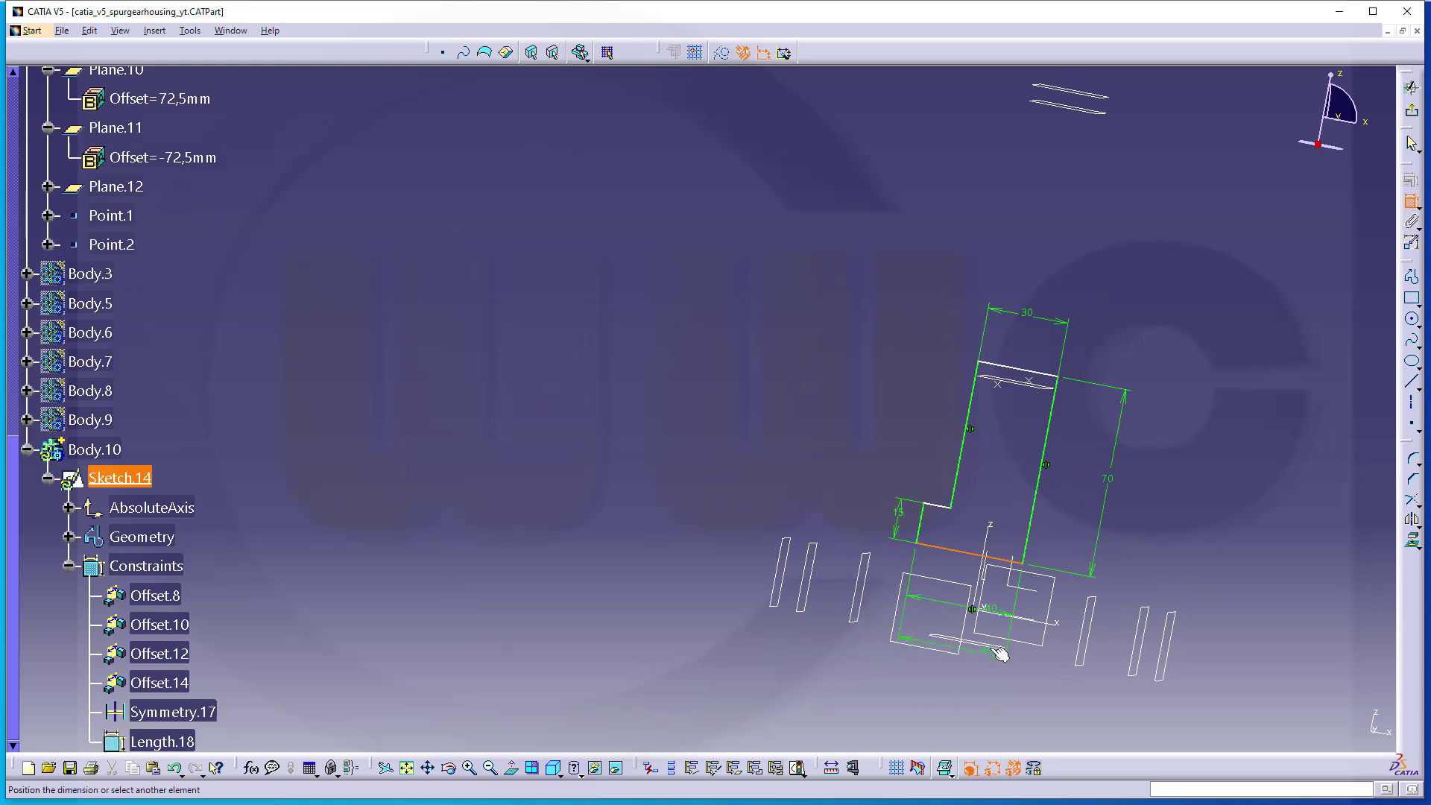
left_click(992, 657)
right_click(989, 662)
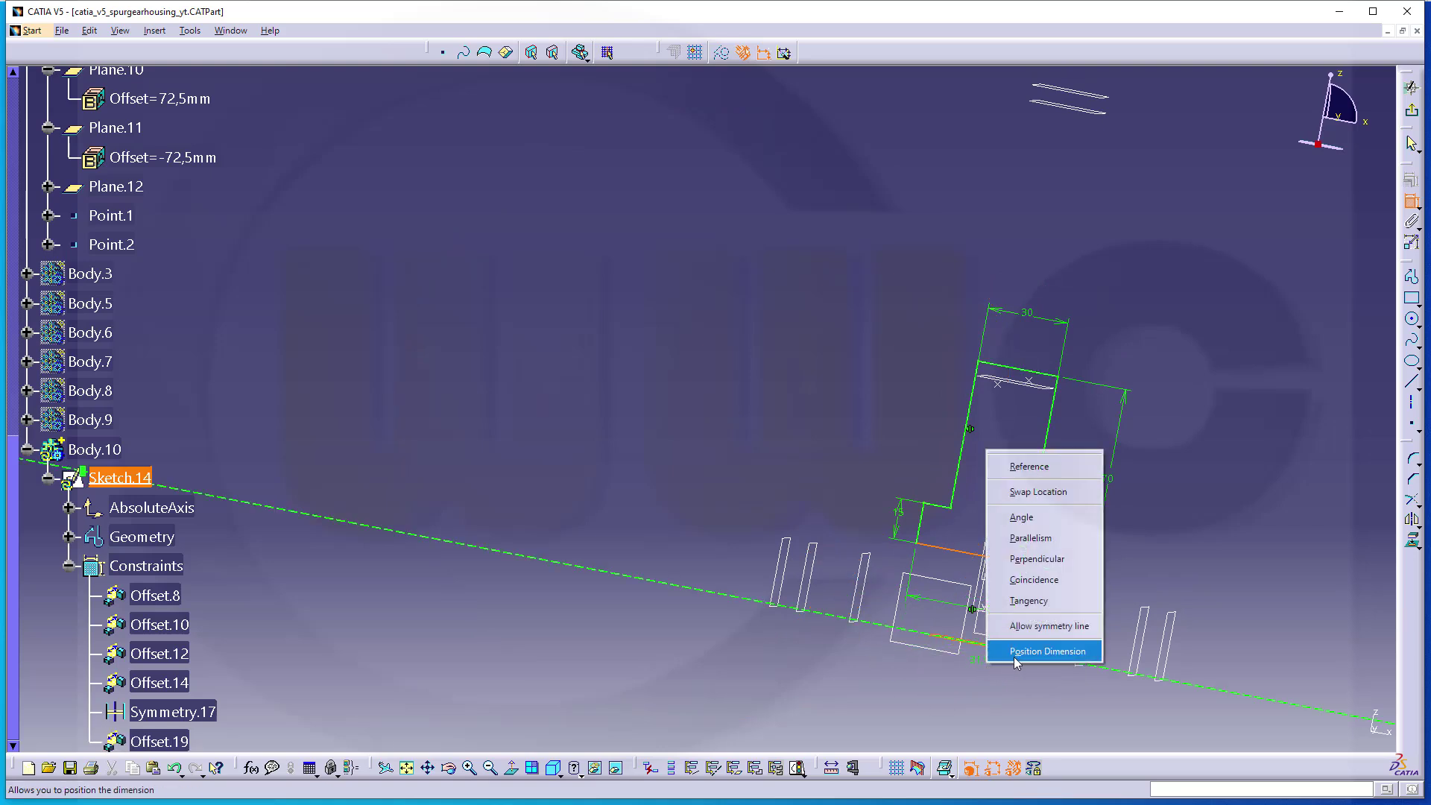
left_click(1041, 580)
middle_click_drag(935, 570, 915, 558)
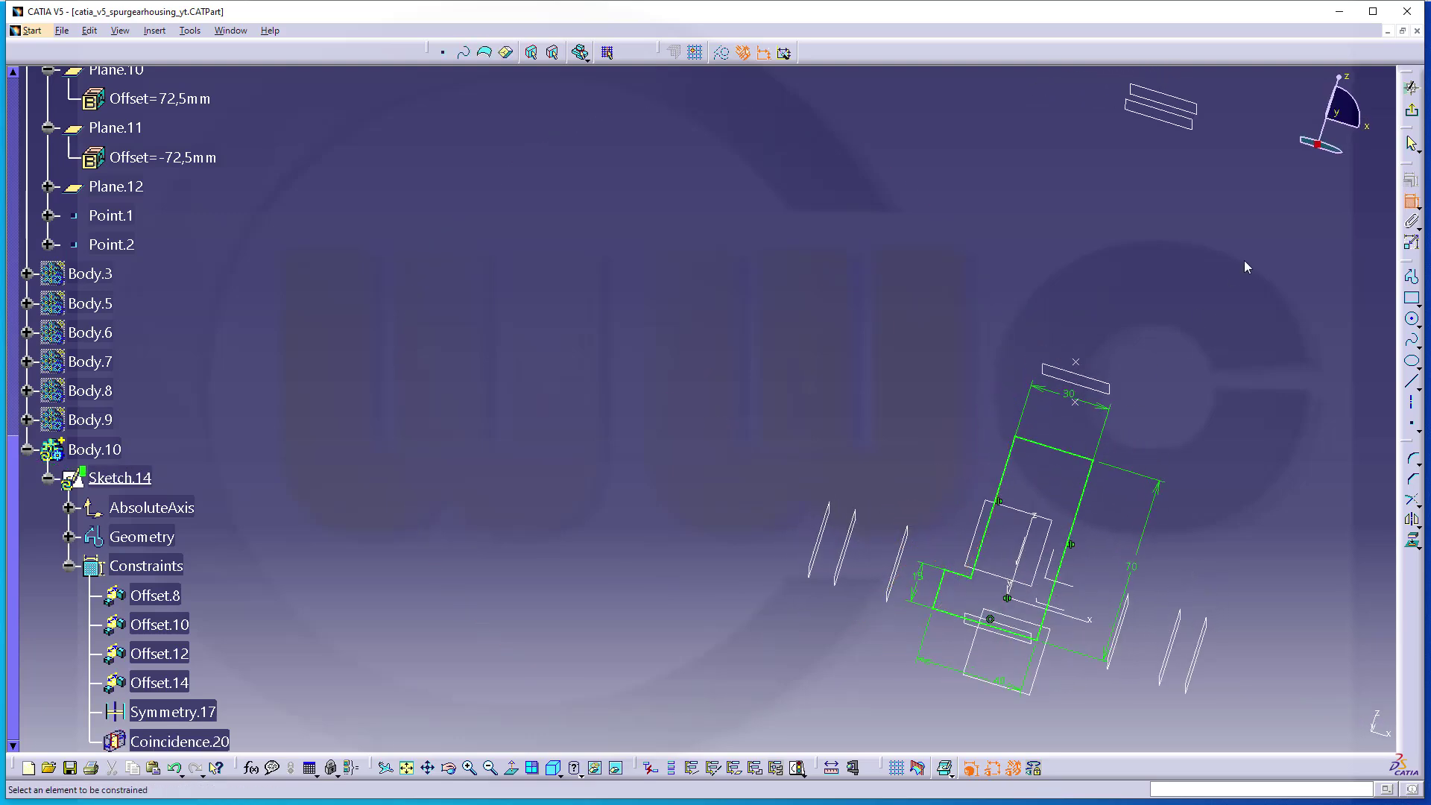
Step: Leave the sketch and start a Pad of the L-shaped profile with both limits set to Up to plane
left_click(1411, 111)
mouse_move(1222, 276)
middle_mouse_down()
mouse_move(1147, 364)
mouse_move(1148, 395)
mouse_move(999, 447)
mouse_move(901, 396)
mouse_move(835, 408)
mouse_move(841, 419)
middle_mouse_up()
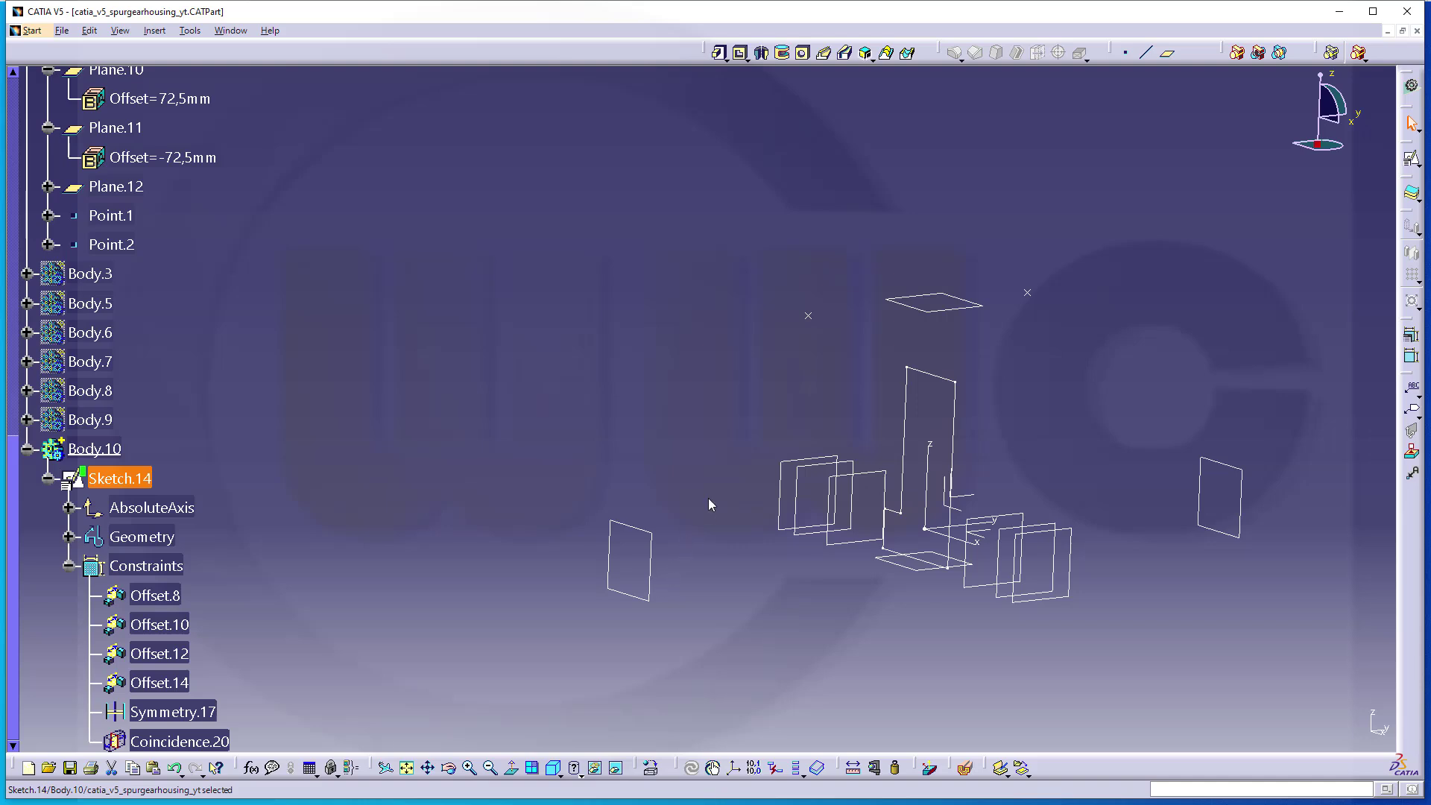
left_click(718, 53)
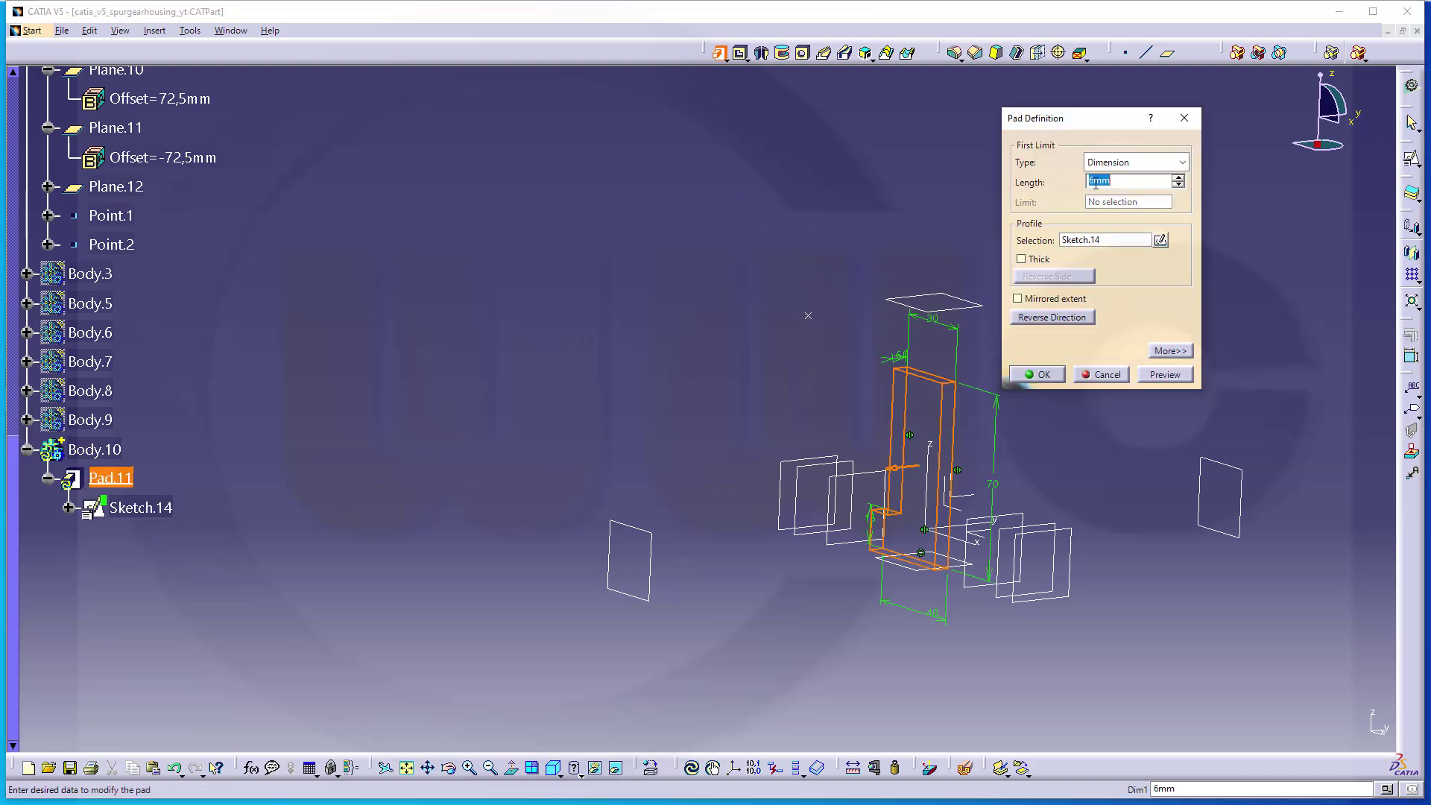
left_click(1183, 163)
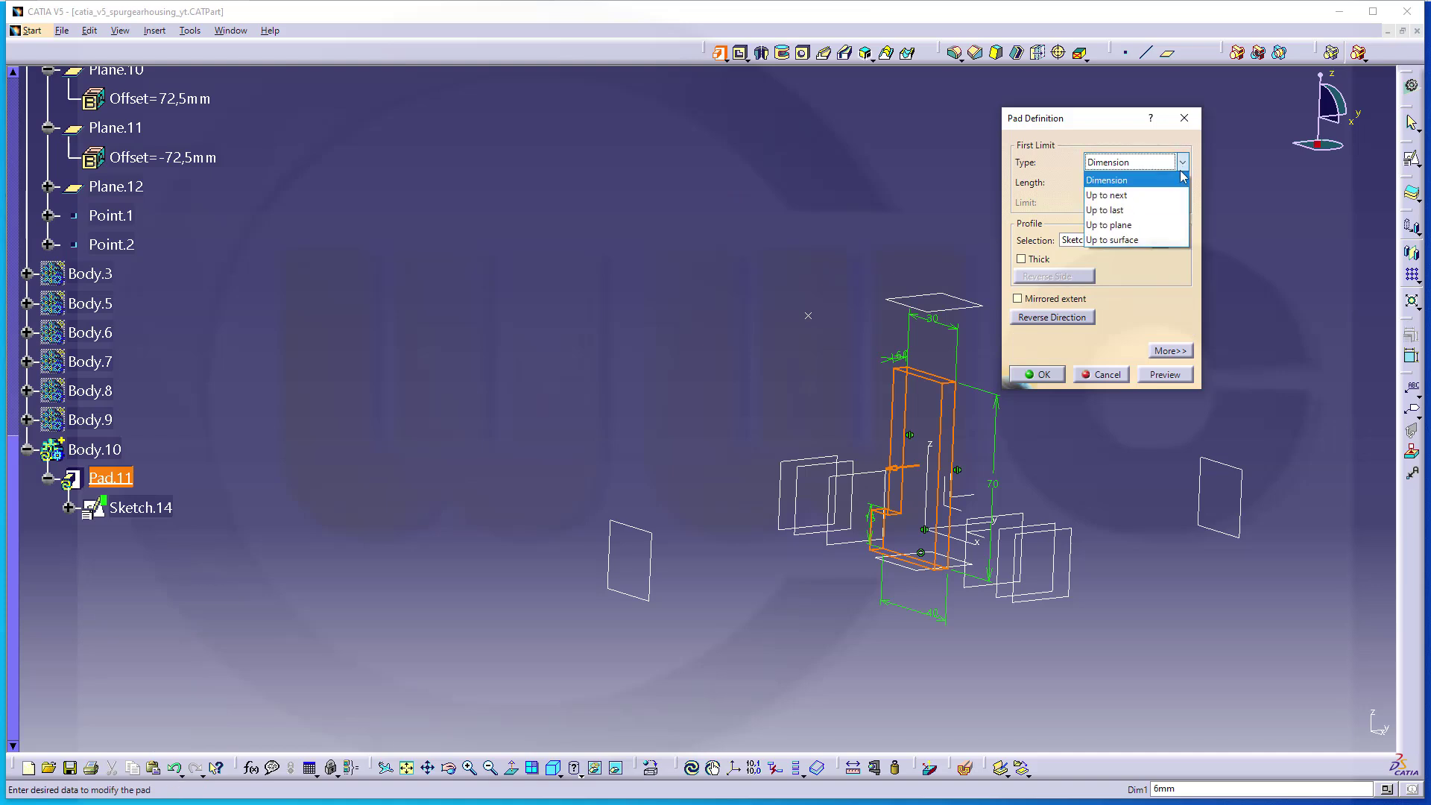
left_click(1145, 226)
left_click(1164, 350)
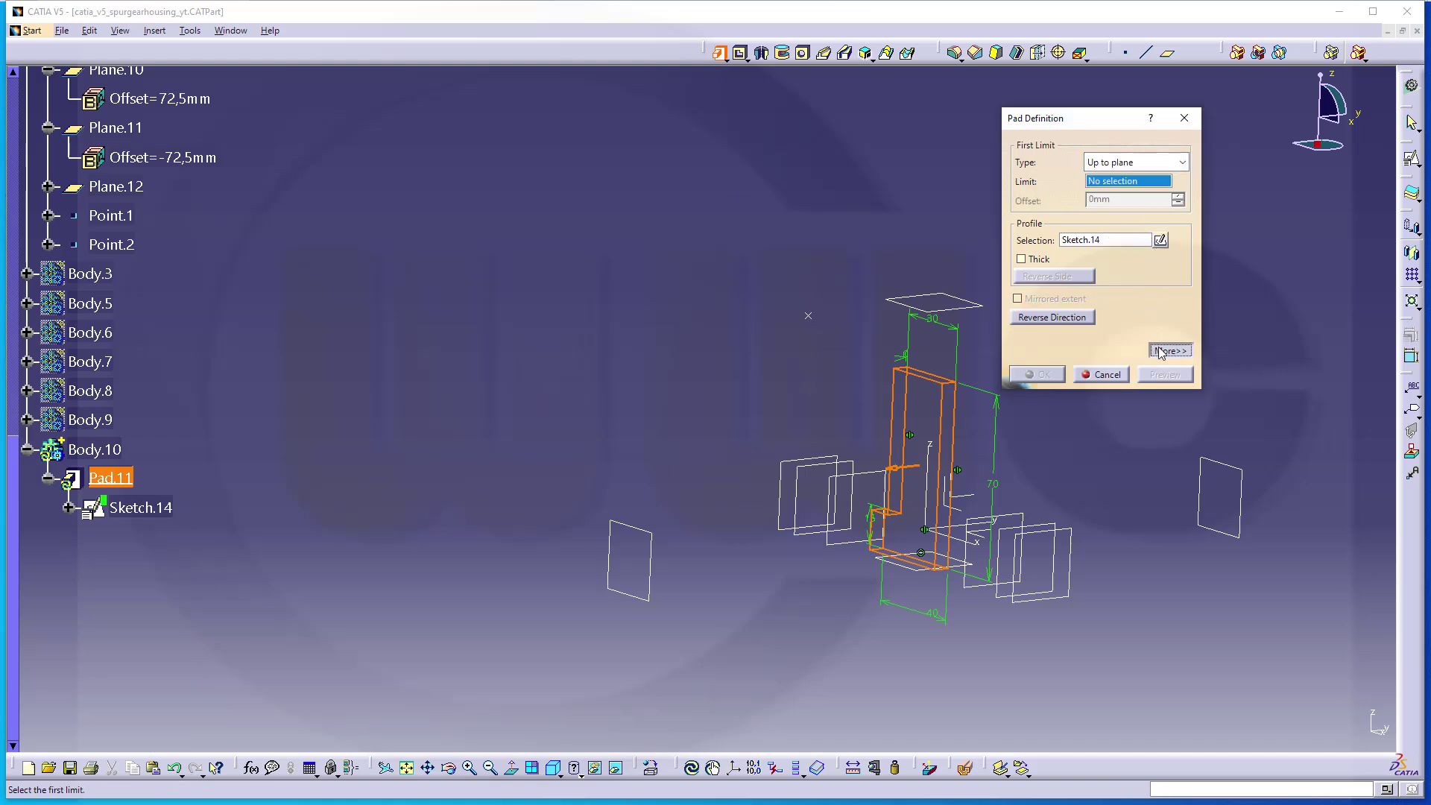
left_click(1334, 162)
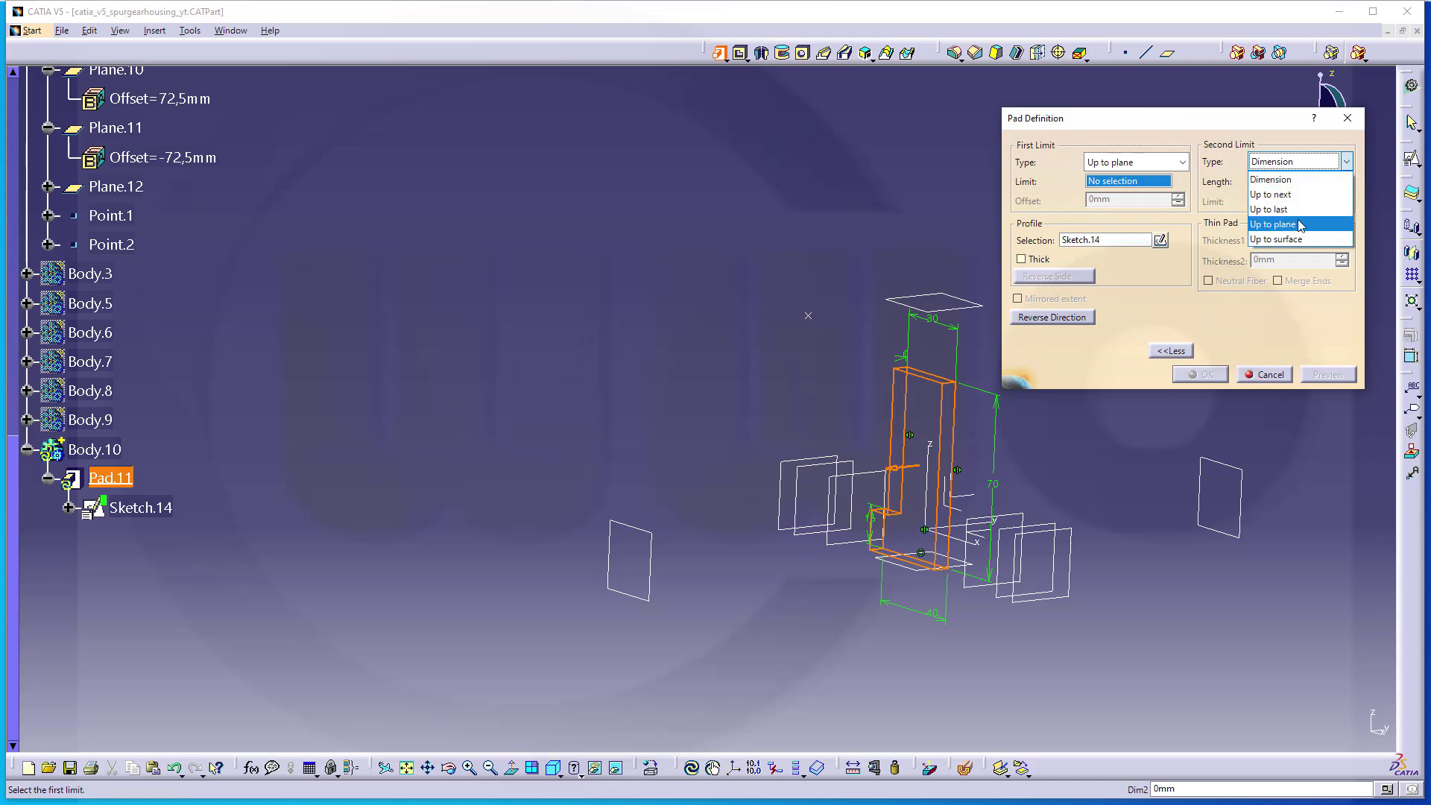
left_click(1275, 225)
left_click(1121, 182)
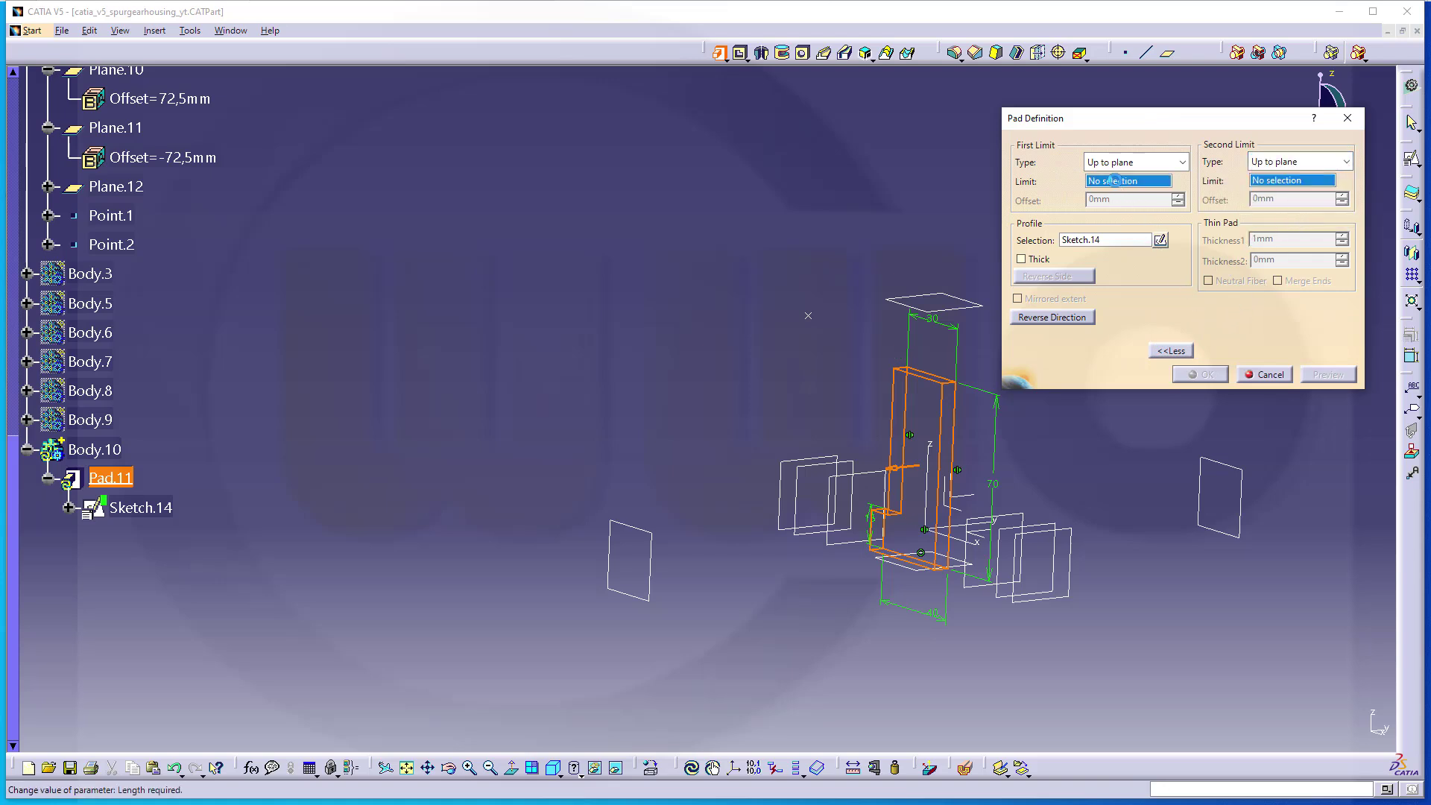
Step: Limit the pad by Plane.7 on the first side and Plane.6 on the second, each with a 2 mm offset, and create it
left_click(652, 549)
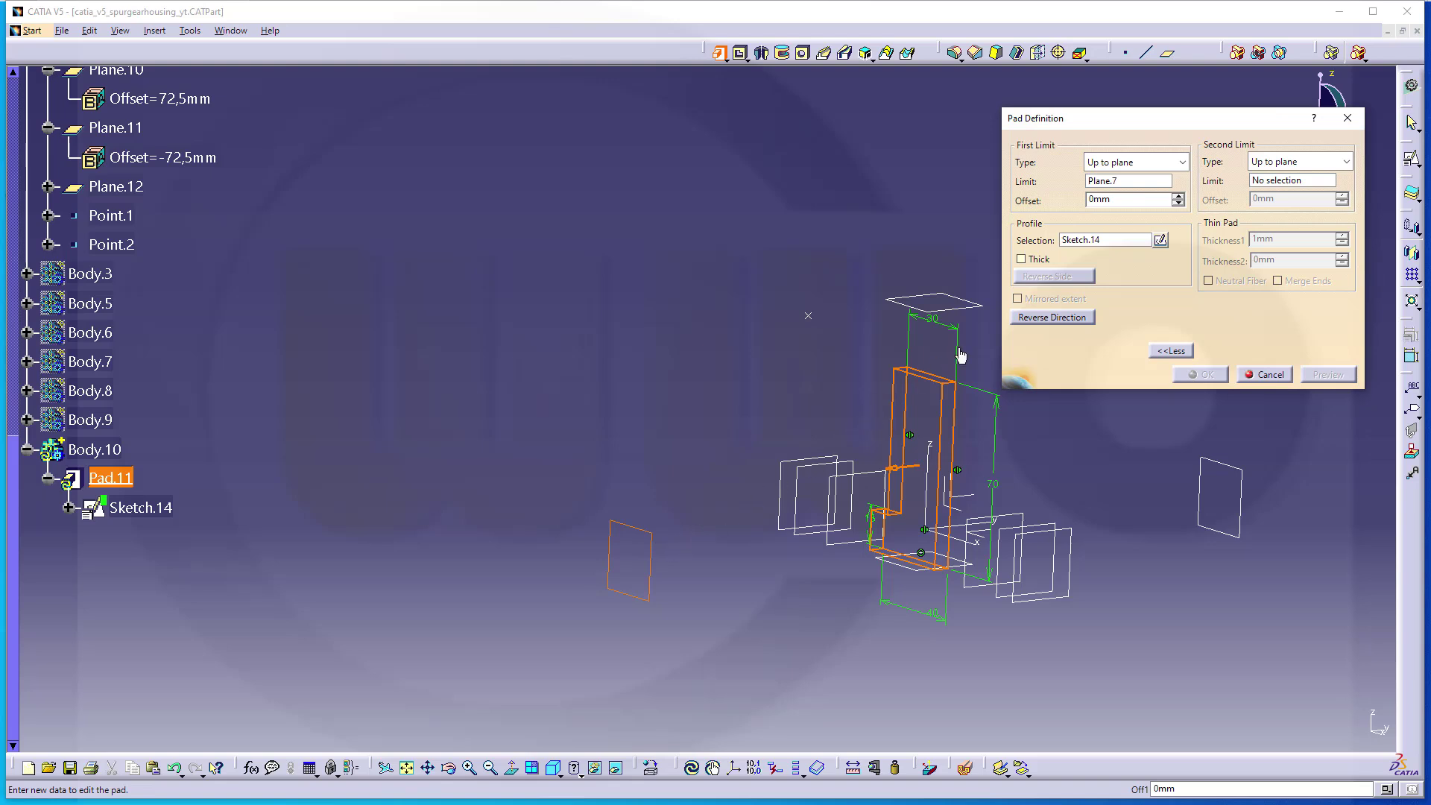
left_click_drag(1133, 199, 1077, 203)
left_click(1233, 471)
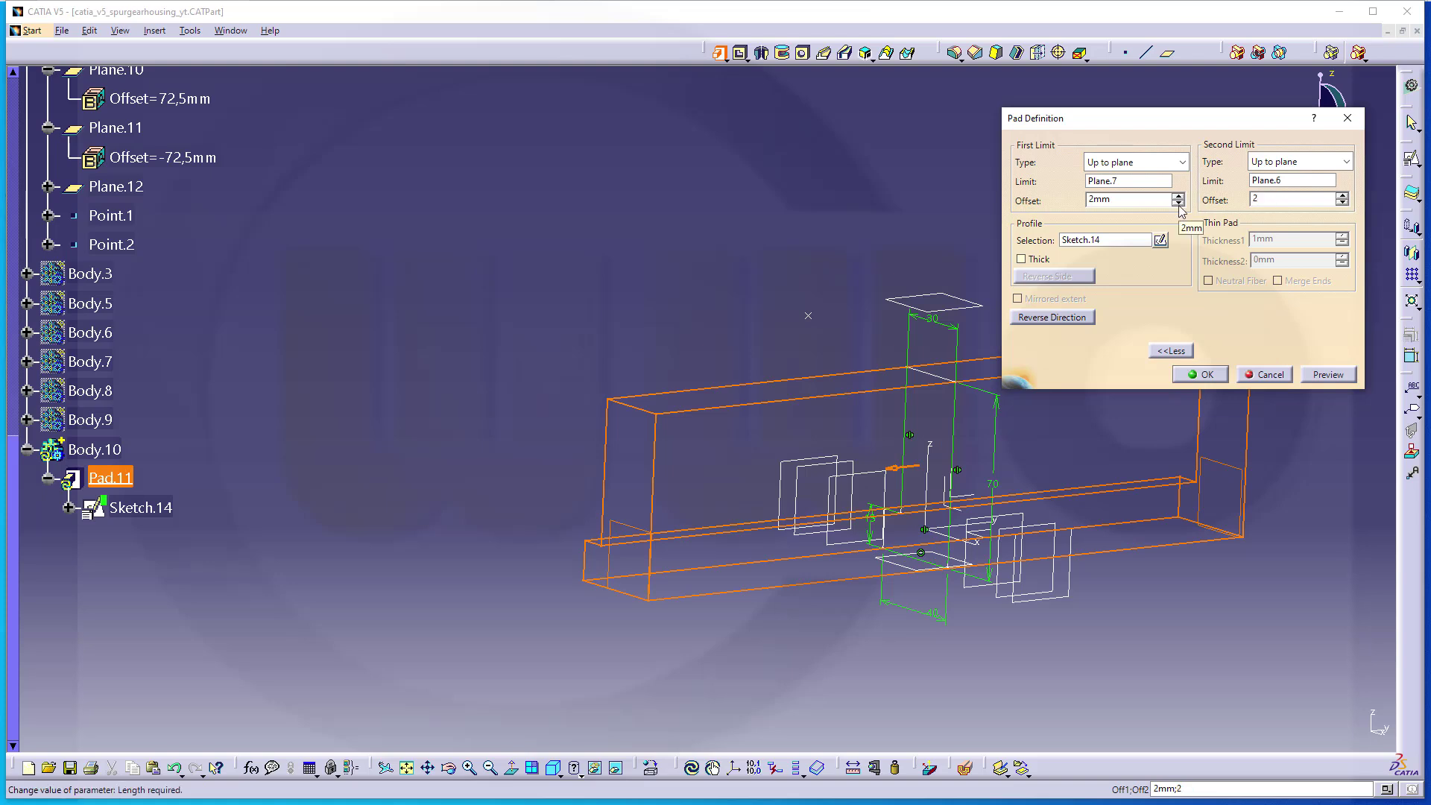
key("Return")
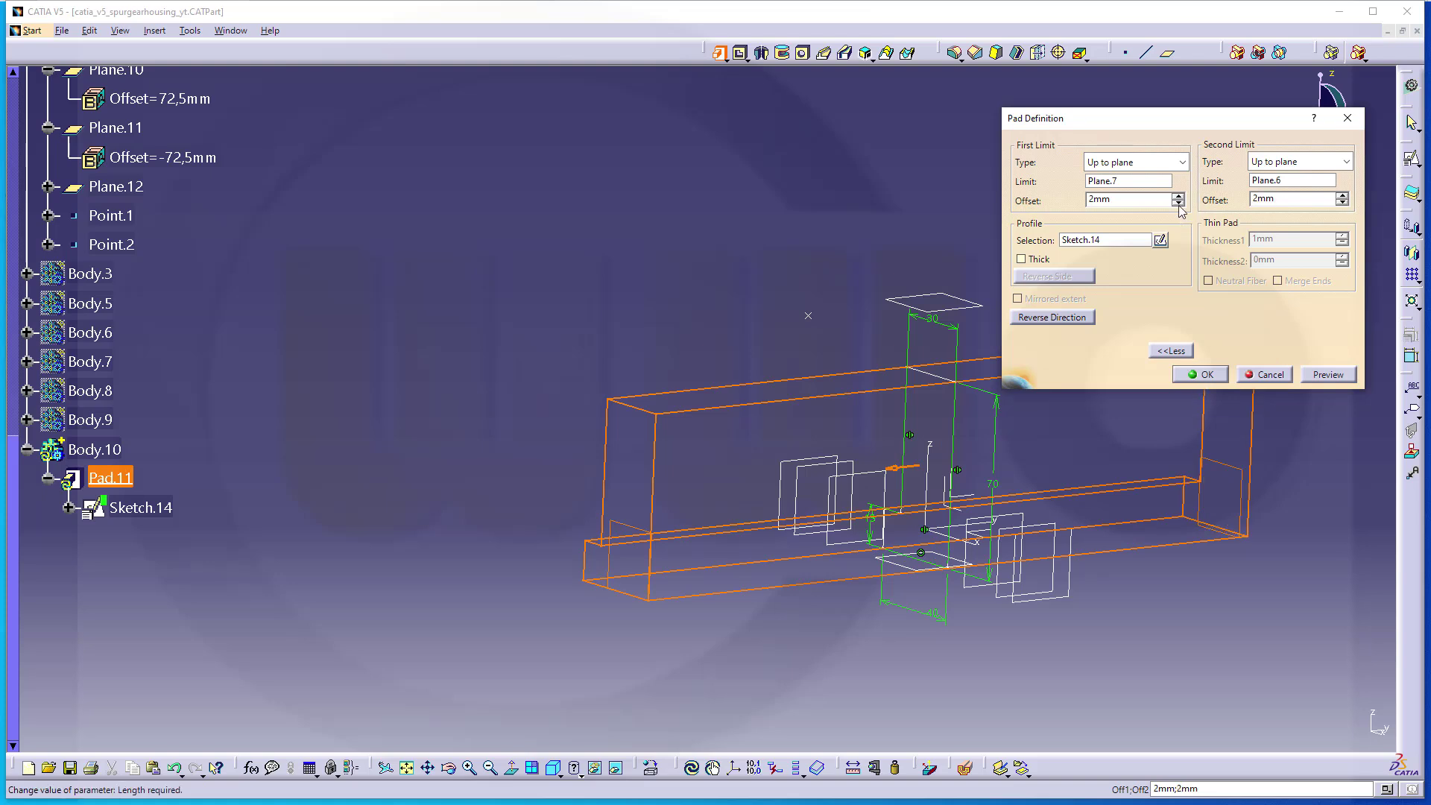
left_click(1203, 377)
Step: Round the pad's top with a Tritangent Fillet between its two long side faces, removing the top face
middle_click_drag(797, 455, 735, 383)
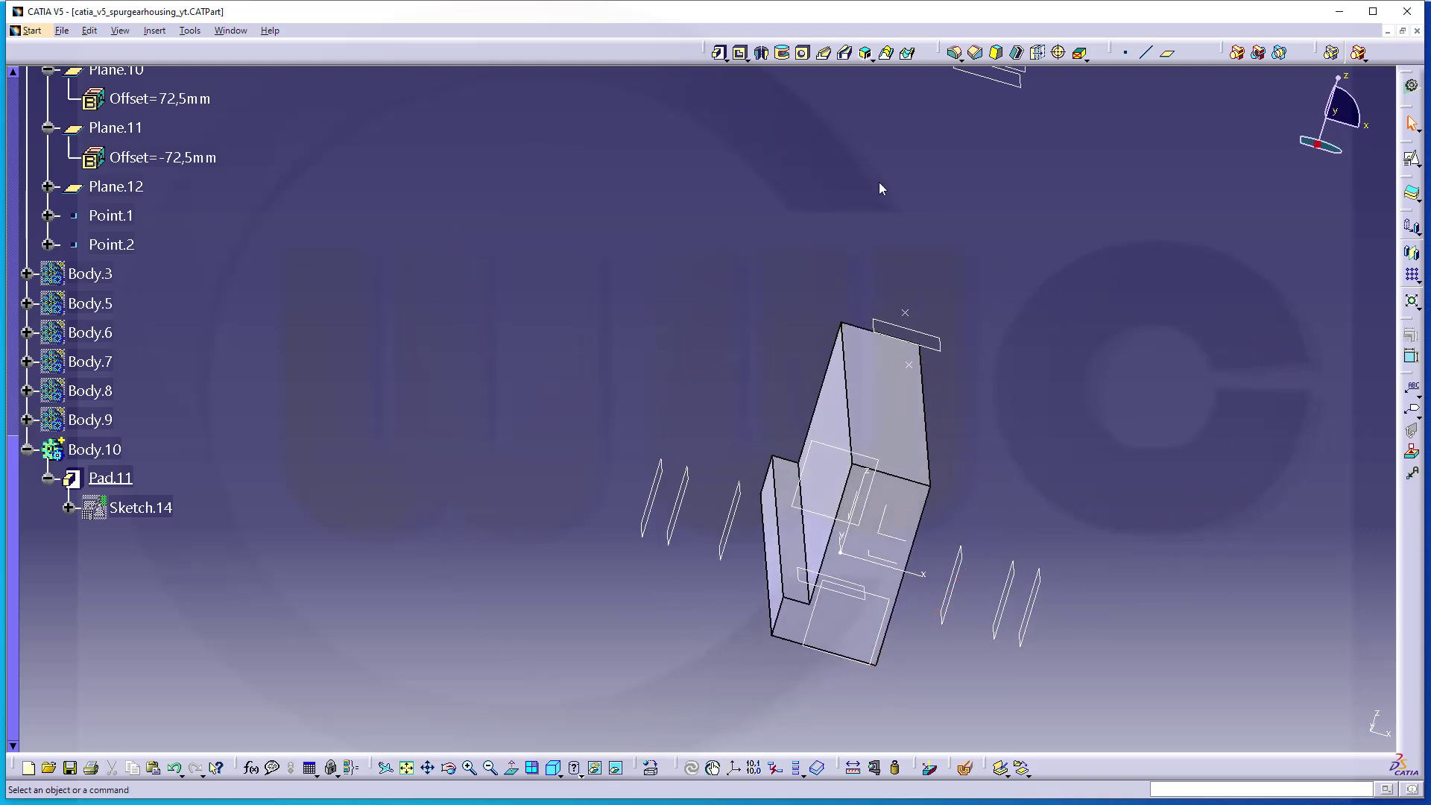
left_click(962, 59)
left_click(976, 125)
middle_click_drag(835, 254, 763, 192)
left_click(754, 358)
middle_click_drag(935, 409, 752, 381)
left_click(754, 387)
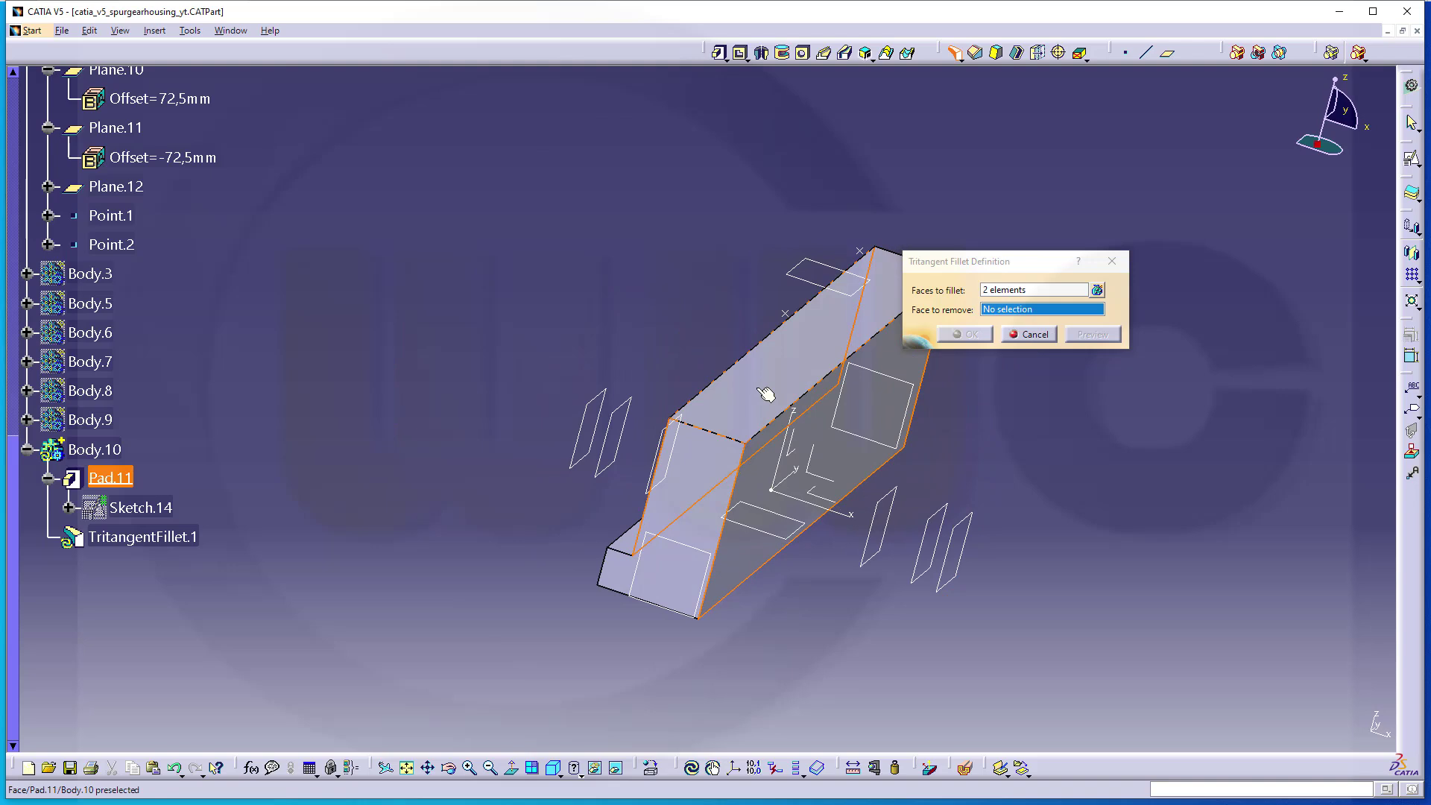
left_click(758, 390)
left_click(964, 335)
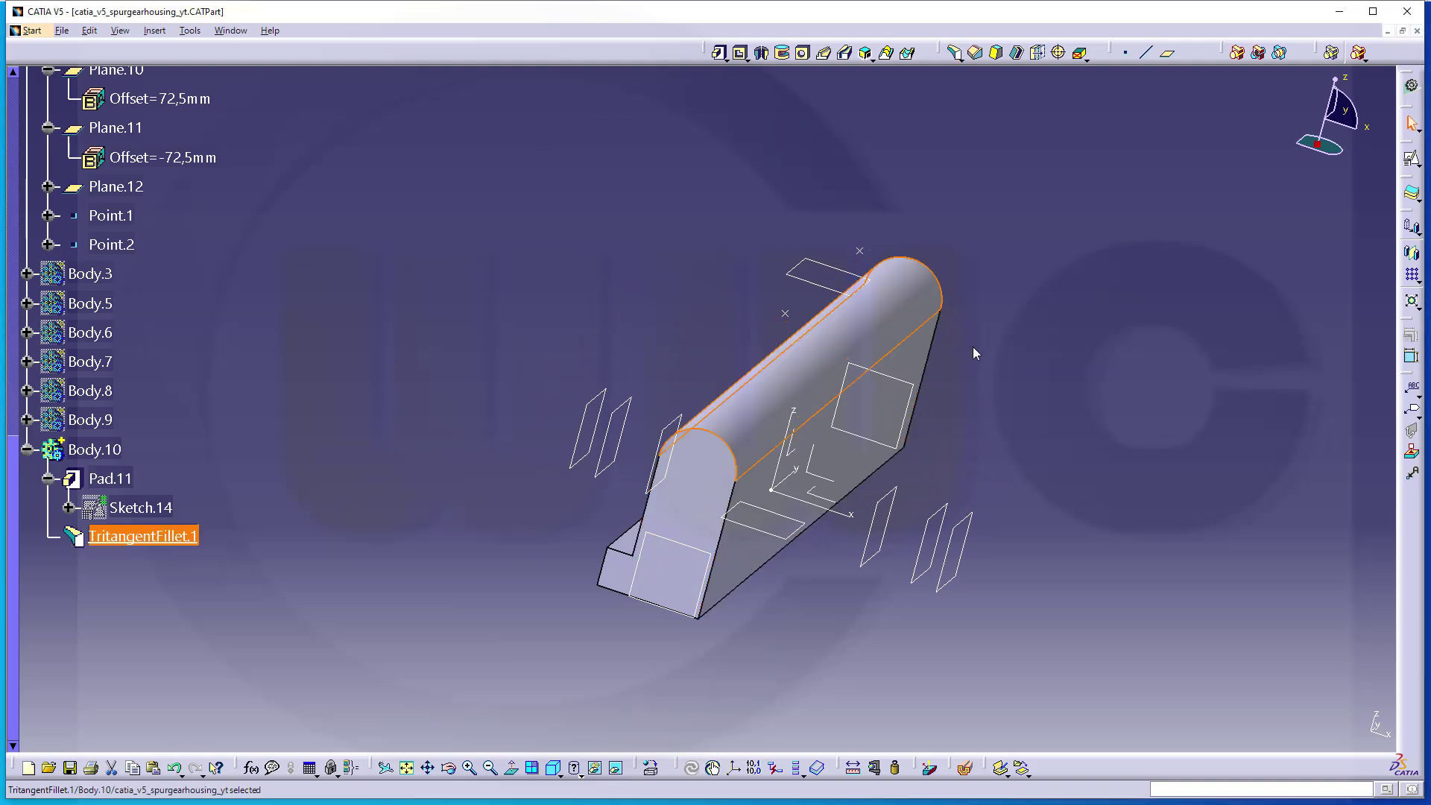
Step: Show the hidden bodies Body.3 to Body.9 and Body.1 again
middle_click_drag(668, 307, 771, 330)
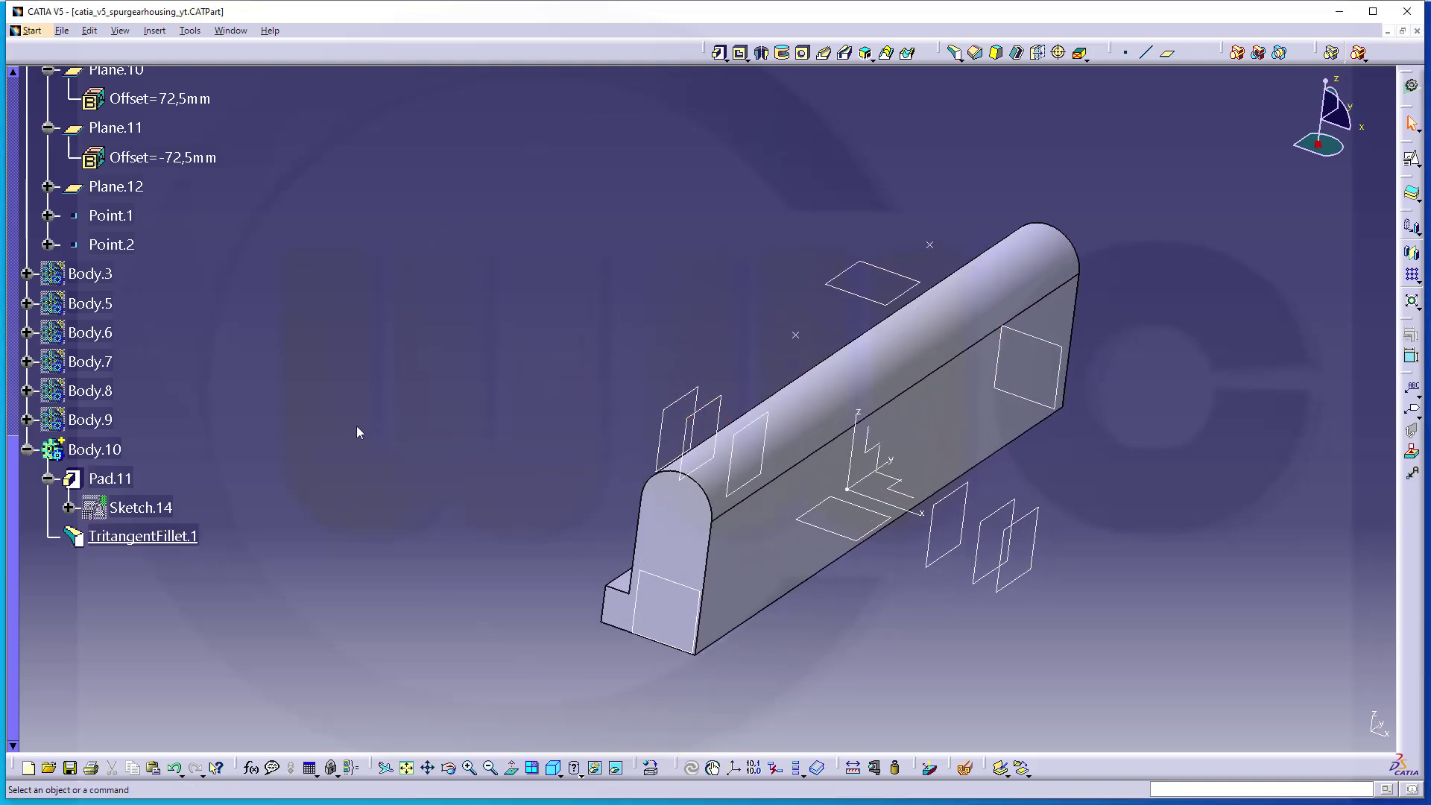
left_click(88, 274, "shift")
right_click(88, 276)
left_click(130, 332)
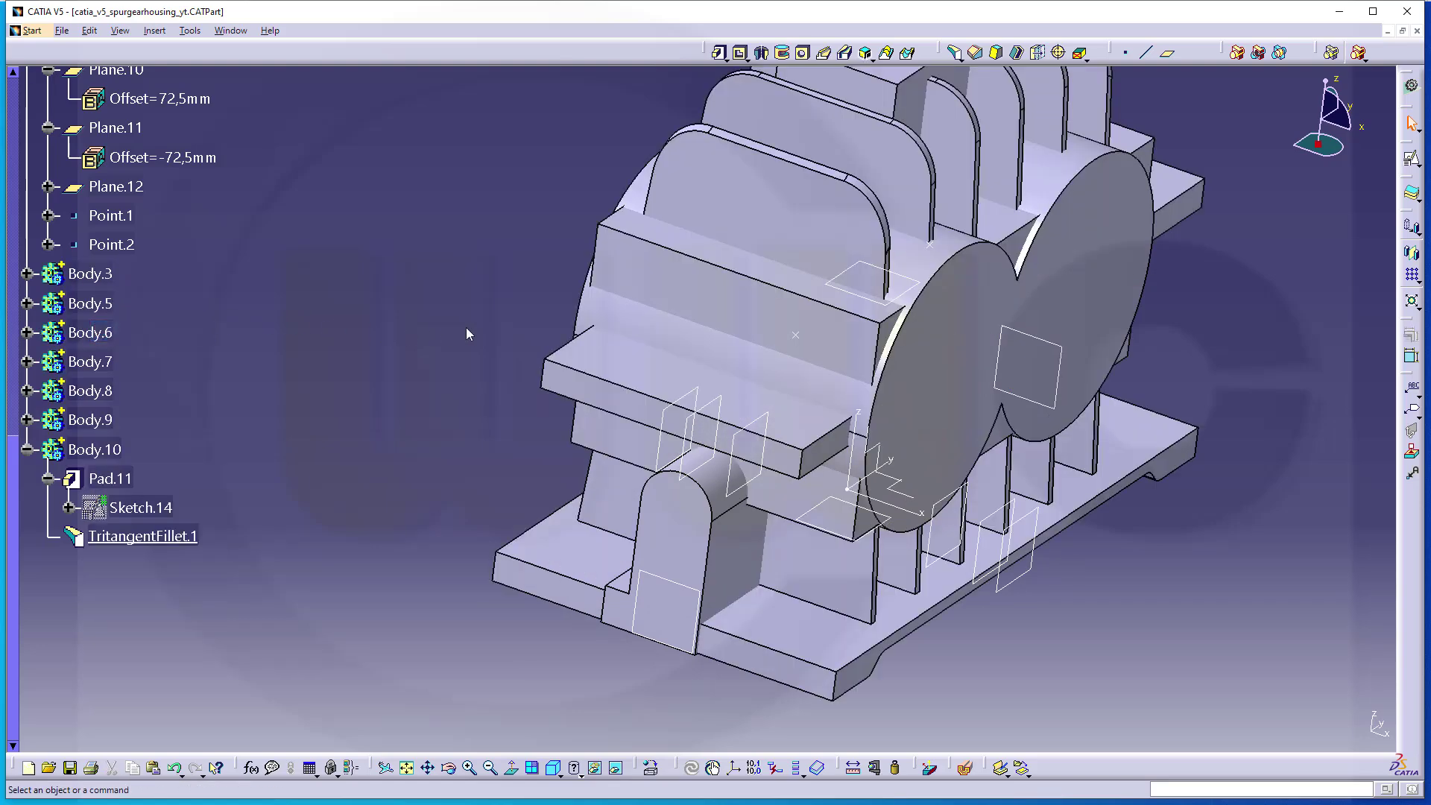
scroll(203, 234, "up", 3)
scroll(202, 234, "up", 6)
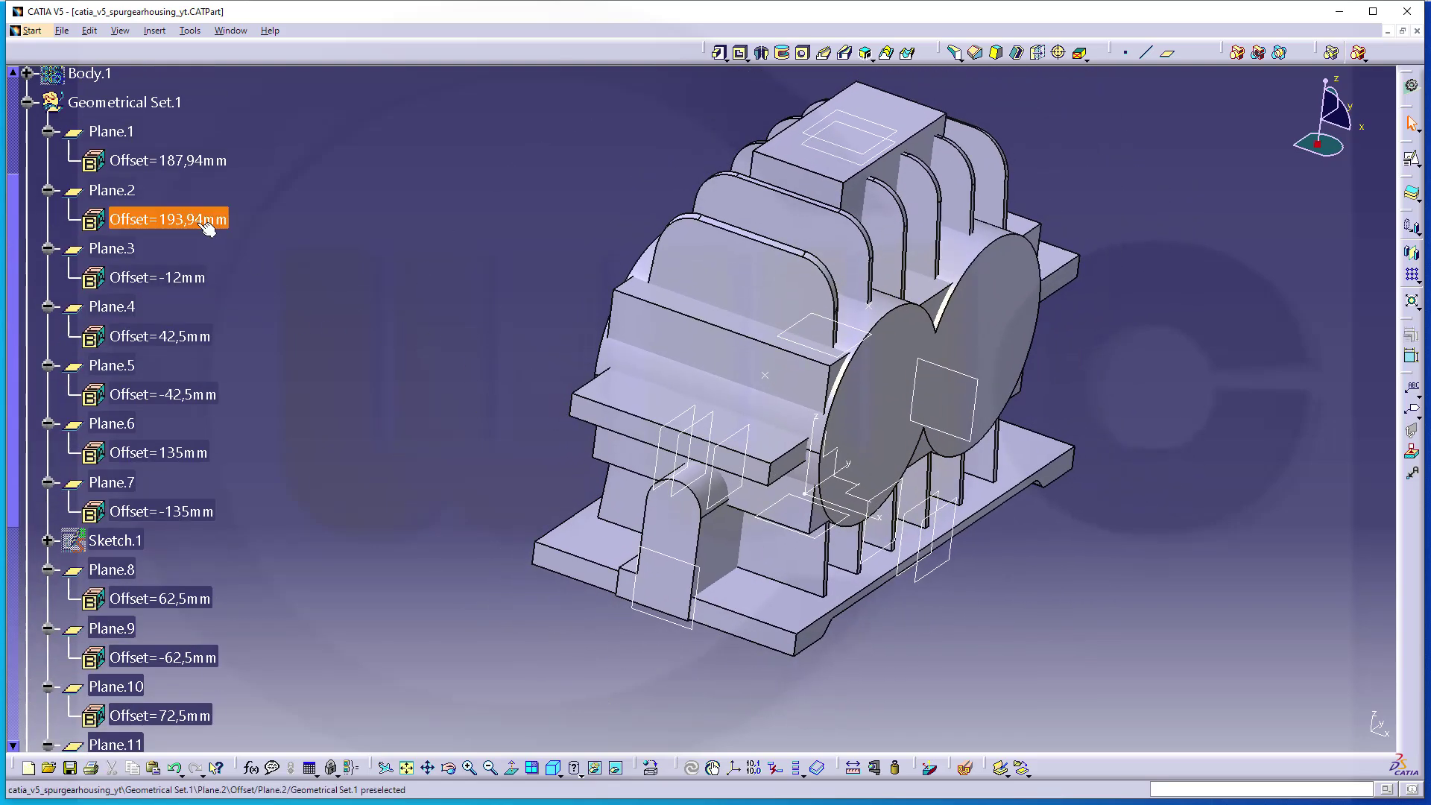
right_click(99, 214)
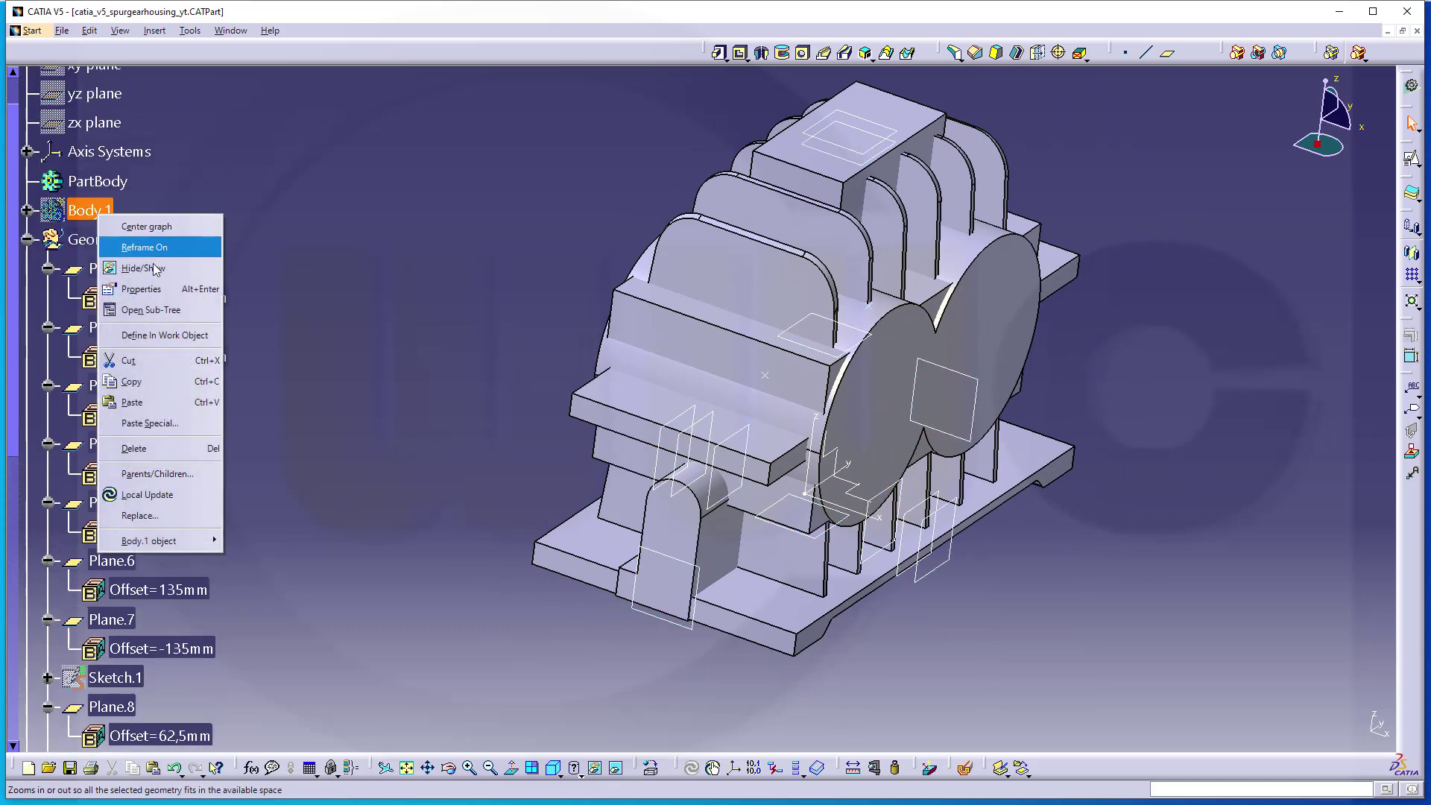
left_click(141, 268)
Step: Set the draft angle of Draft.1 in Body.1 to 3 degrees
middle_click_drag(1035, 445, 915, 442)
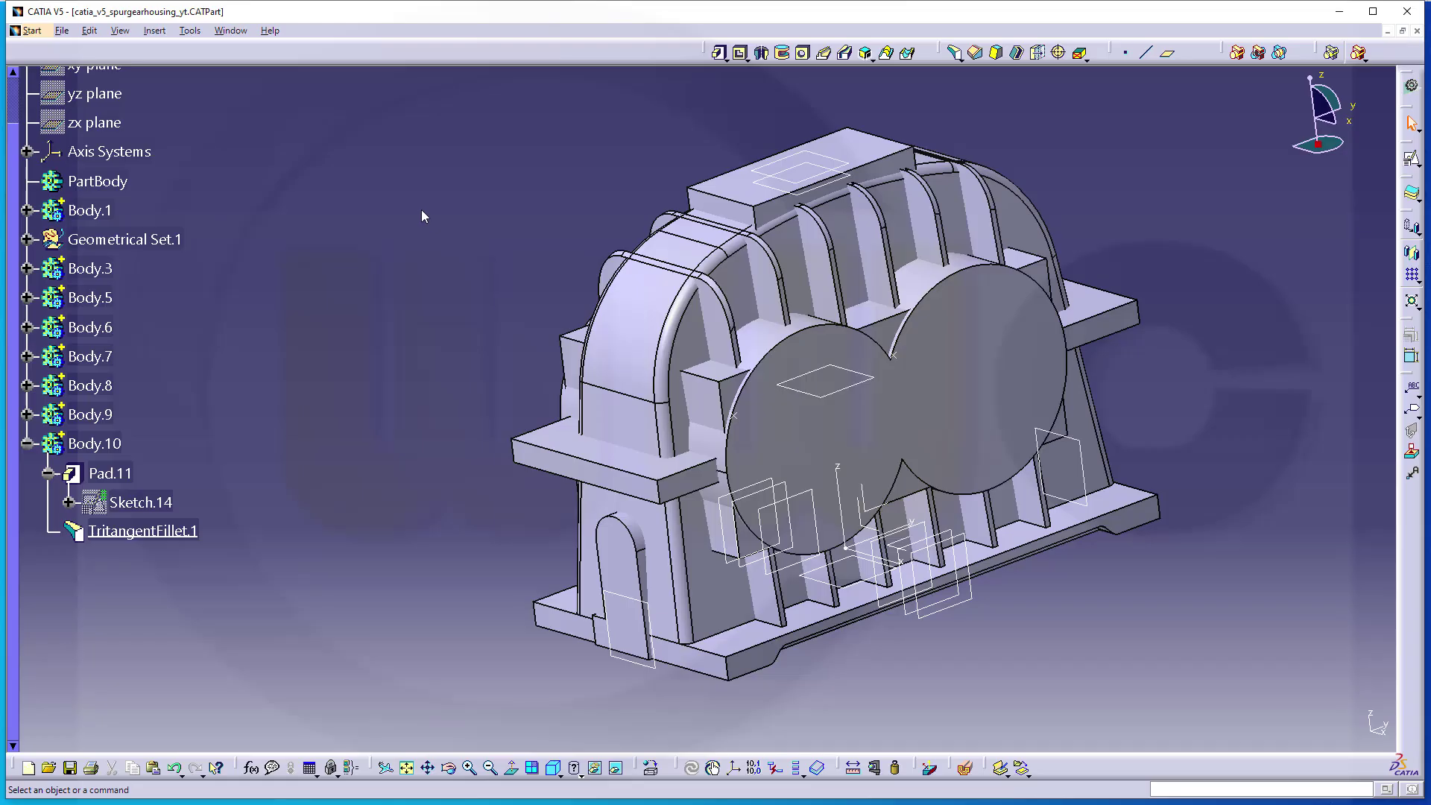
middle_click_drag(422, 210, 553, 225)
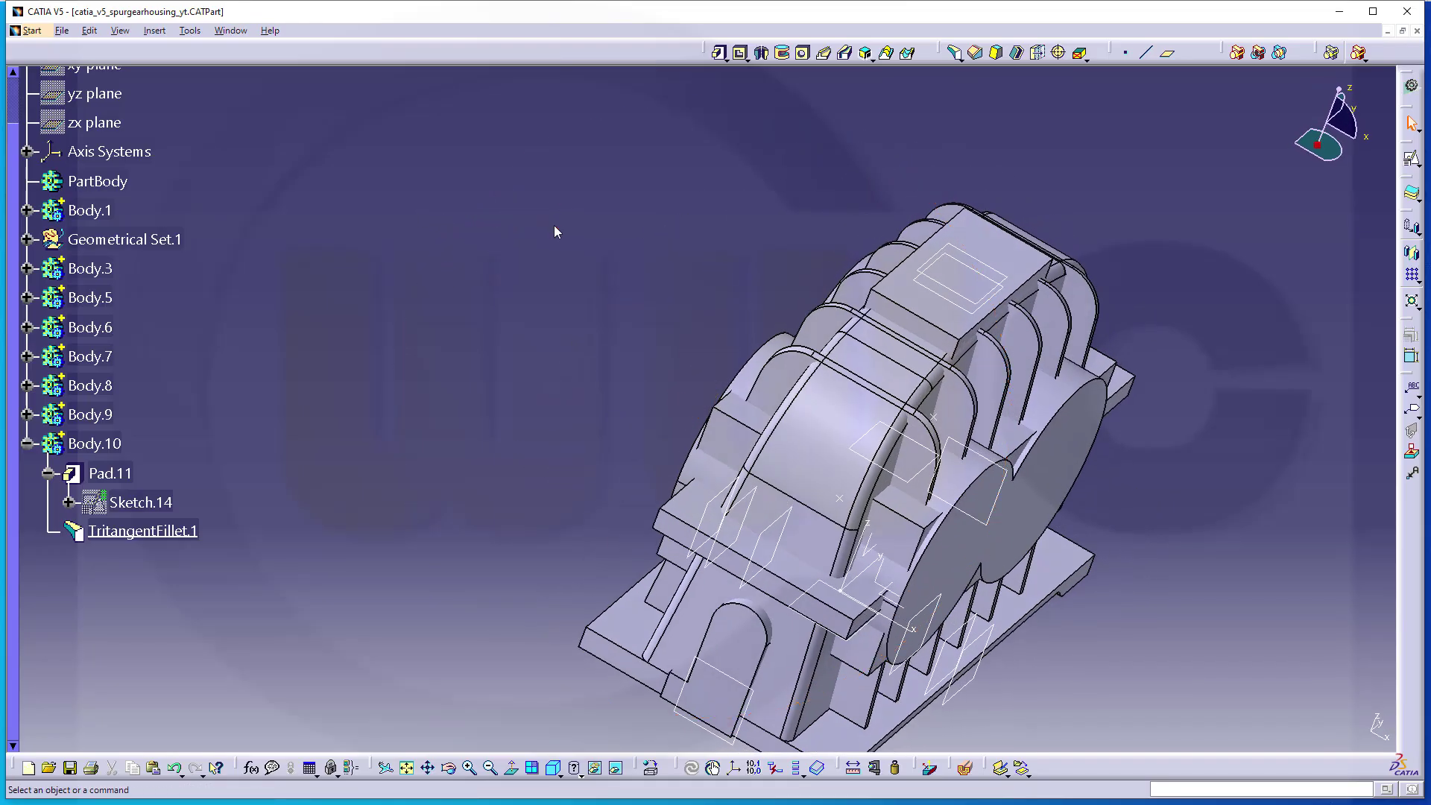
middle_click_drag(638, 248, 586, 200)
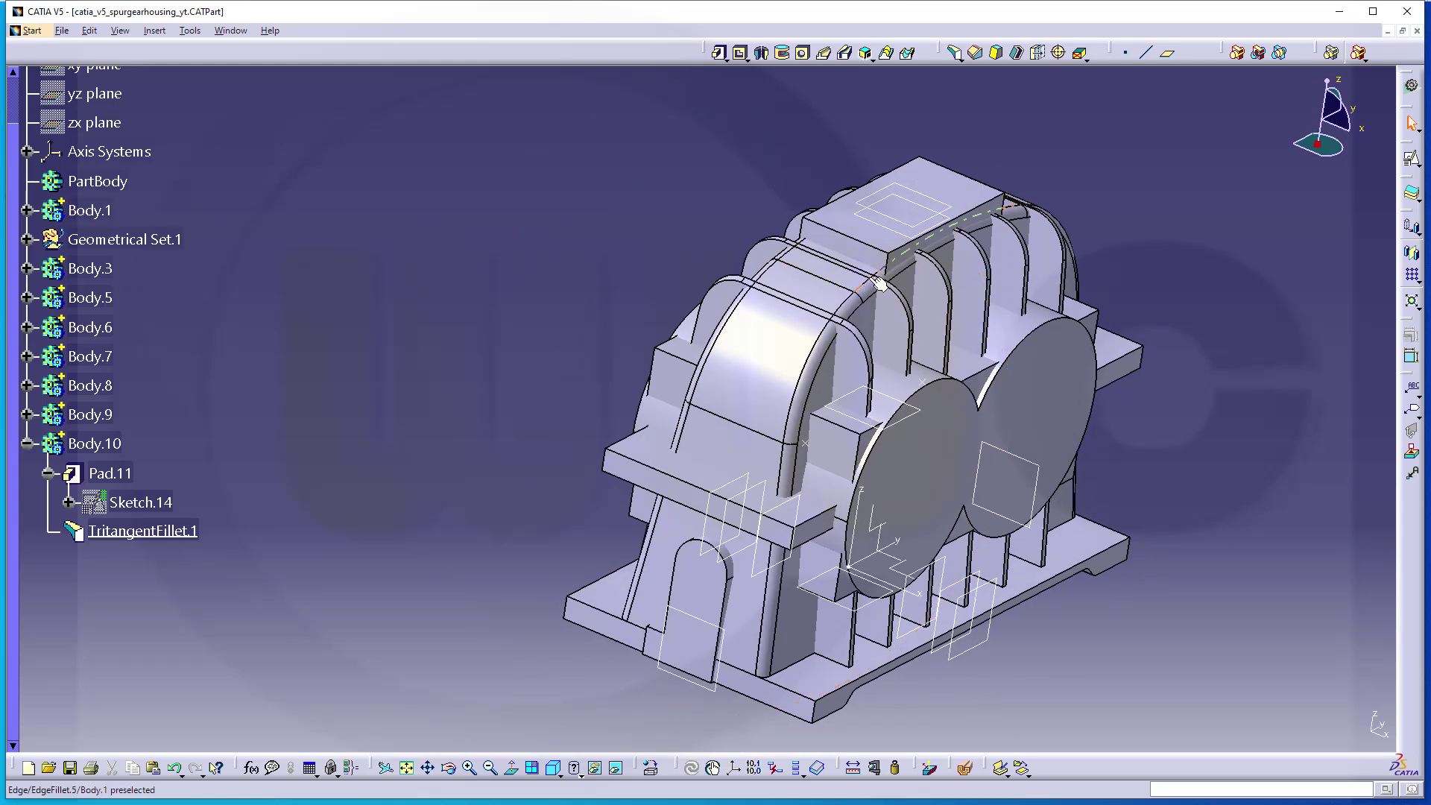
middle_click_drag(957, 212, 907, 272, "ctrl")
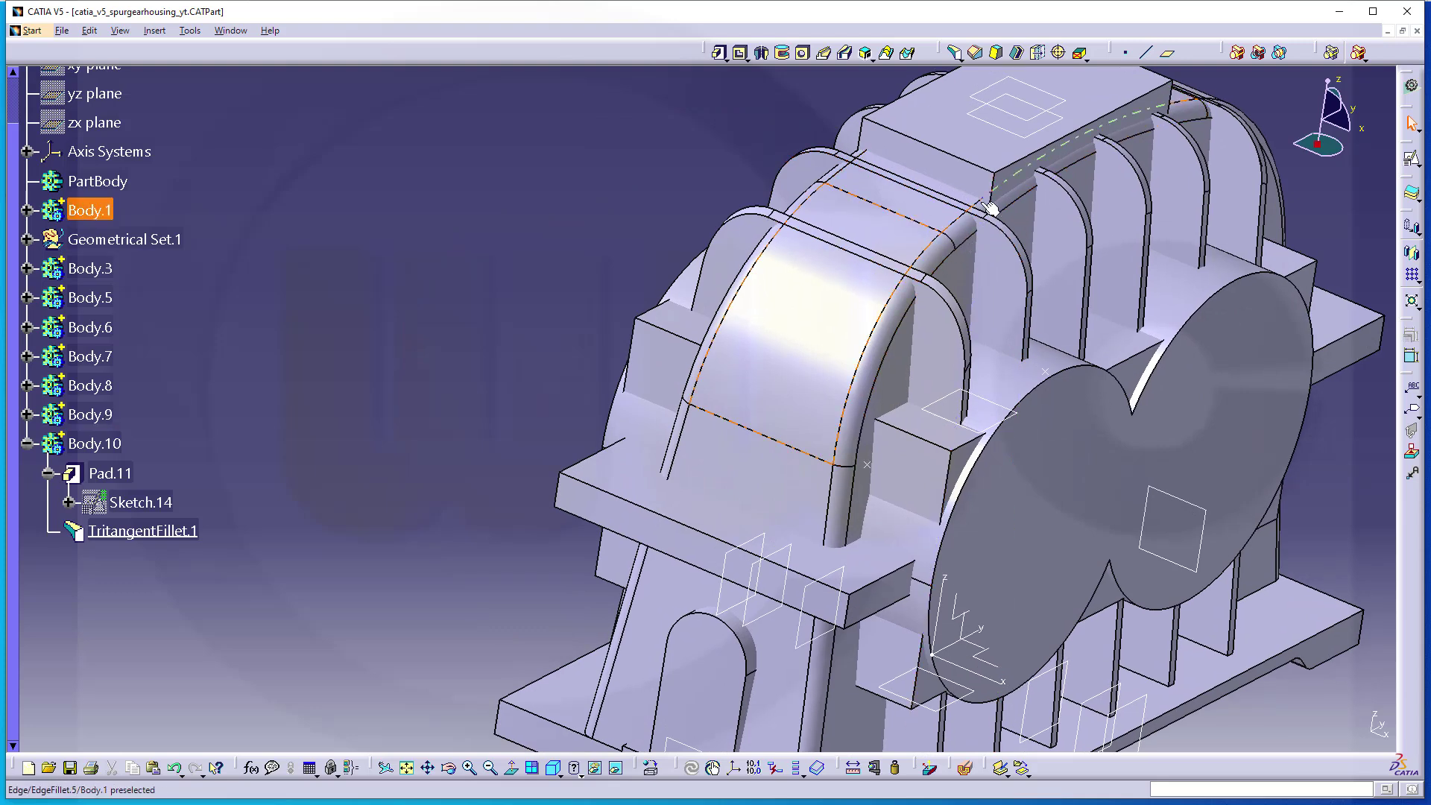
middle_click_drag(872, 230, 803, 261)
middle_click_drag(850, 317, 767, 417)
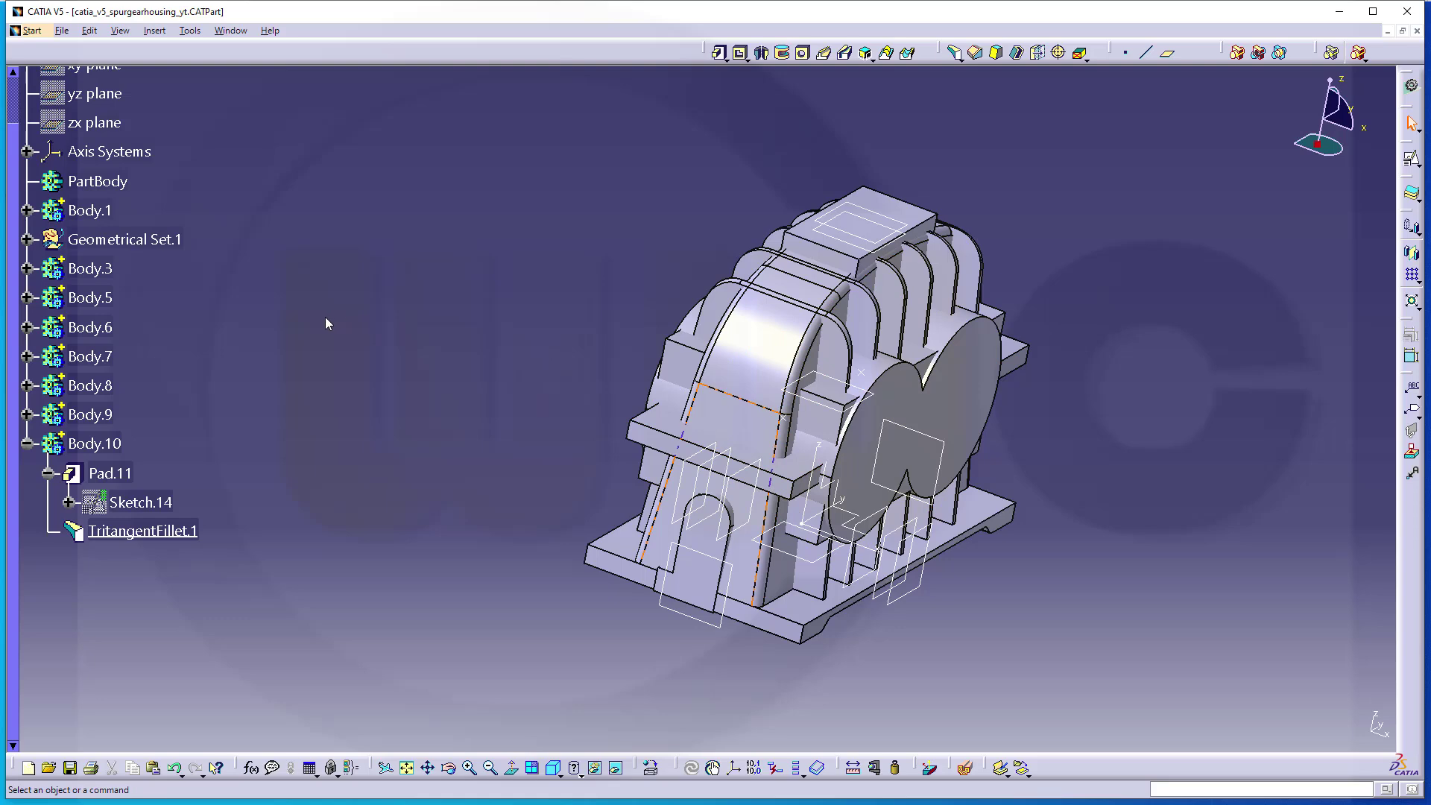
left_click(27, 211)
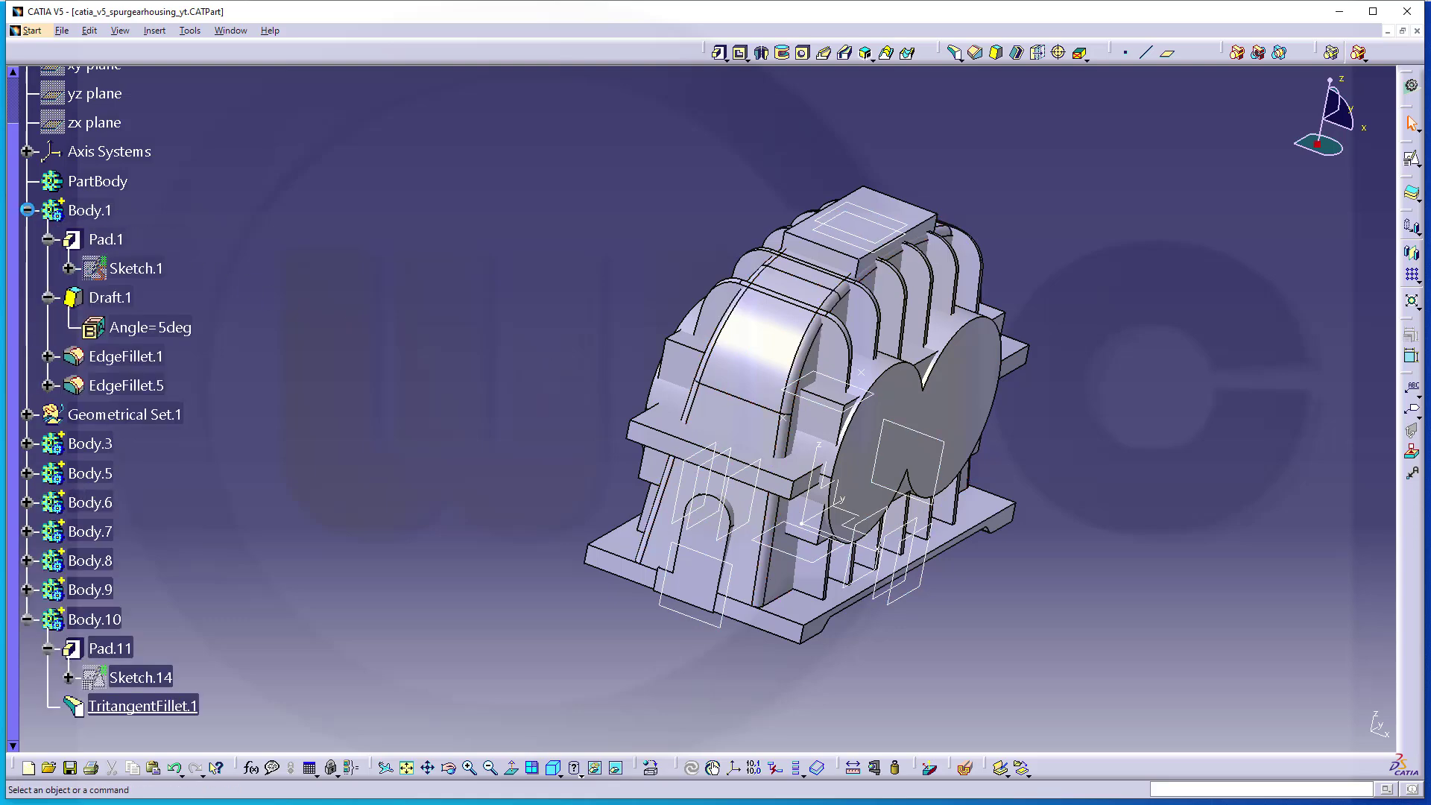
left_click(179, 331)
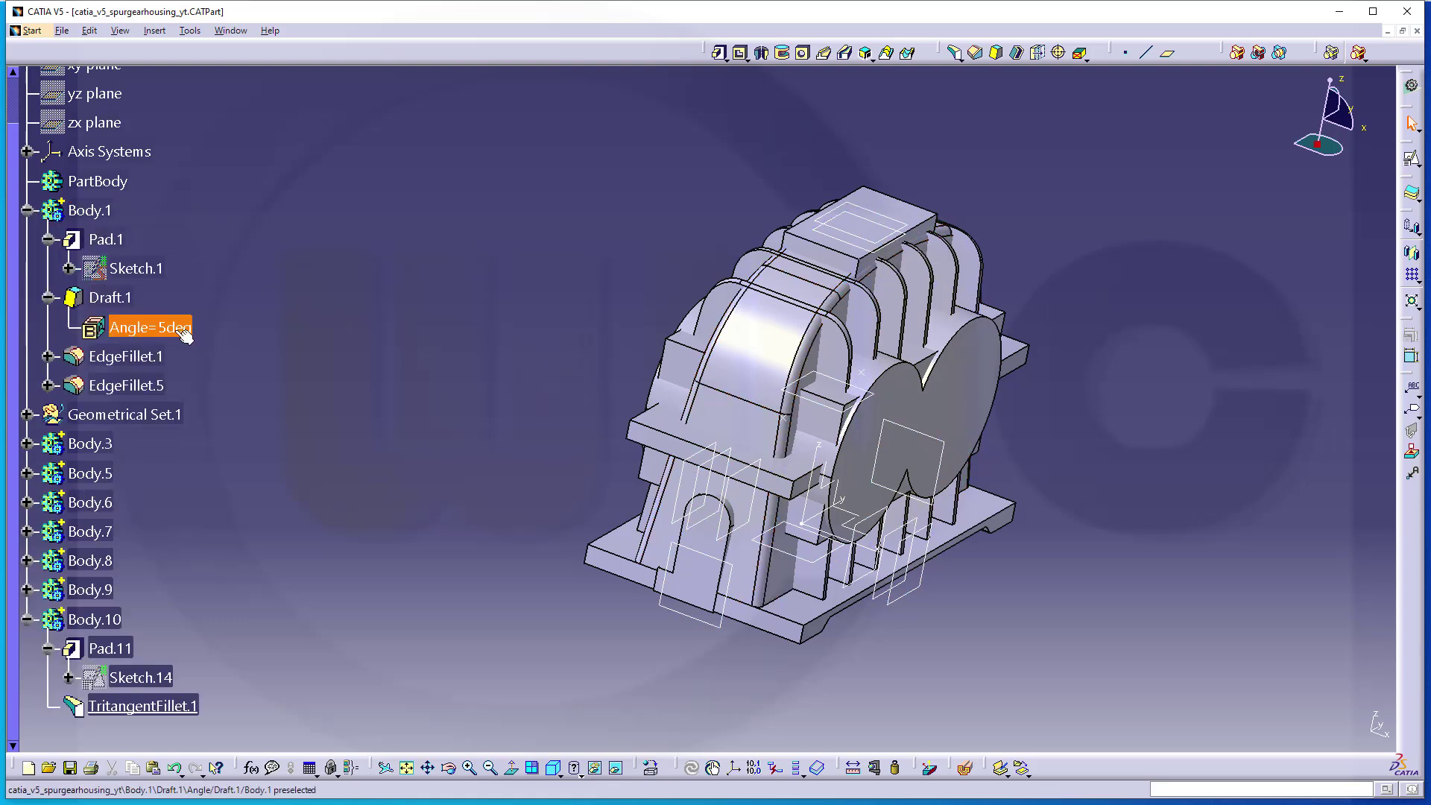
double_click(172, 327)
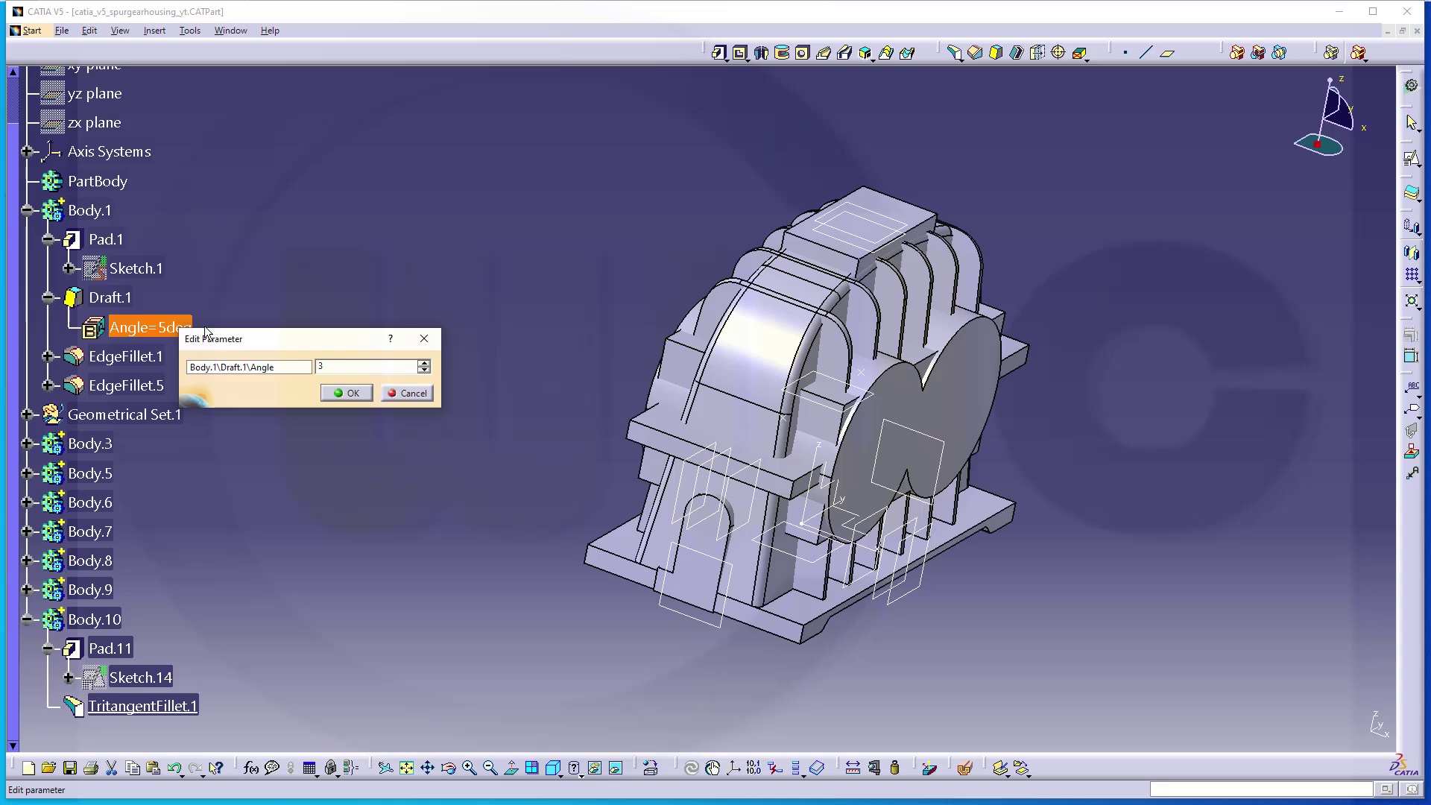
left_click(351, 393)
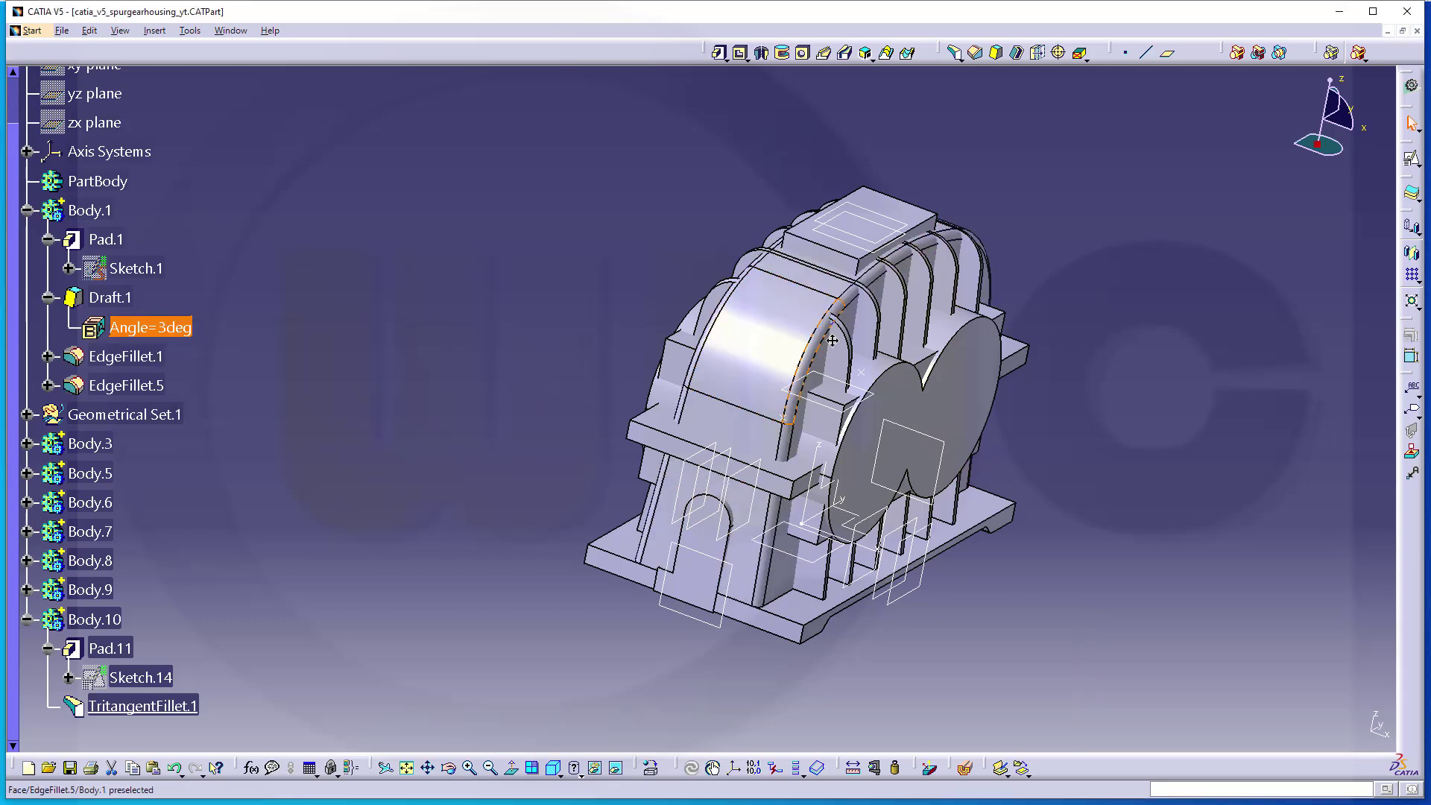